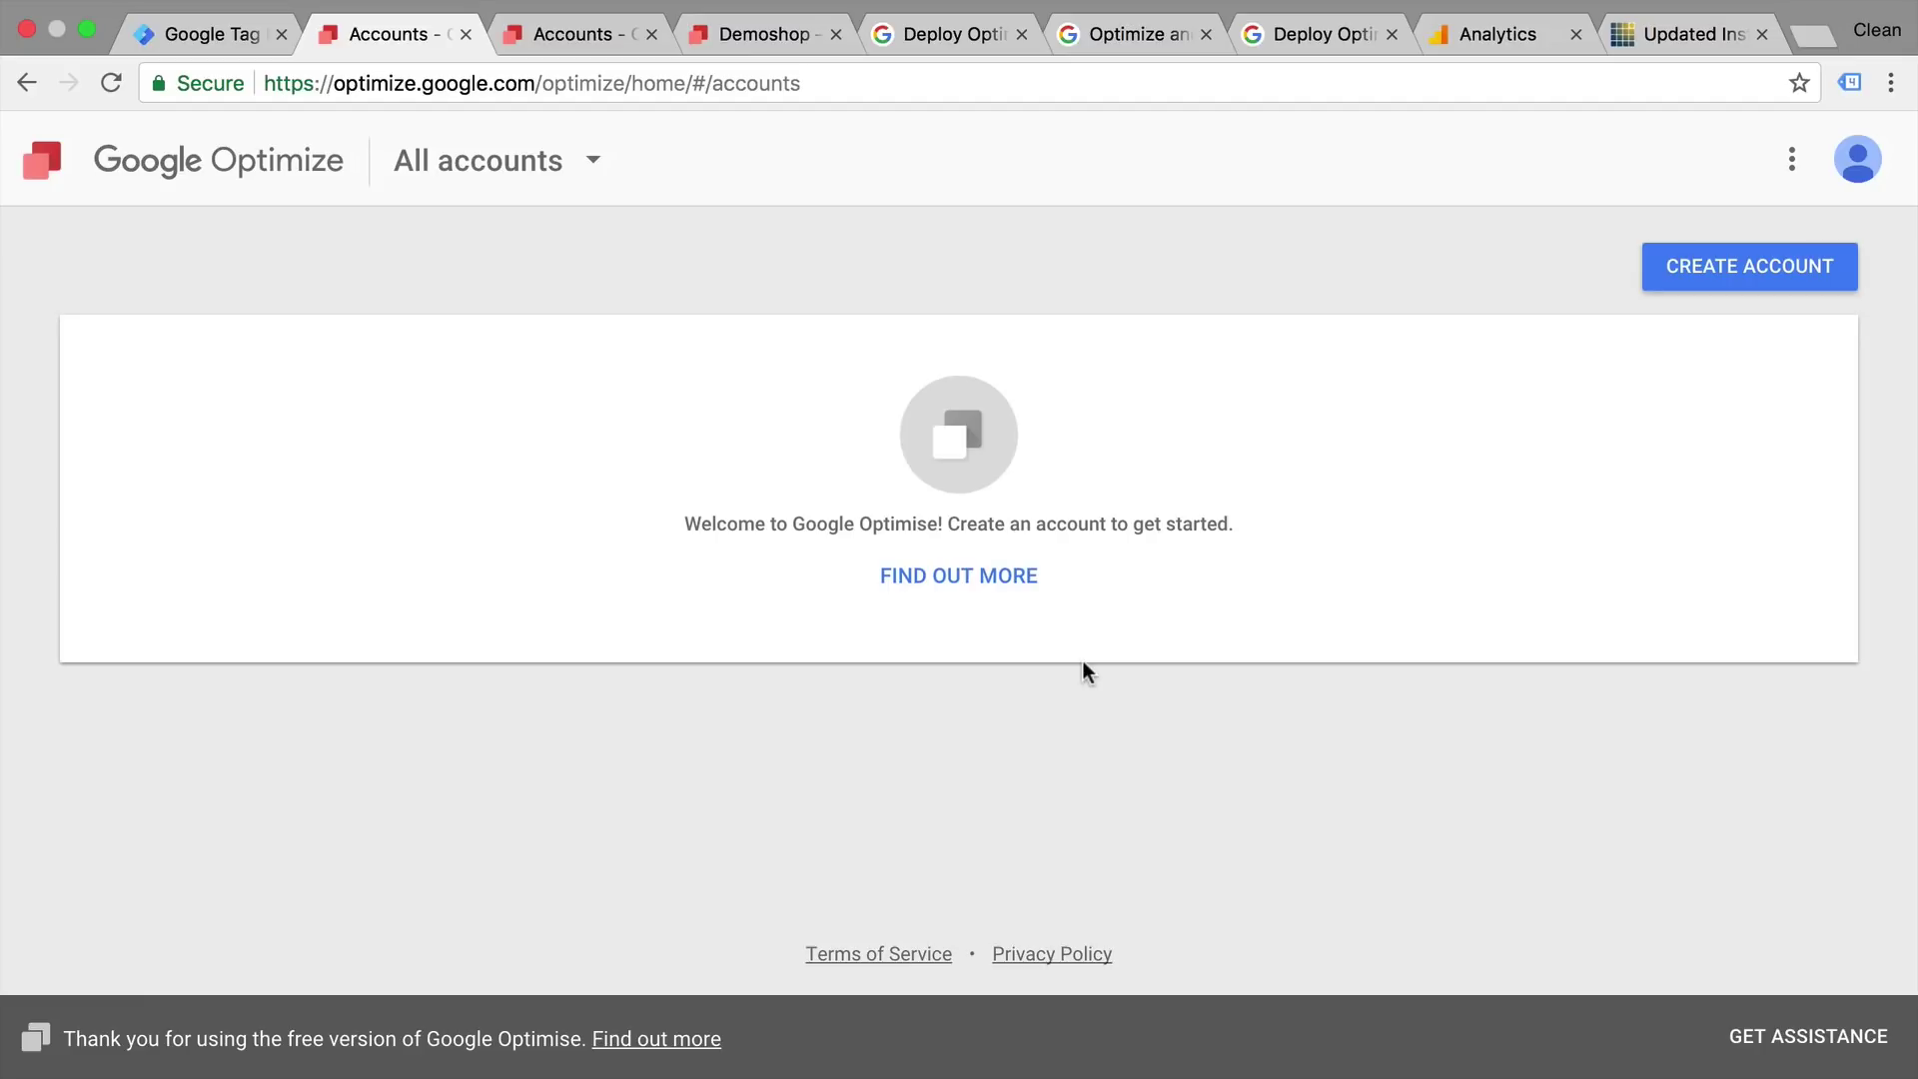
Create an Optimise account named "company LLC" with the recommended data-sharing options kept and the terms of service accepted, and continue to the container setup
left_click(1658, 268)
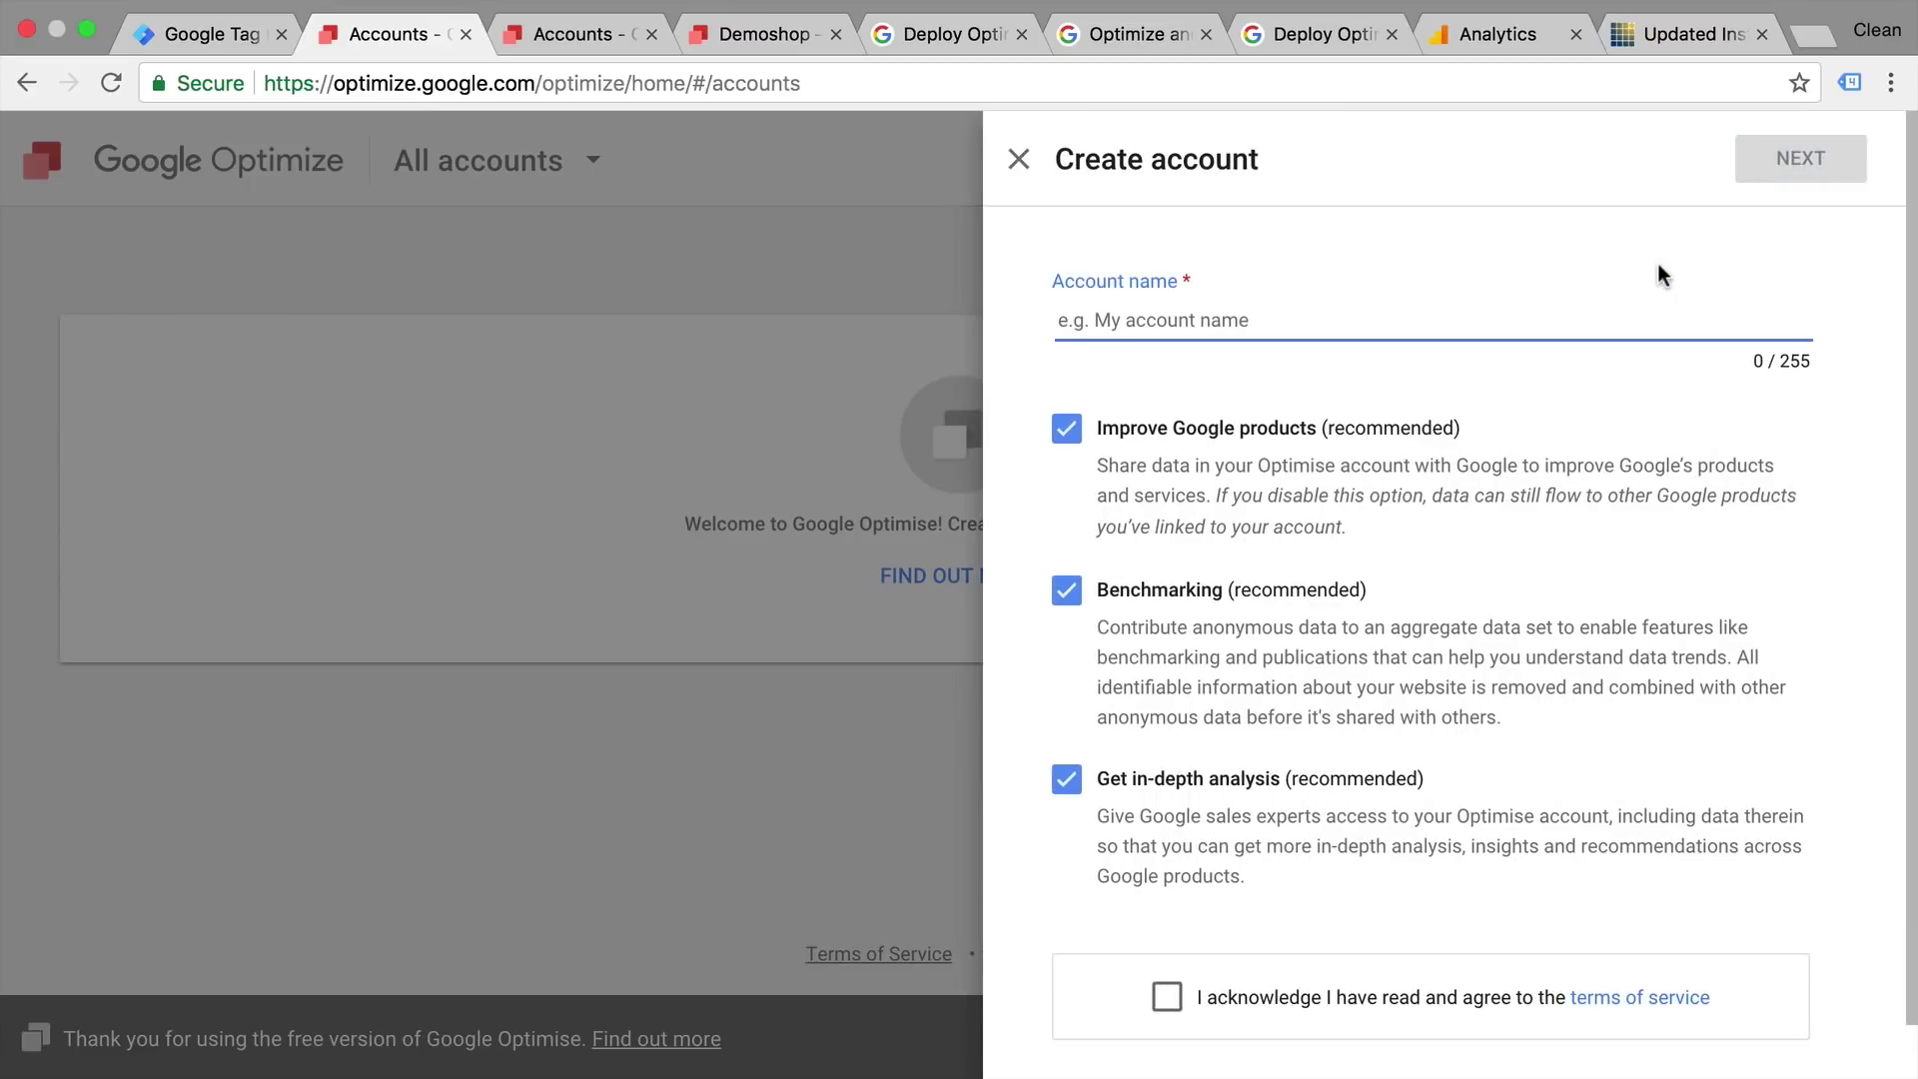
type("company LLC")
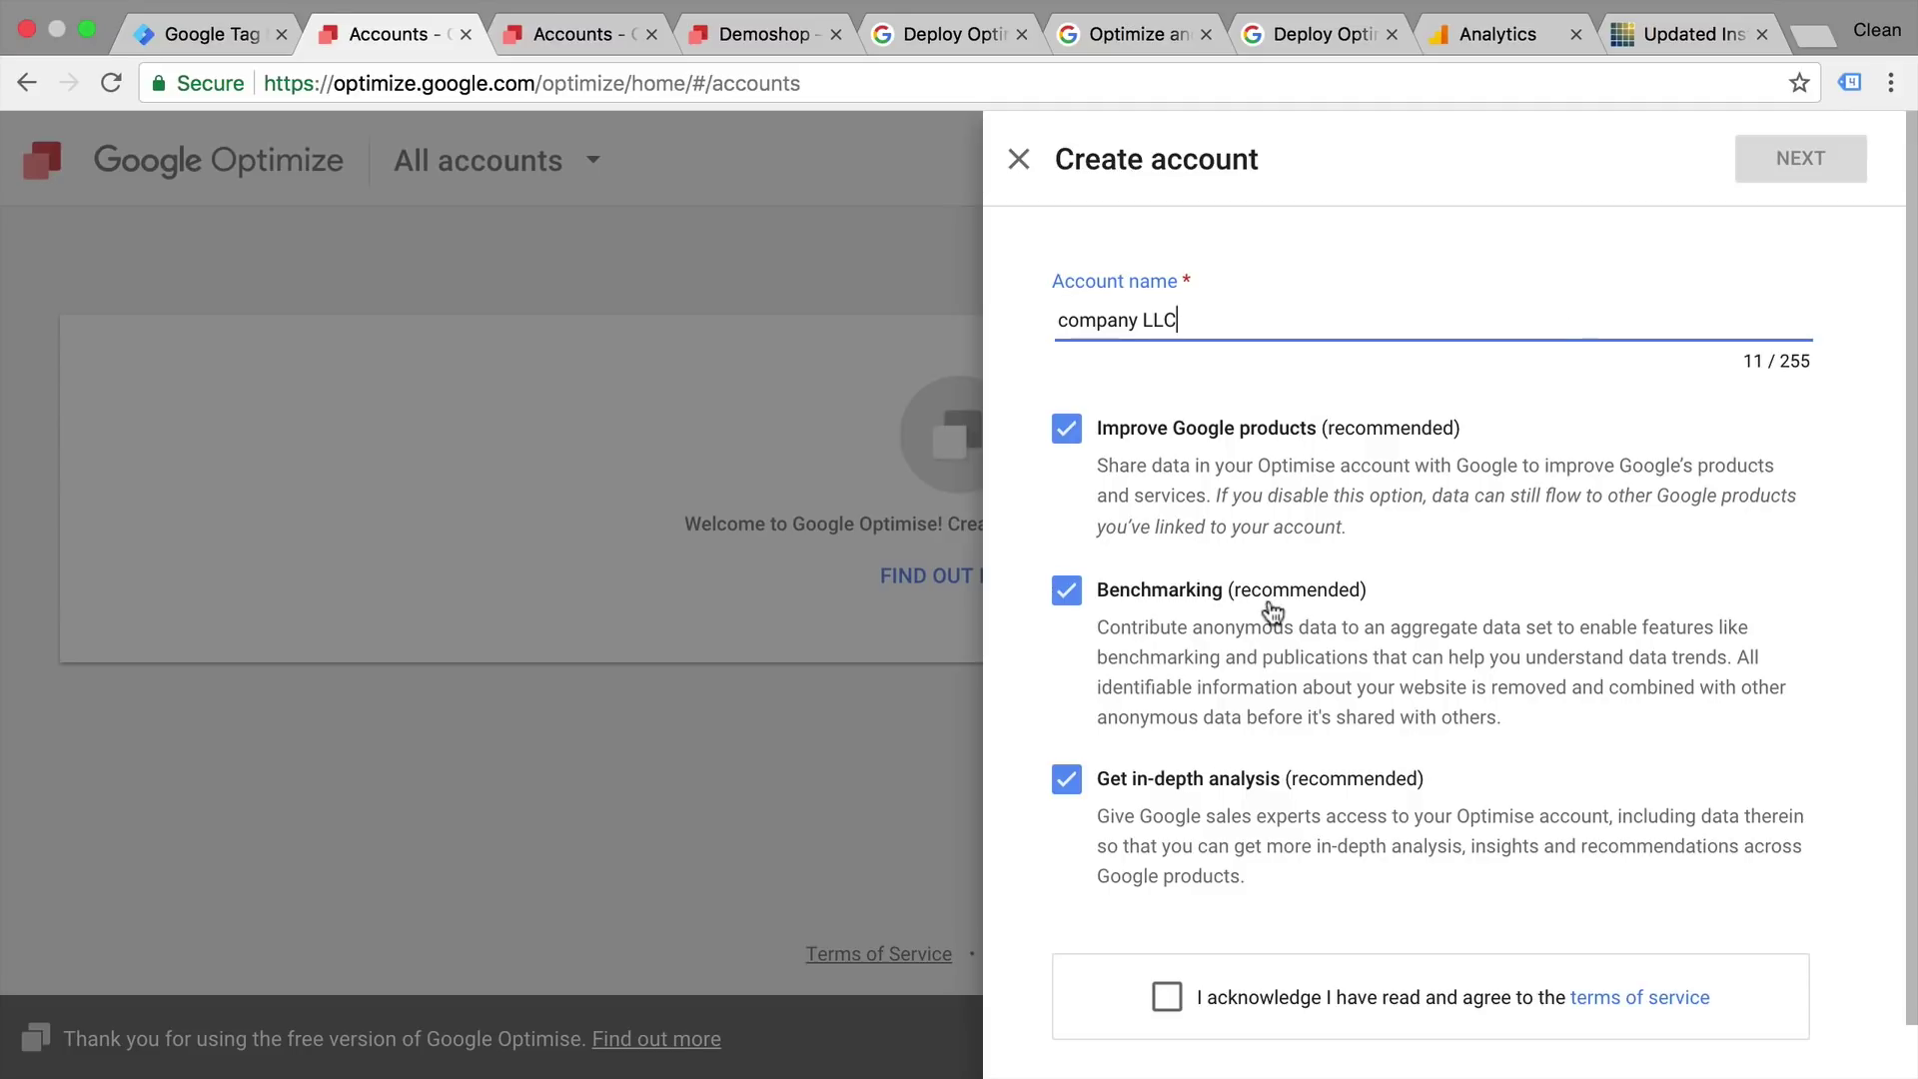
left_click(1171, 1008)
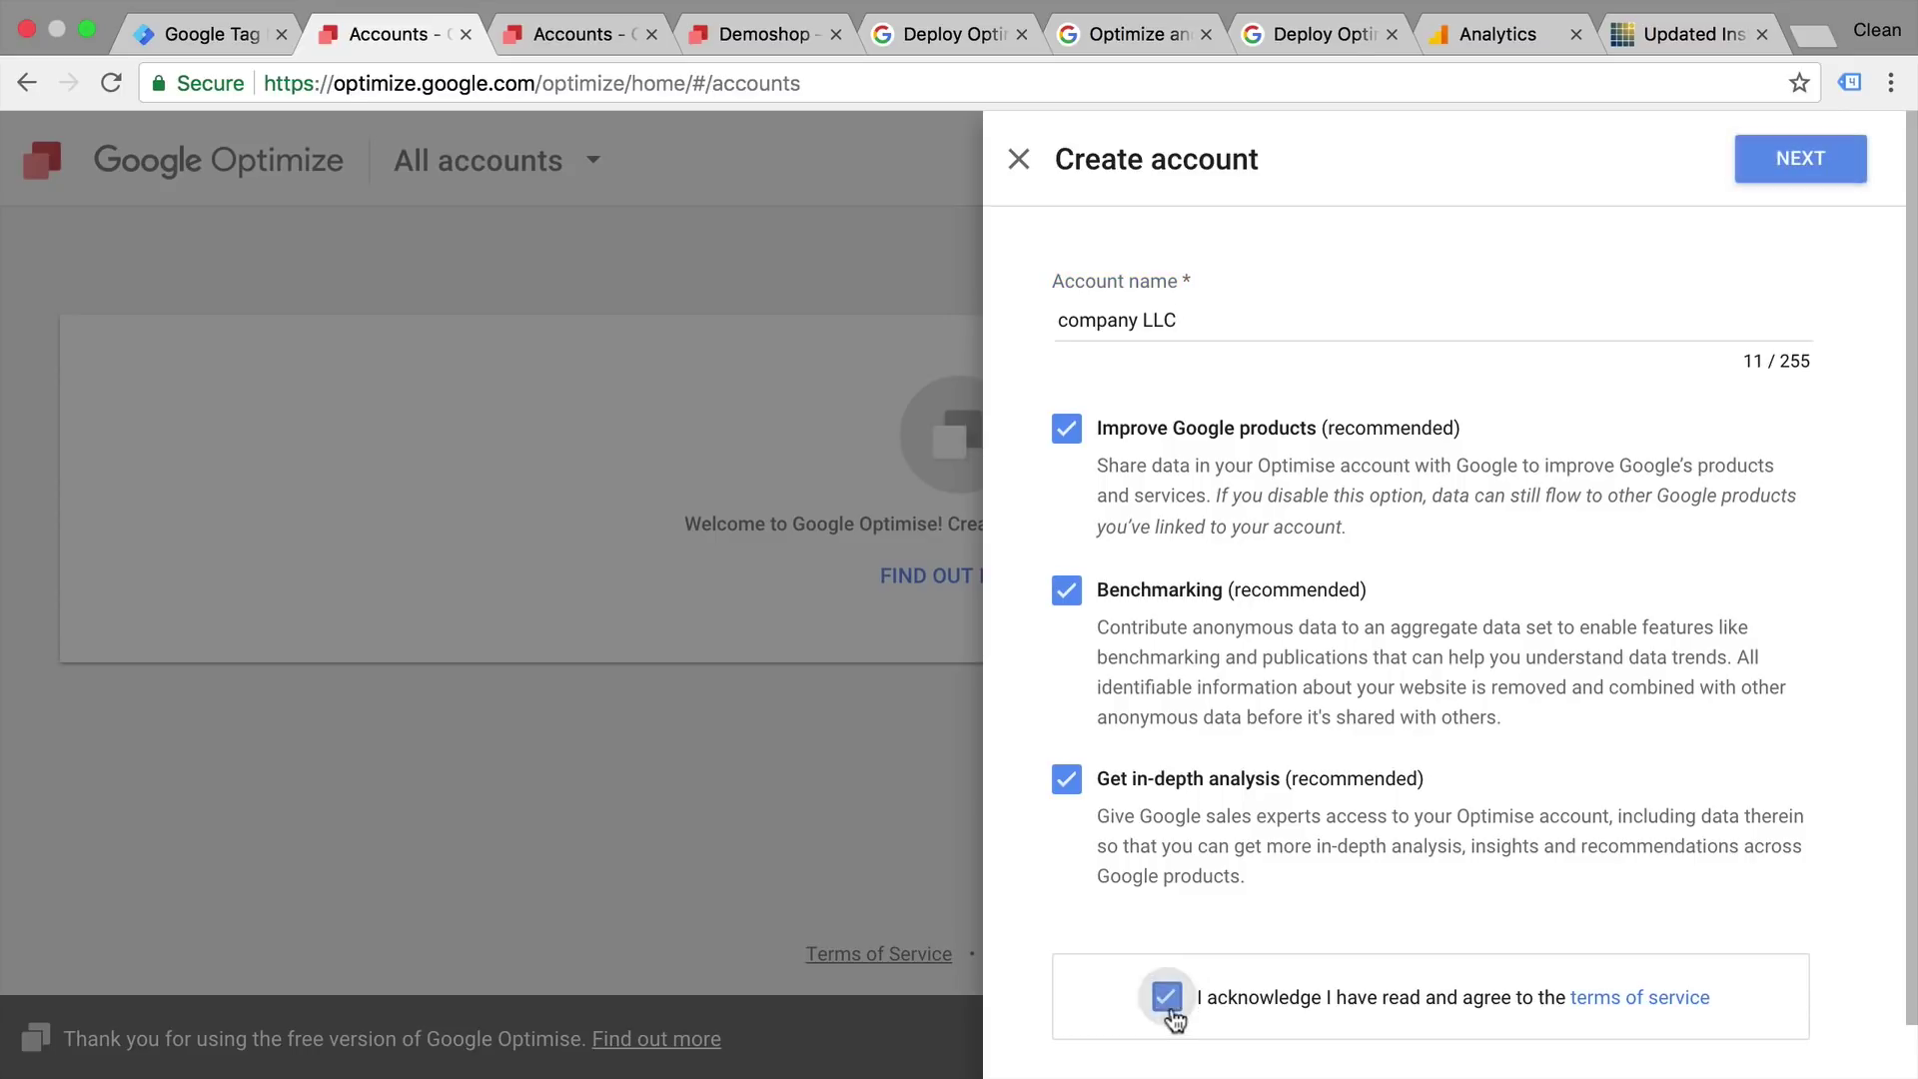
scroll(1109, 960, "down", 1)
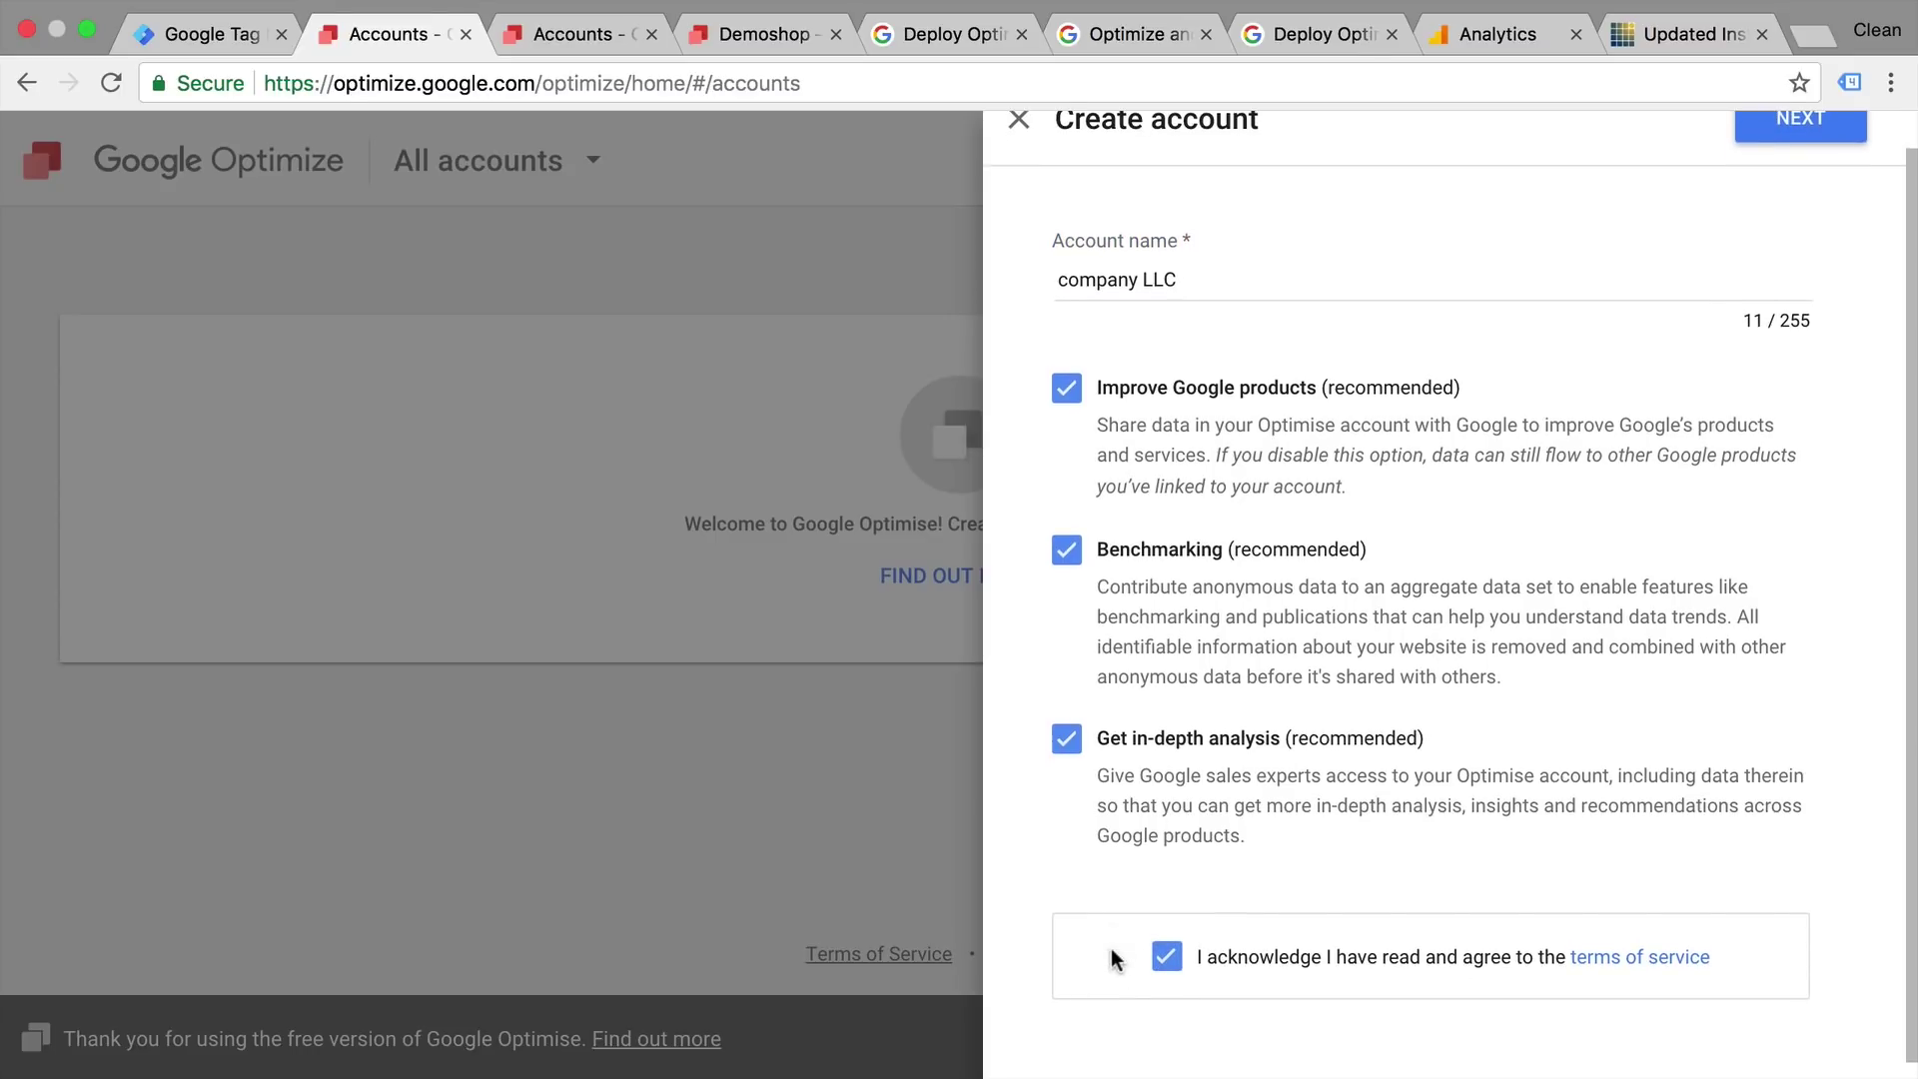
left_click(1791, 130)
Name the new account's container "demoshop.com" and create it
left_click(1134, 335)
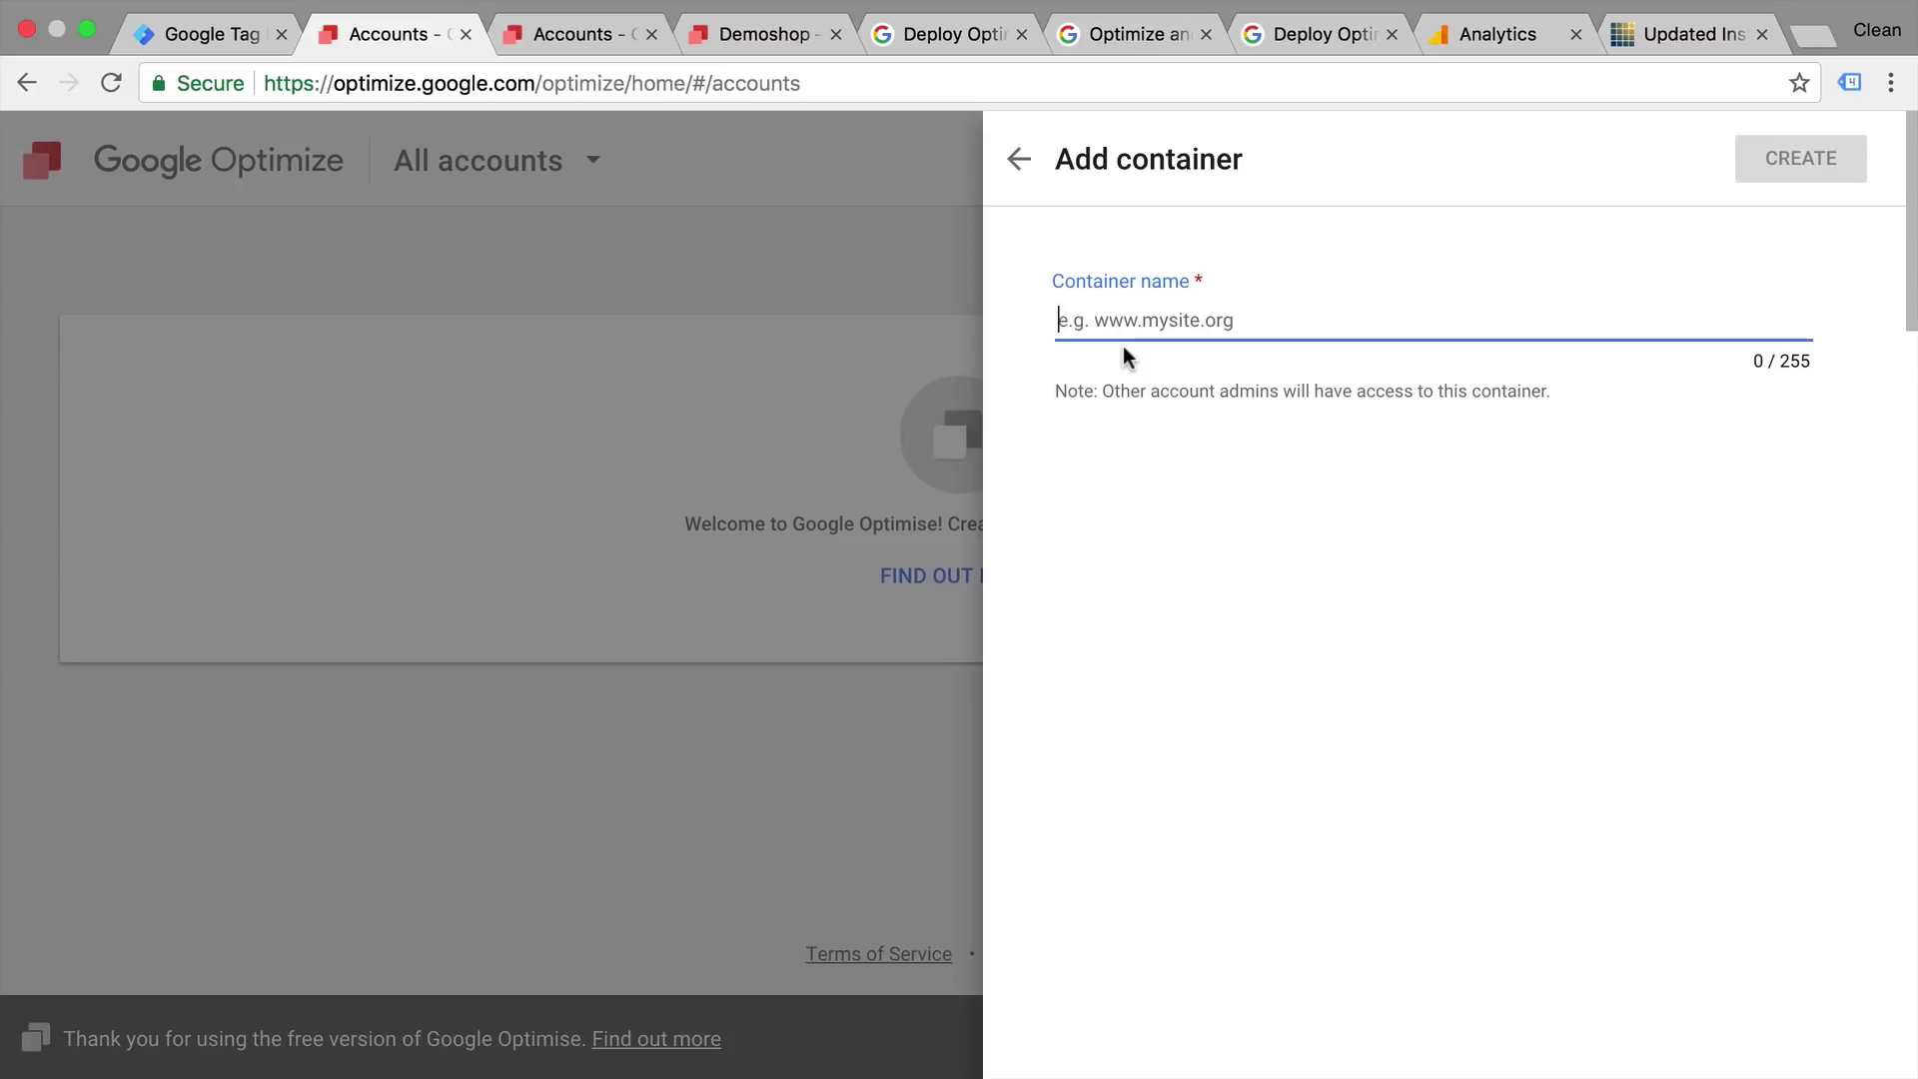
type("demoshop.com")
left_click(1304, 687)
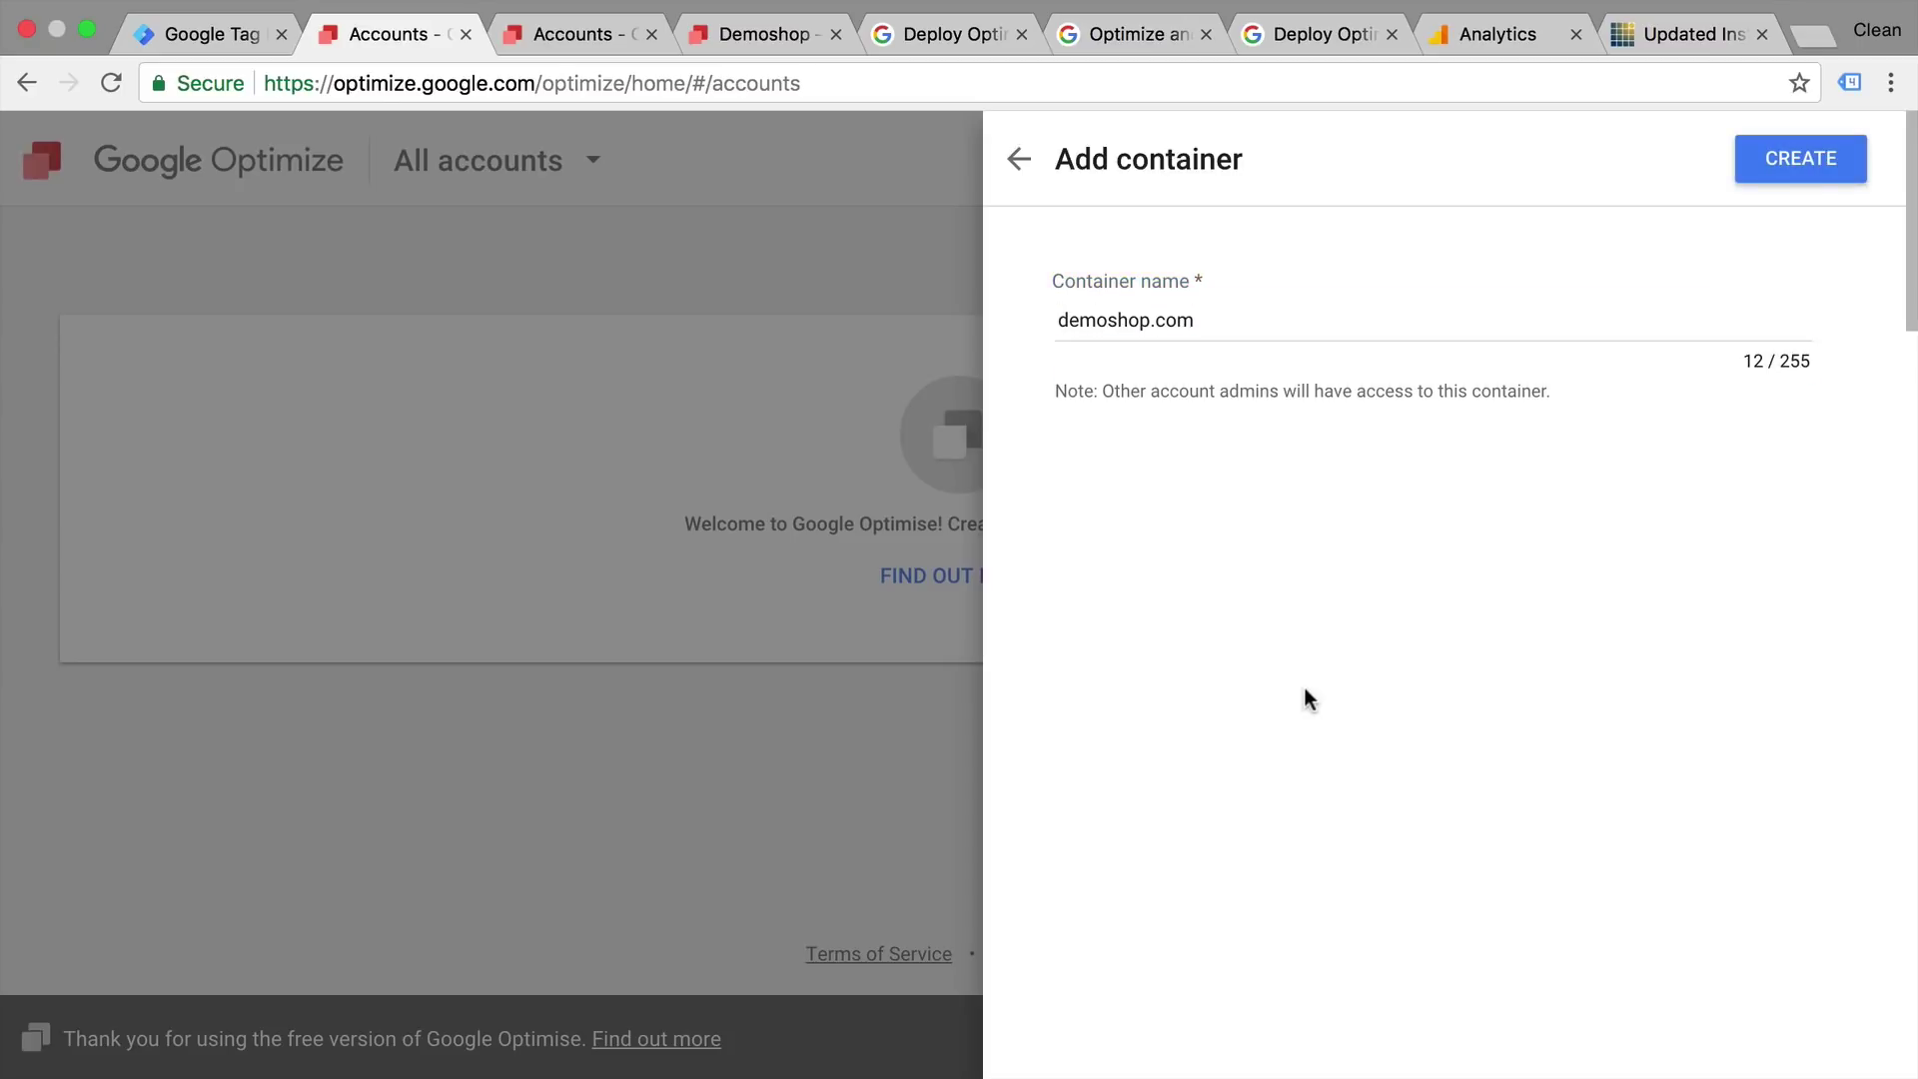
left_click(1758, 171)
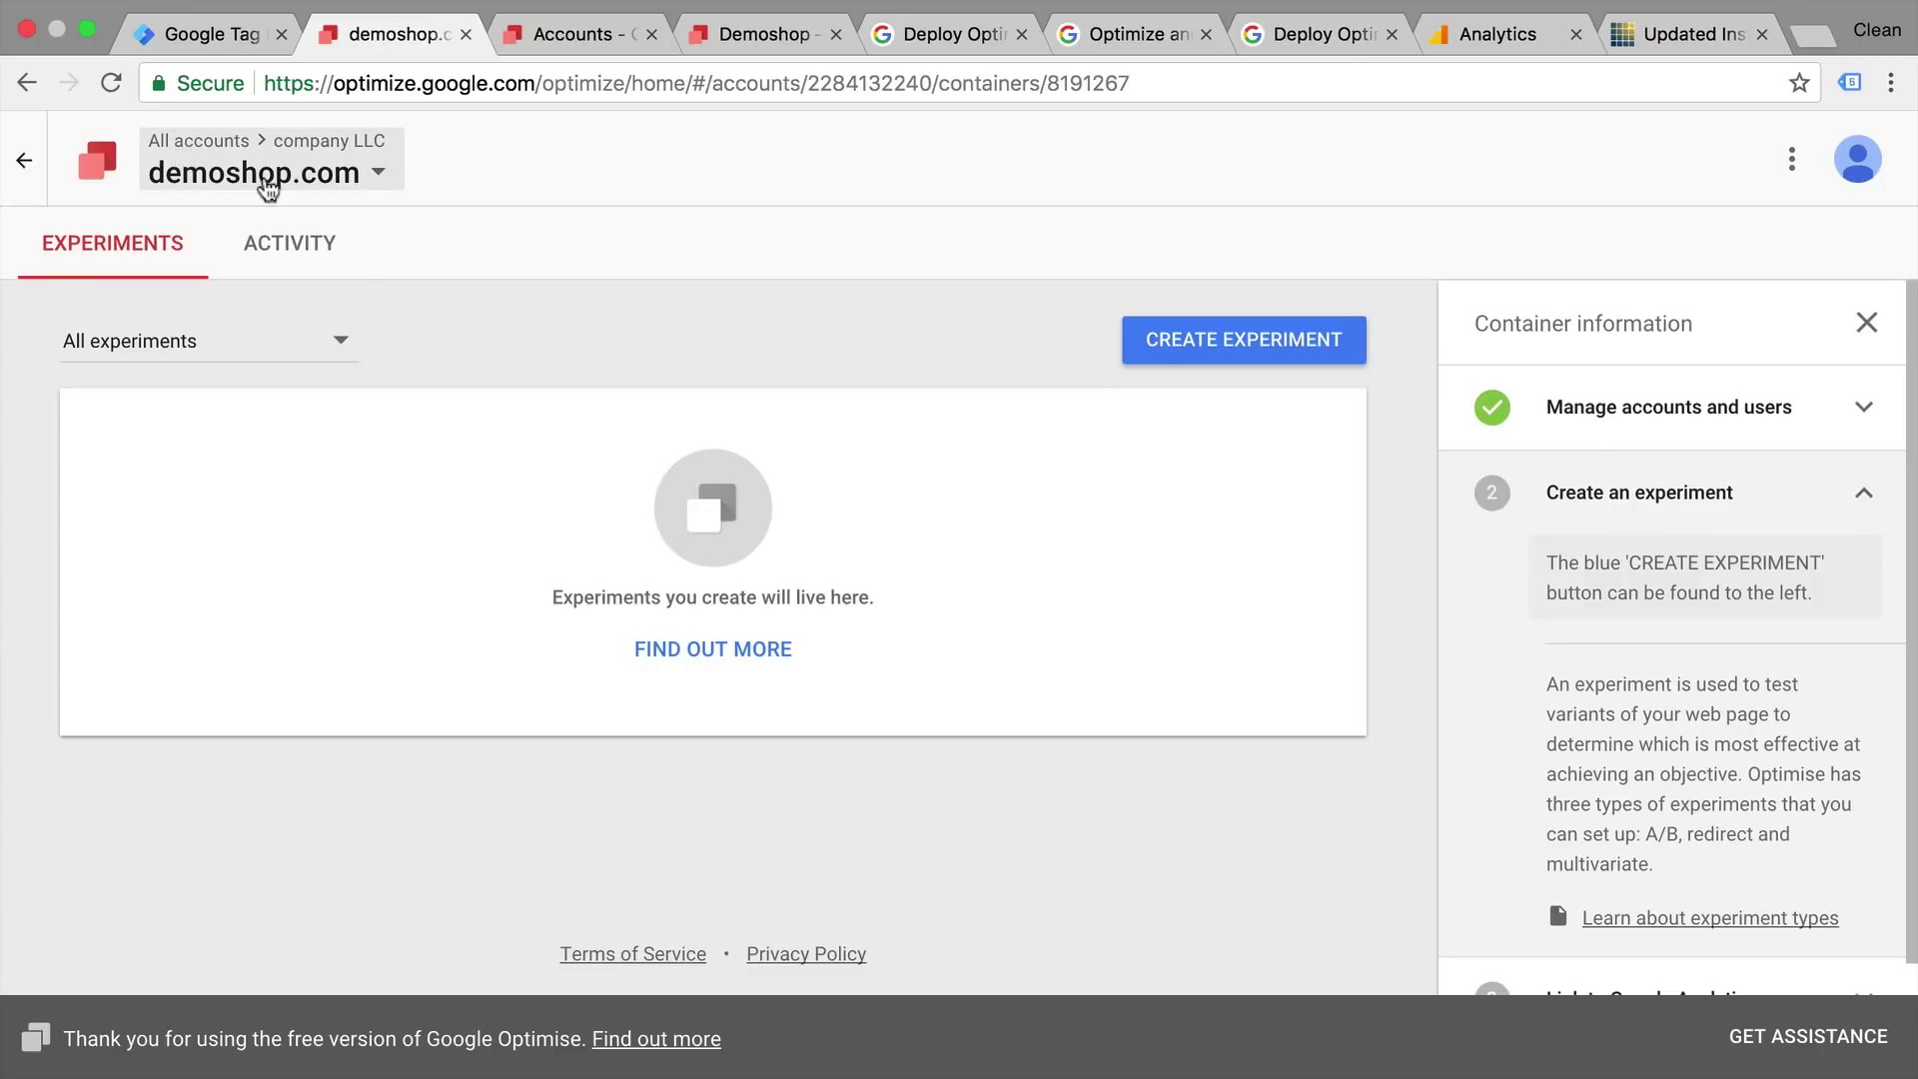
Check the new container in the account list and look at the Demoshop website it is meant for
left_click(258, 187)
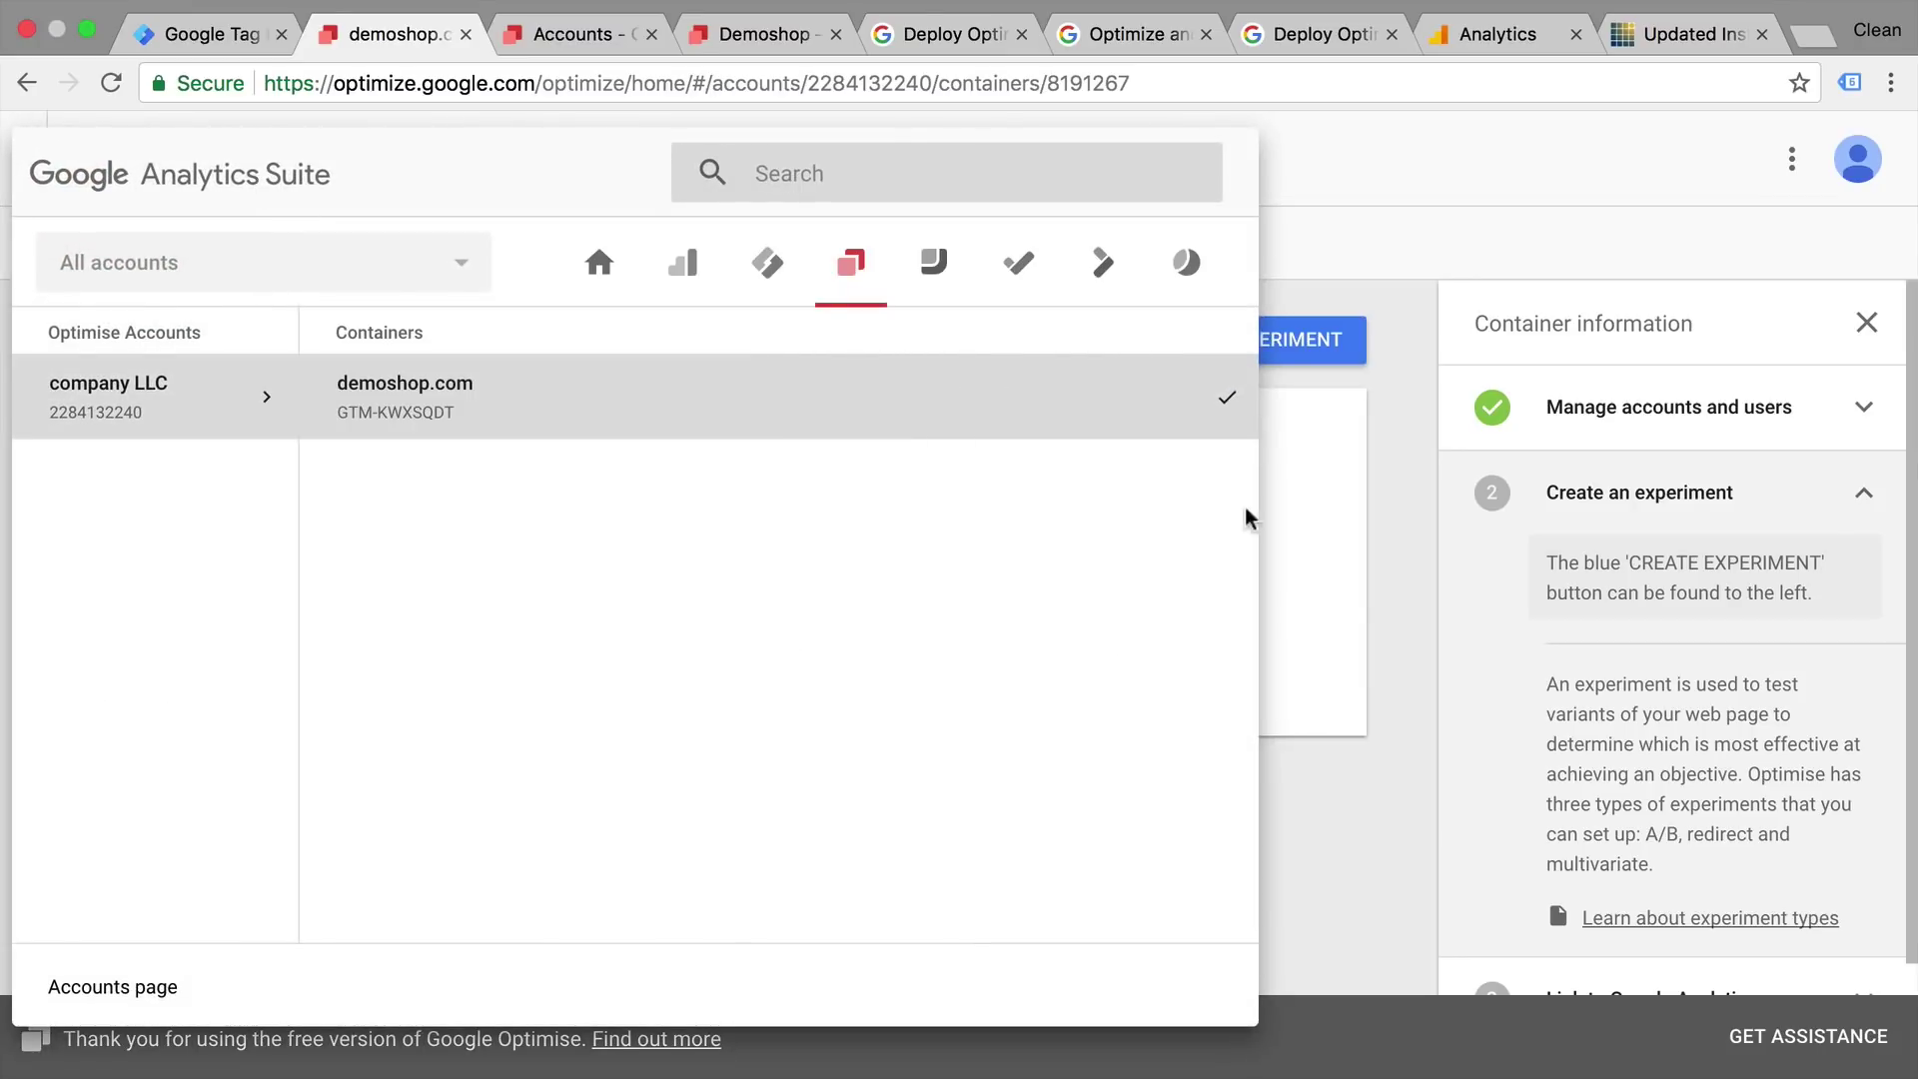
left_click(1462, 263)
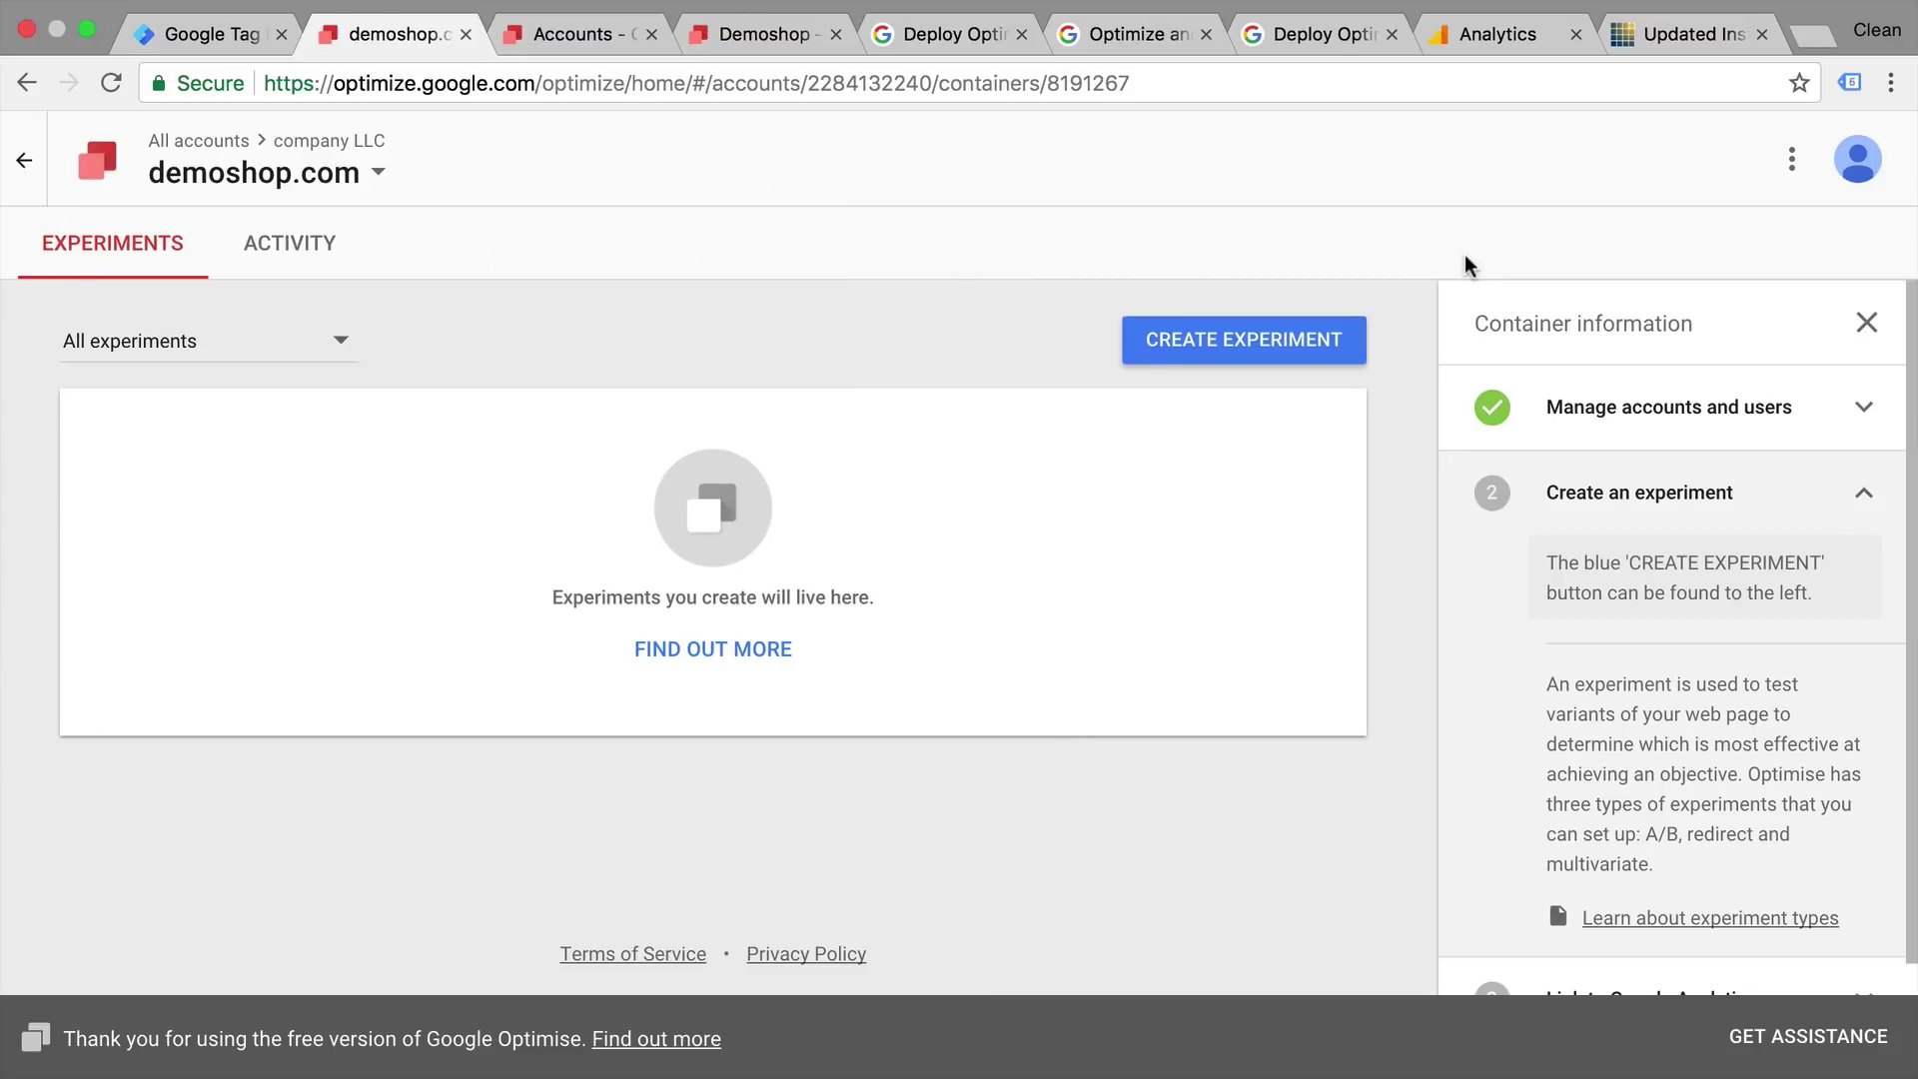
left_click(756, 36)
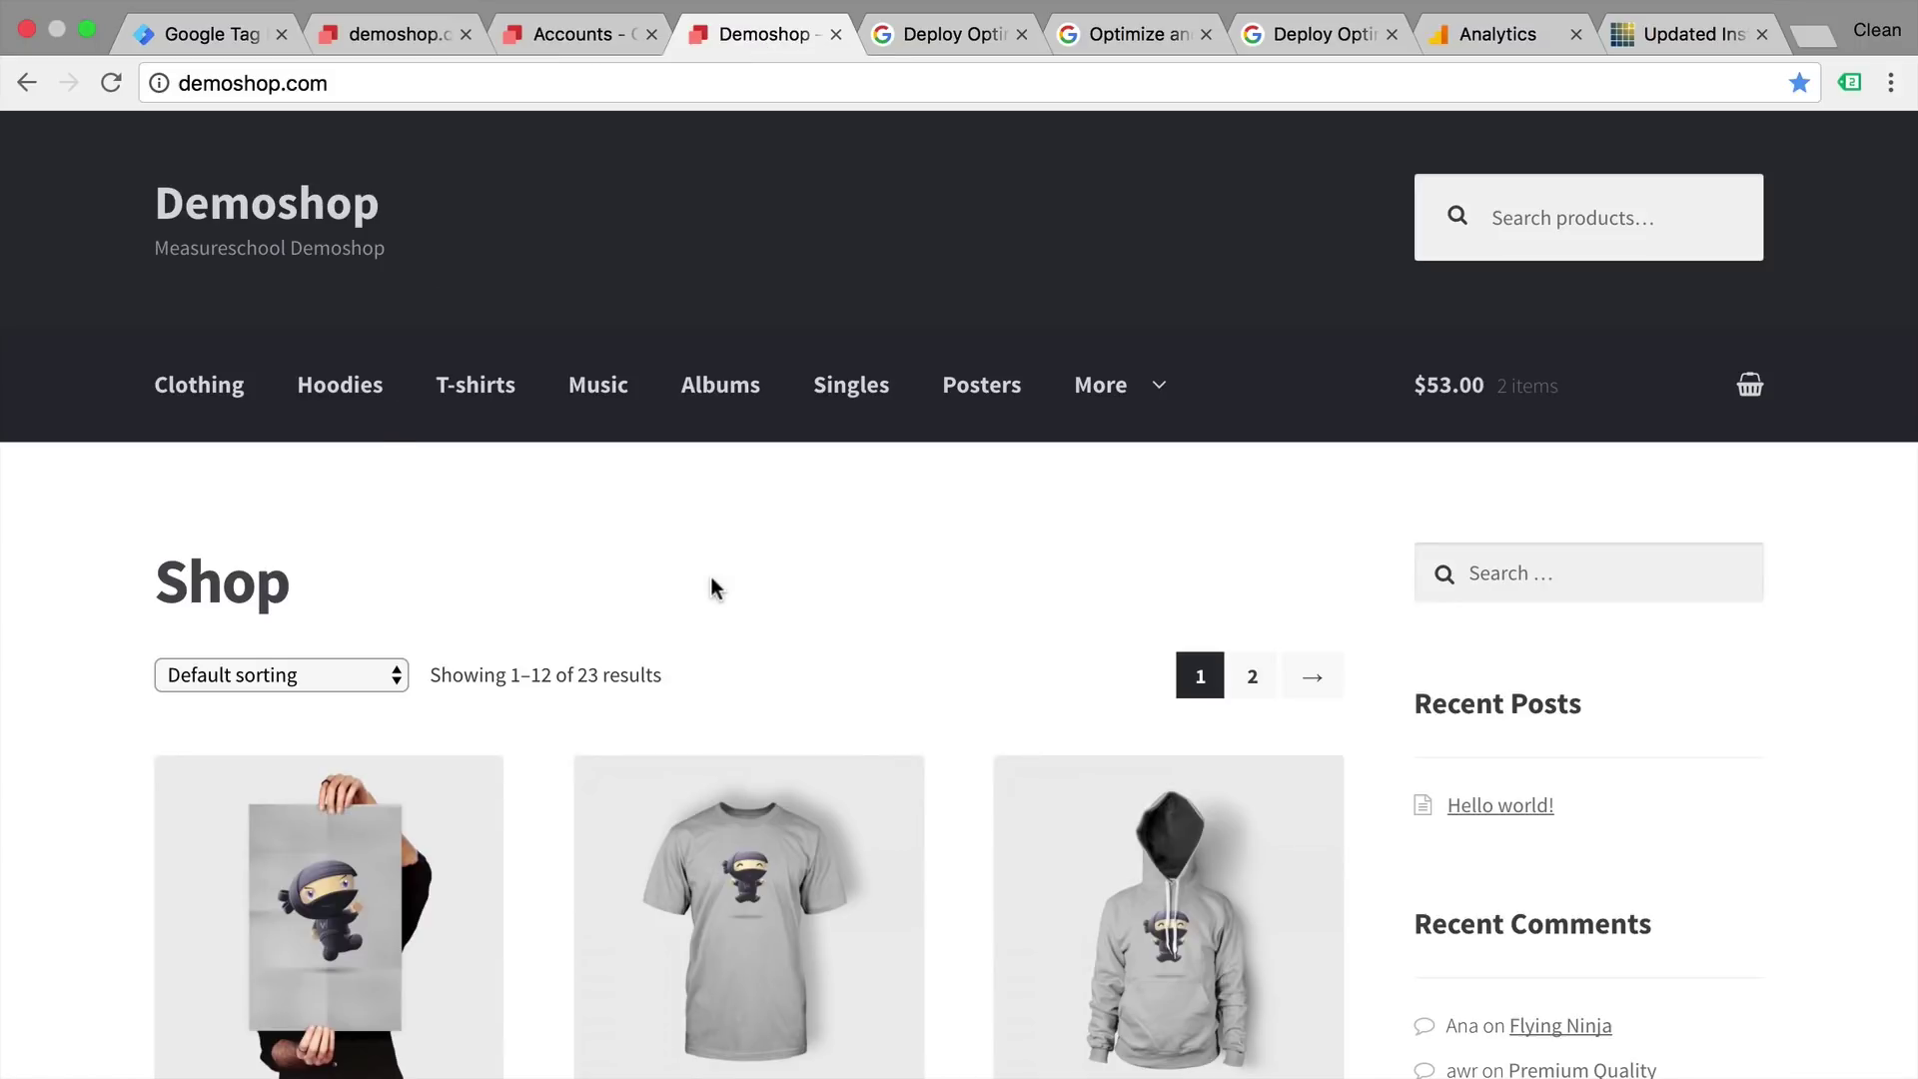
left_click(393, 40)
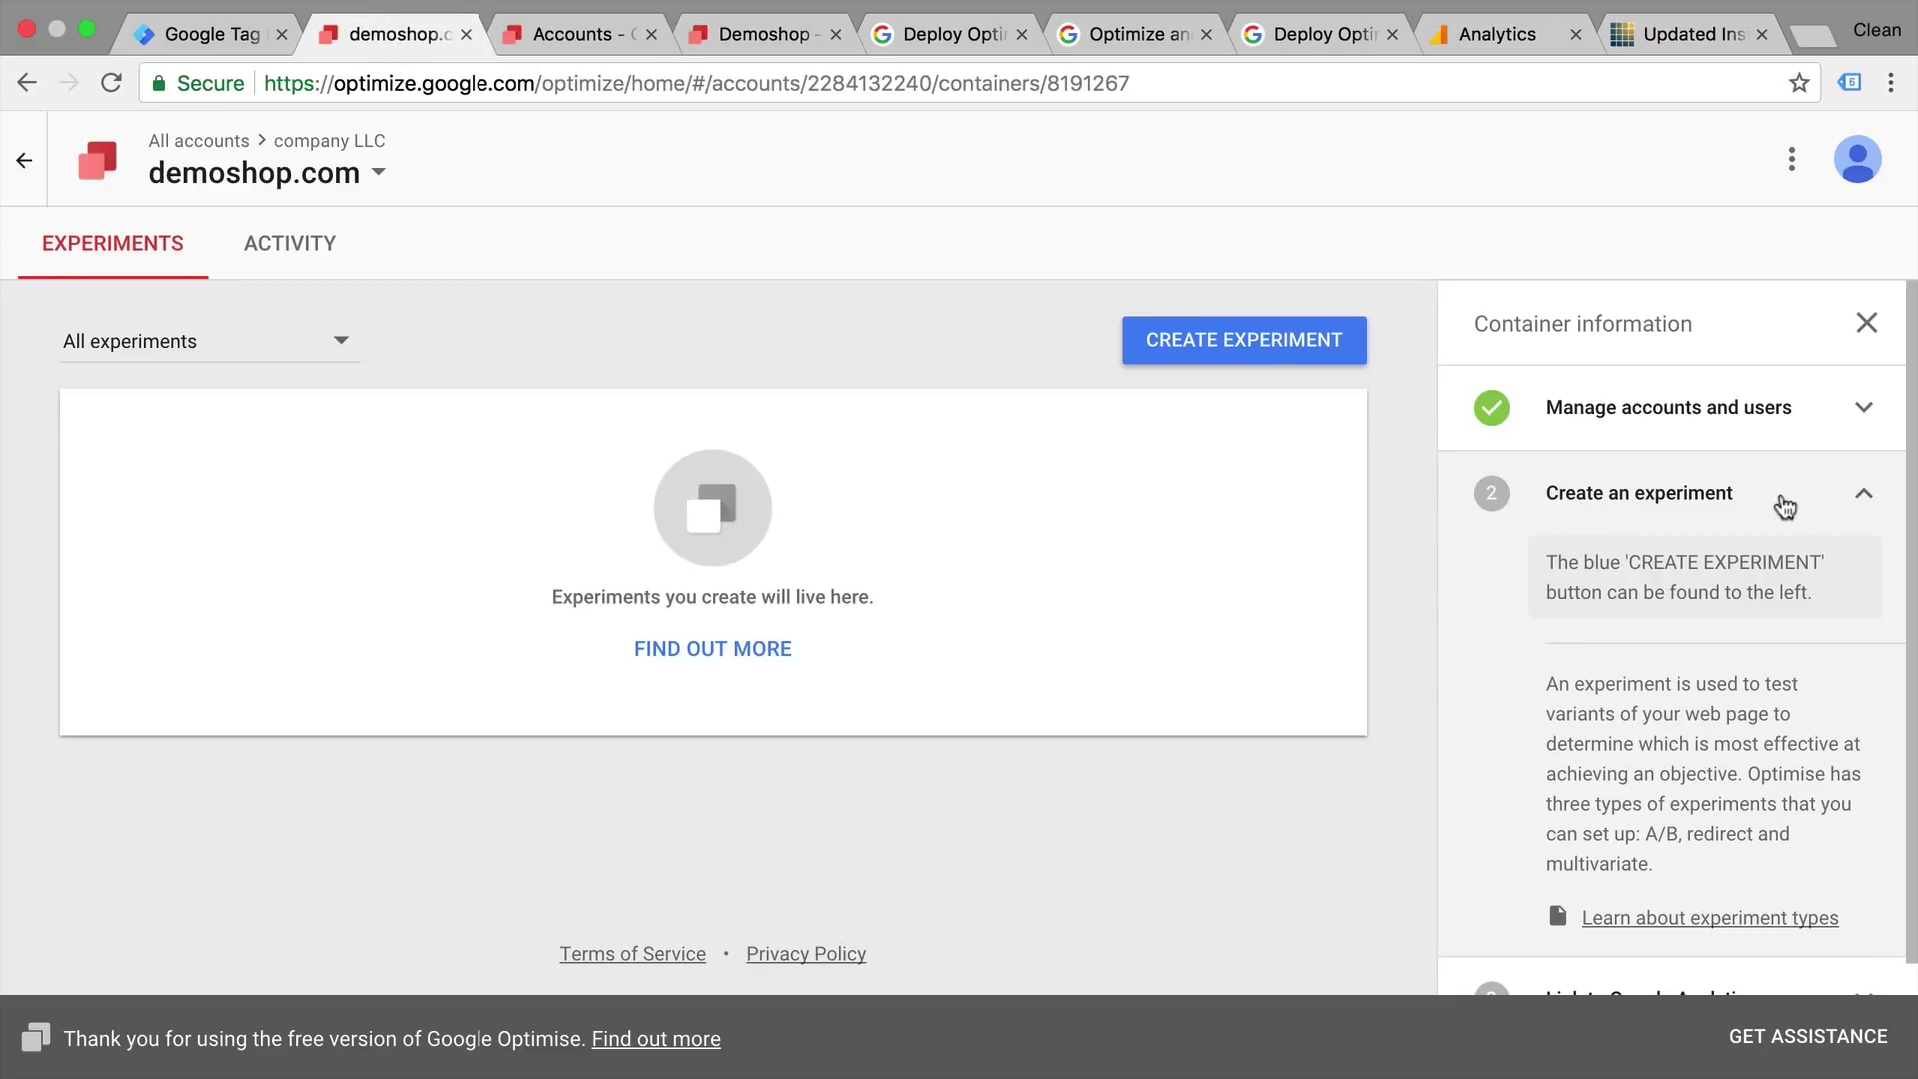
Link the container to the demoshop.com Google Analytics property with the All Web Site Data view, and get the Optimise snippet
left_click(1860, 497)
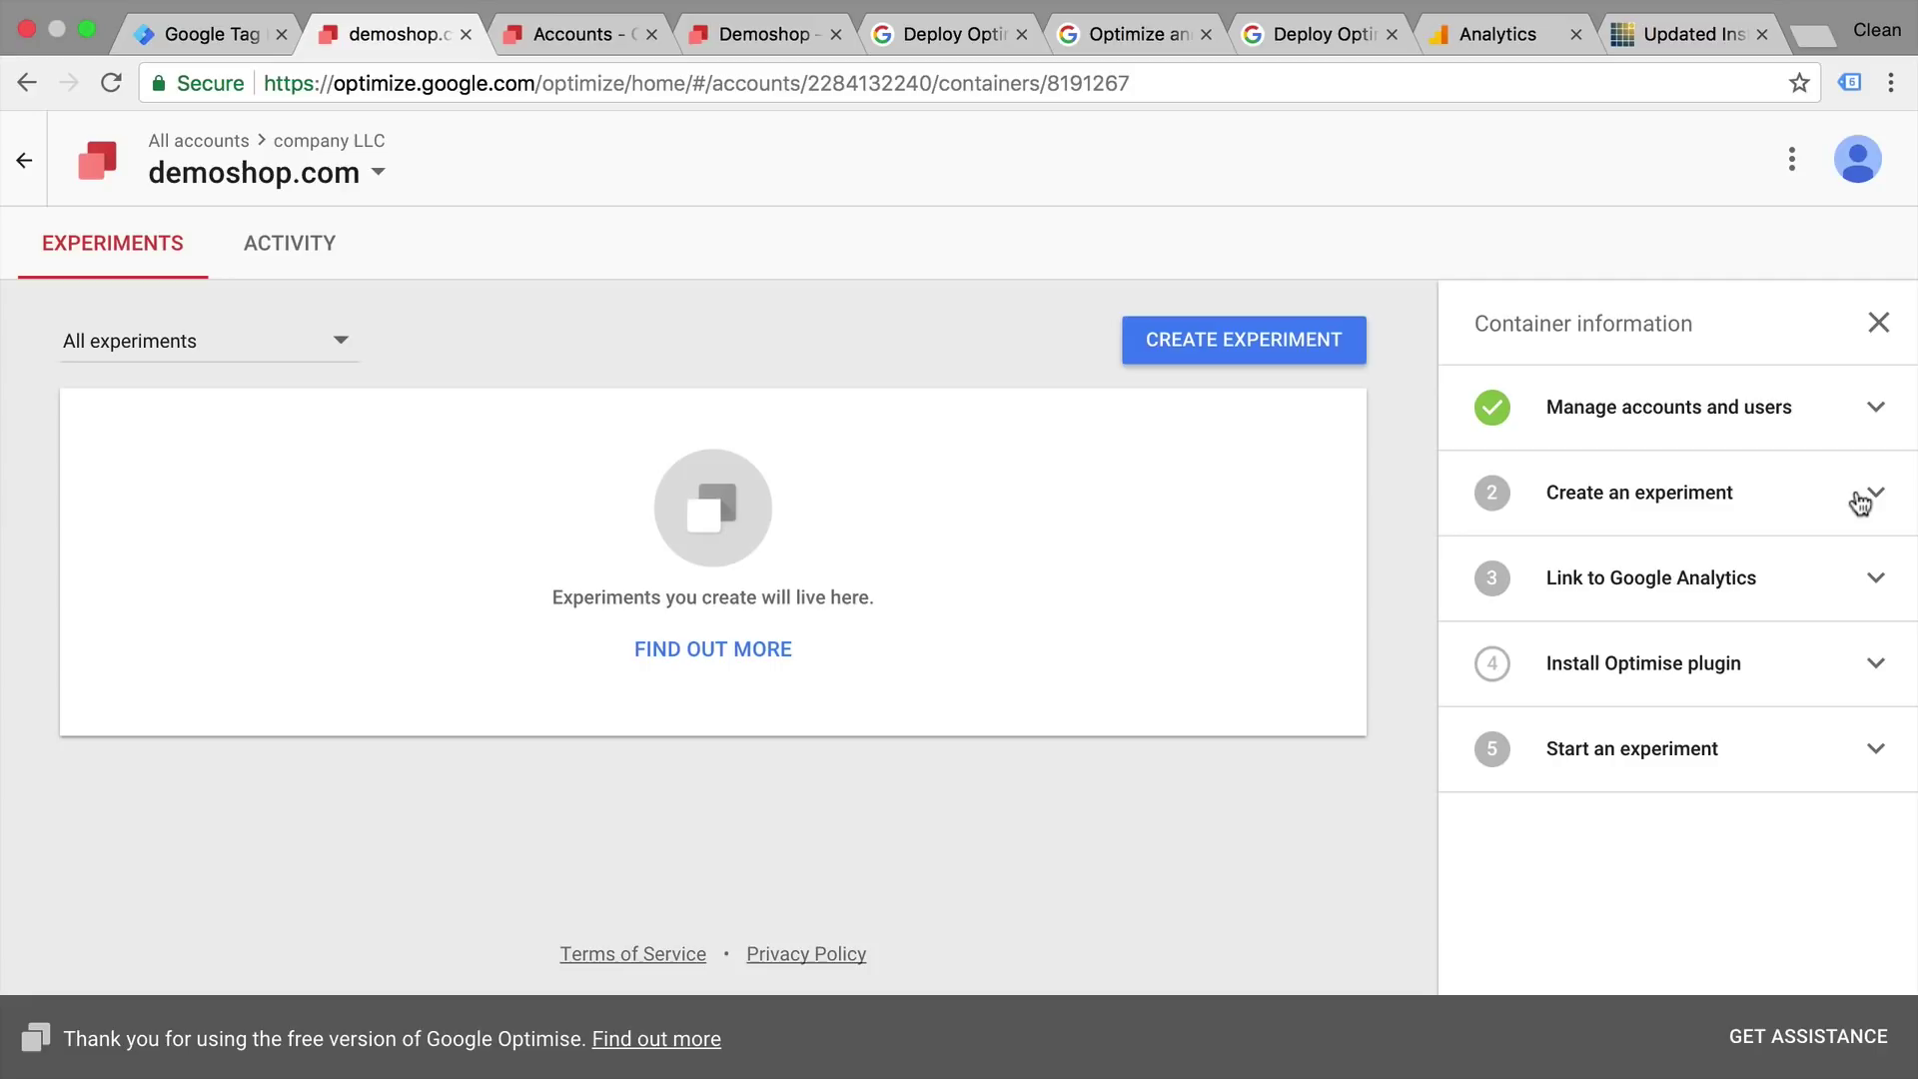
left_click(1860, 587)
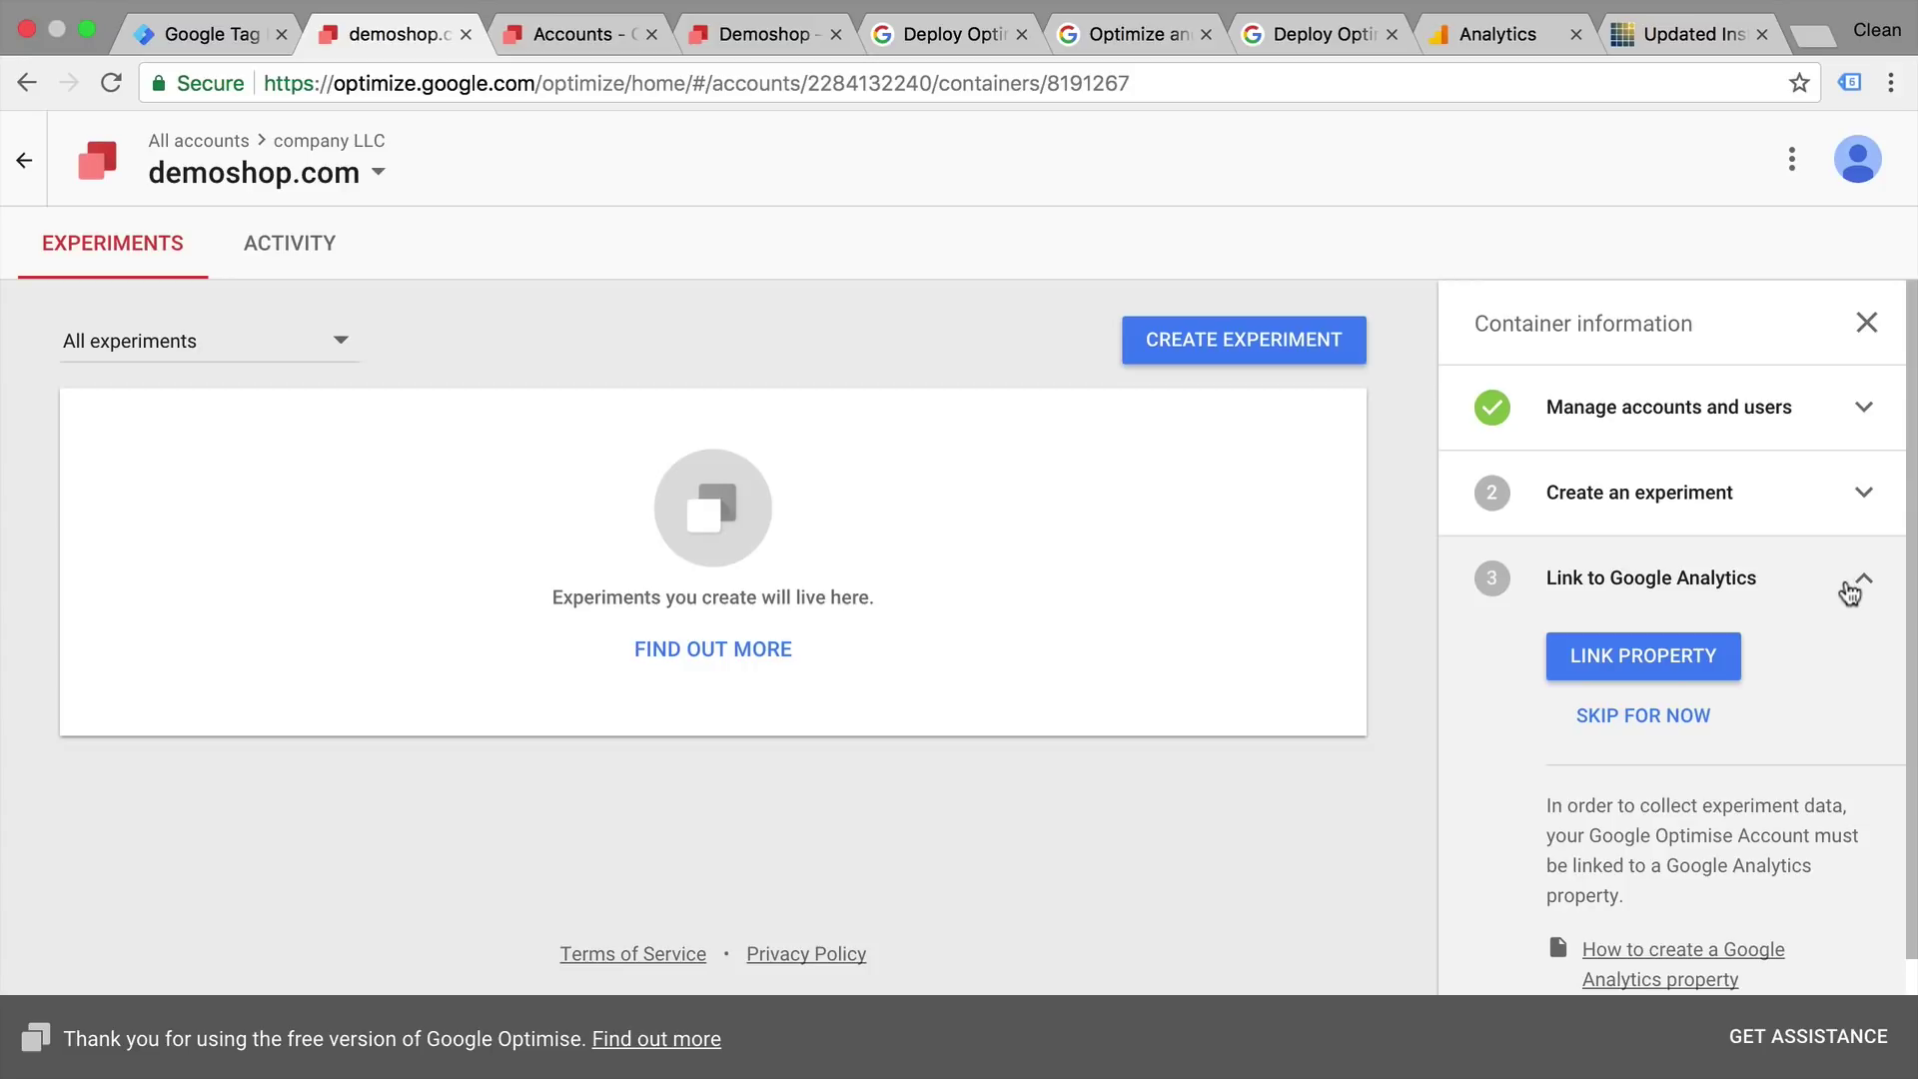
left_click(1686, 656)
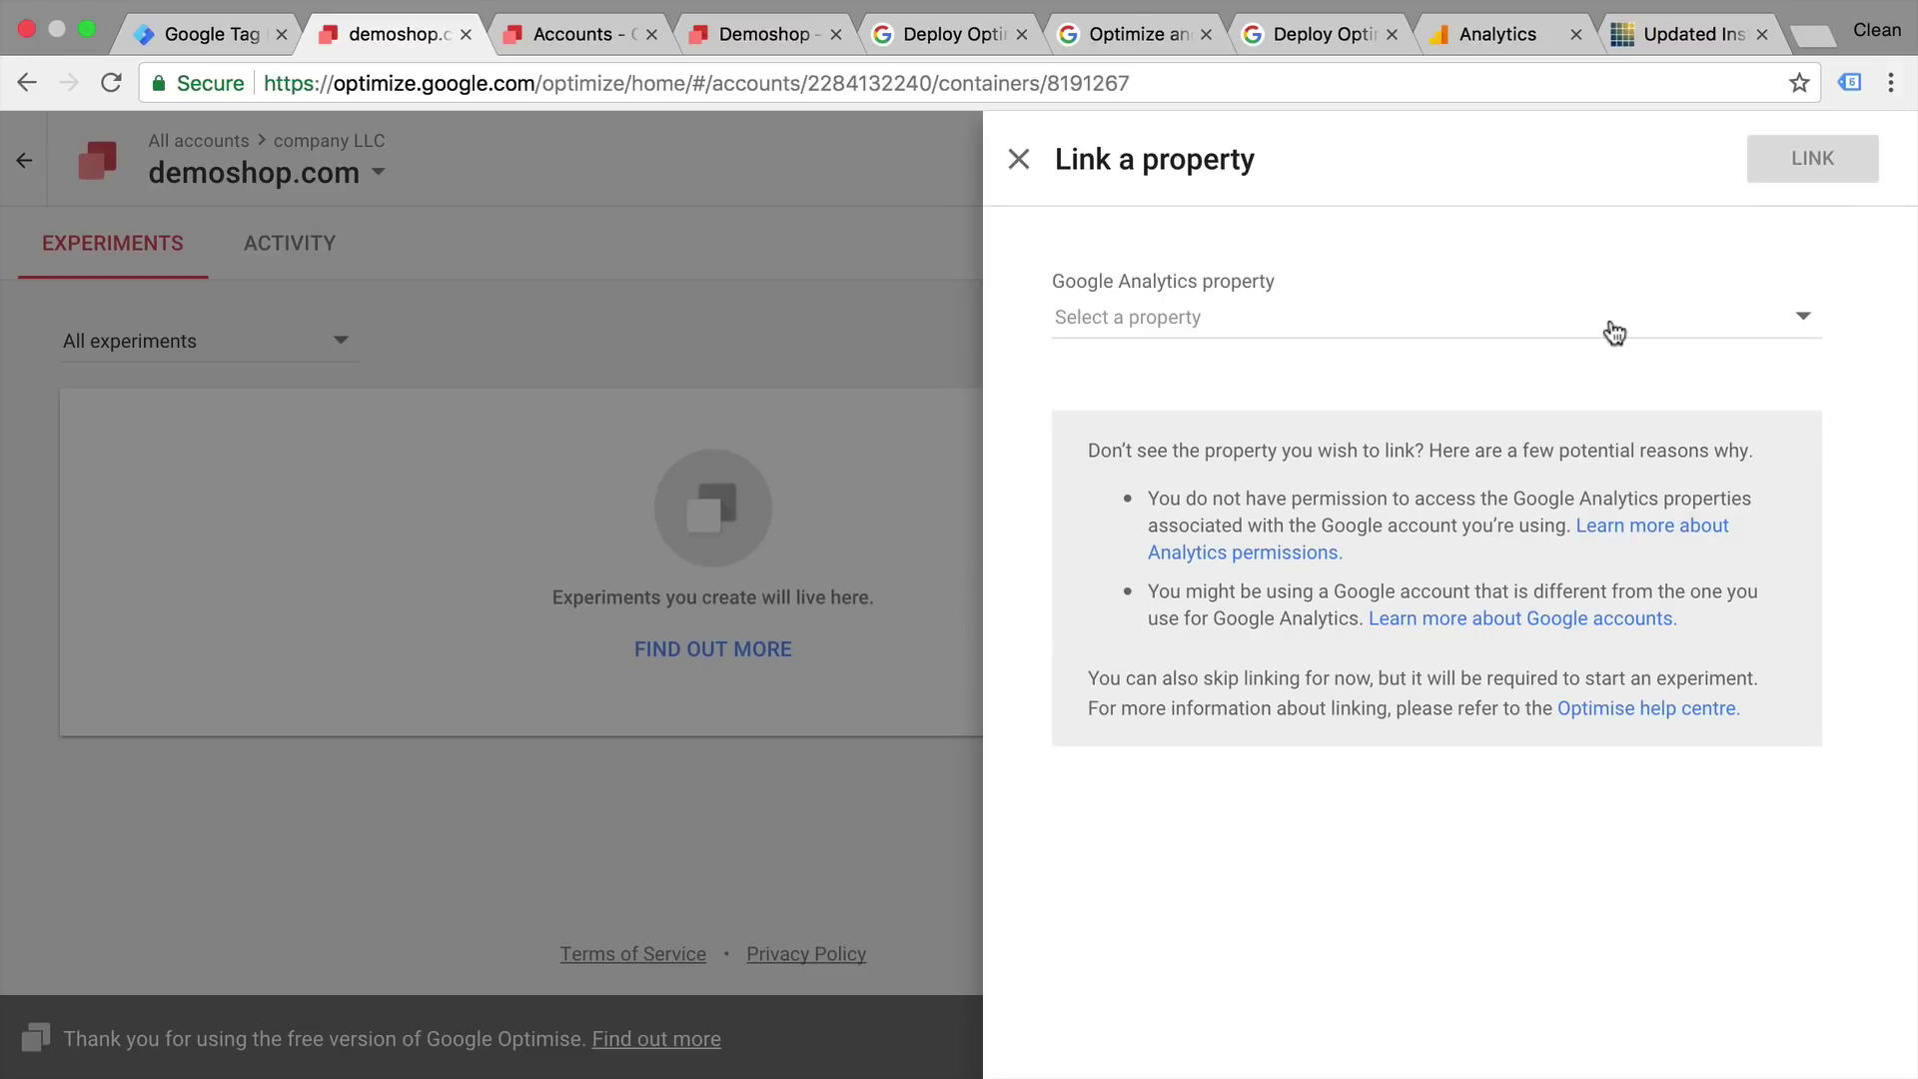
left_click(1256, 319)
scroll(1217, 449, "down", 3)
scroll(1217, 479, "down", 5)
scroll(1096, 475, "up", 10)
scroll(1289, 333, "down", 10)
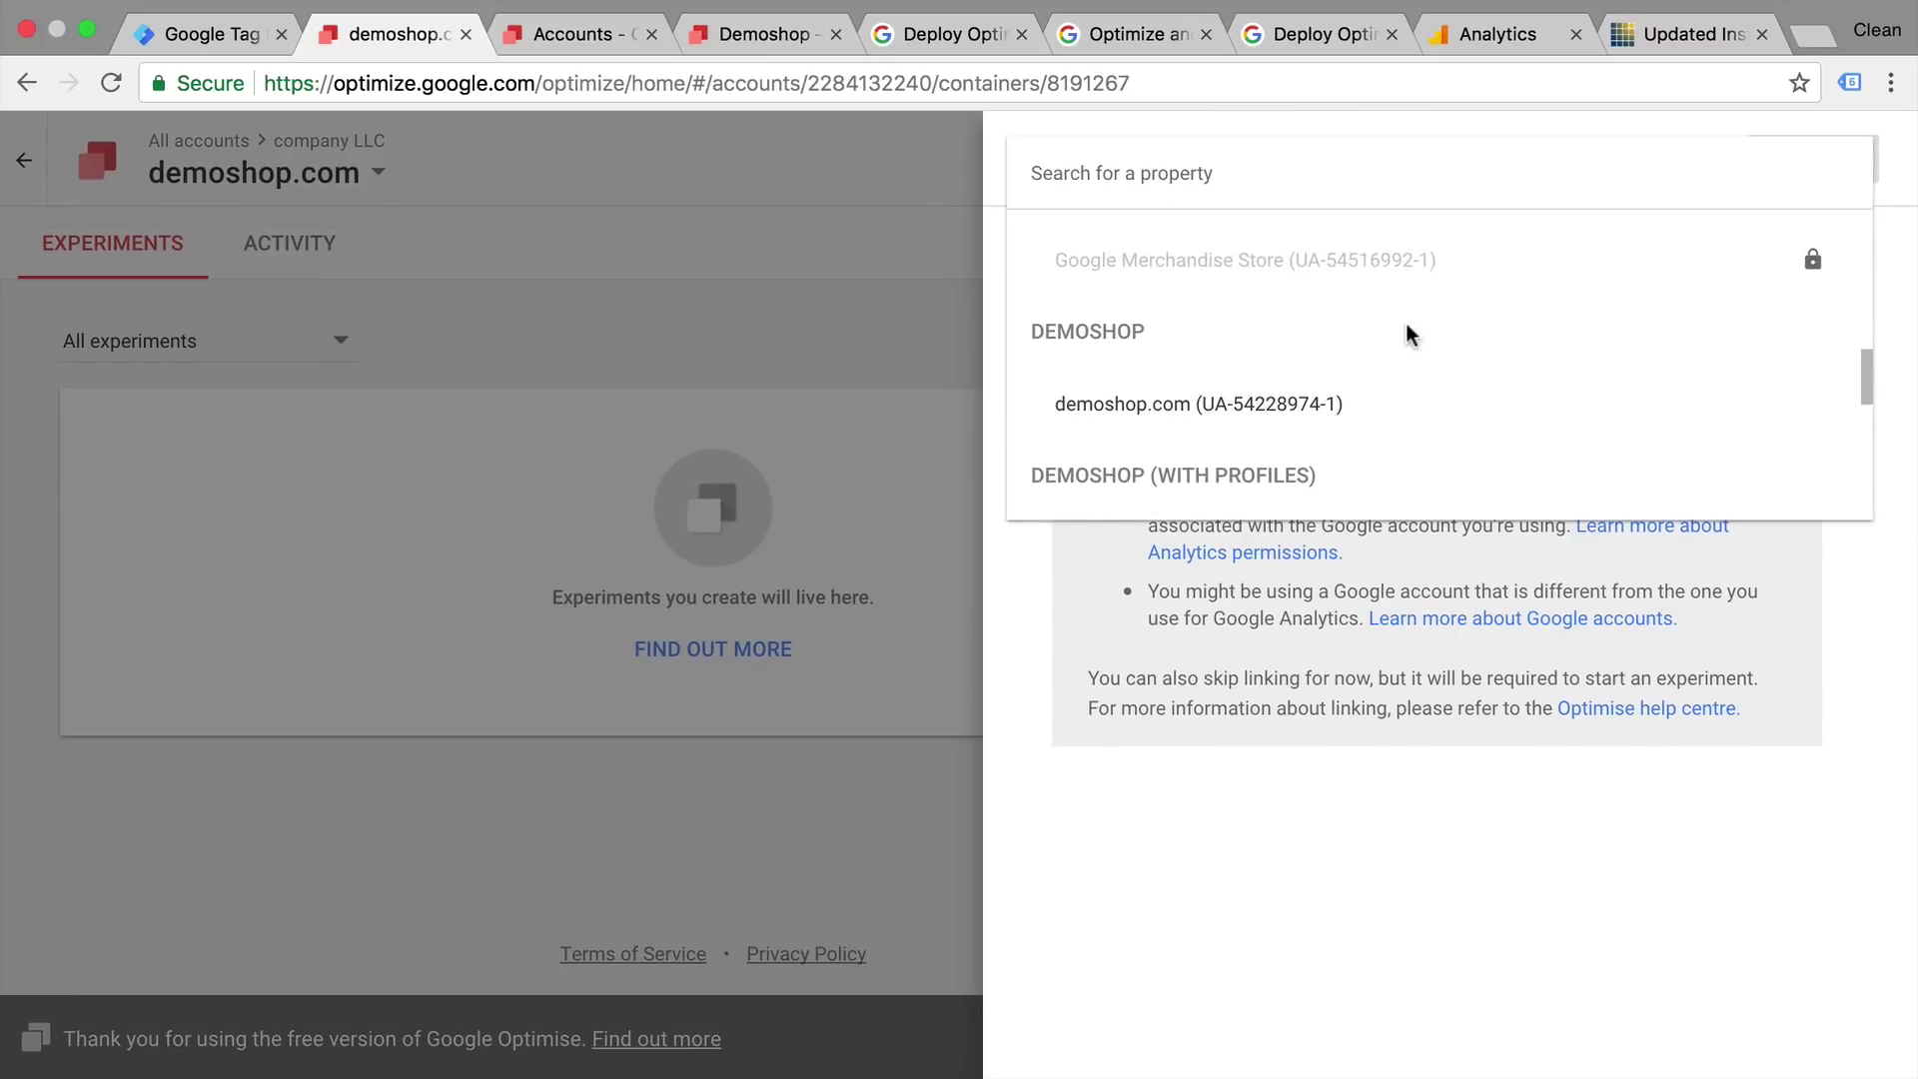
scroll(1409, 335, "down", 1)
left_click(1206, 383)
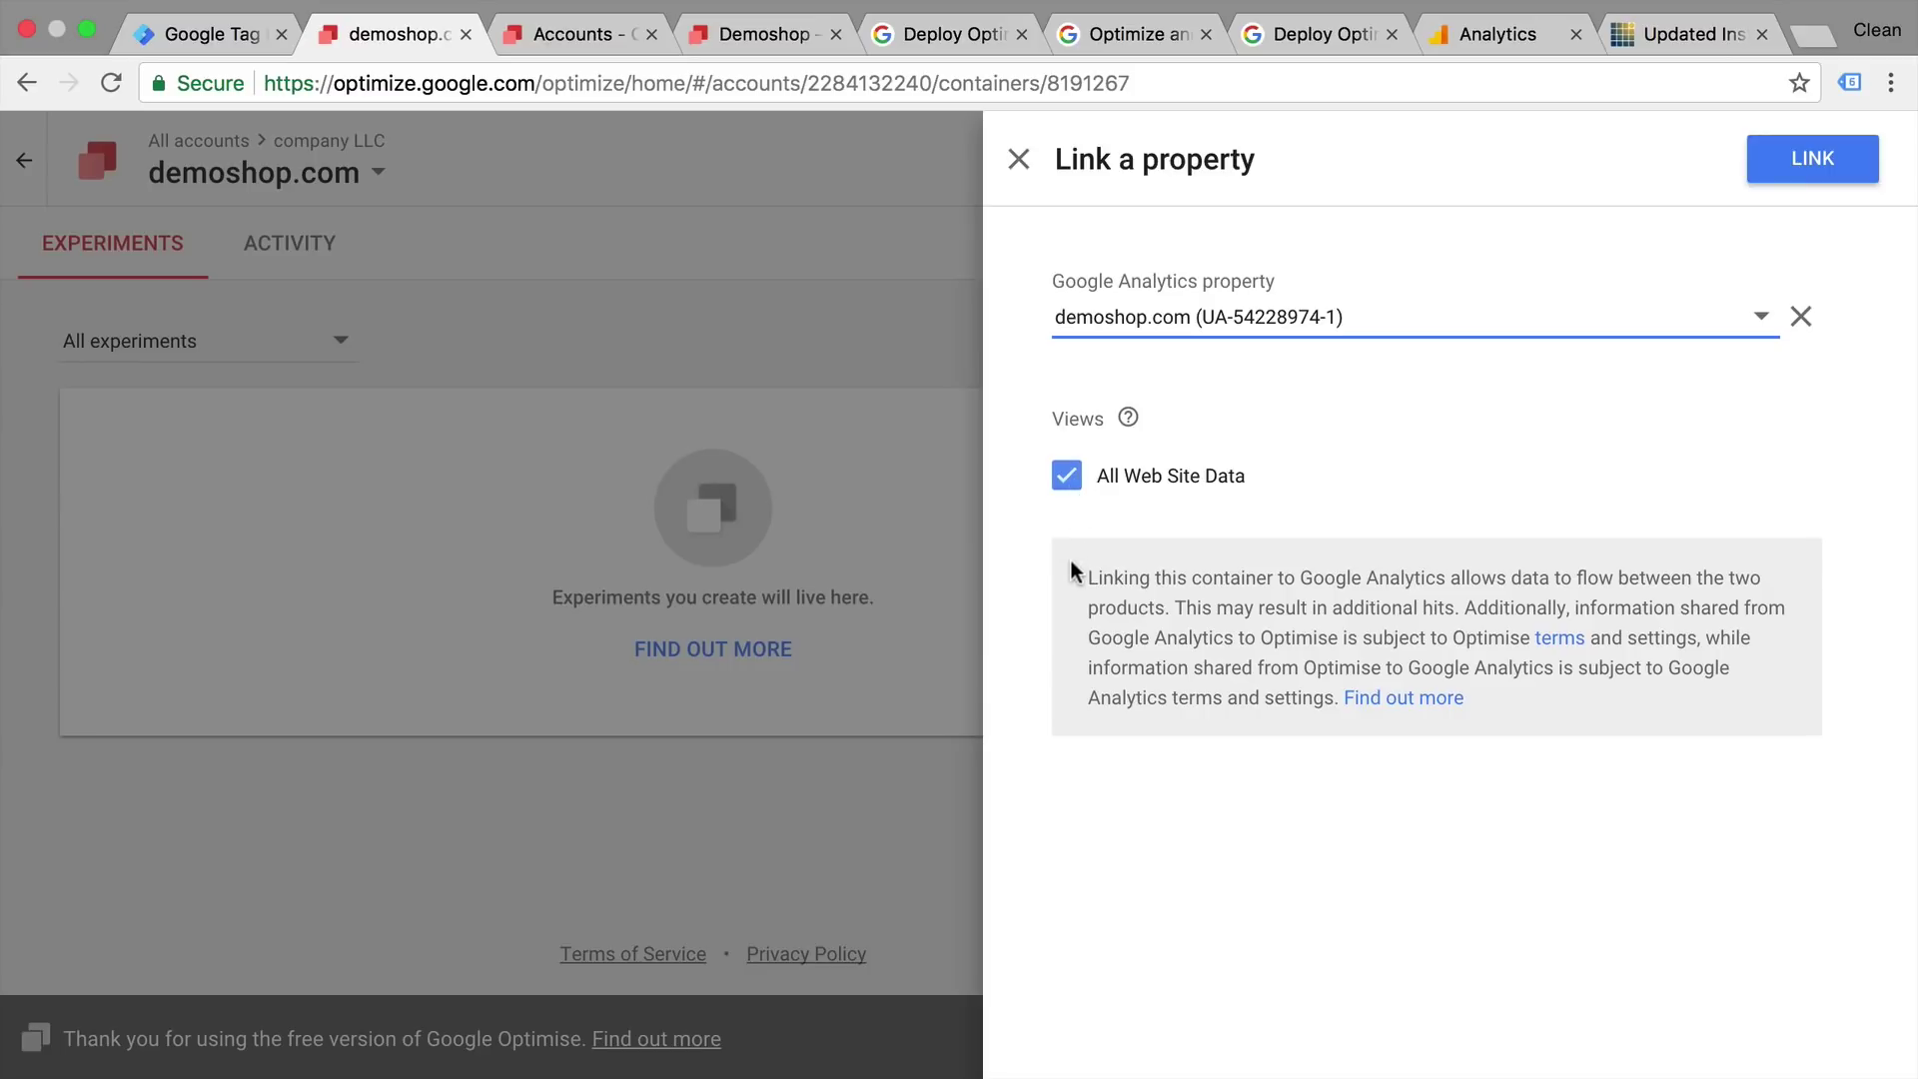
left_click(1838, 159)
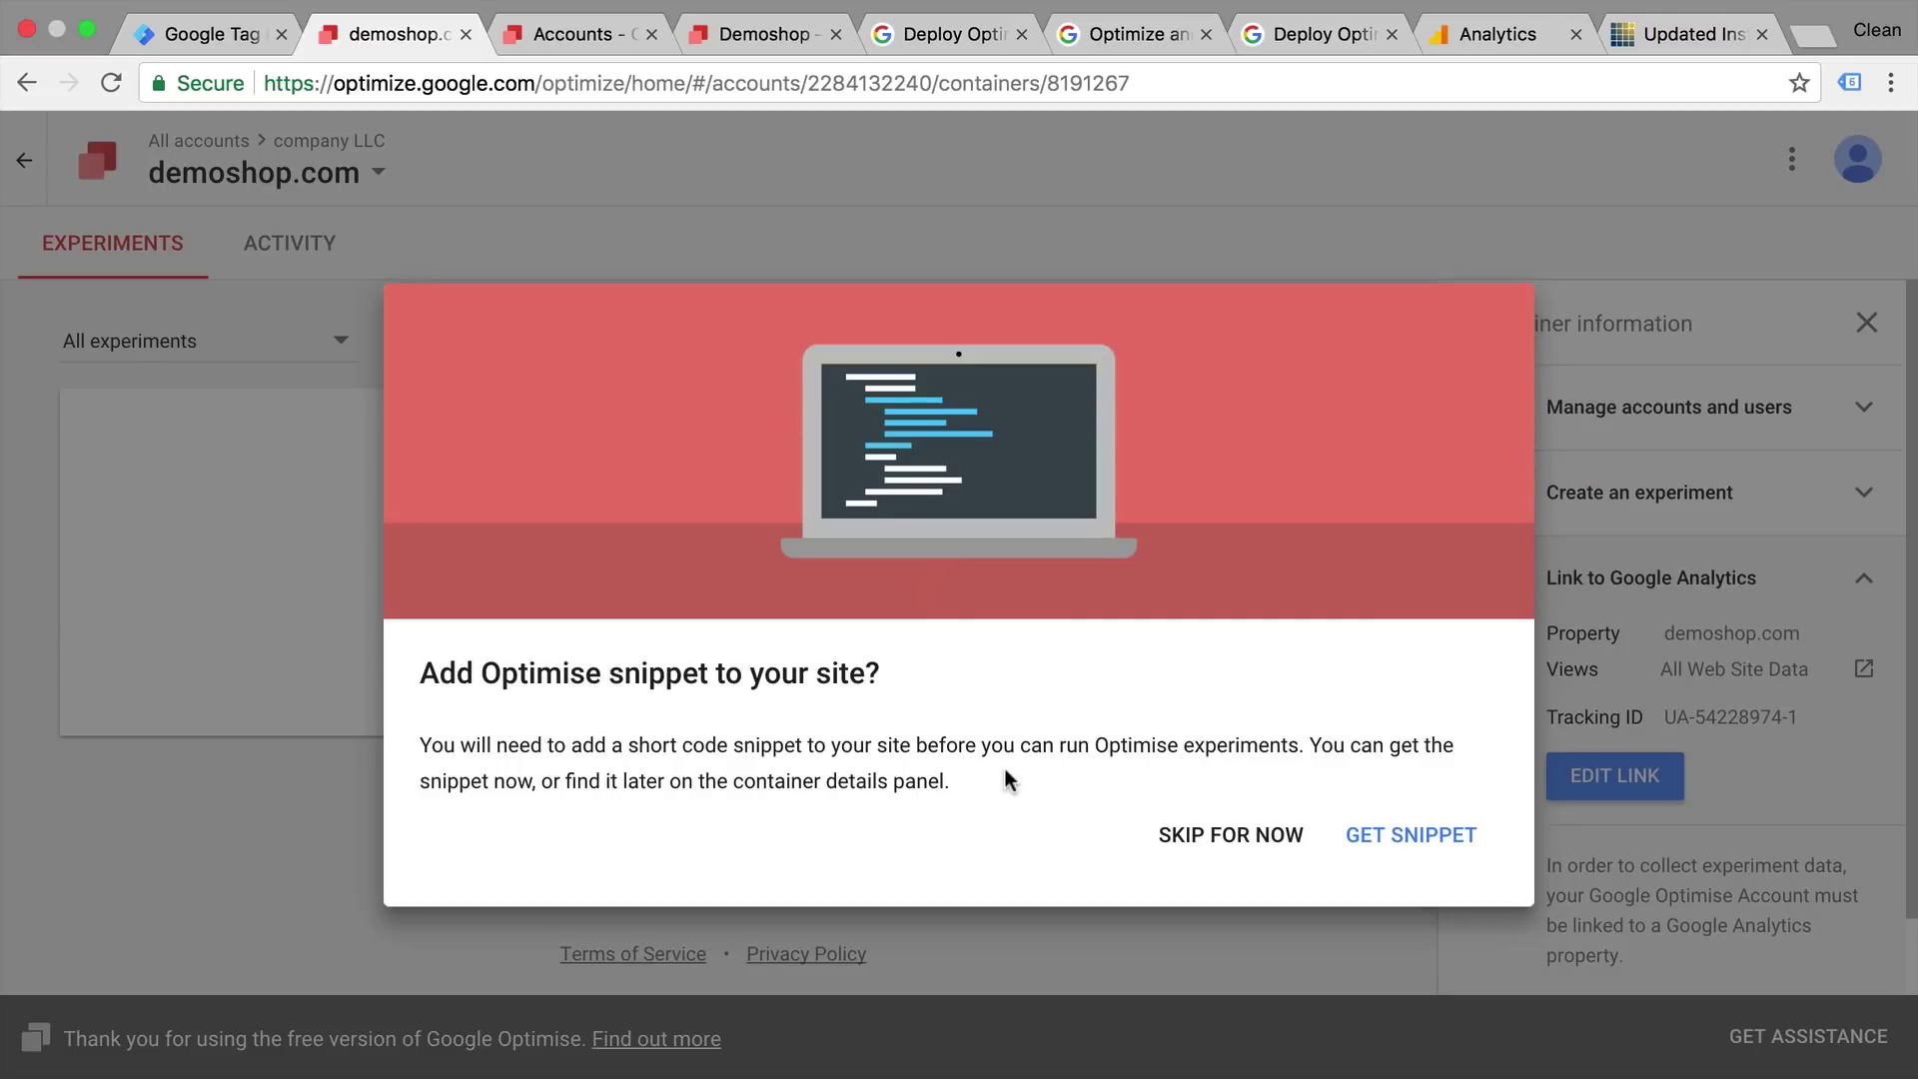
left_click(1373, 833)
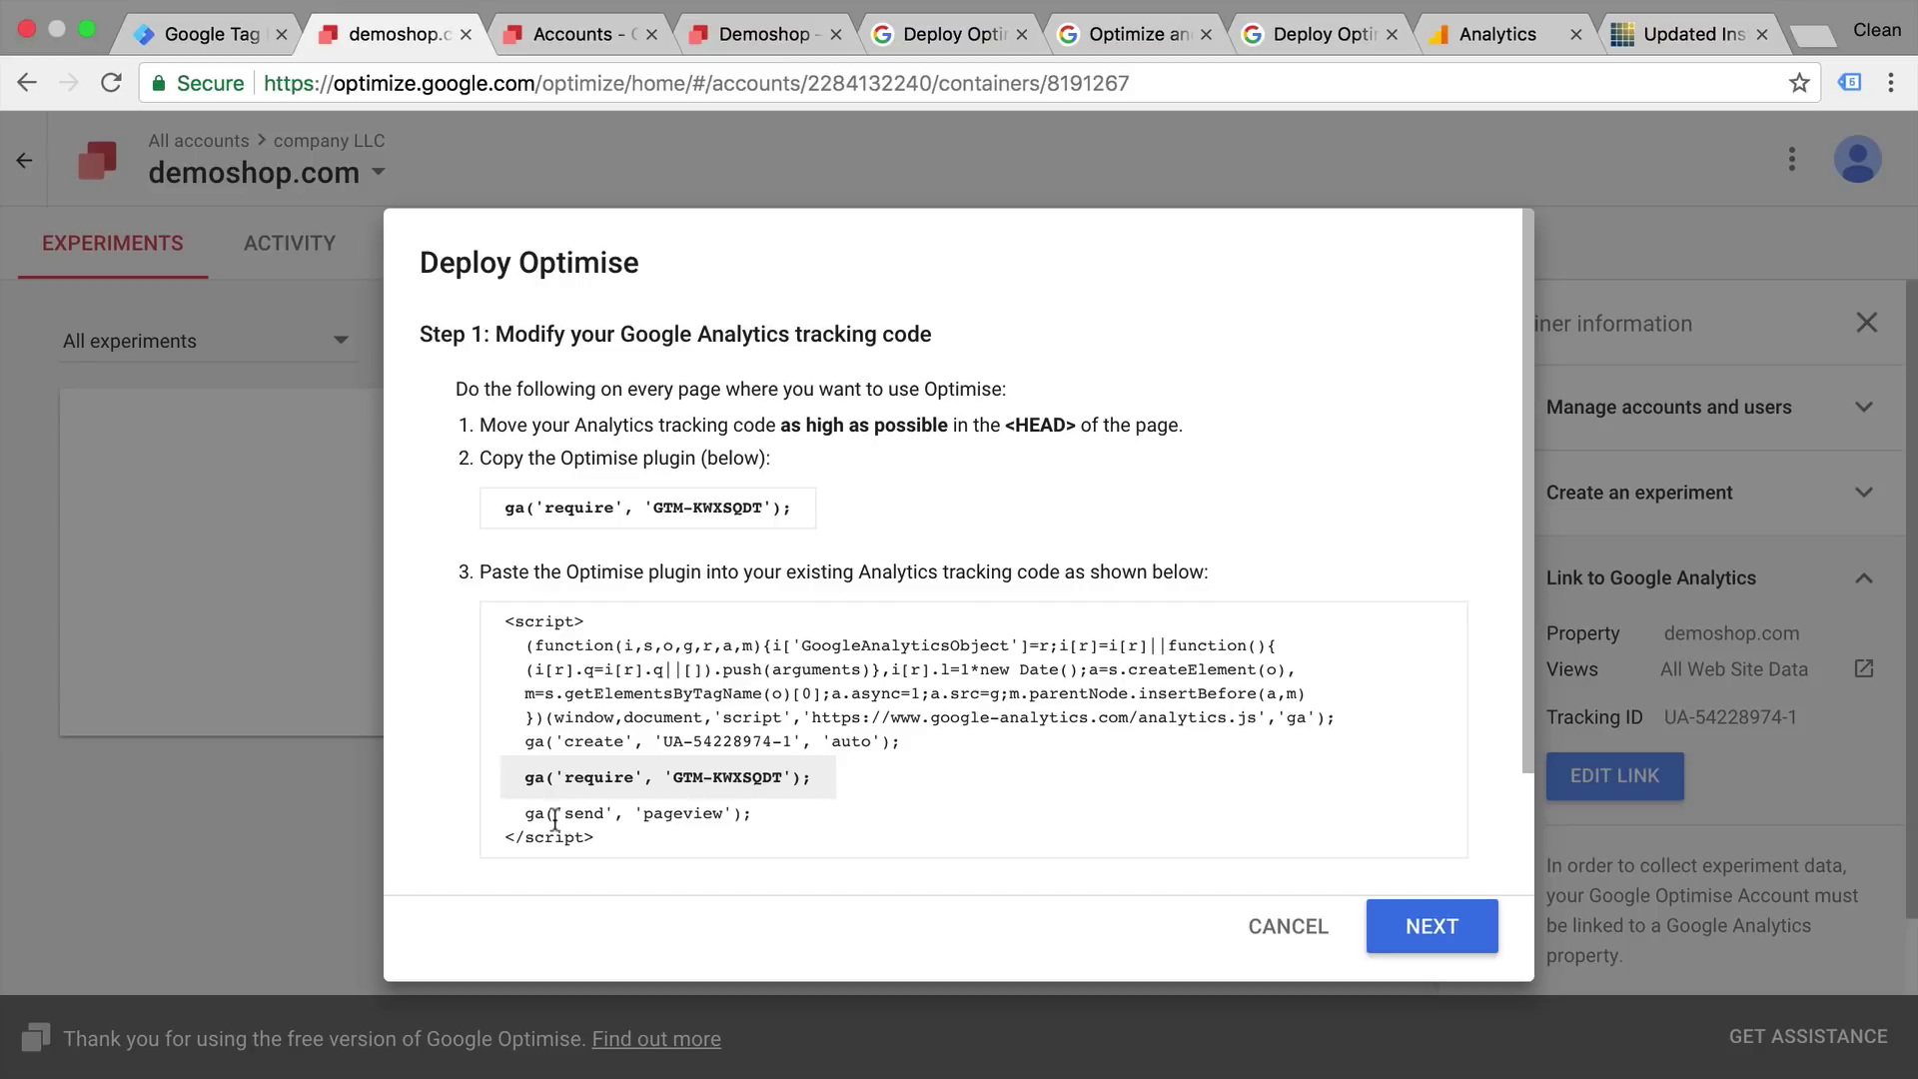
Inspect the Demoshop homepage's source code for the Analytics tracking code, and close the source view
left_click(774, 34)
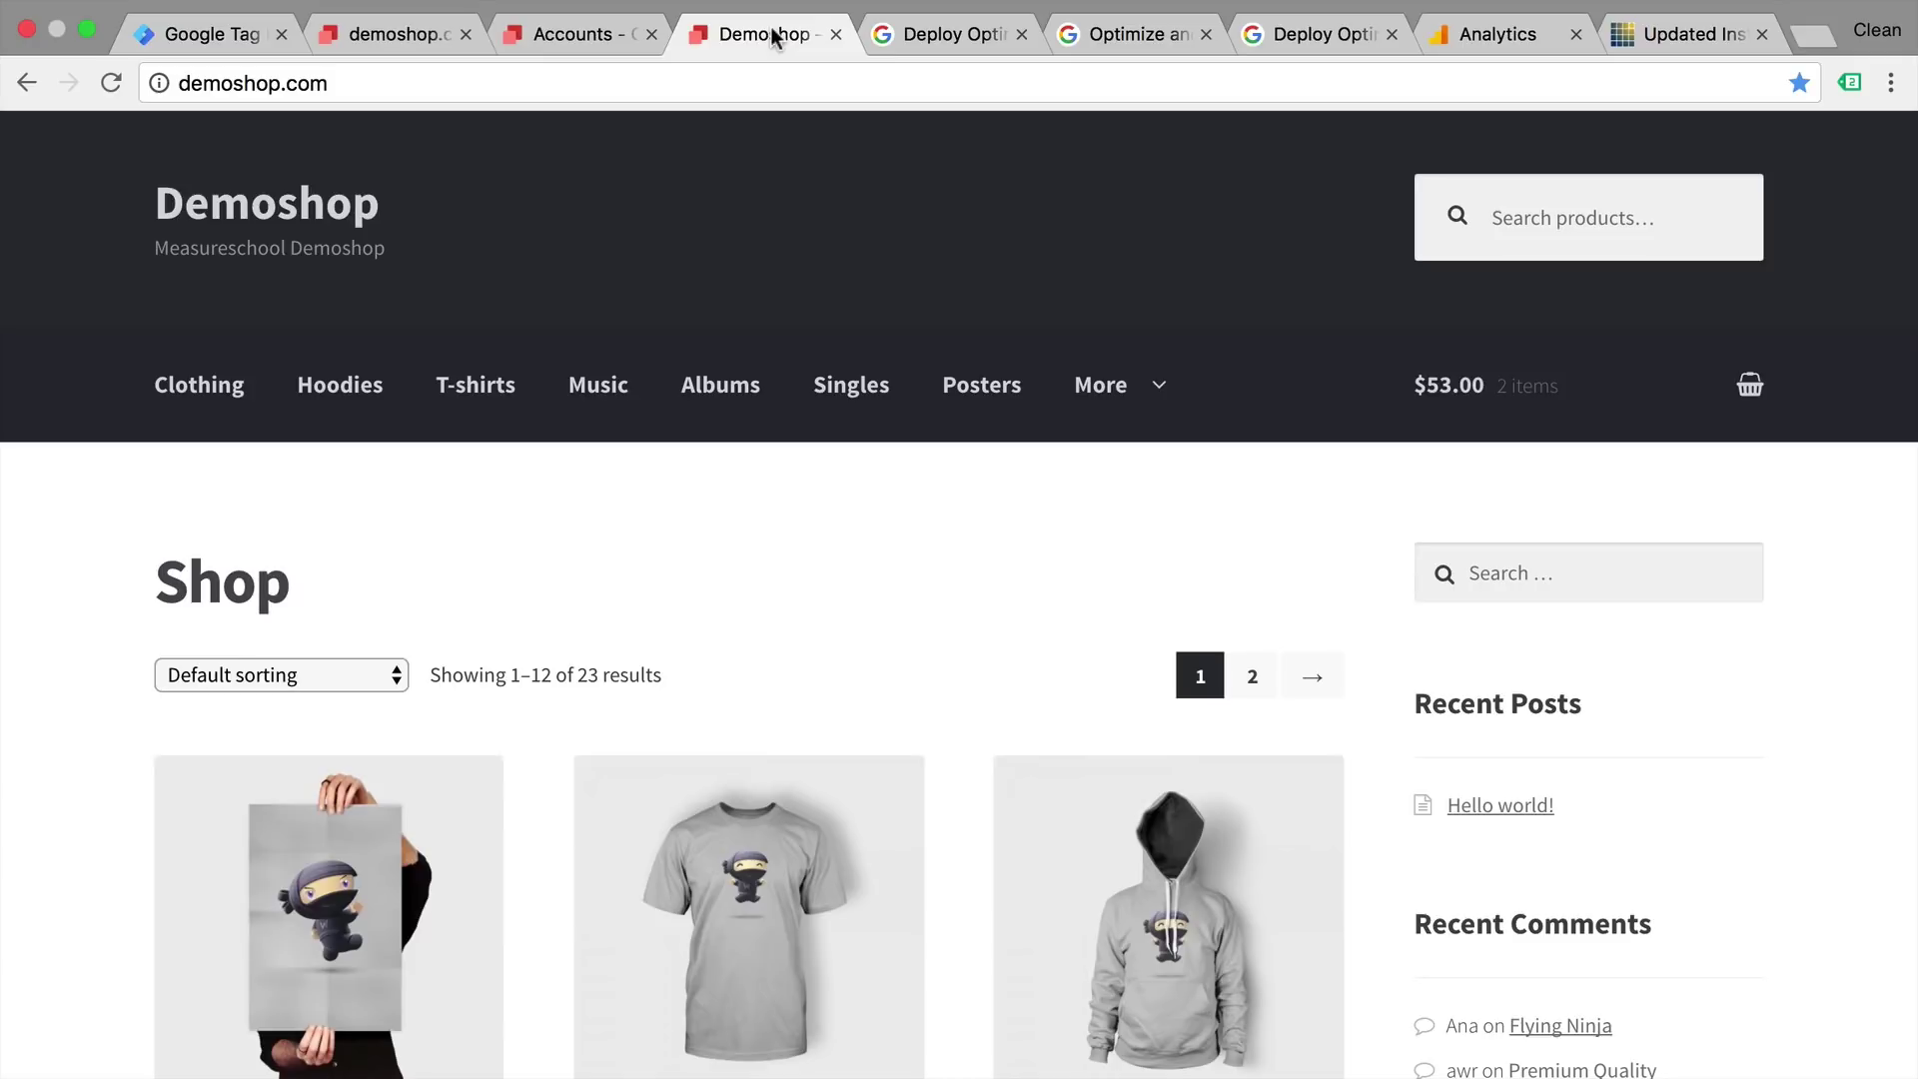
right_click(757, 566)
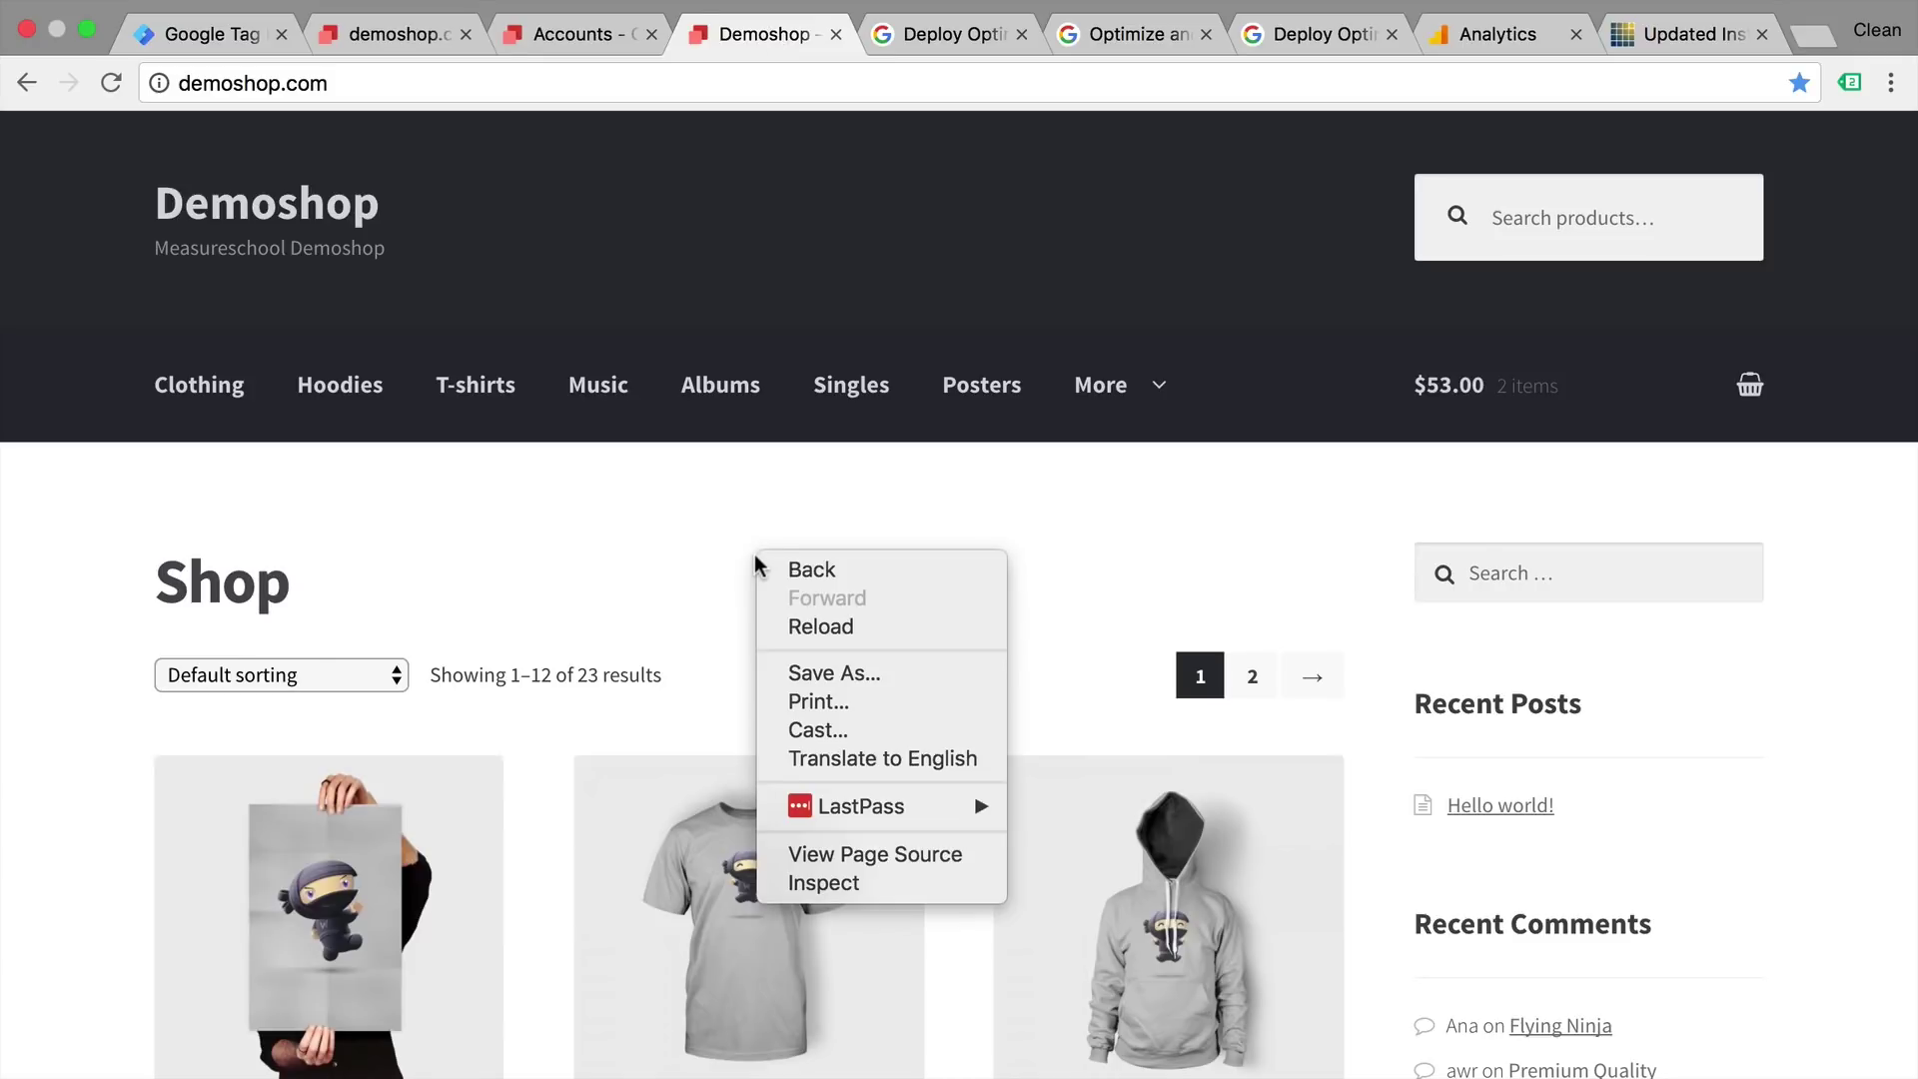
left_click(817, 857)
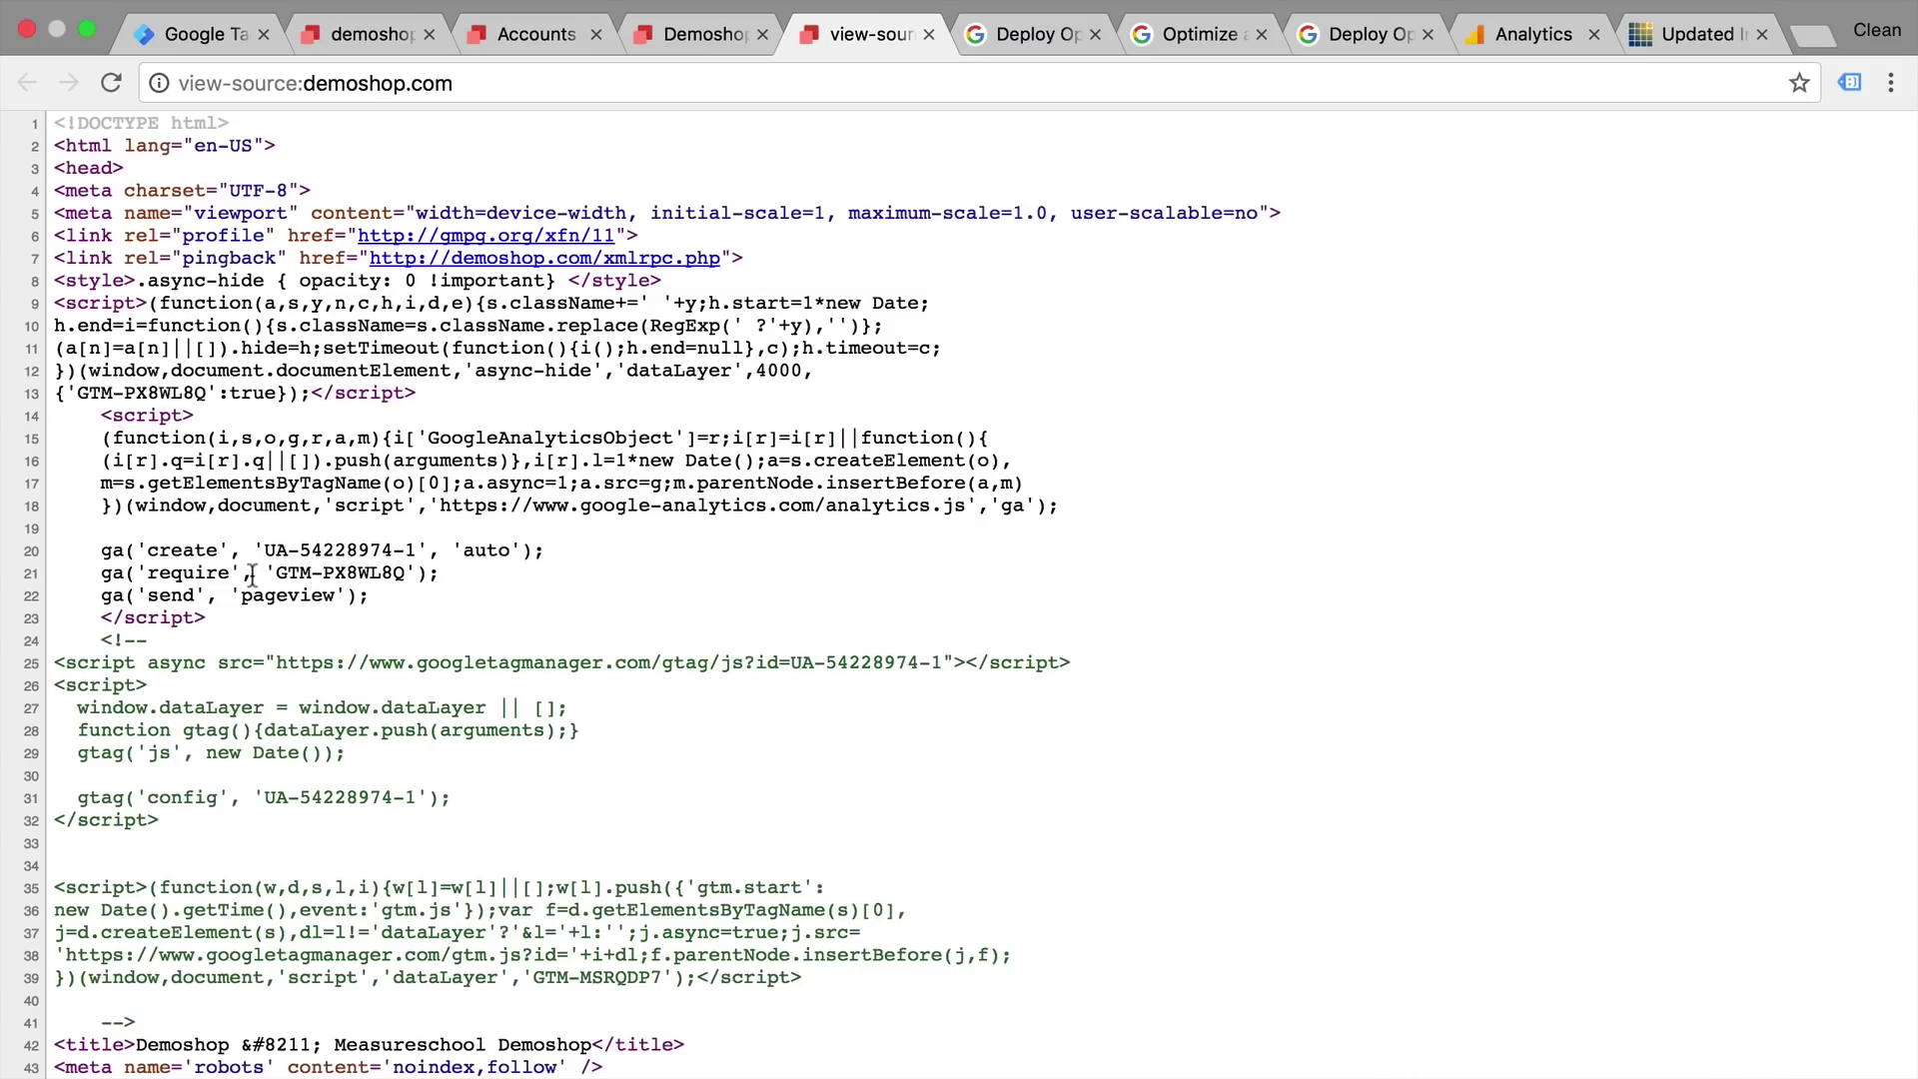
left_click(929, 36)
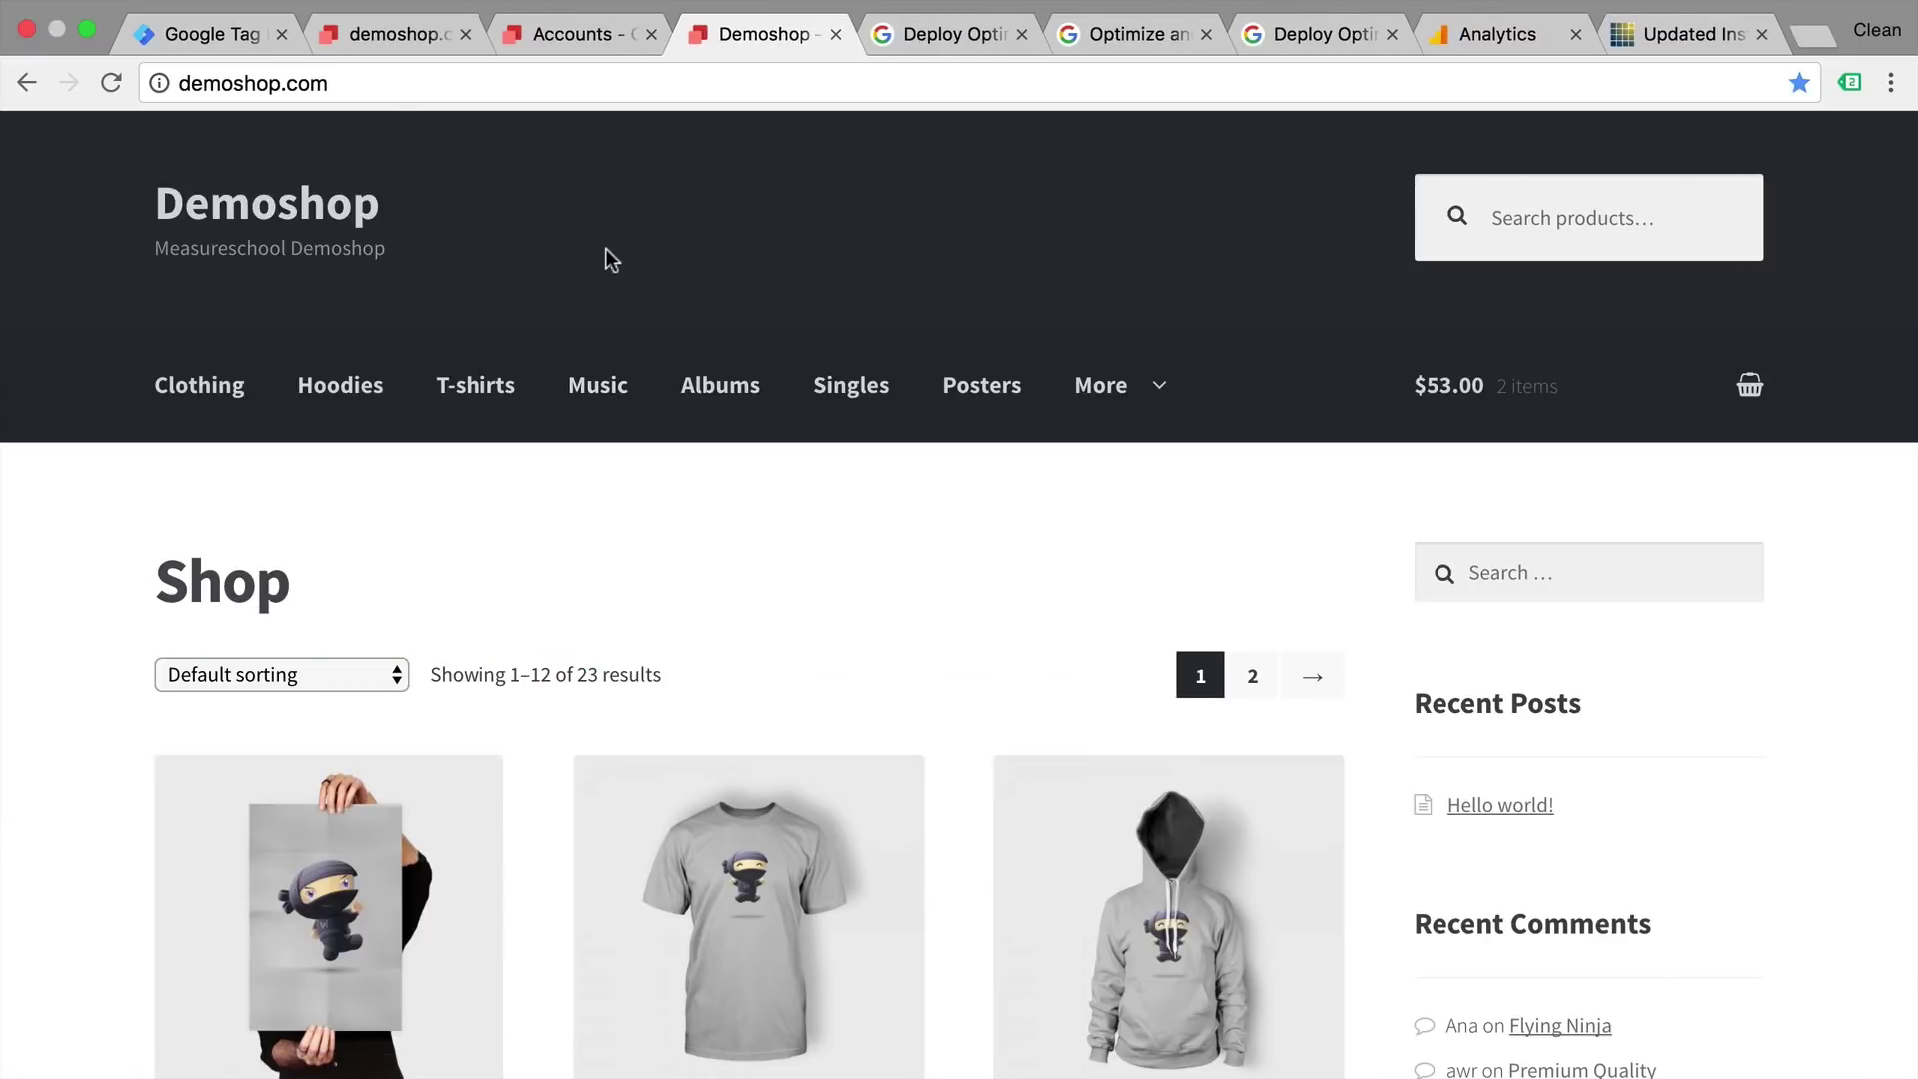
Go to the Demoshop site's WordPress dashboard at demoshop.com/wp-admin/
left_click(416, 82)
left_click(470, 82)
type("/wp")
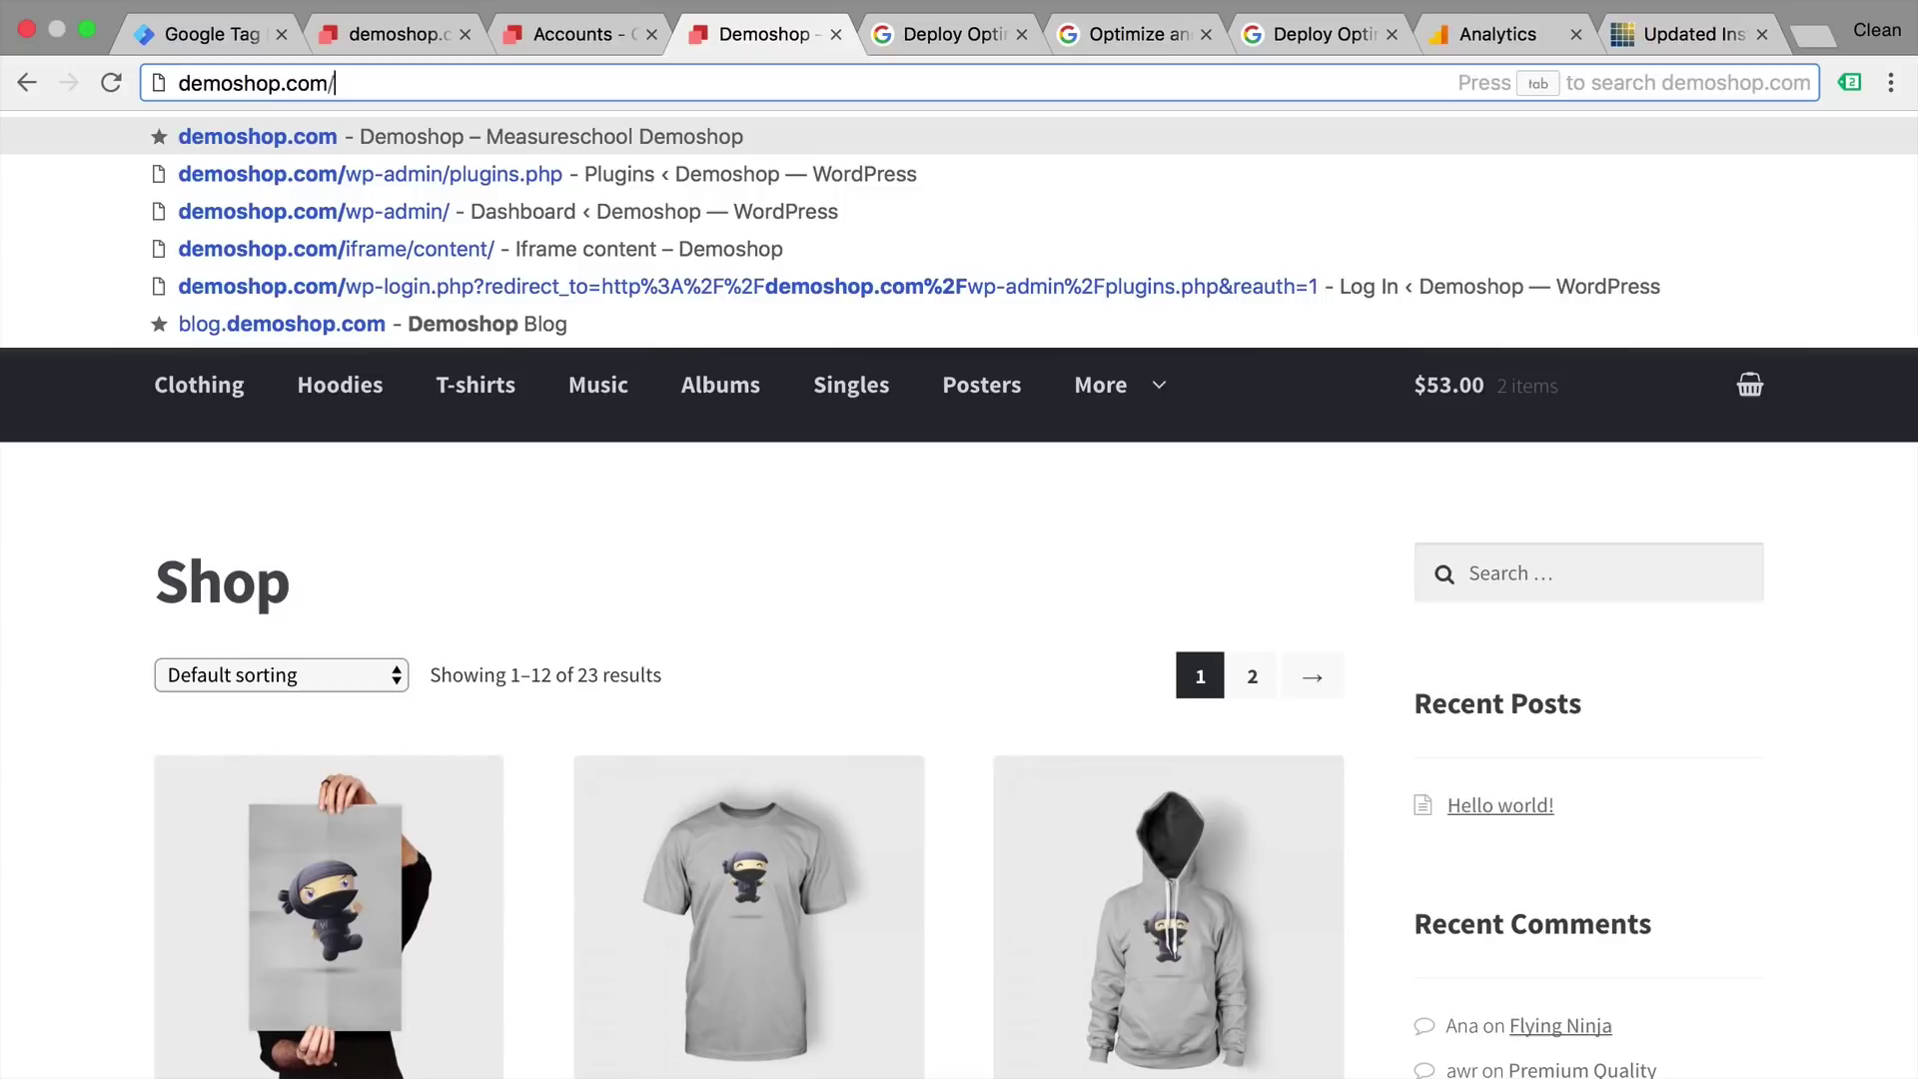
type("-admin/")
key("Return")
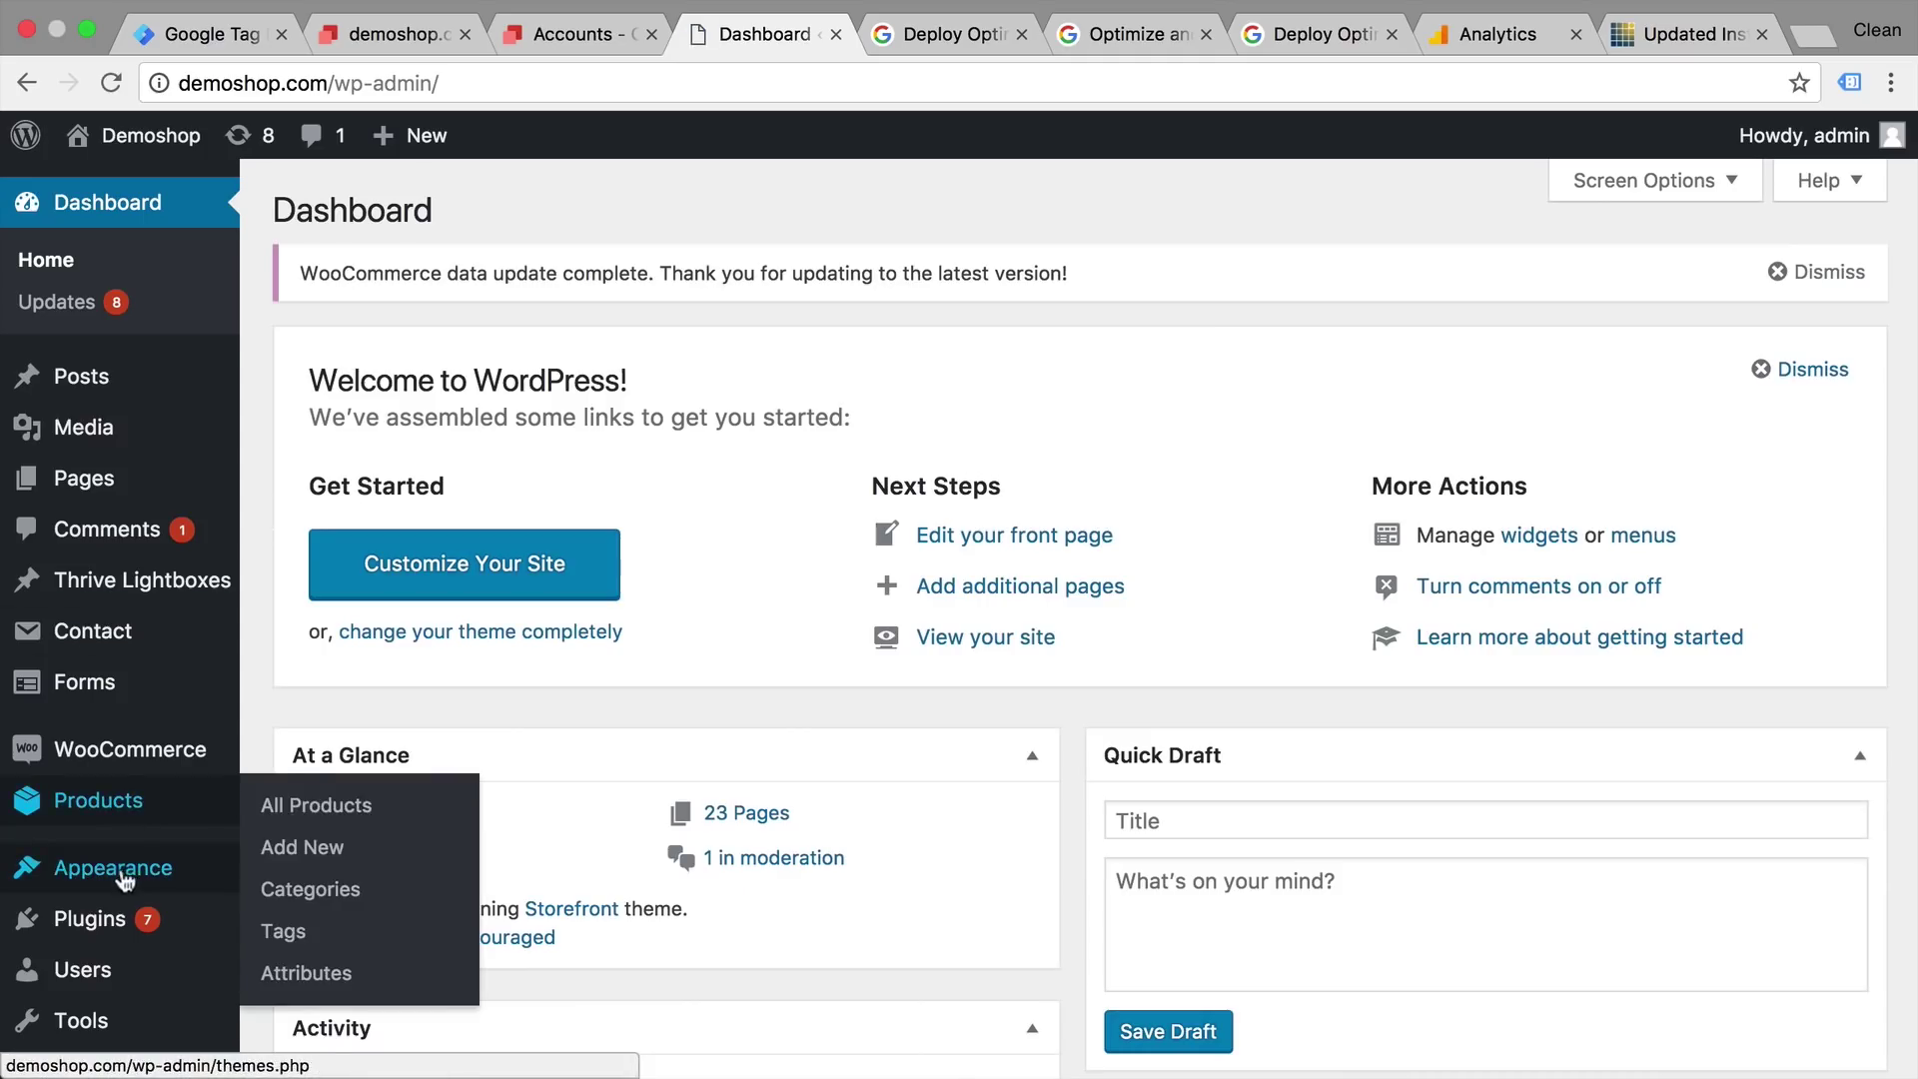
Open the Storefront theme's header.php file in the WordPress theme editor and find the Google Analytics script
mouse_move(122, 885)
left_click(299, 994)
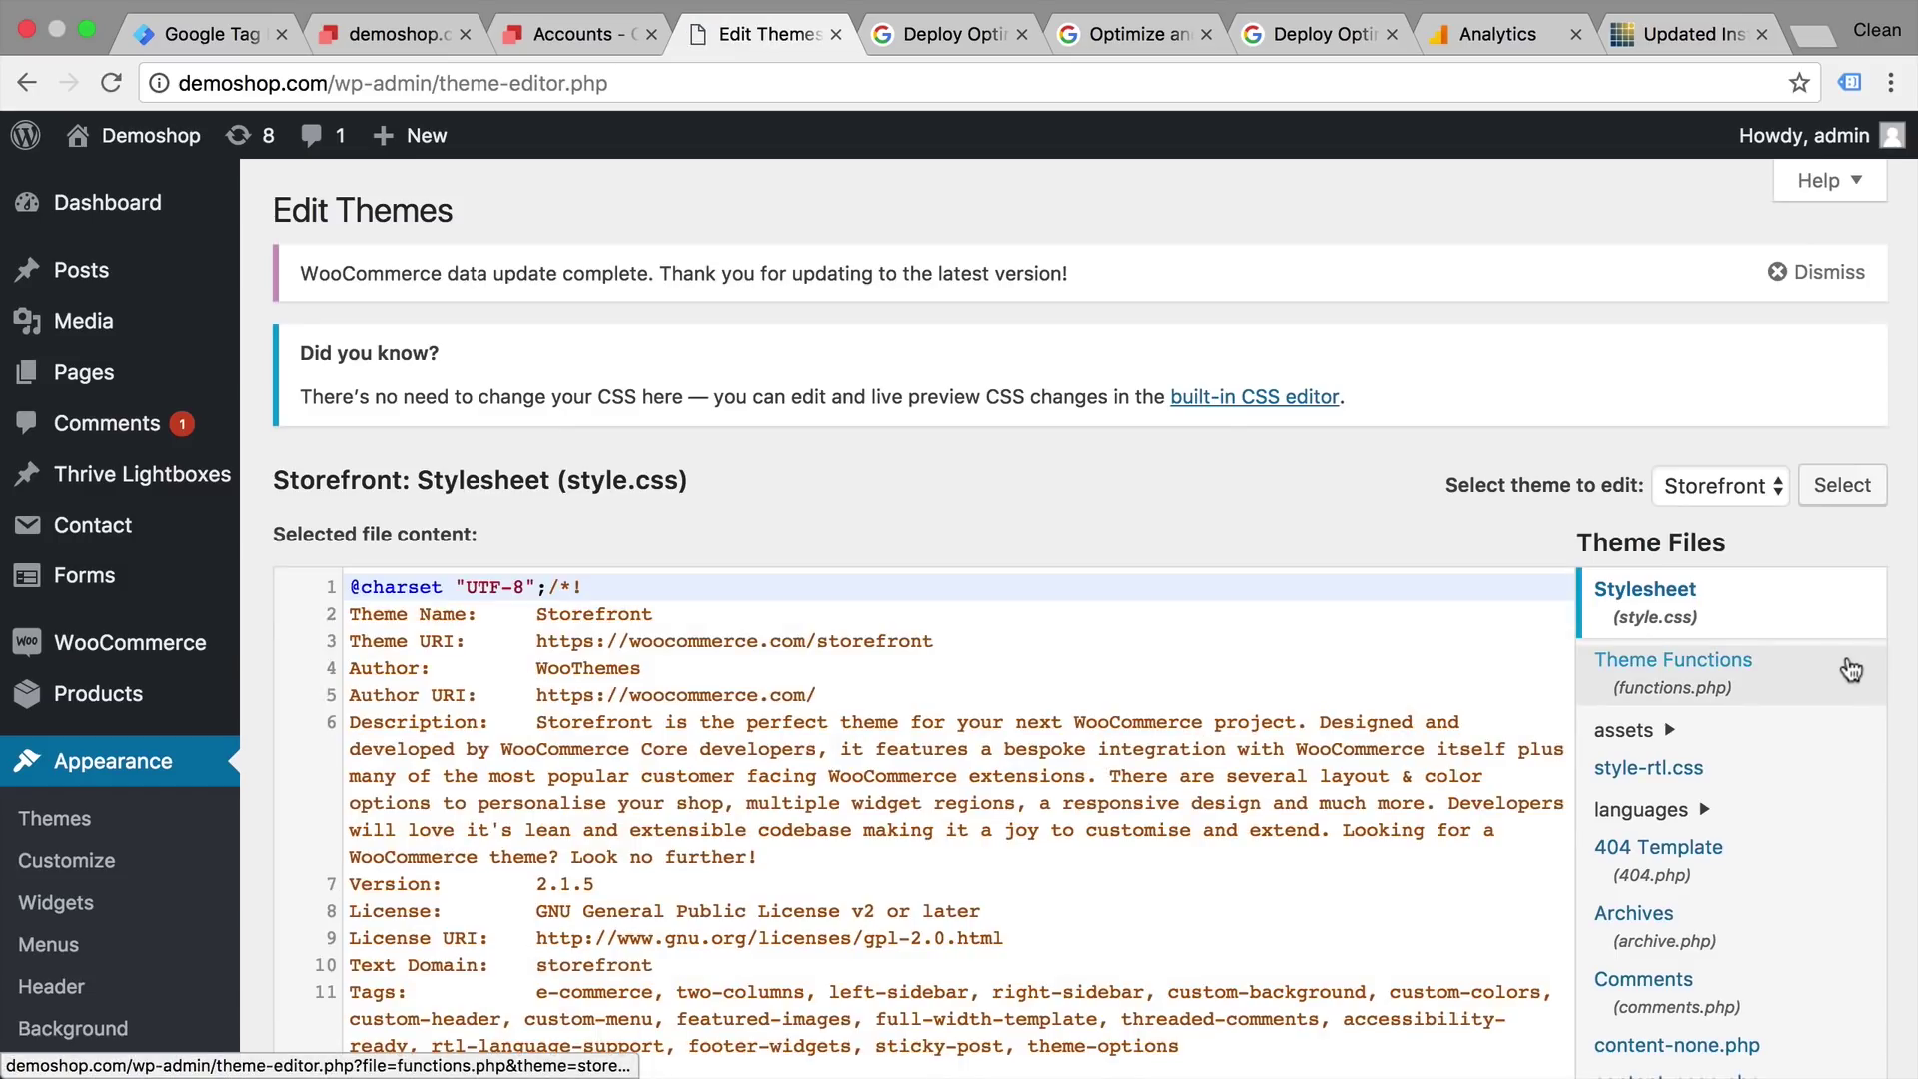
scroll(1851, 670, "down", 5)
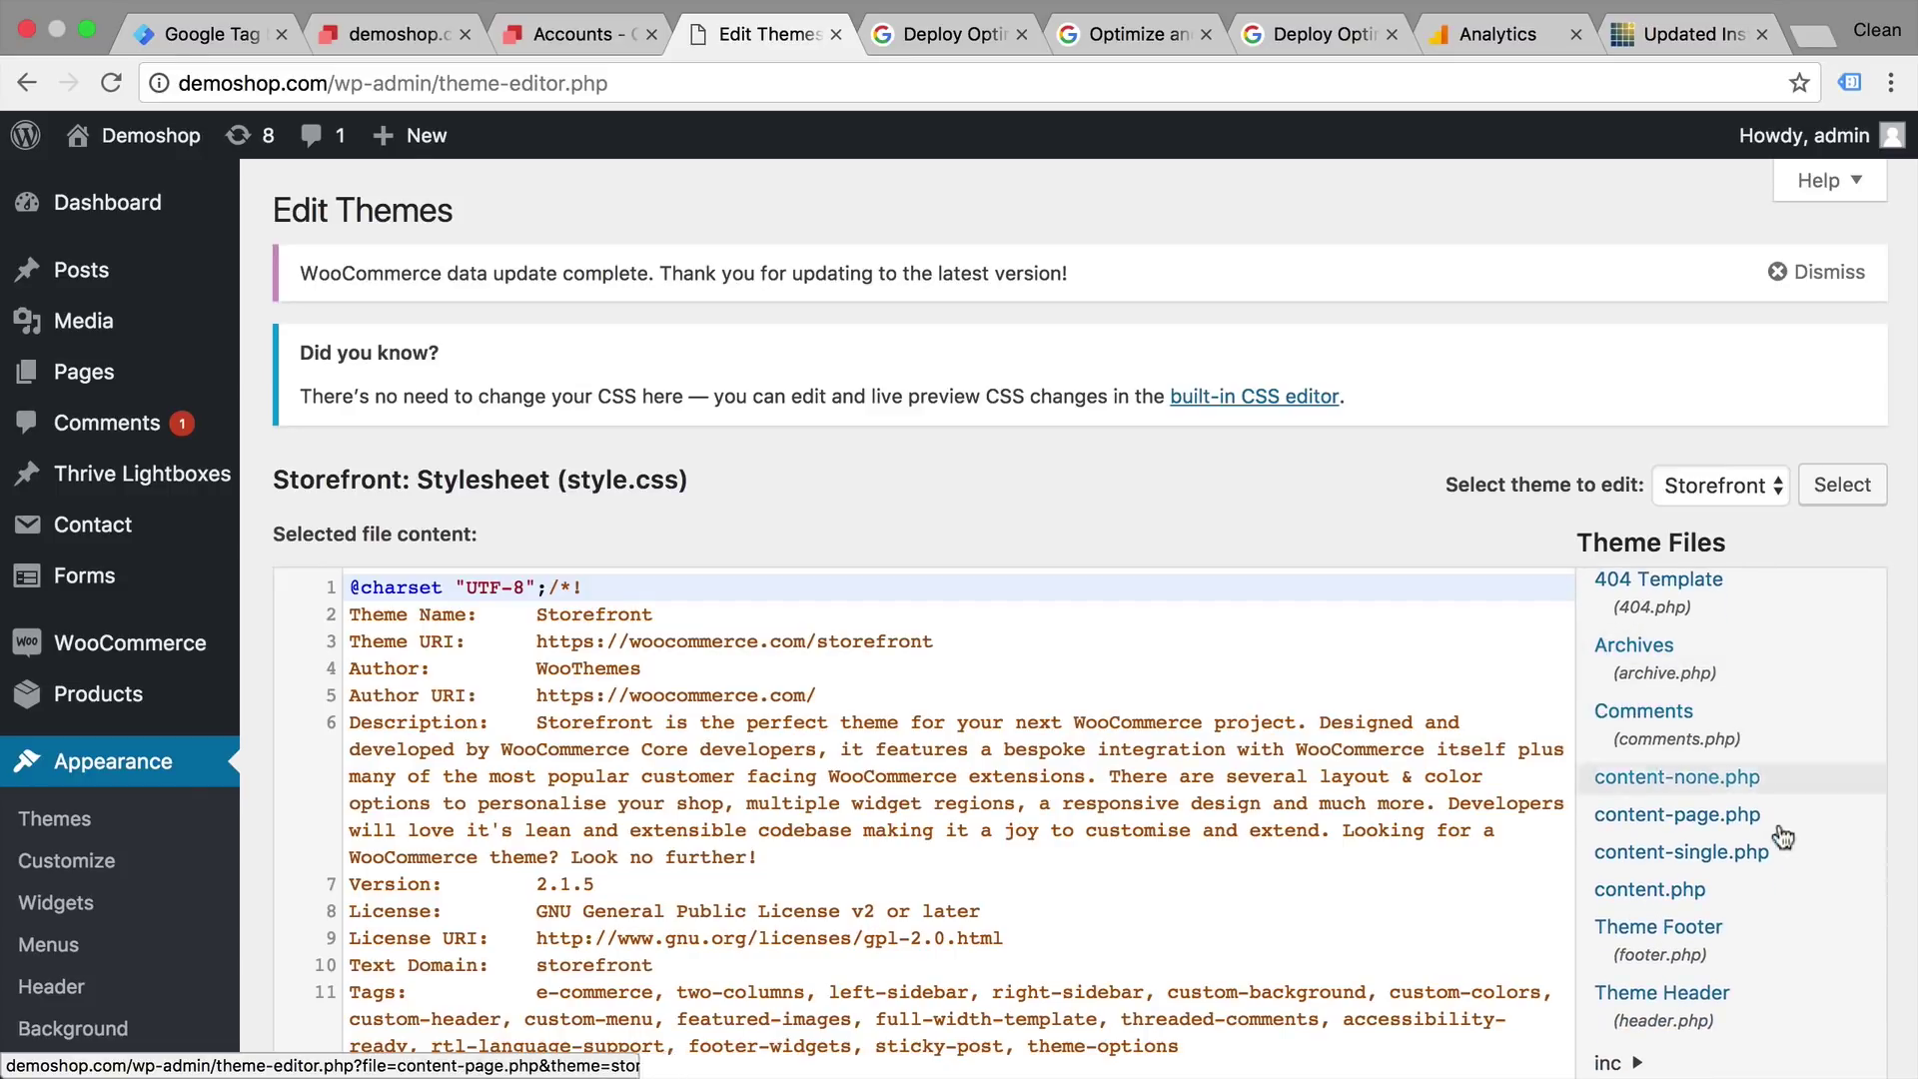
left_click(1675, 1021)
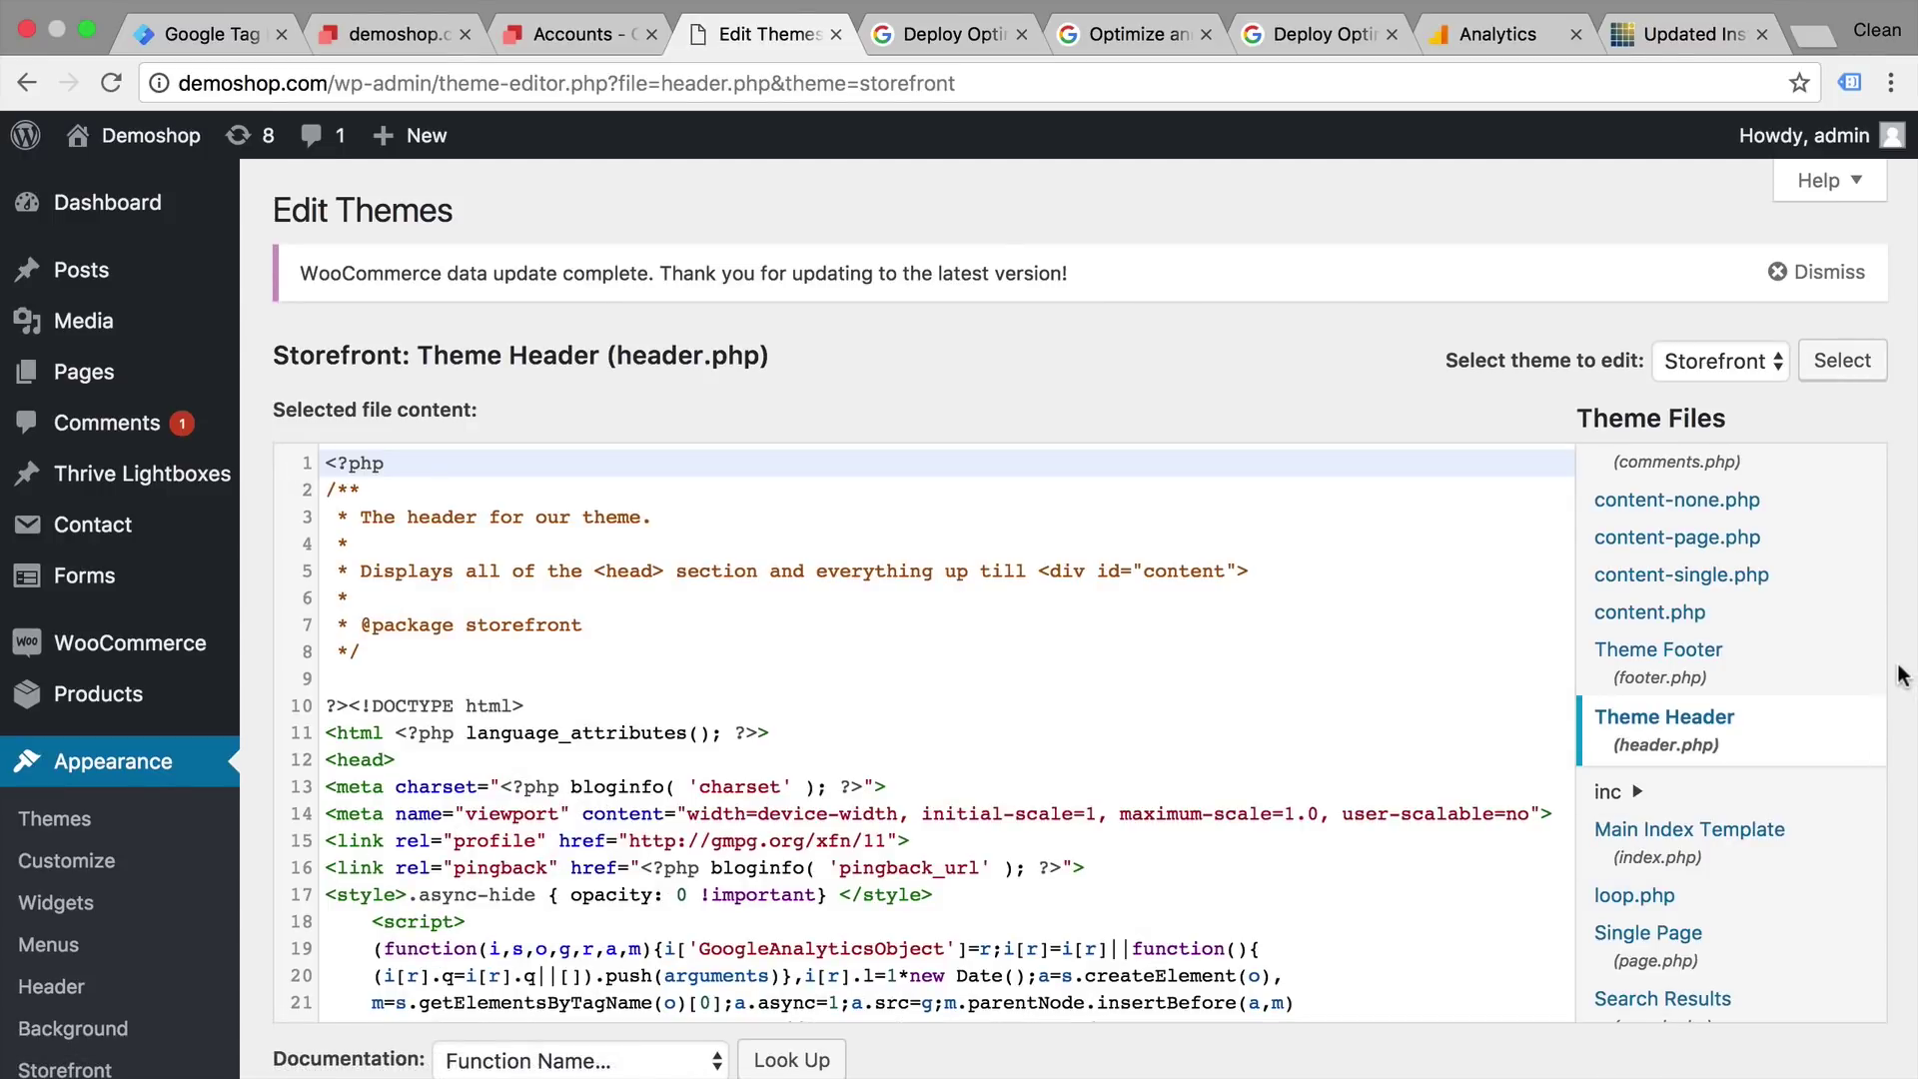
scroll(1903, 675, "down", 3)
scroll(1219, 307, "down", 5)
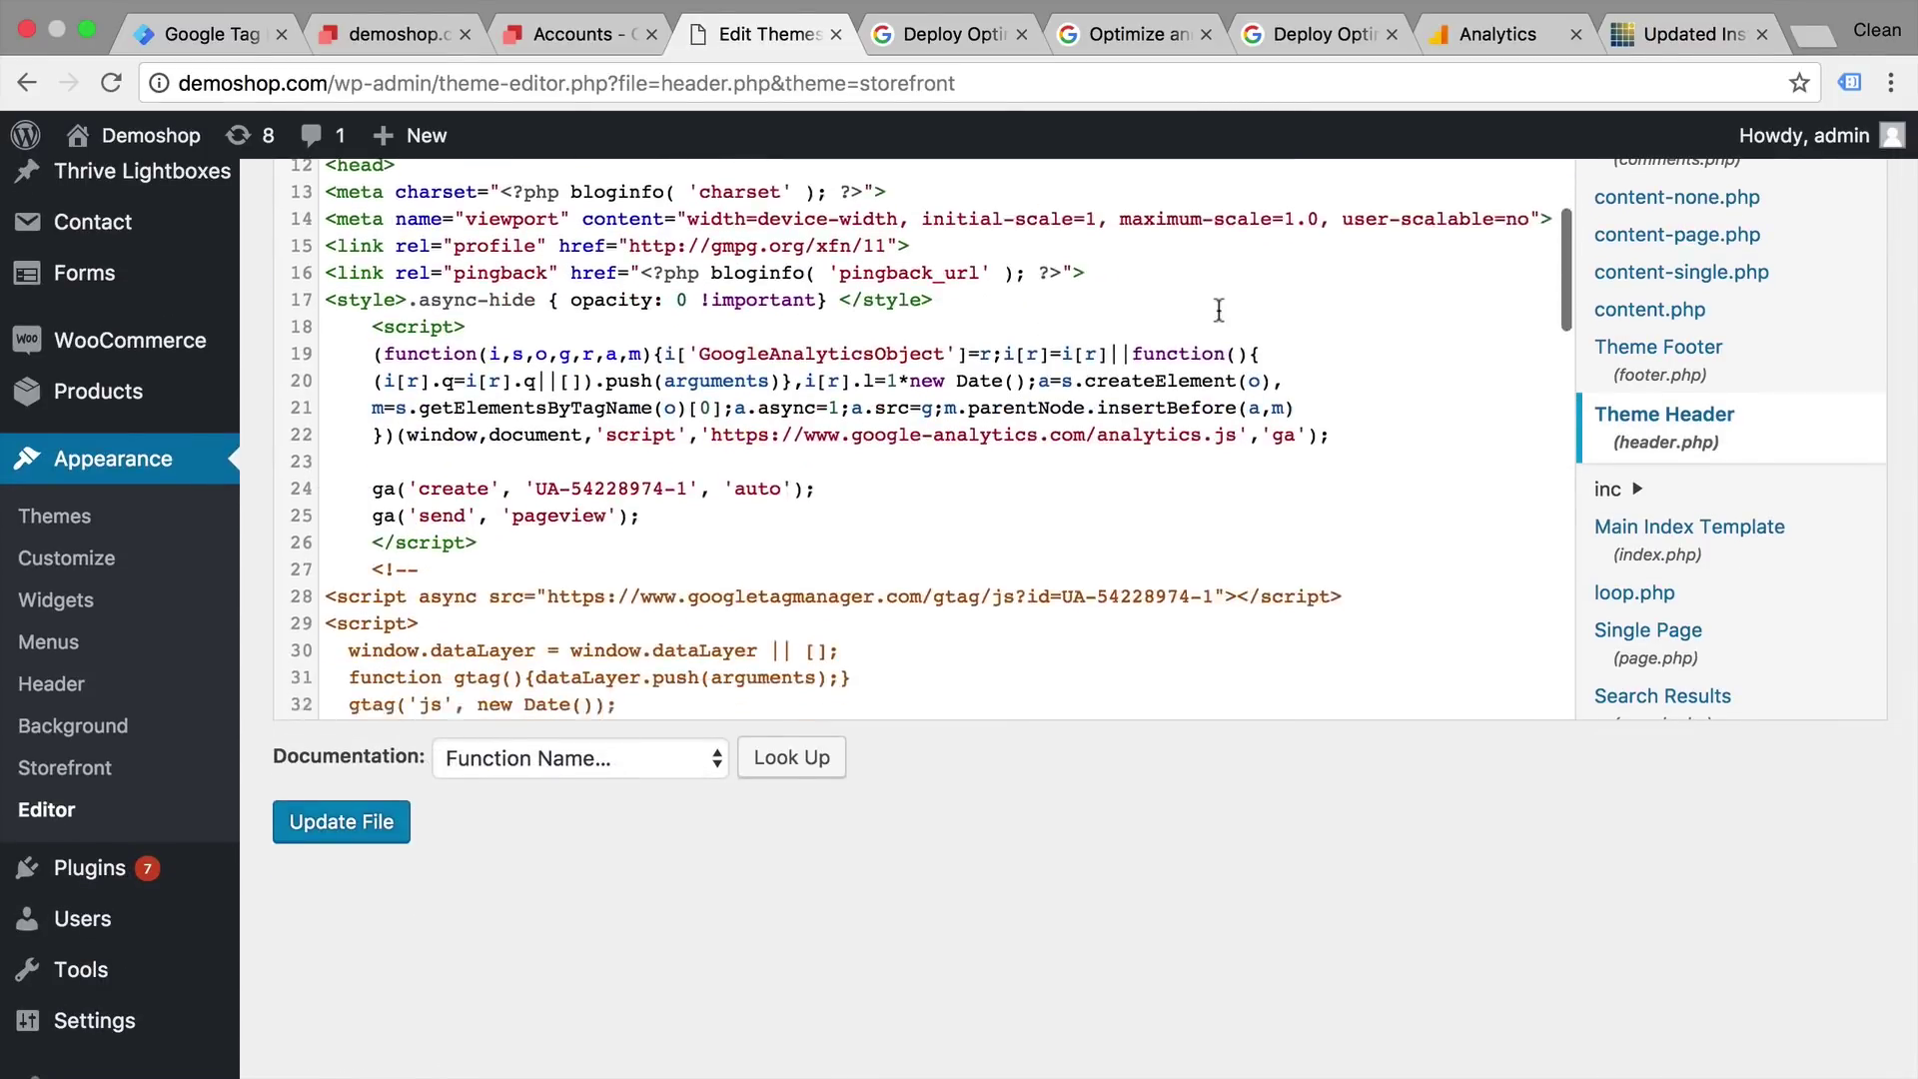
Examine the Google Analytics tracking script in header.php and its analytics.js reference
left_click_drag(372, 257, 497, 477)
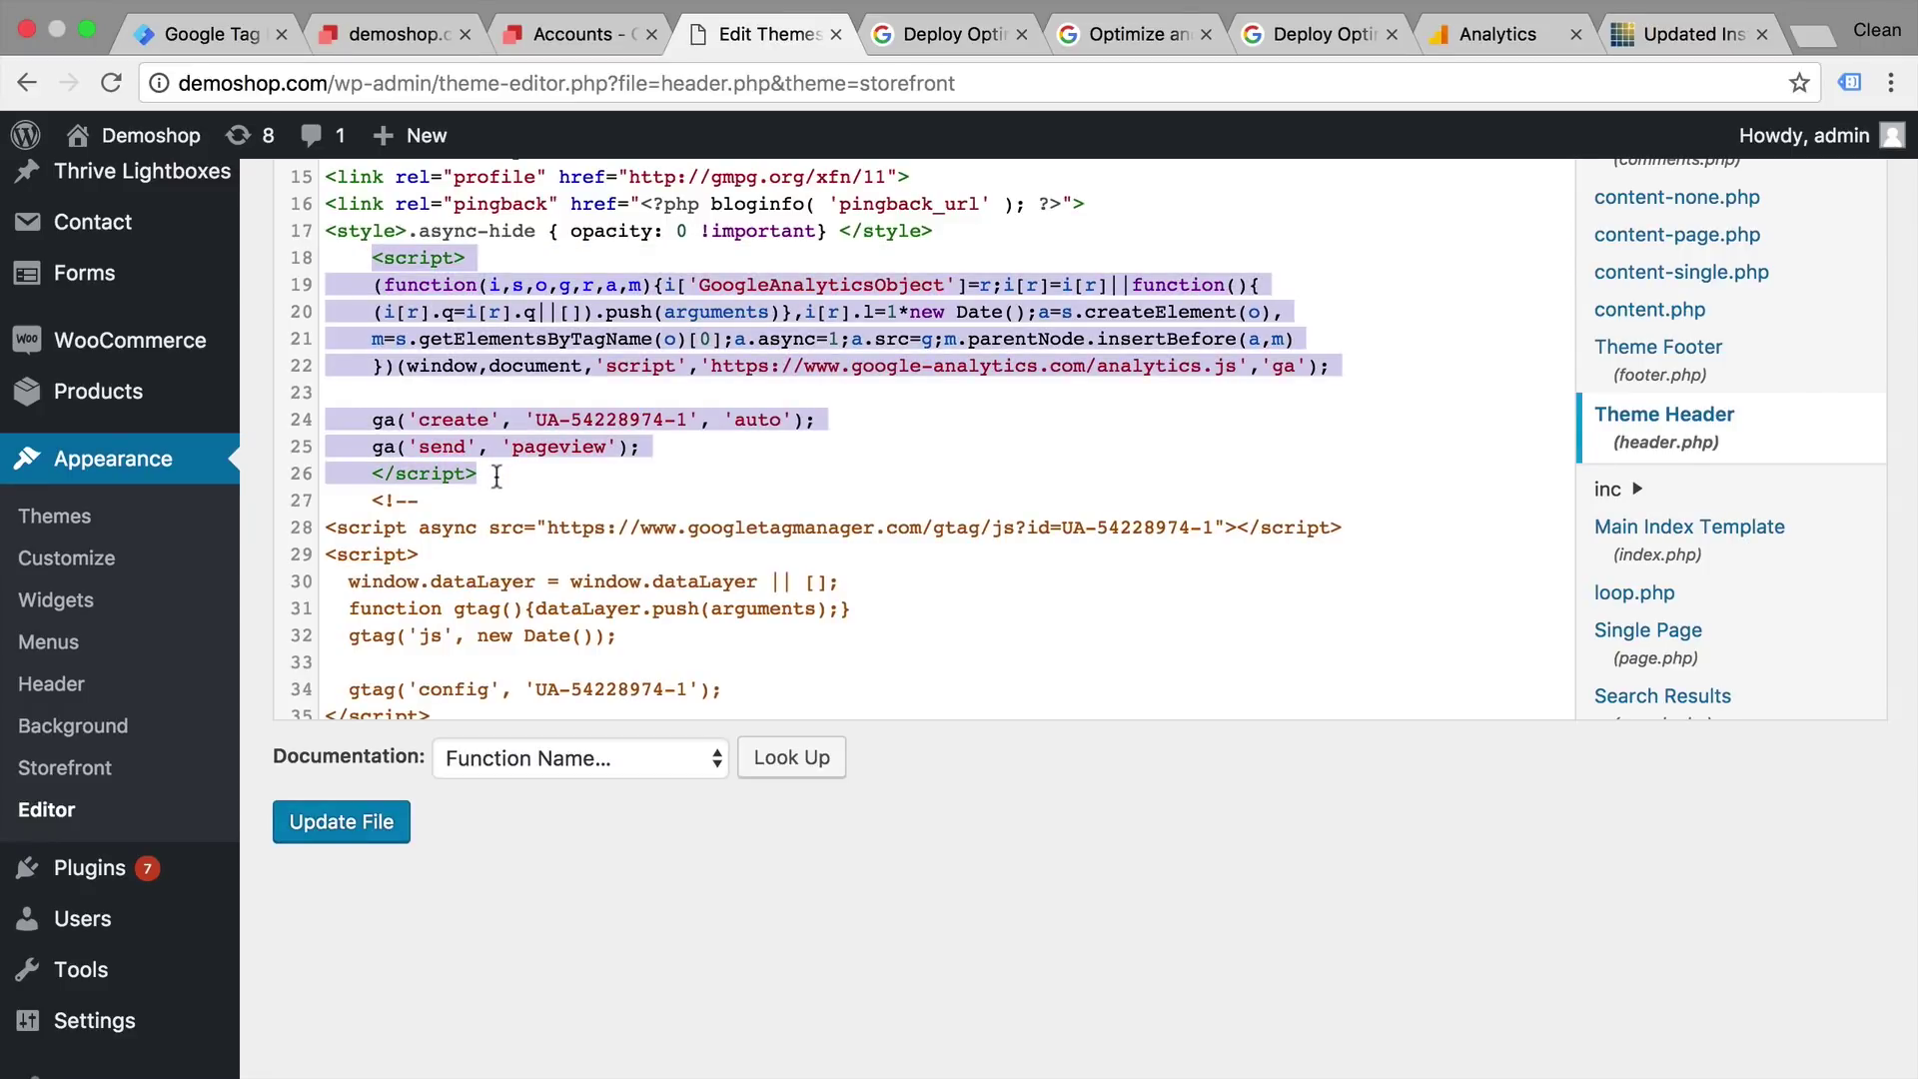
left_click(496, 477)
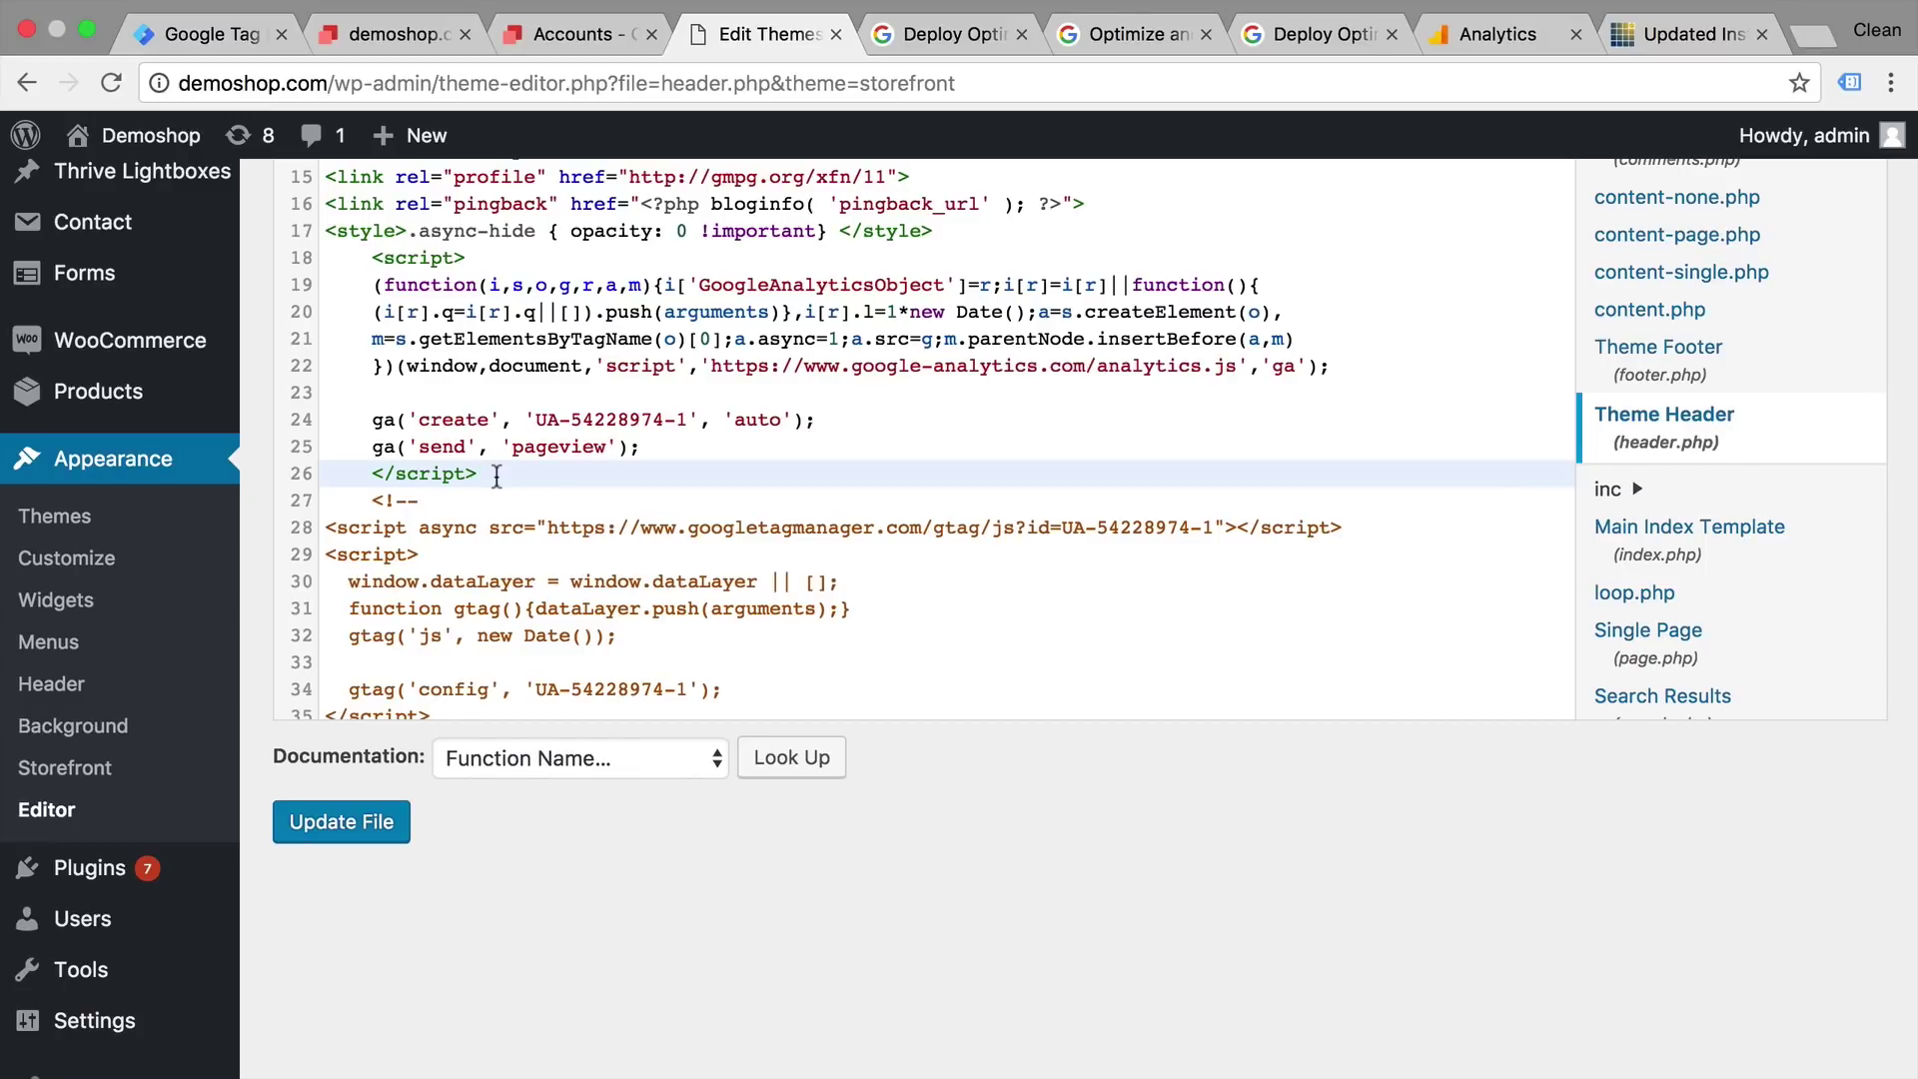
left_click_drag(1097, 366, 1236, 370)
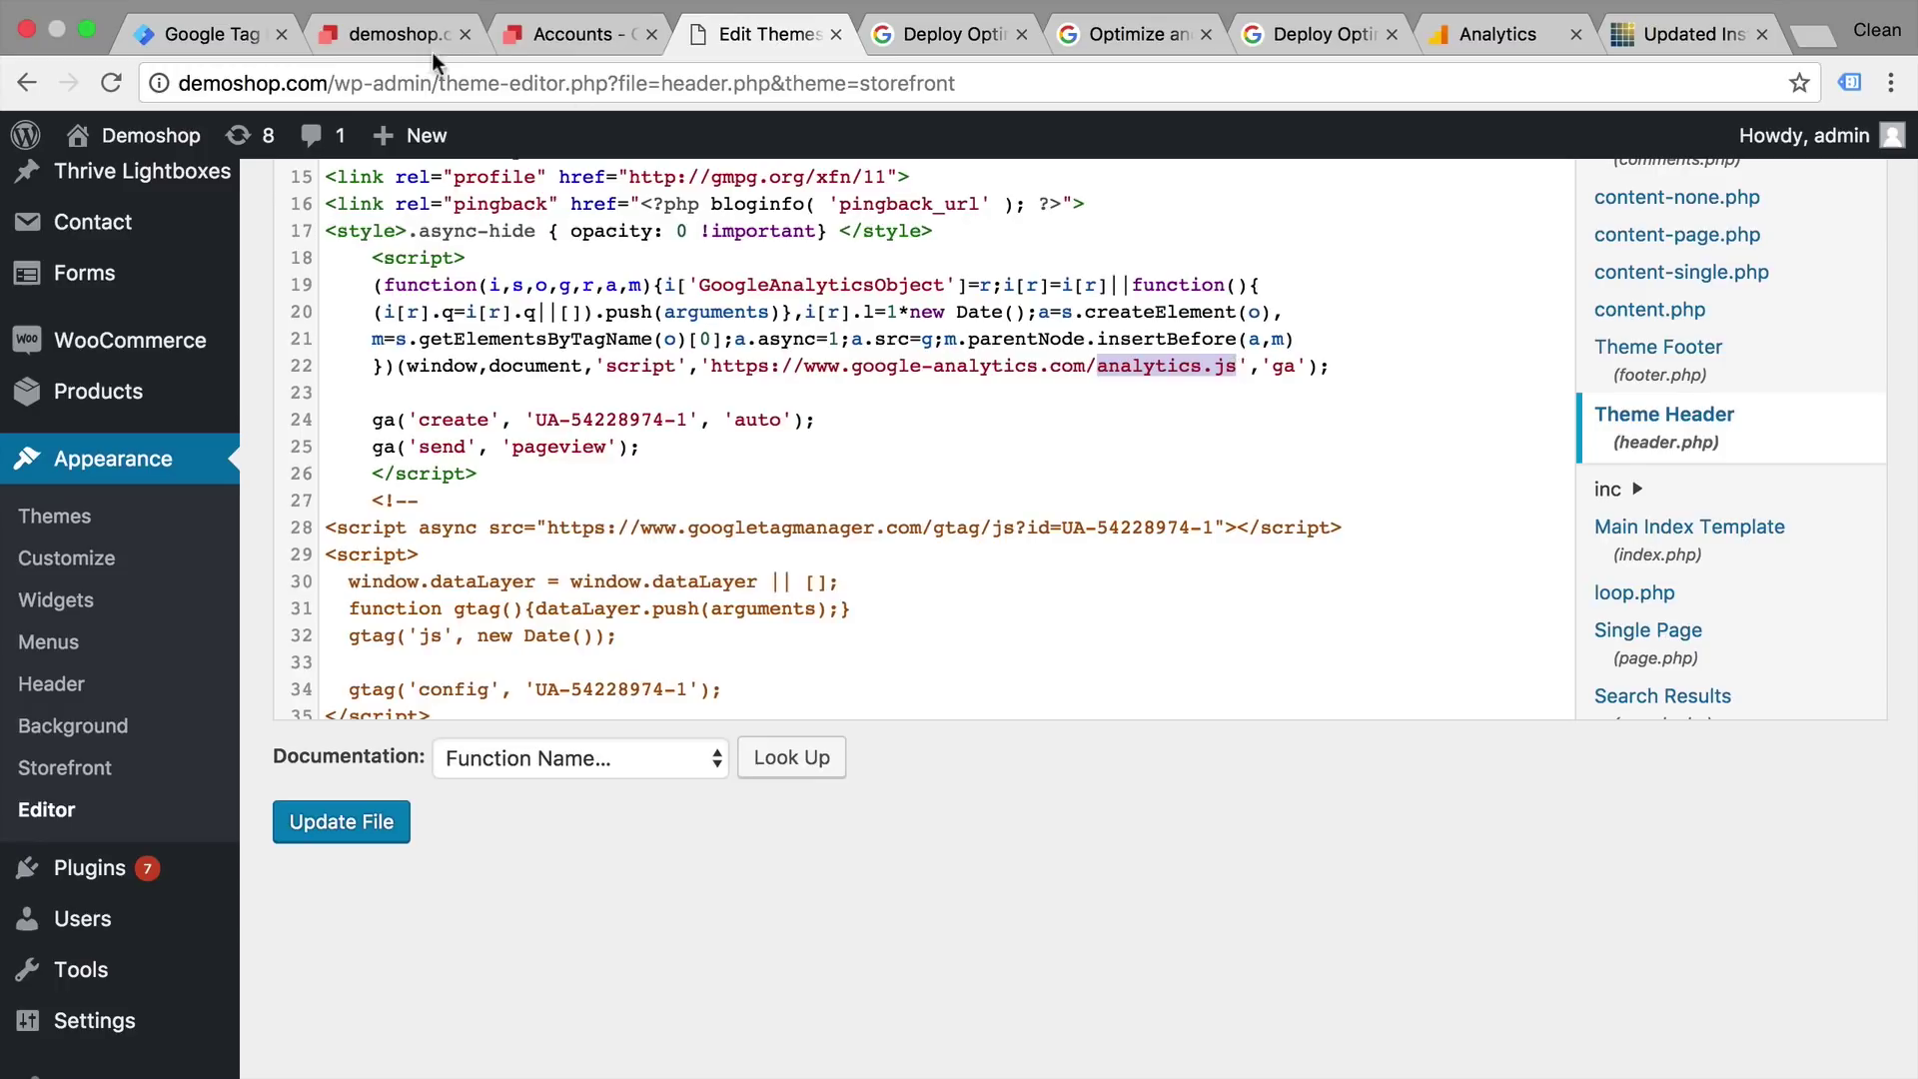
Copy the ga('require') plugin line from the Deploy Optimise instructions into header.php, on its own line between the ga('create') and ga('send') calls
left_click(536, 38)
left_click(422, 34)
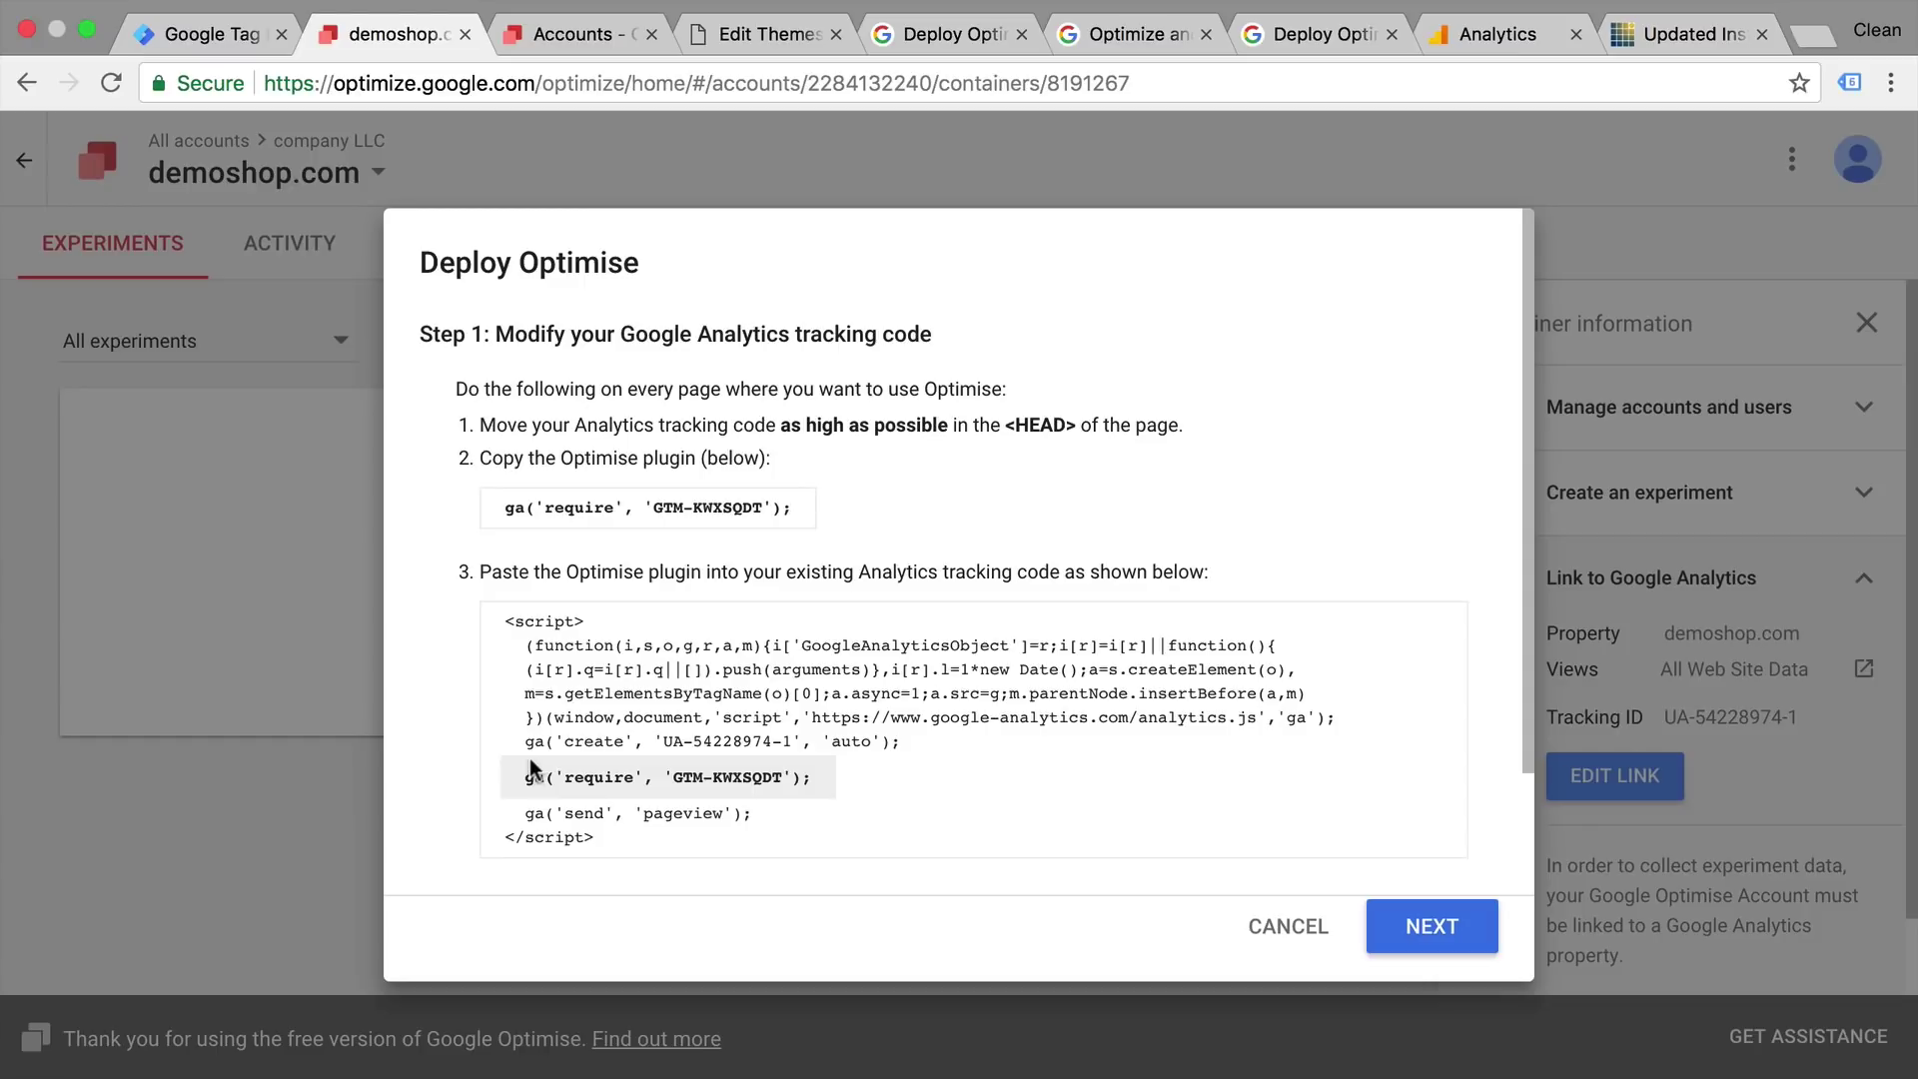
left_click_drag(526, 776, 819, 789)
key("super+c")
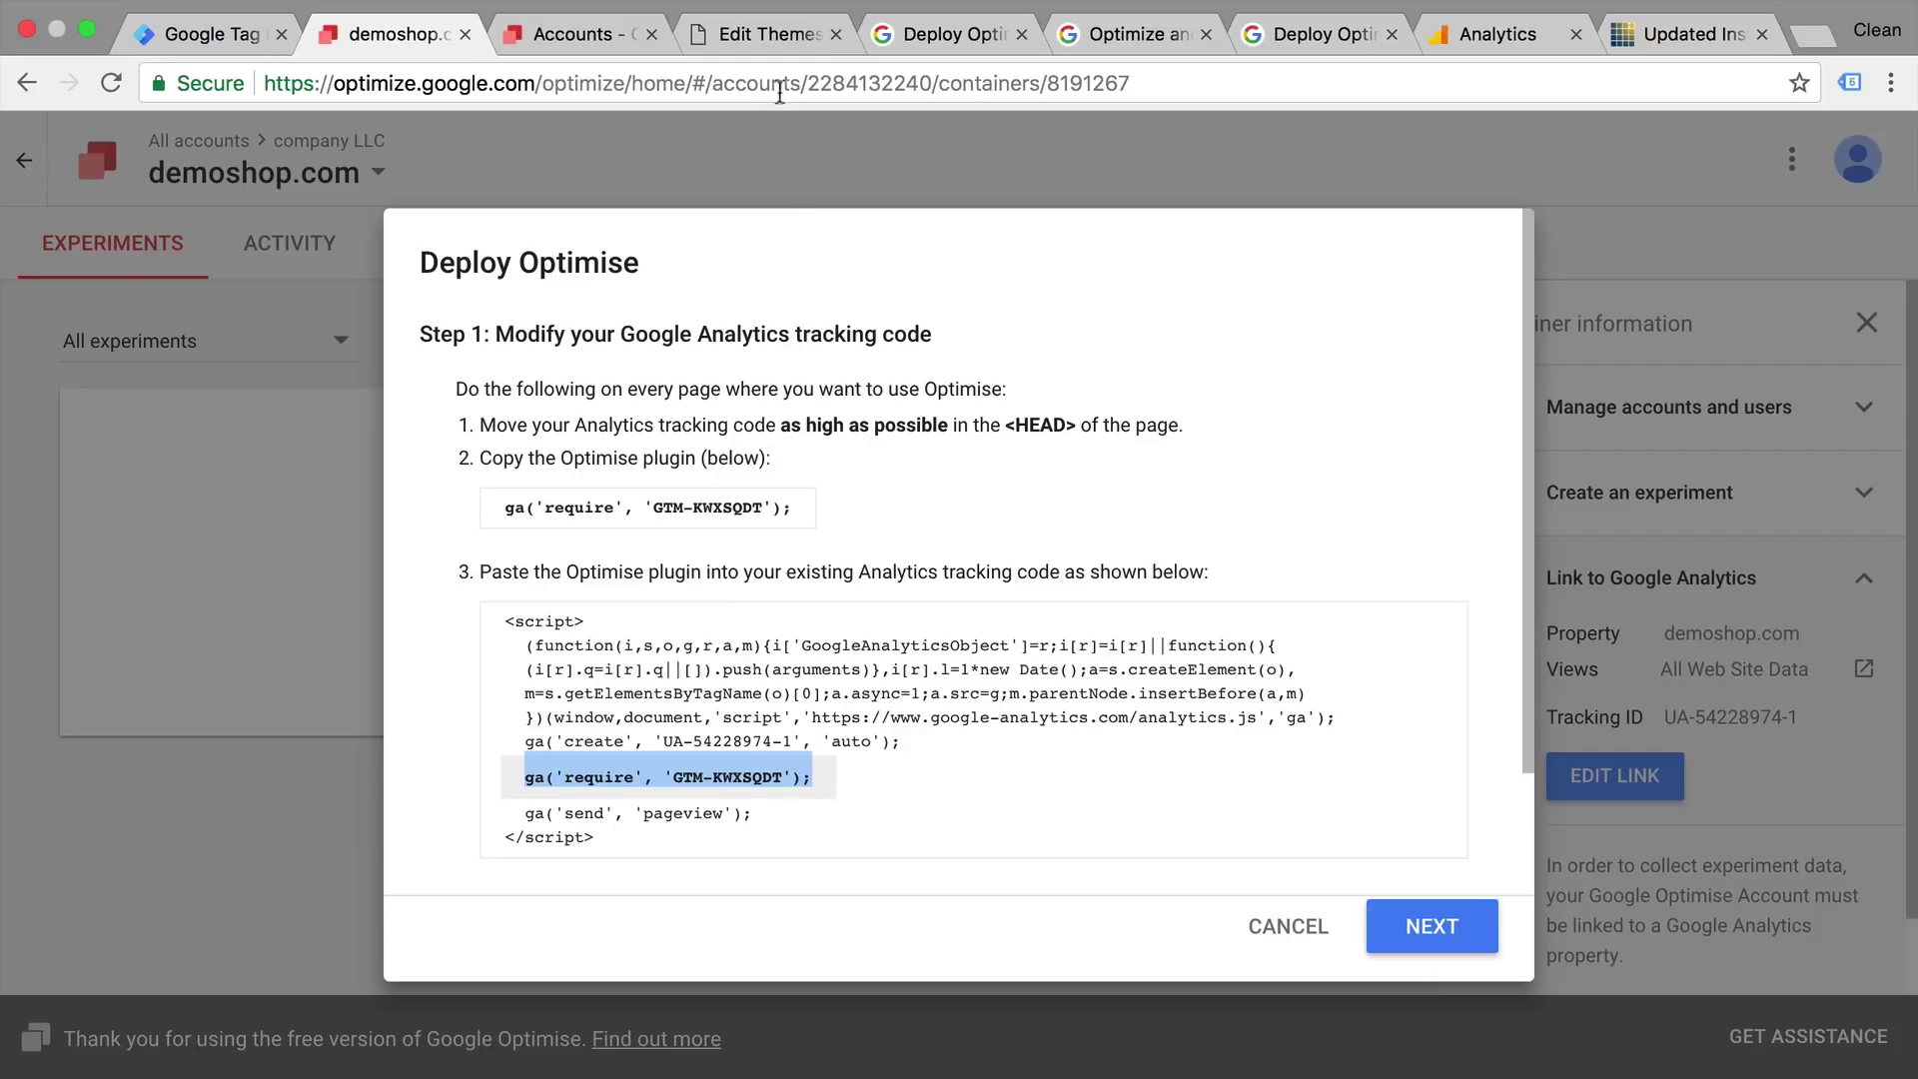
left_click(770, 36)
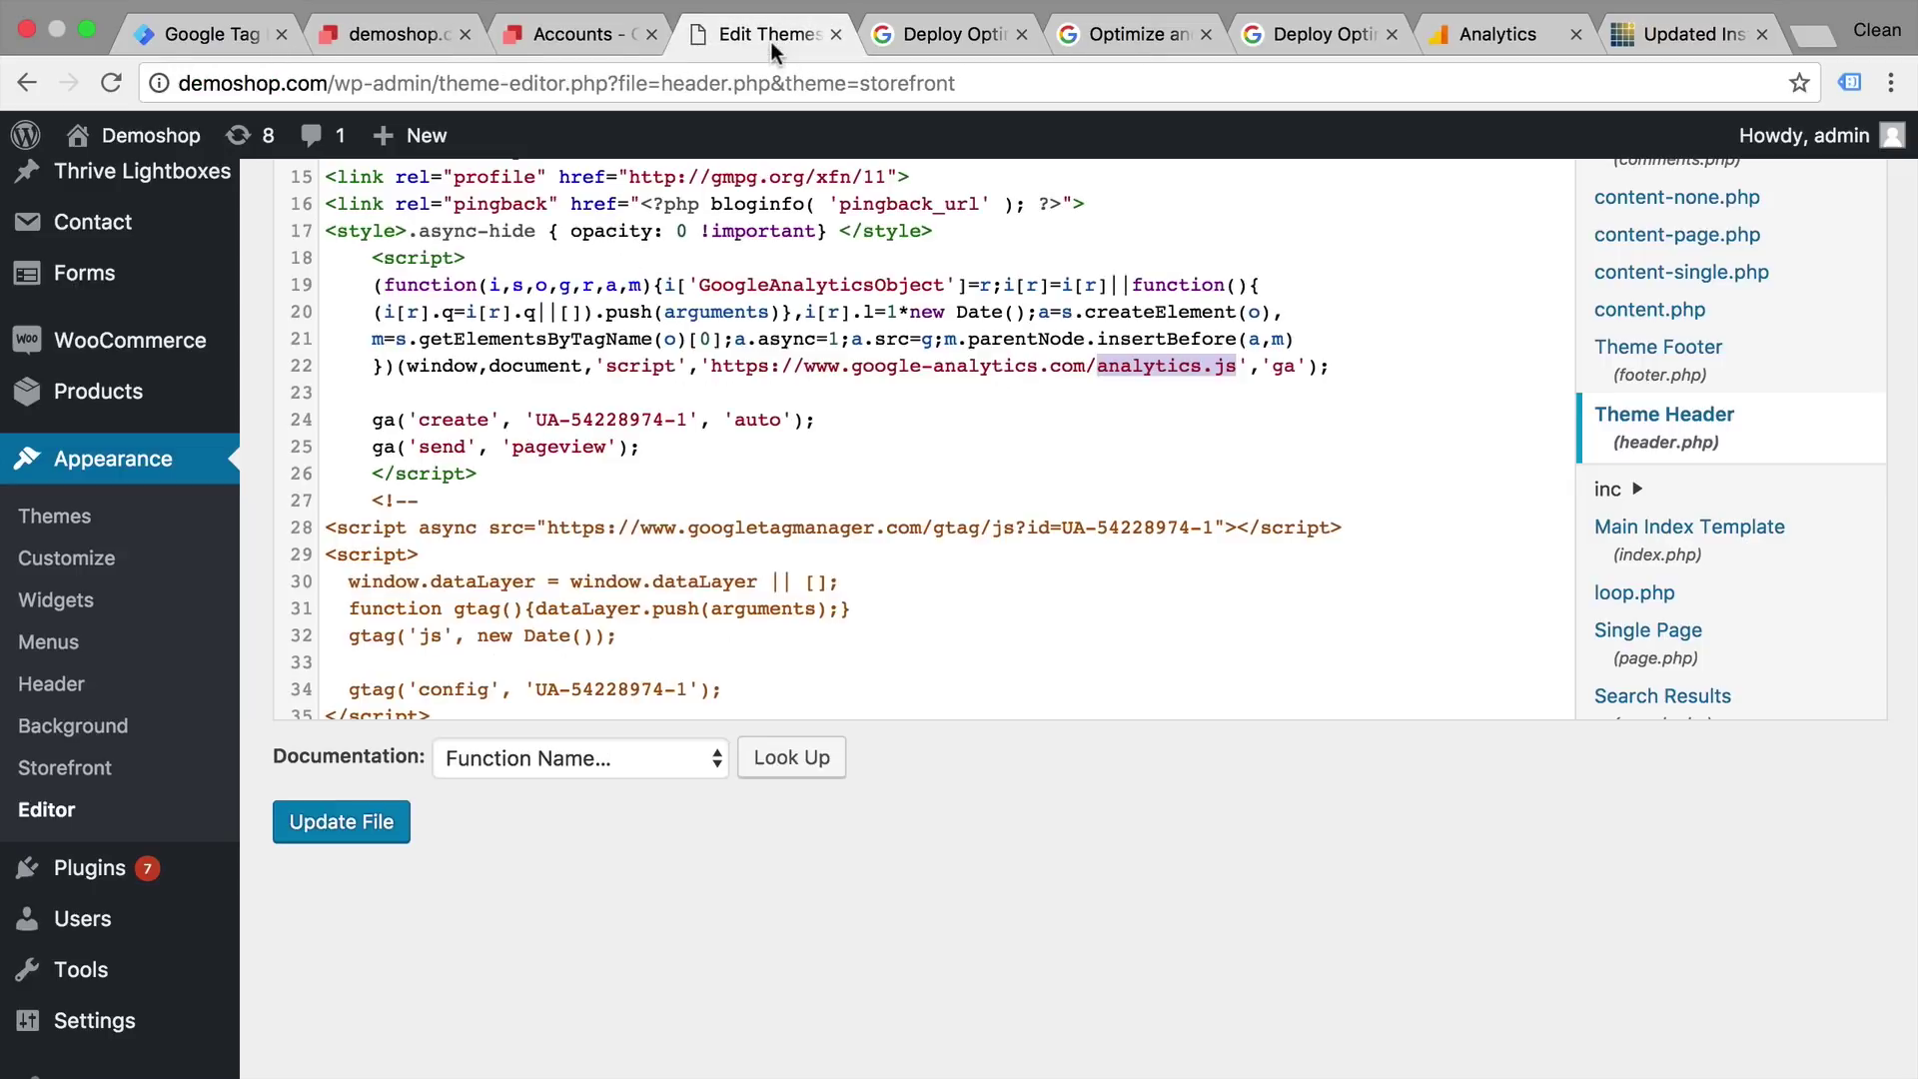
left_click(827, 419)
key("Return")
key("super+v")
key("shift+Tab")
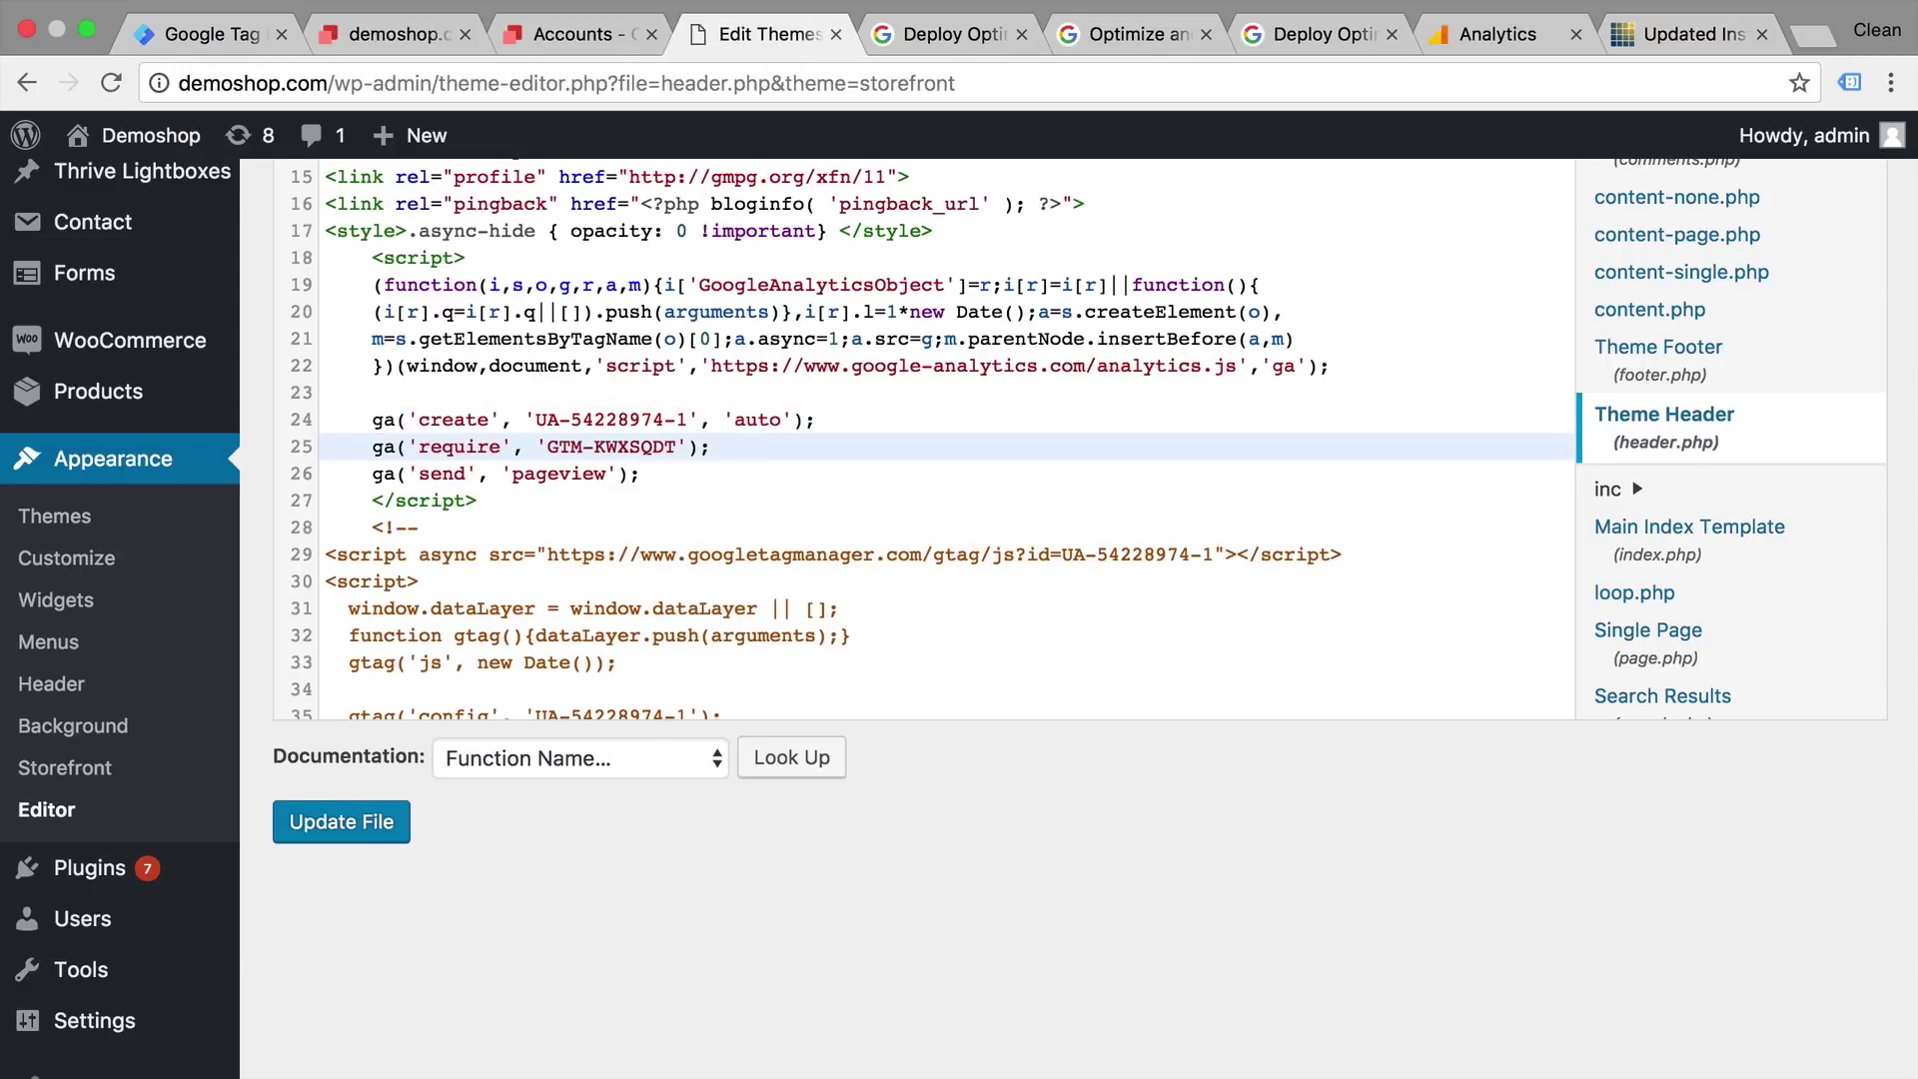
Save the header.php changes and check the Demoshop storefront's tags with Tag Assistant in a new tab
left_click(339, 823)
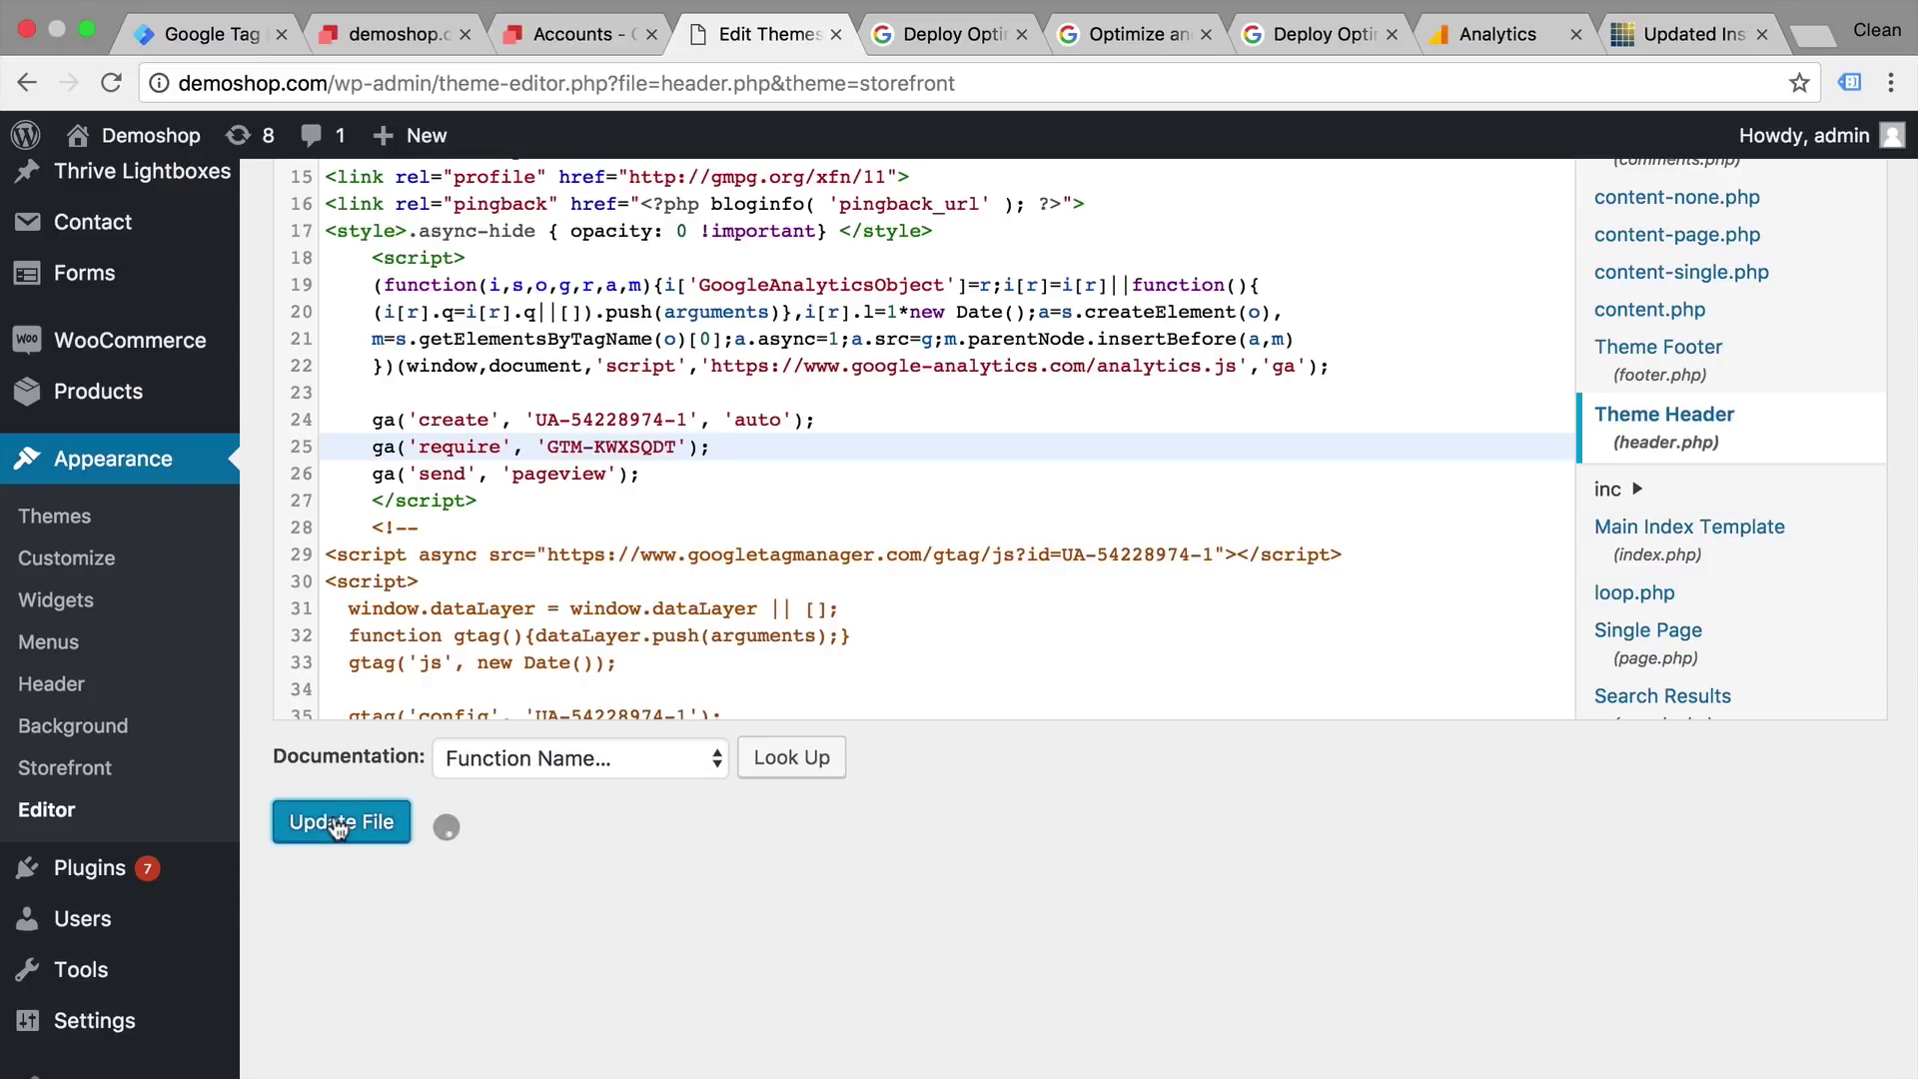
left_click(166, 142, "super")
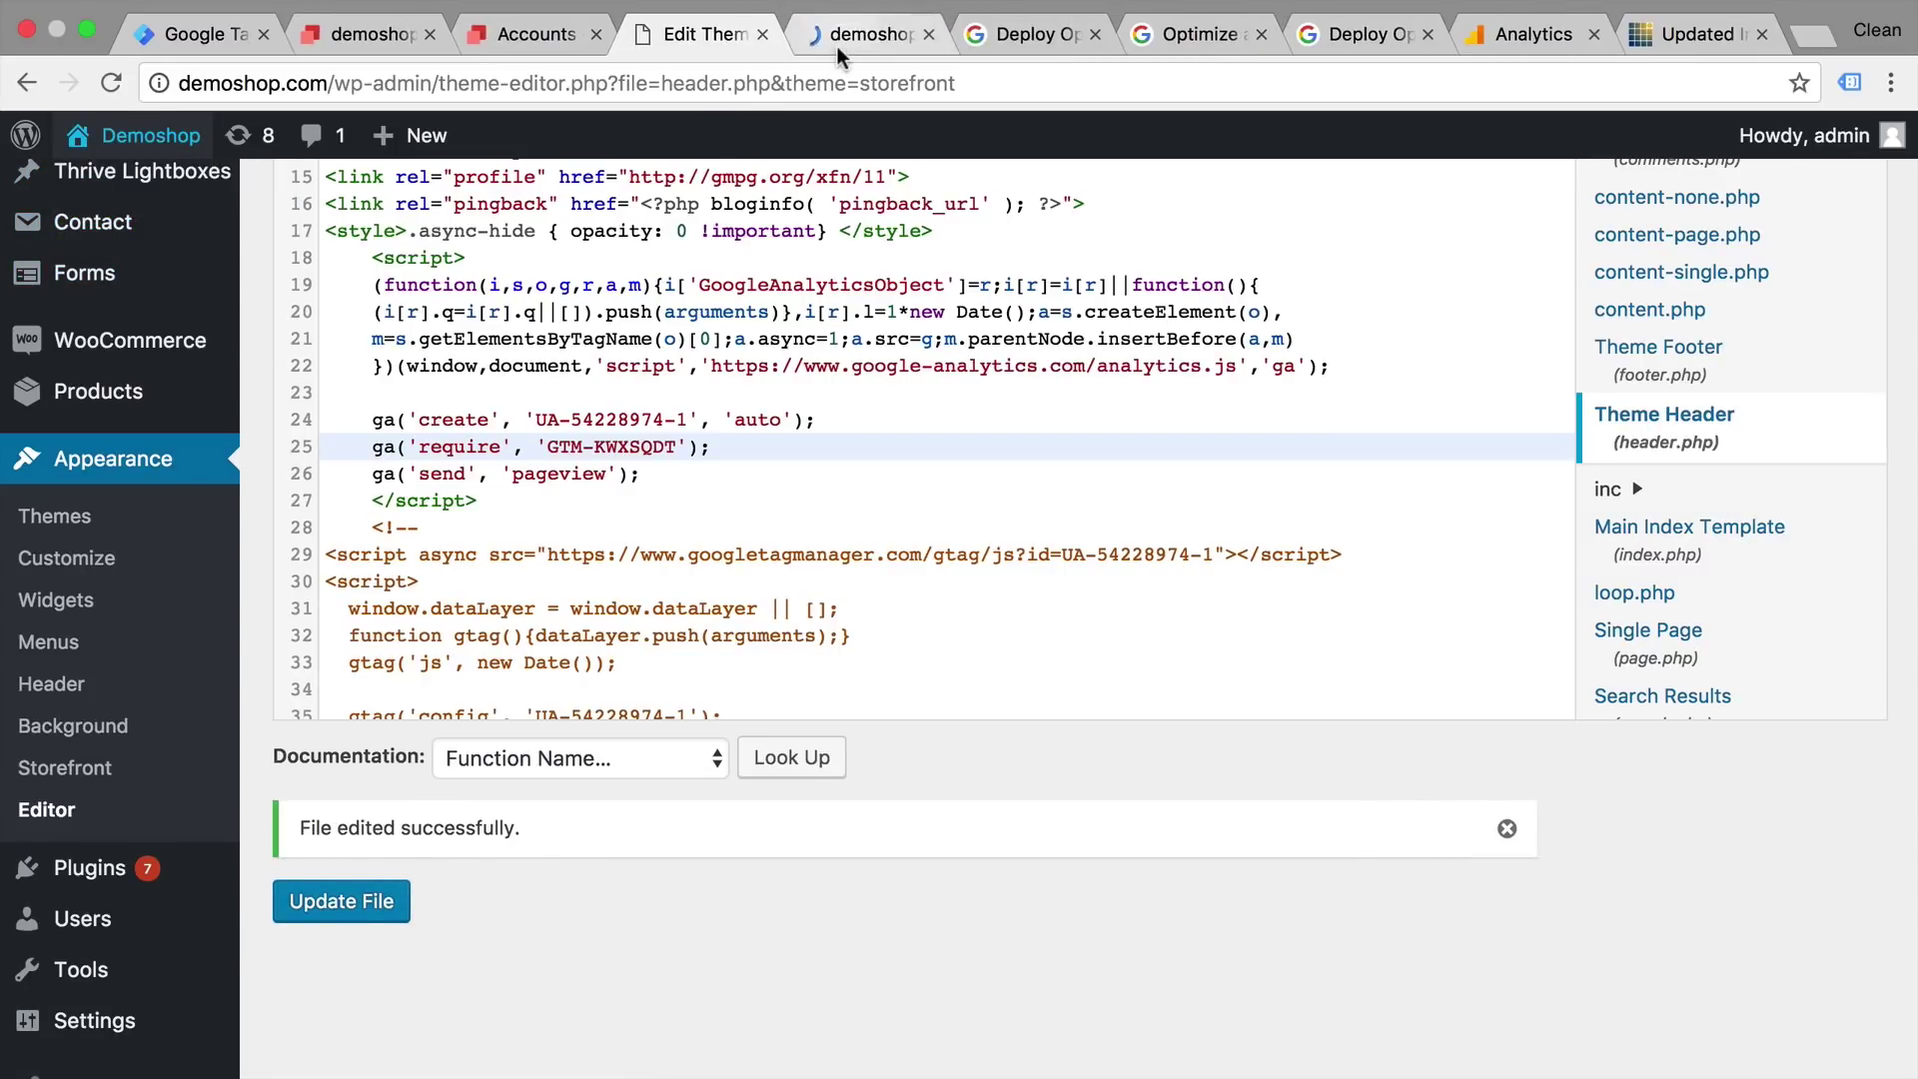
left_click(837, 46)
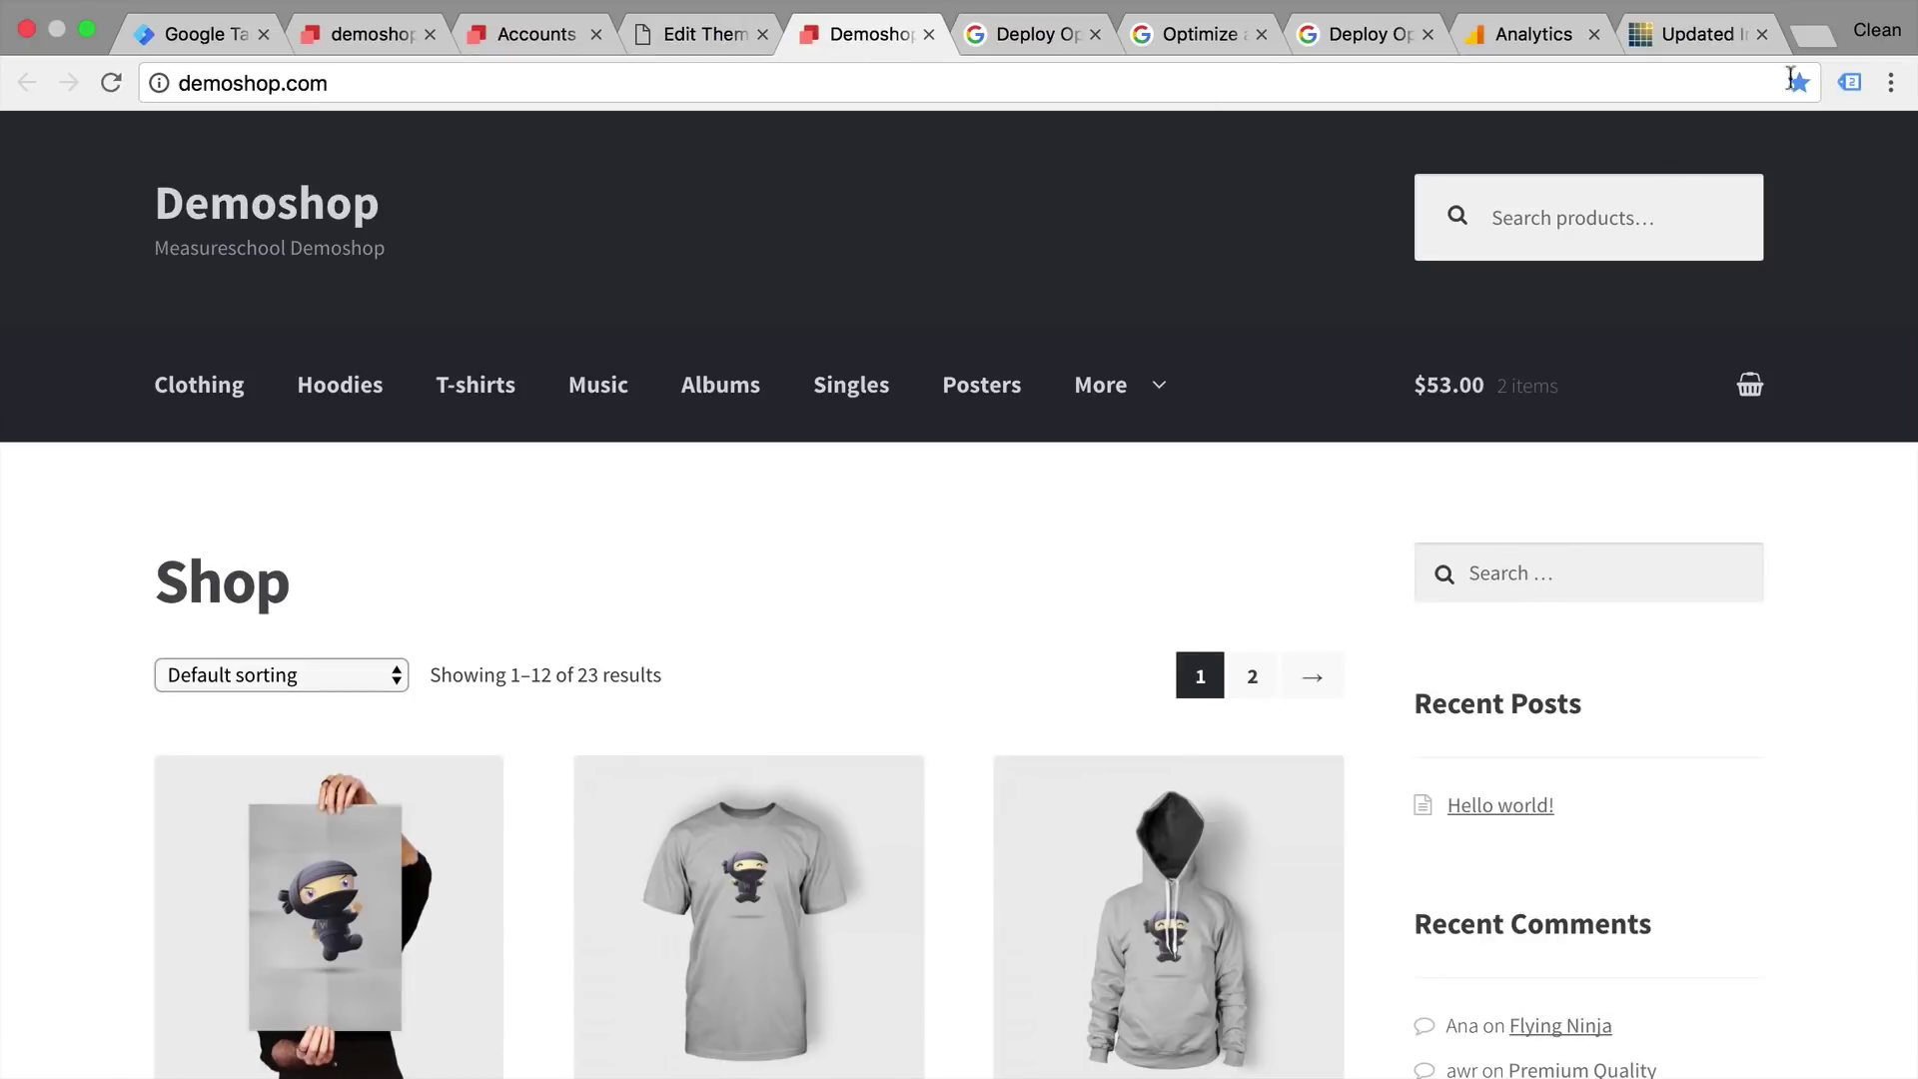
left_click(1850, 85)
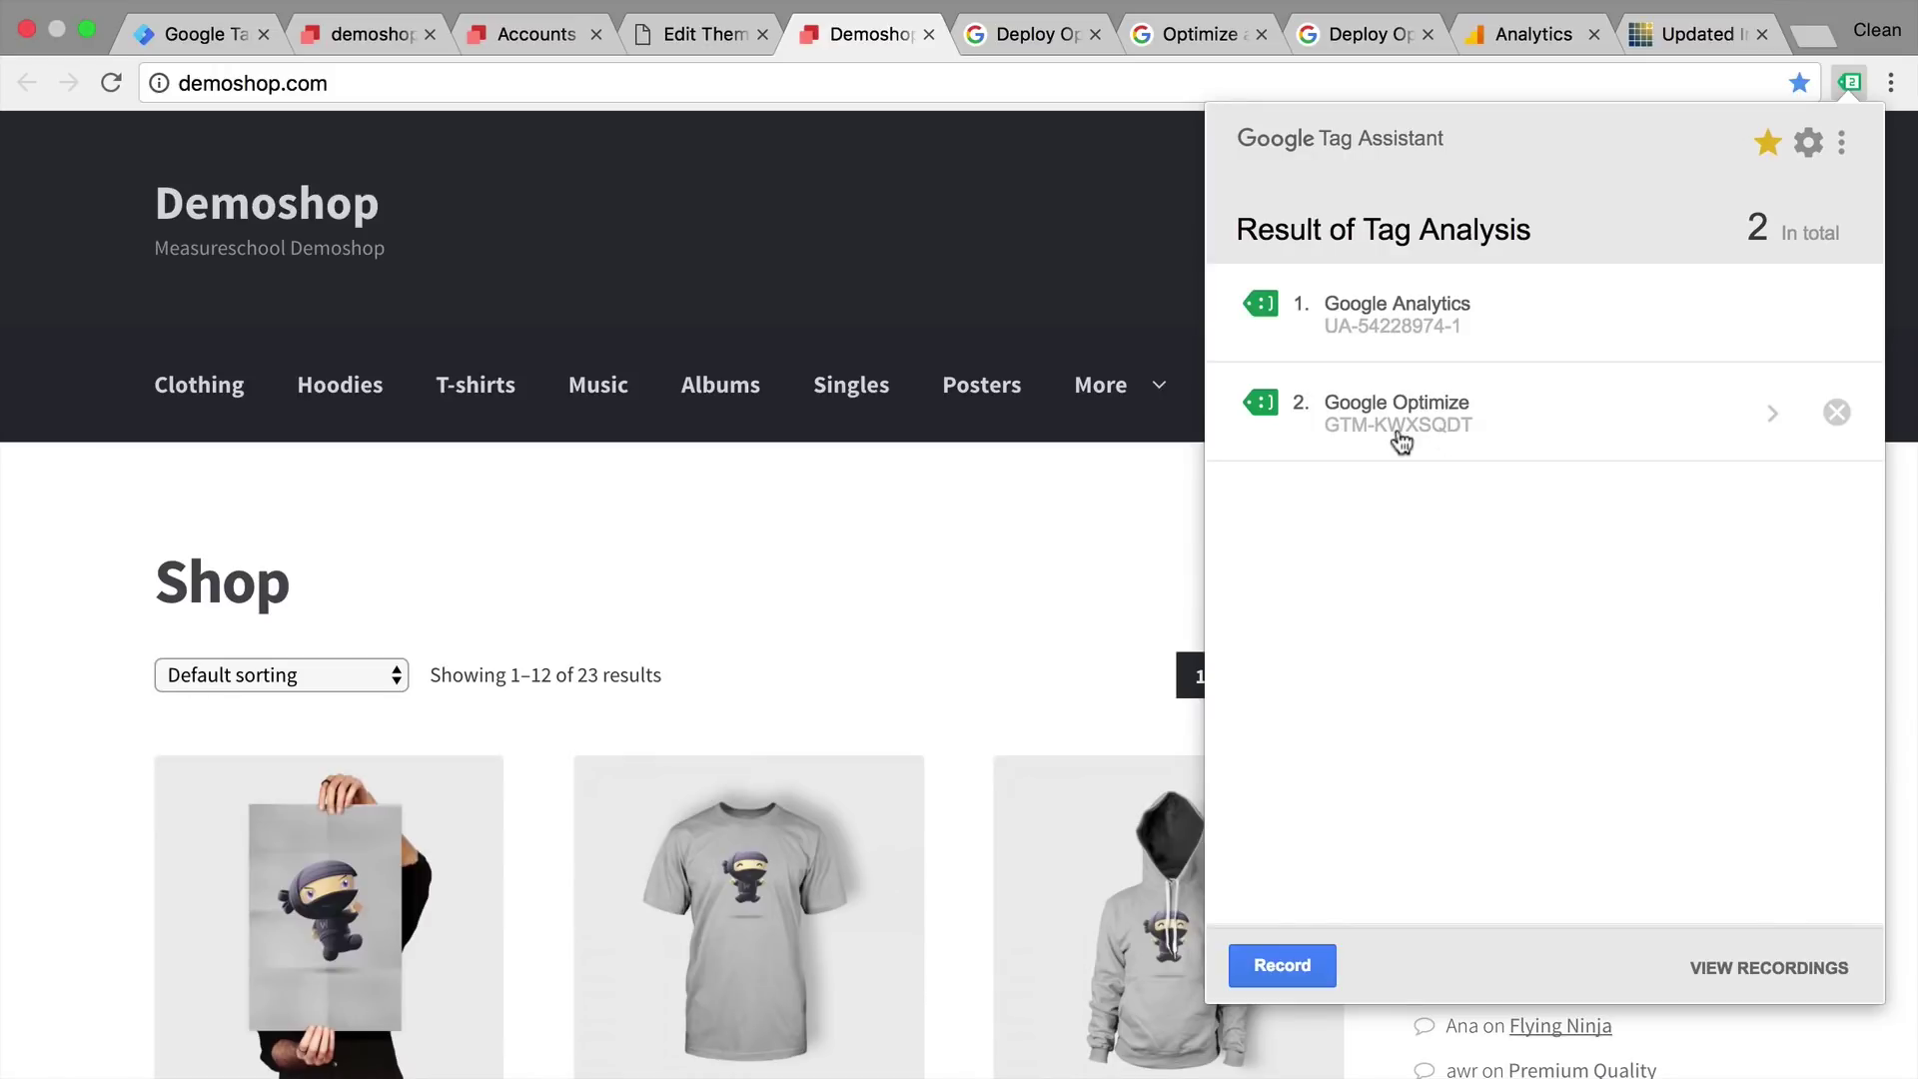
Examine header.php in the theme editor, comparing the analytics.js script with the commented-out gtag script
left_click(688, 40)
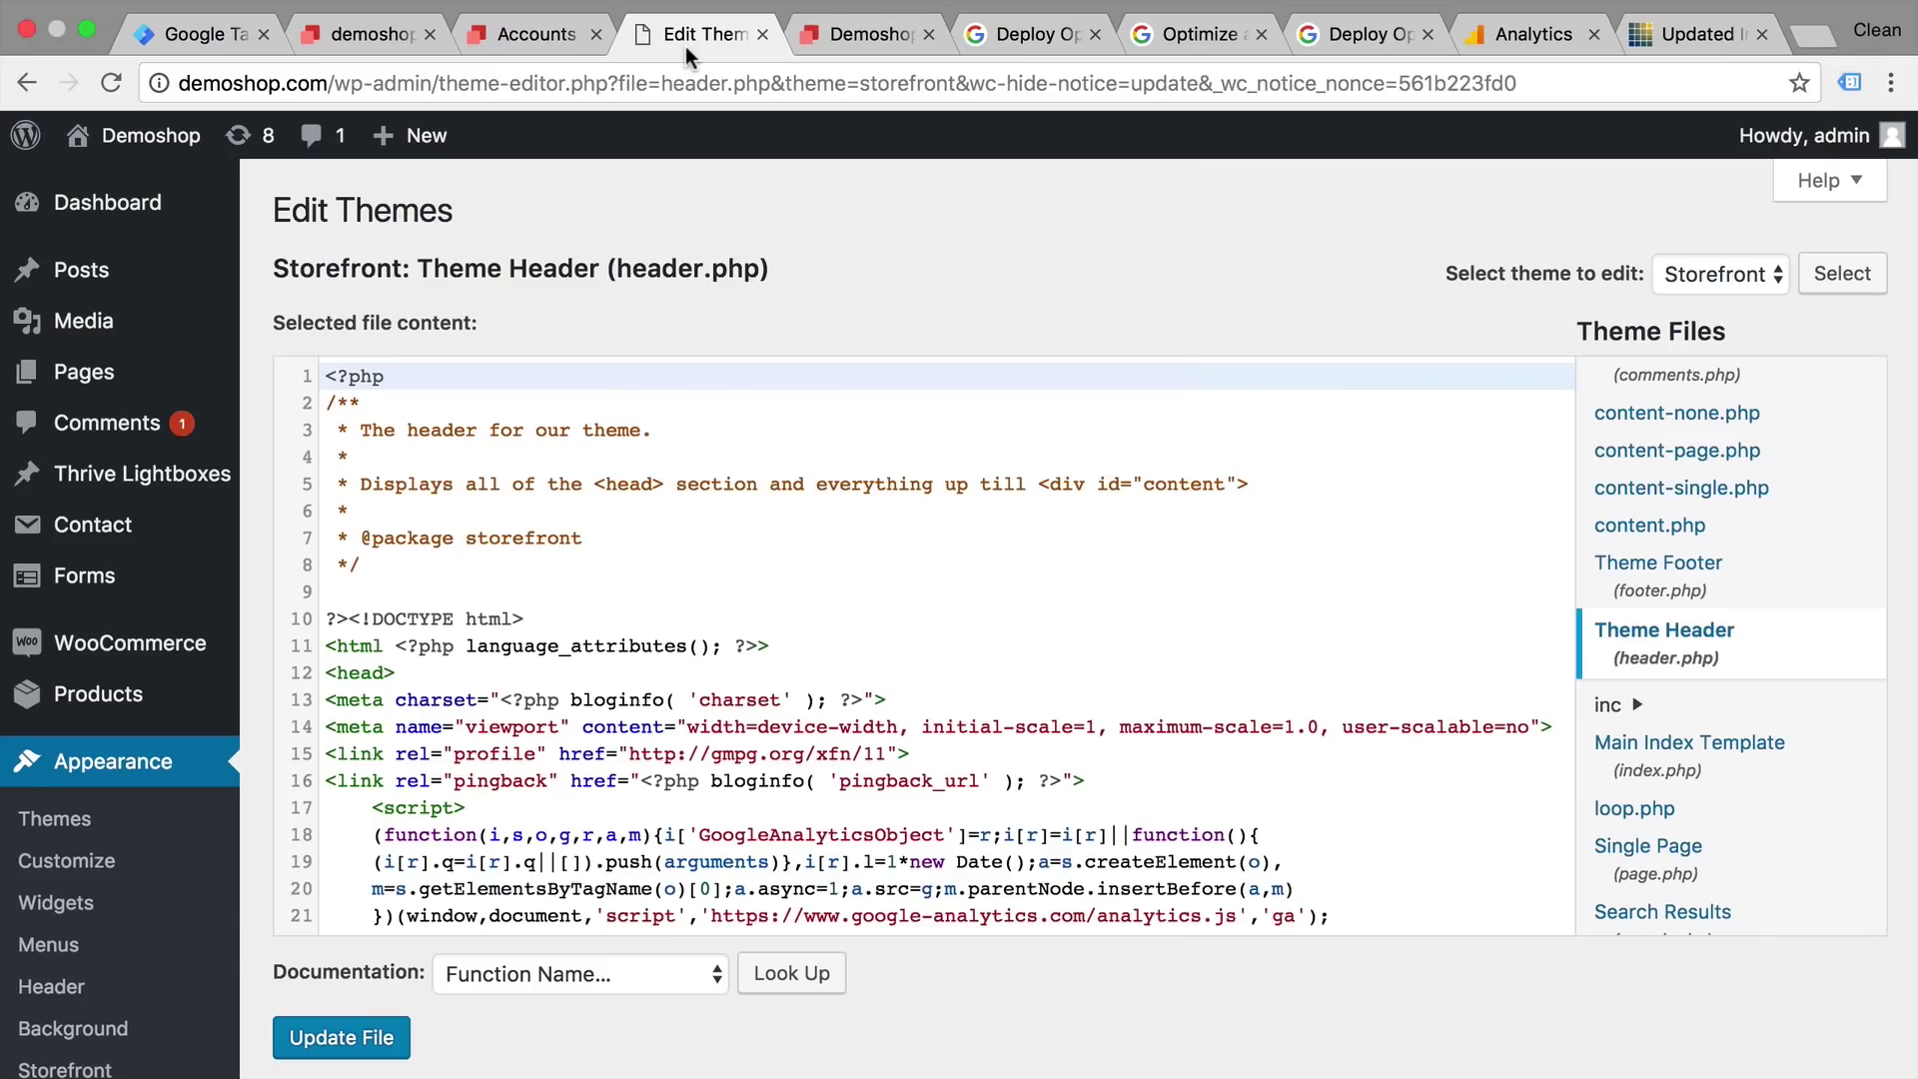
scroll(667, 624, "down", 5)
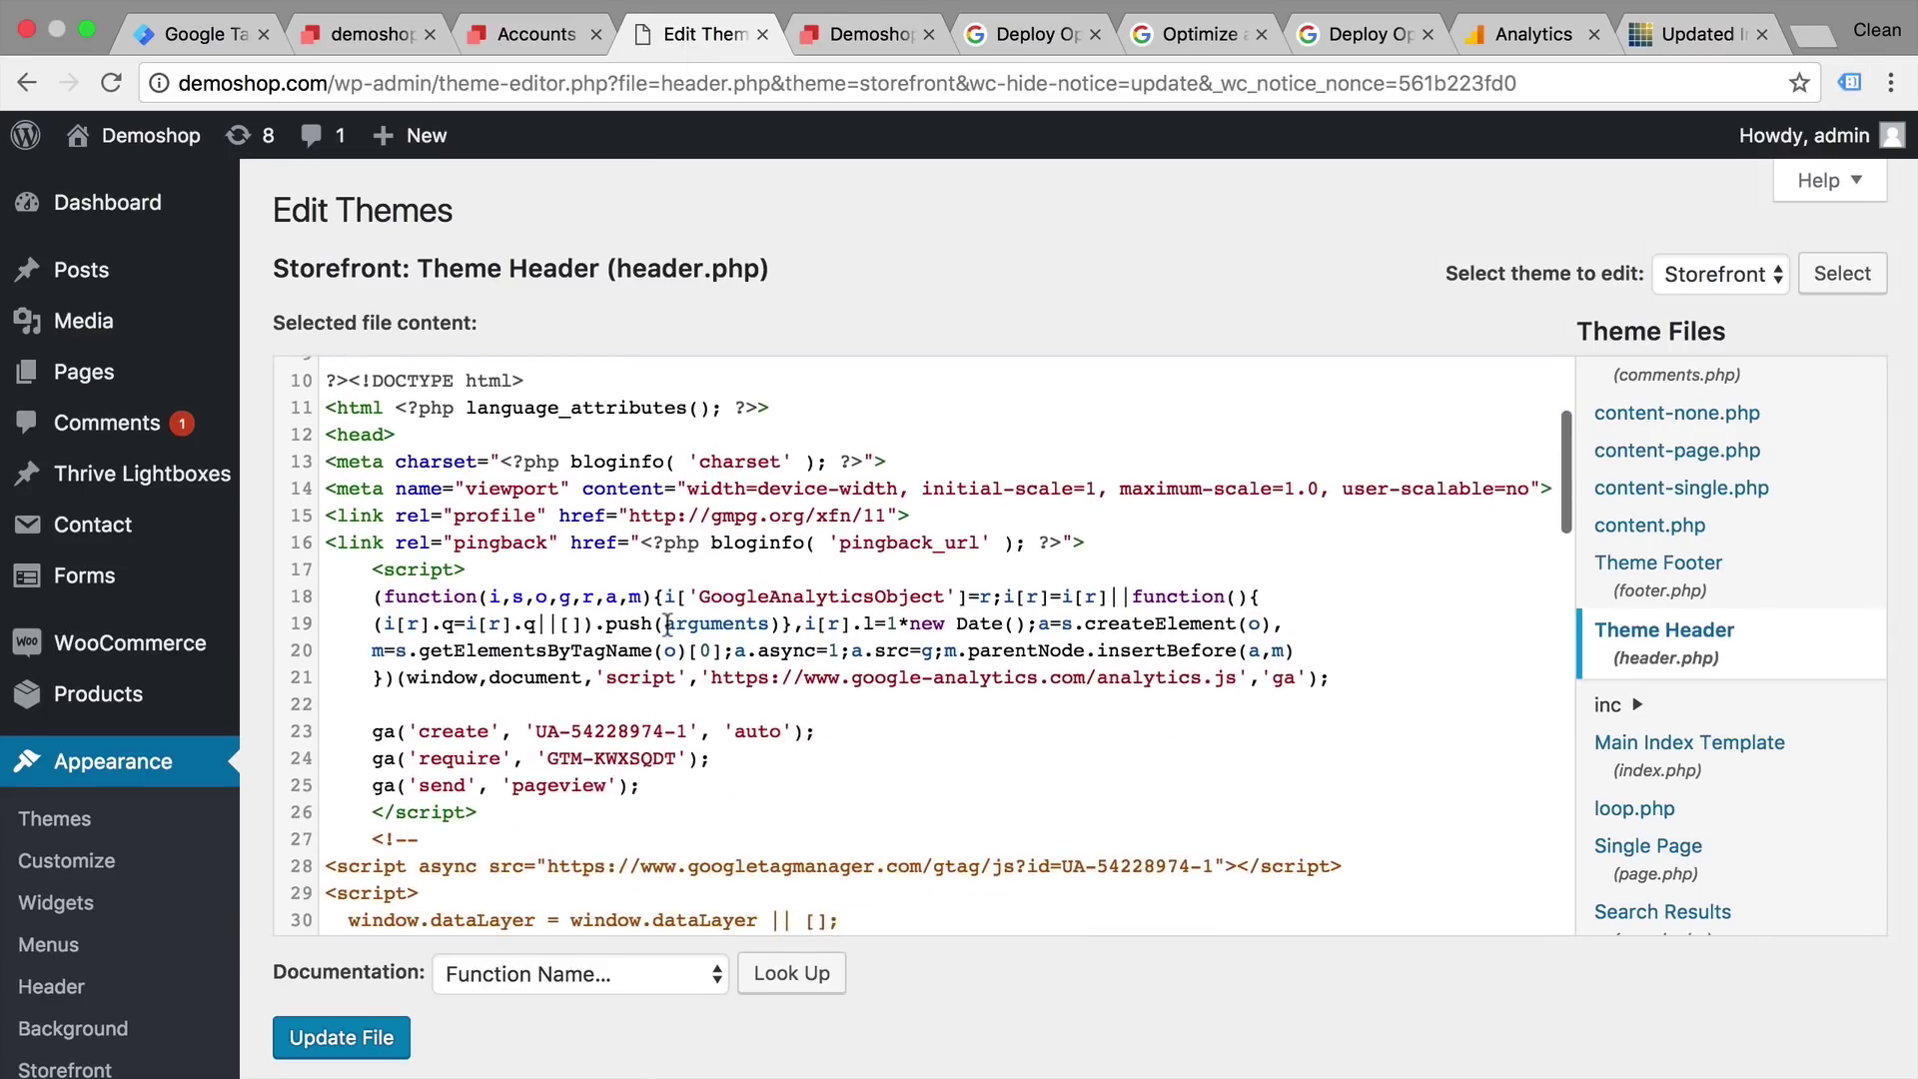
right_click(667, 624)
key("Escape")
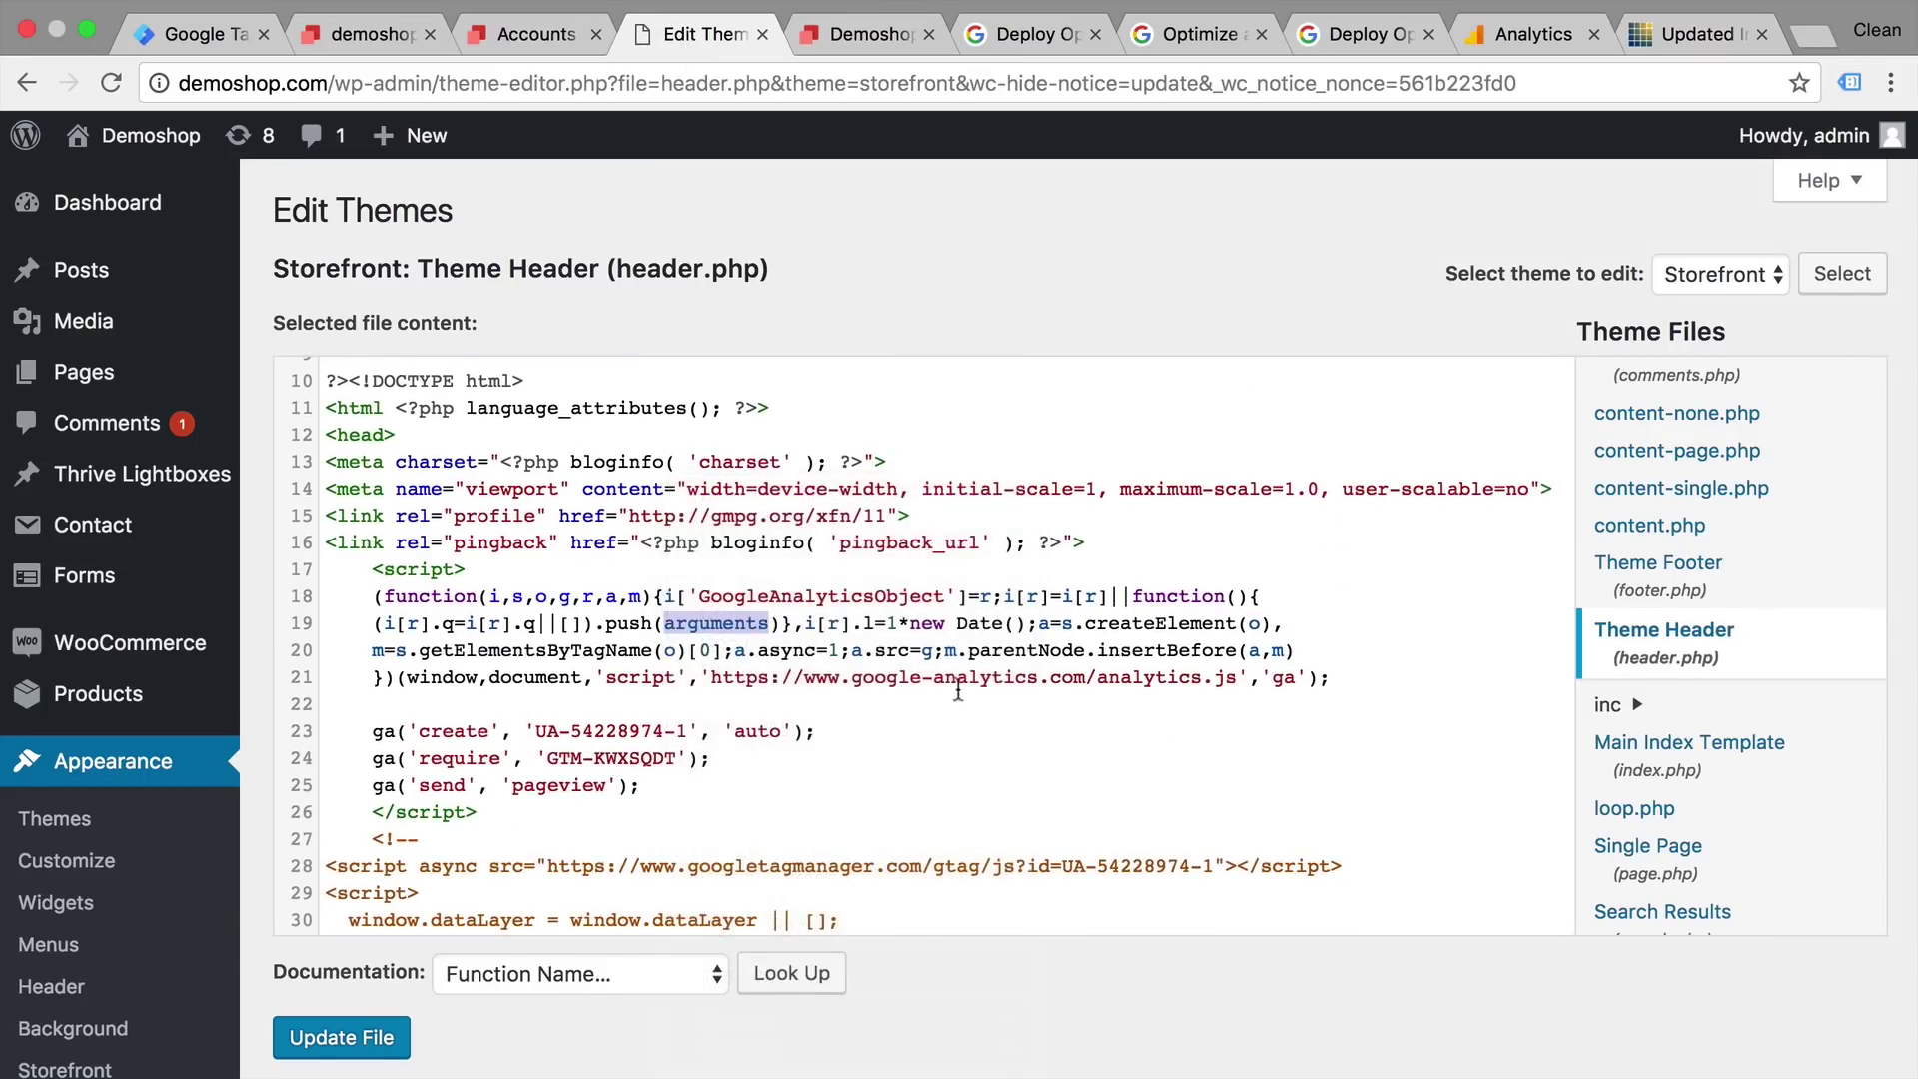
double_click(1171, 682)
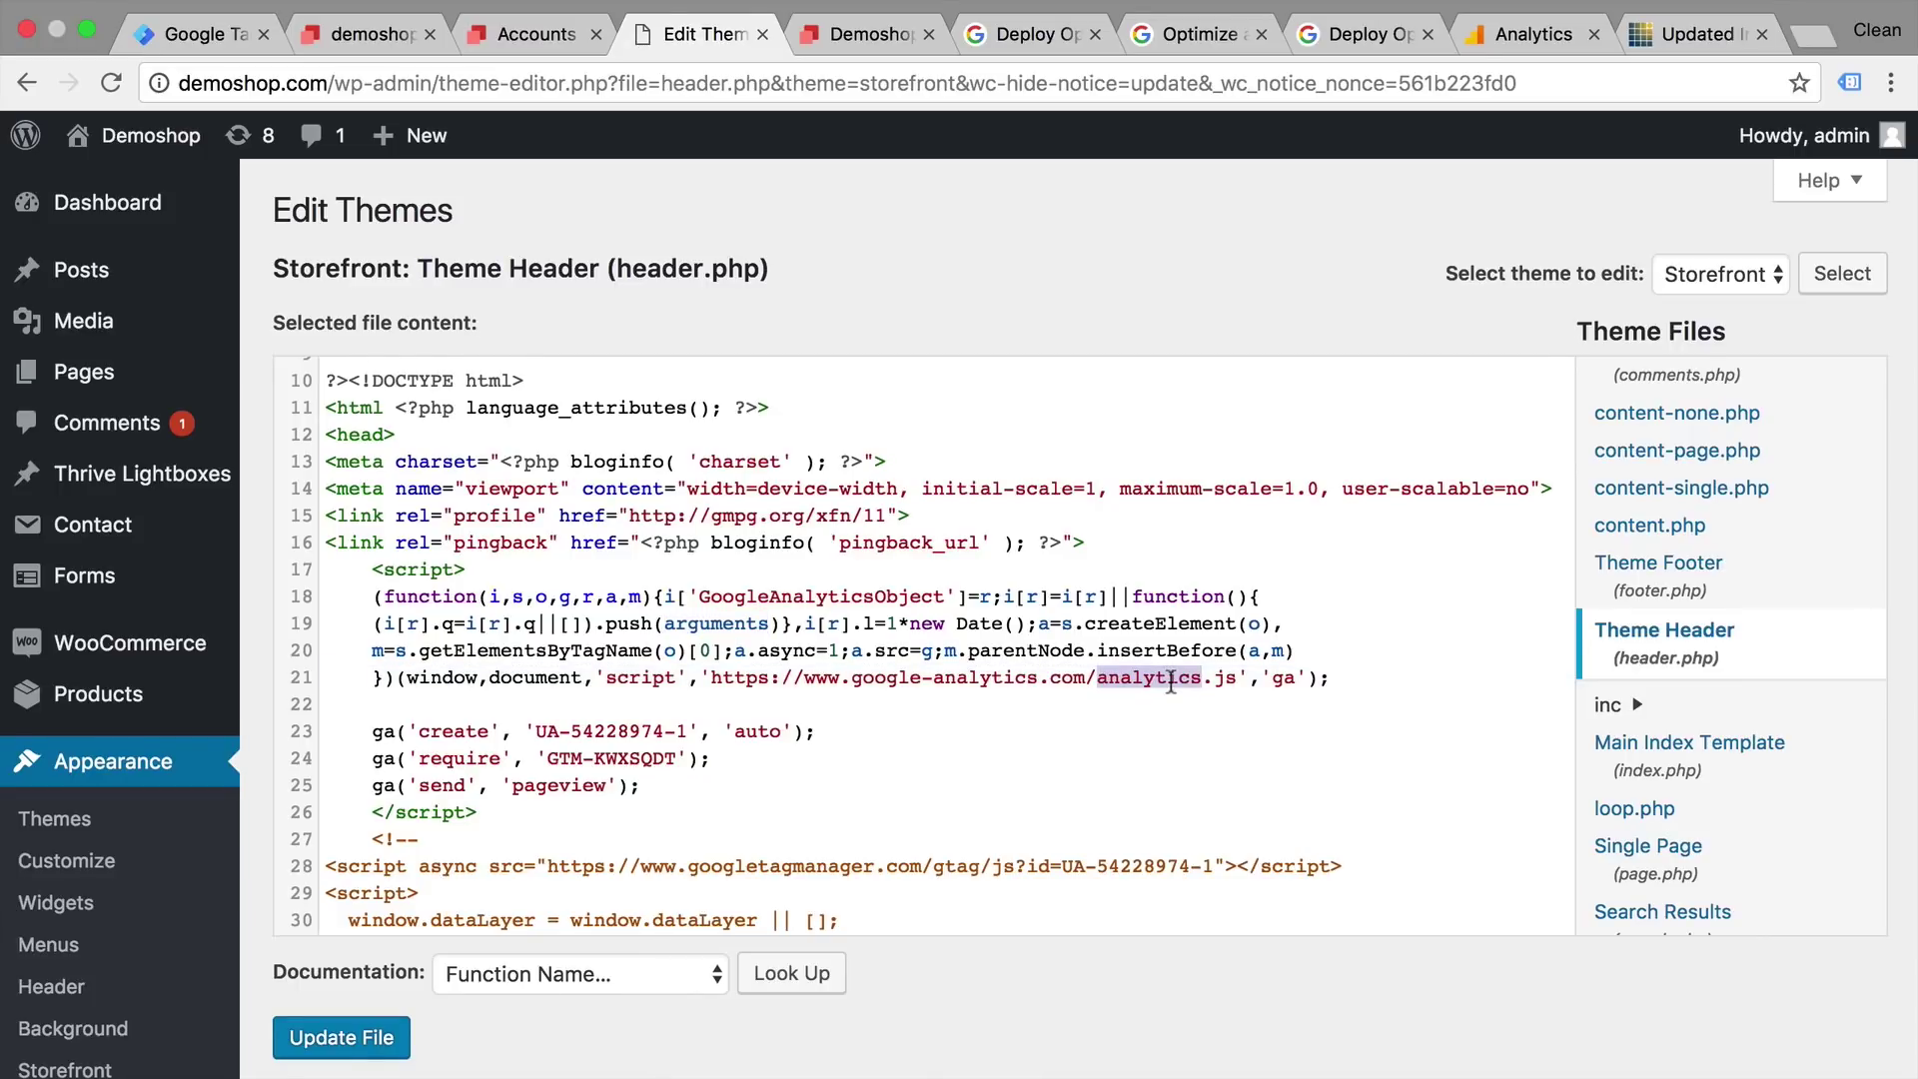
scroll(1171, 685, "down", 3)
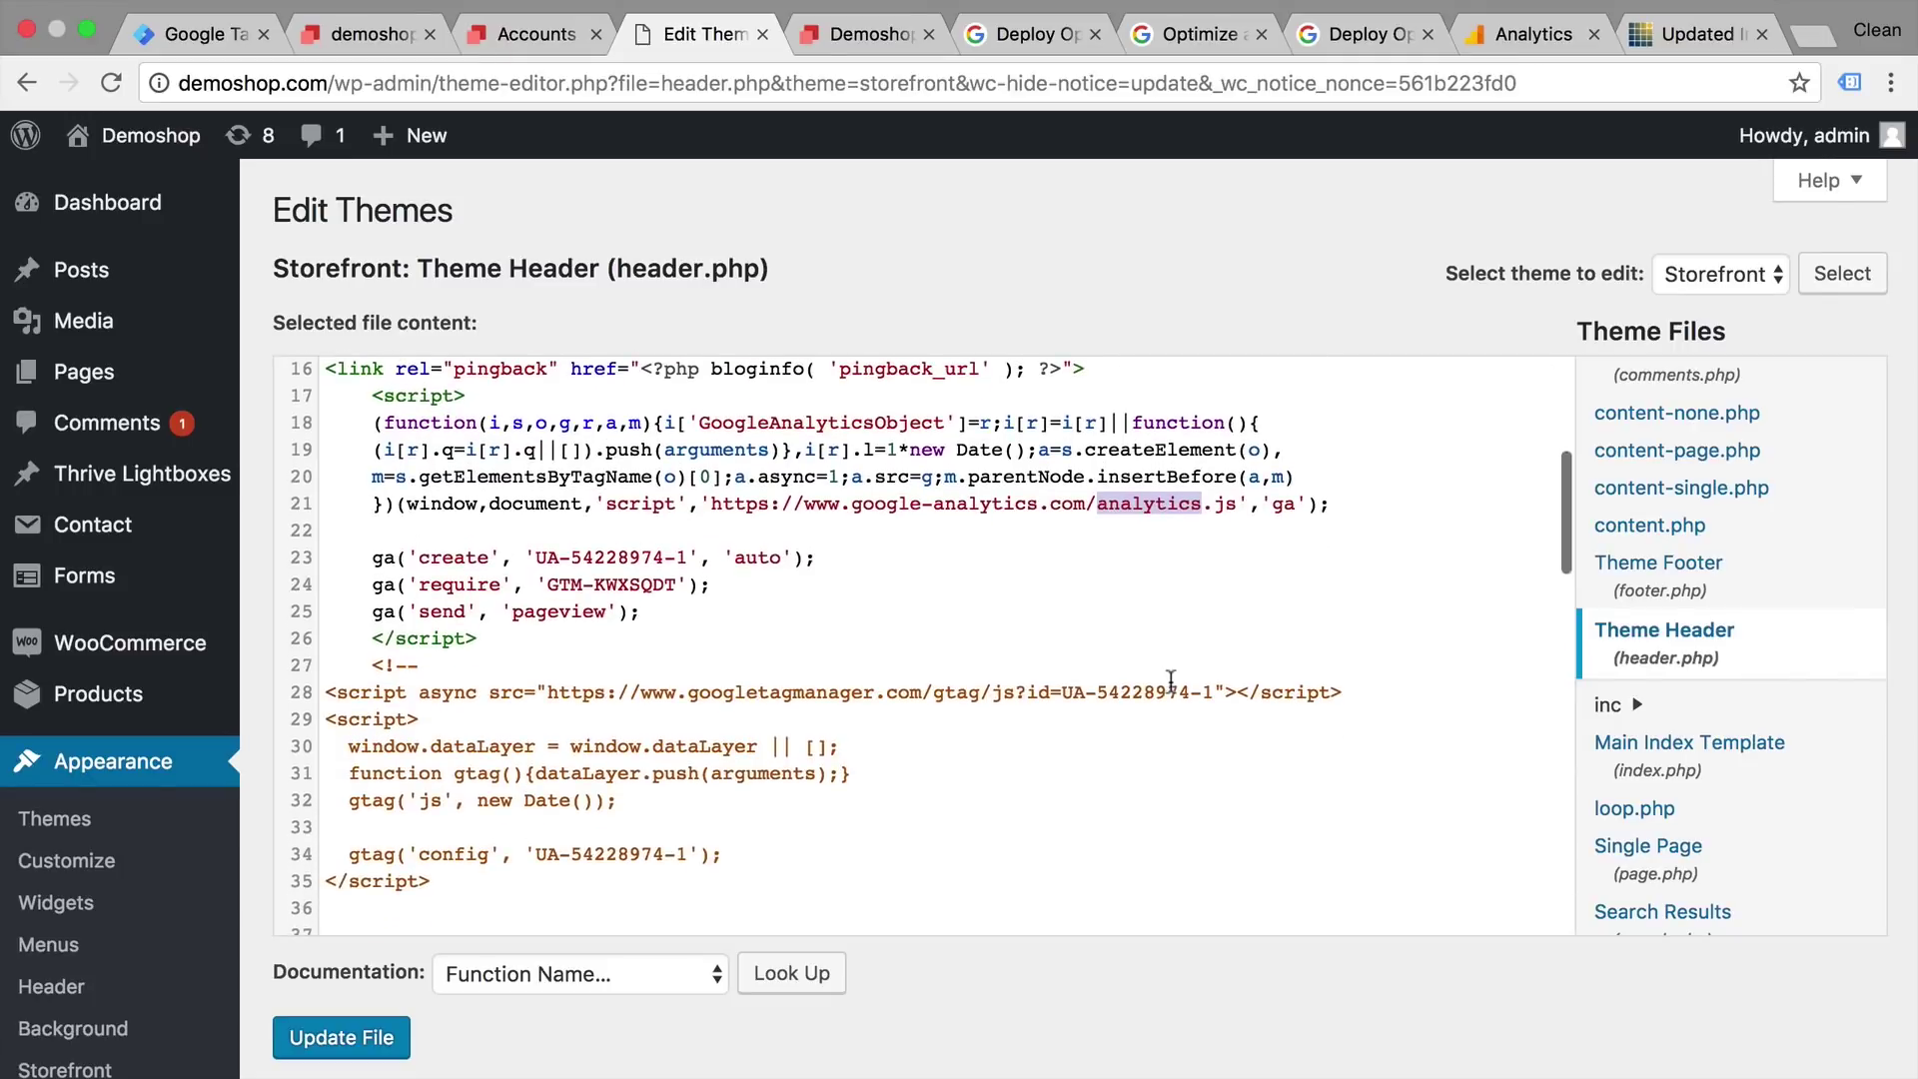
double_click(954, 692)
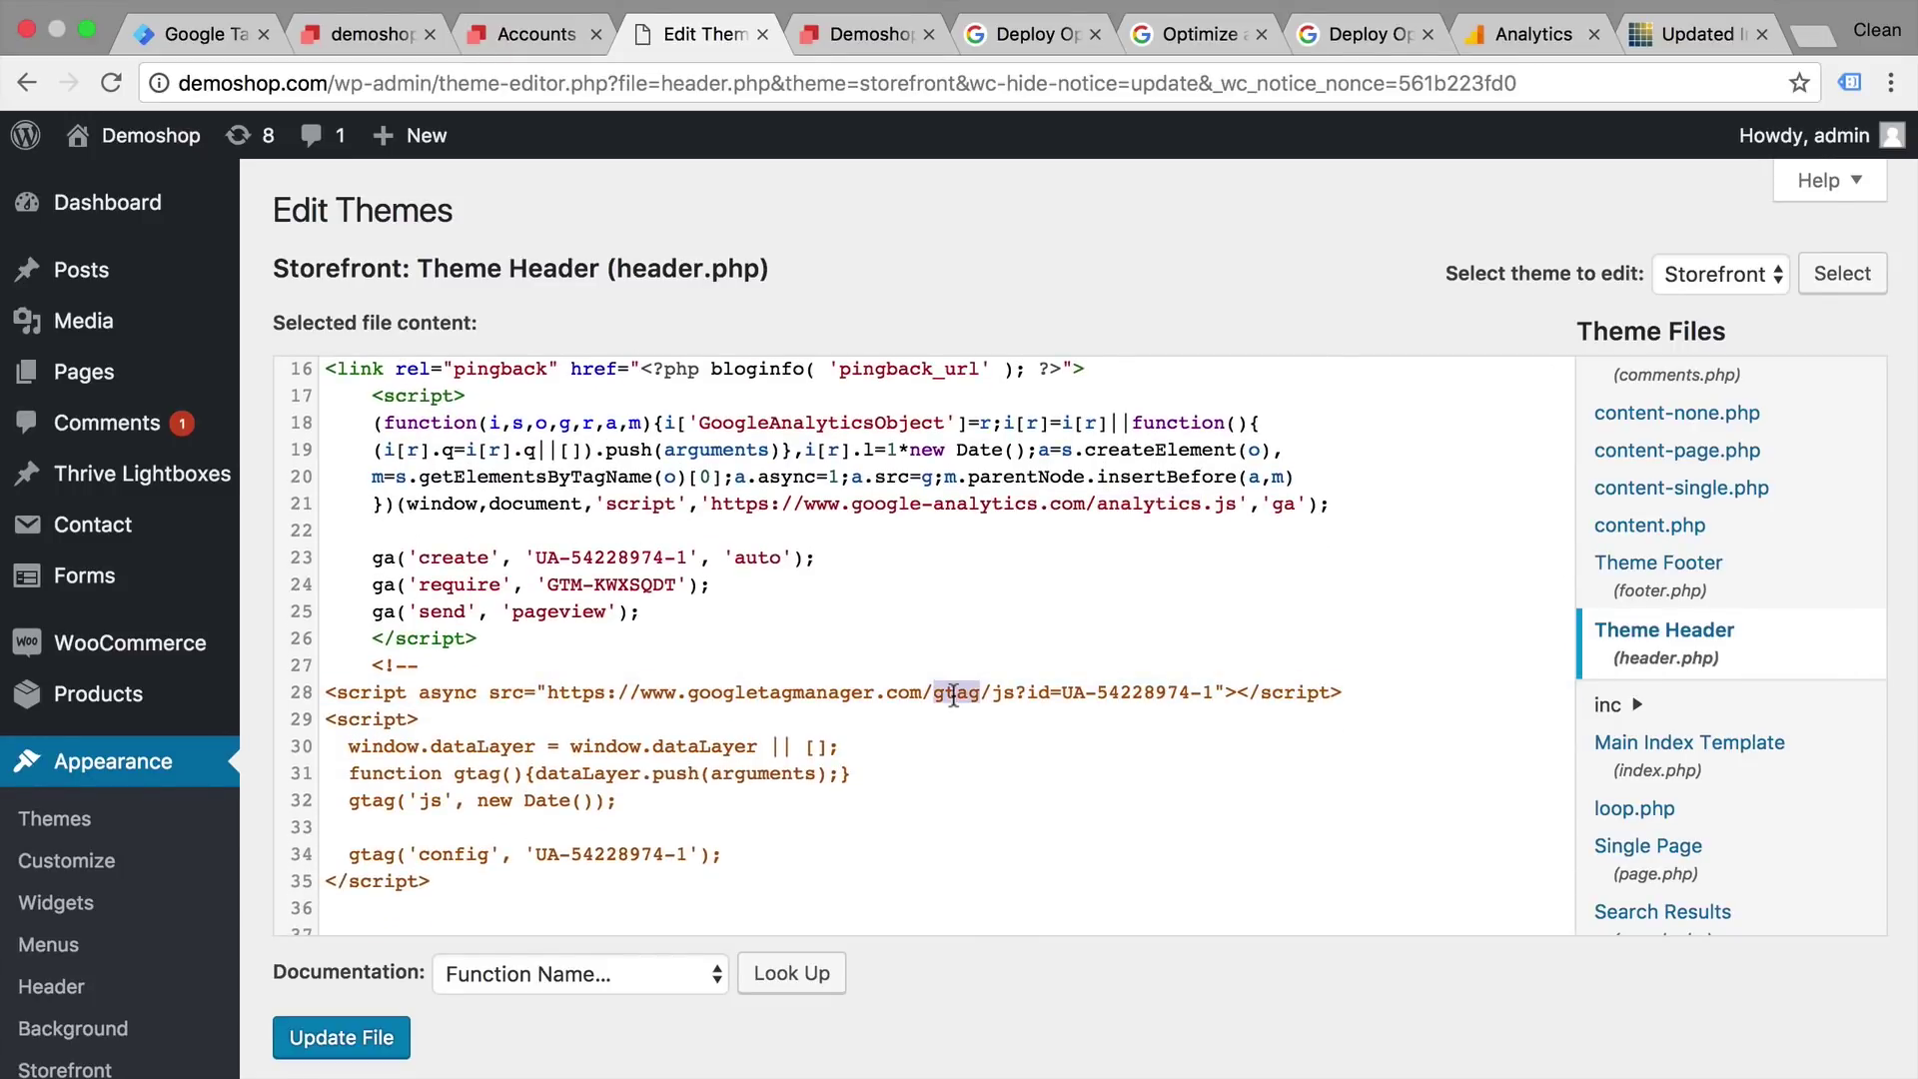
Move the whole analytics.js tracking script into the HTML comment block, below the gtag script
left_click_drag(549, 638, 316, 400)
key("BackSpace")
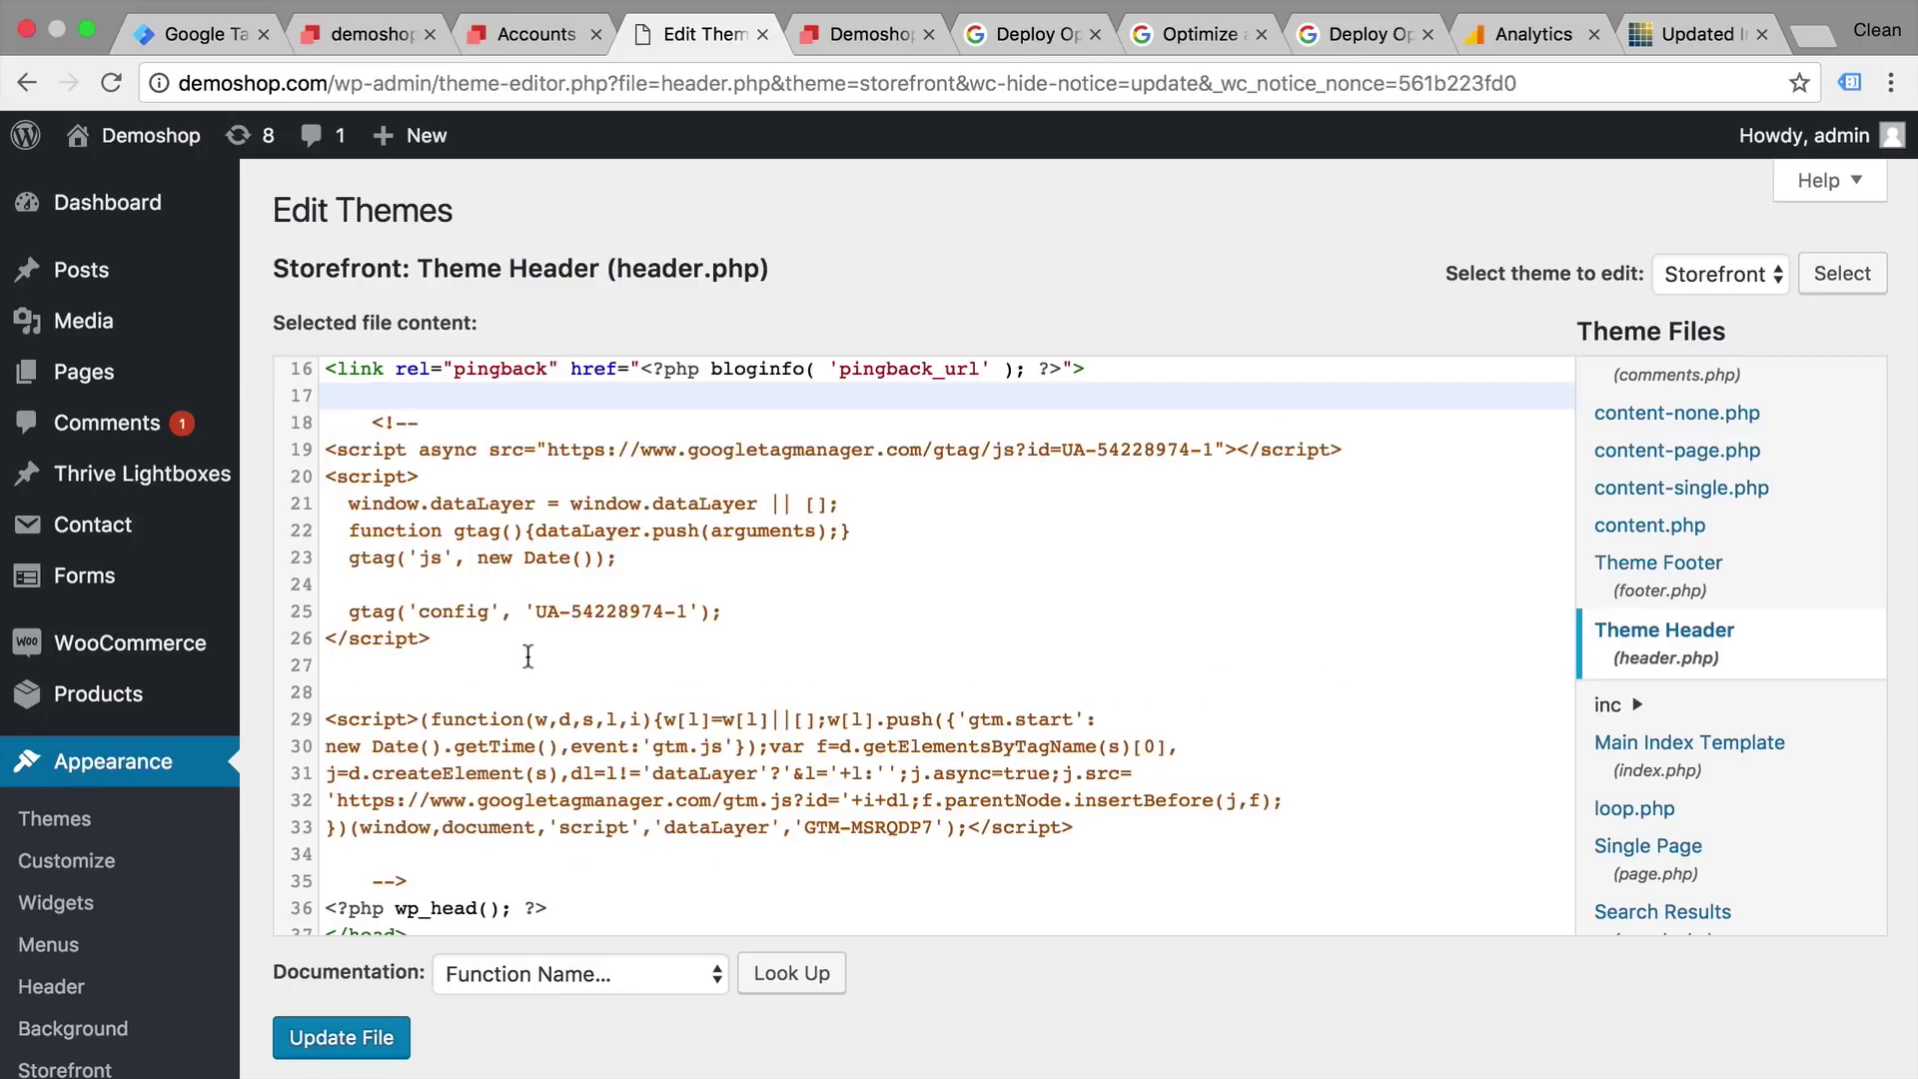
left_click(478, 677)
key("super+z")
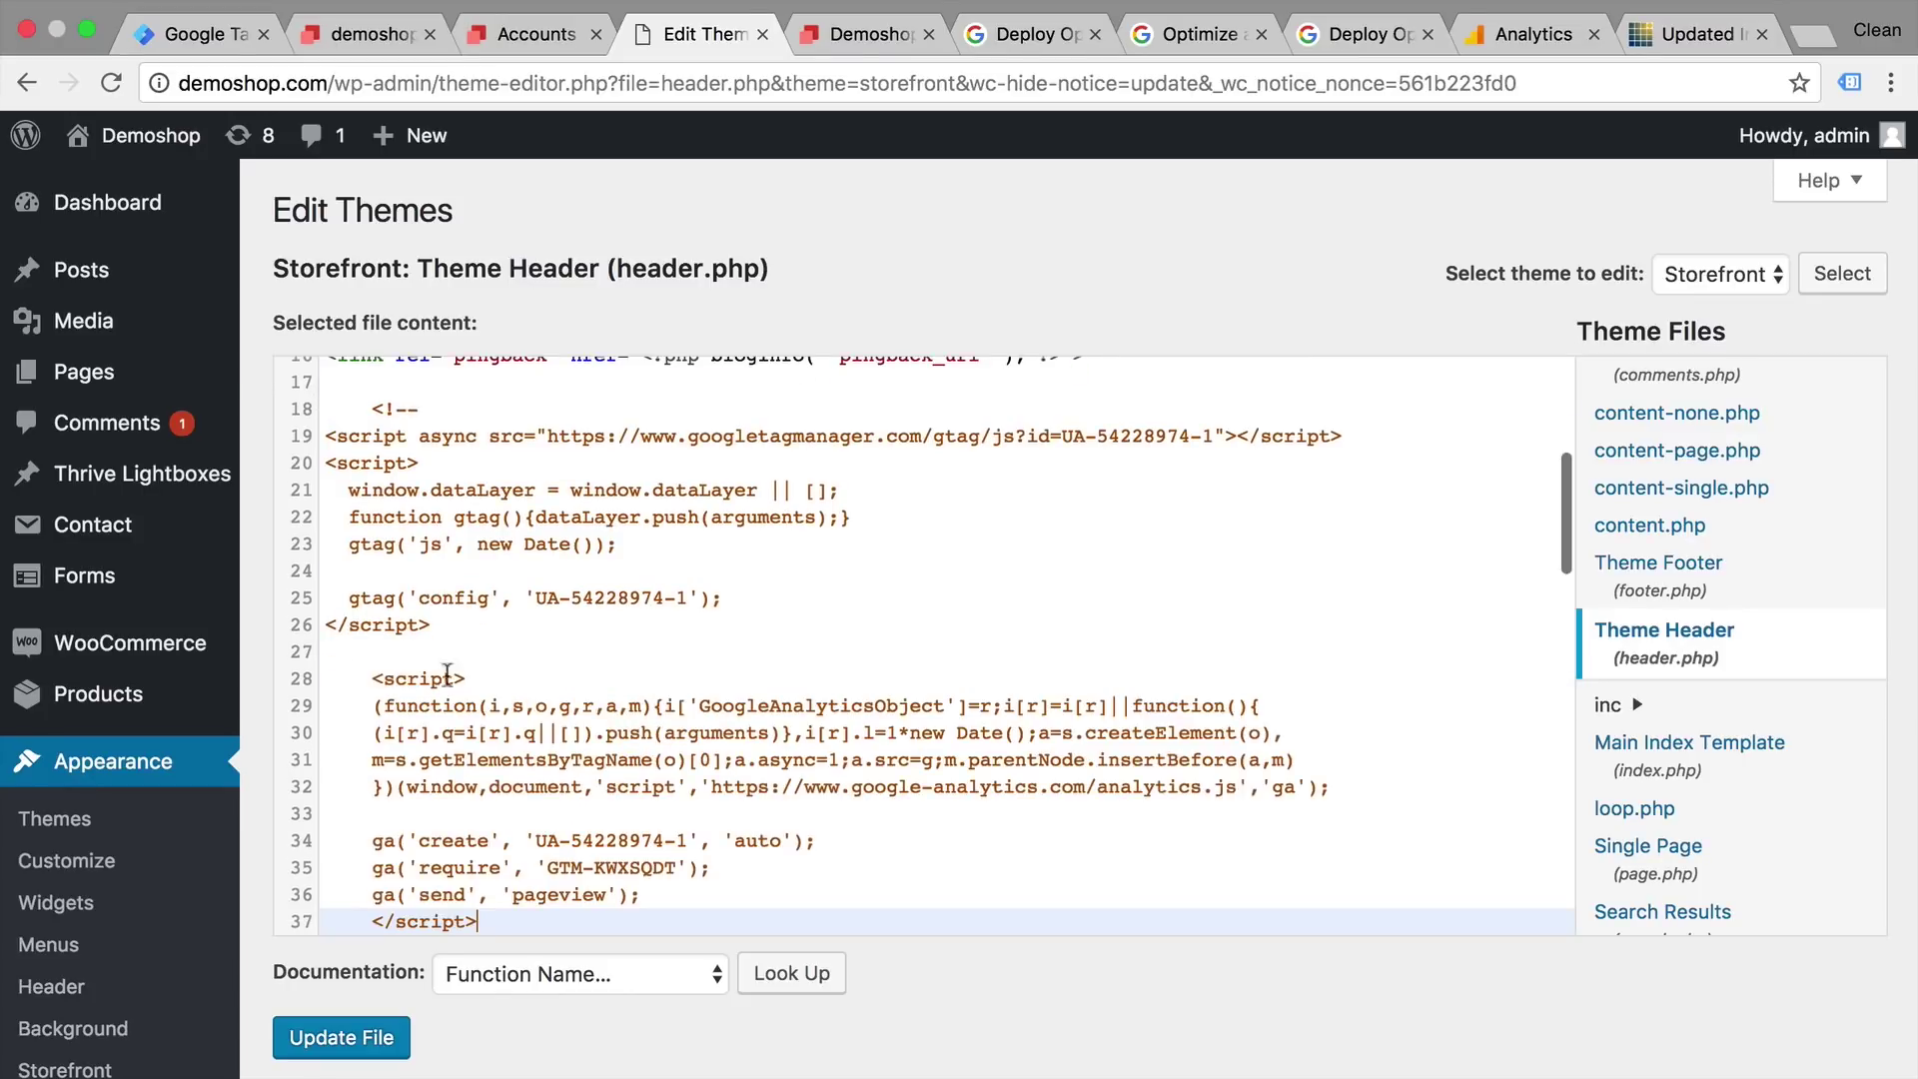
Move the gtag script out of the comment block to below the pingback link, with a blank line before it
left_click_drag(430, 626, 324, 447)
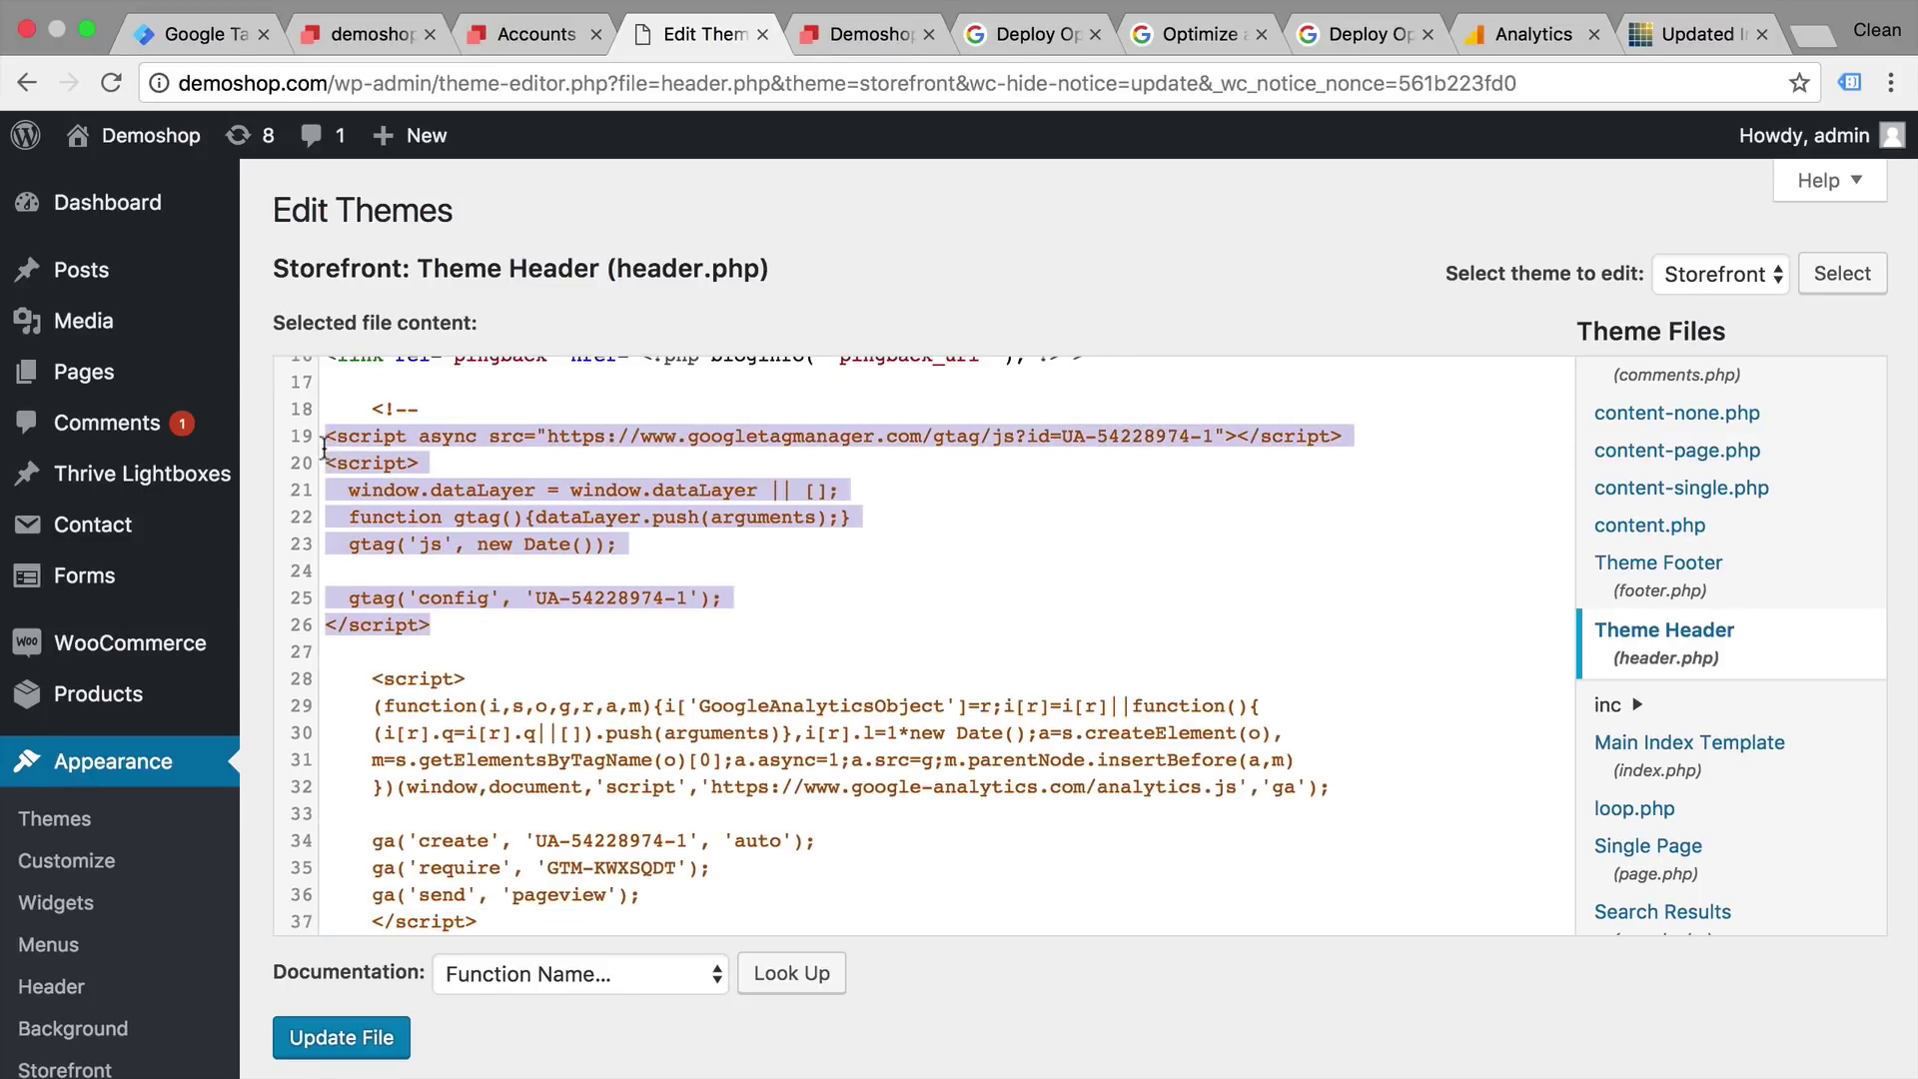
key("super+x")
scroll(399, 484, "up", 2)
left_click(403, 488)
key("super+v")
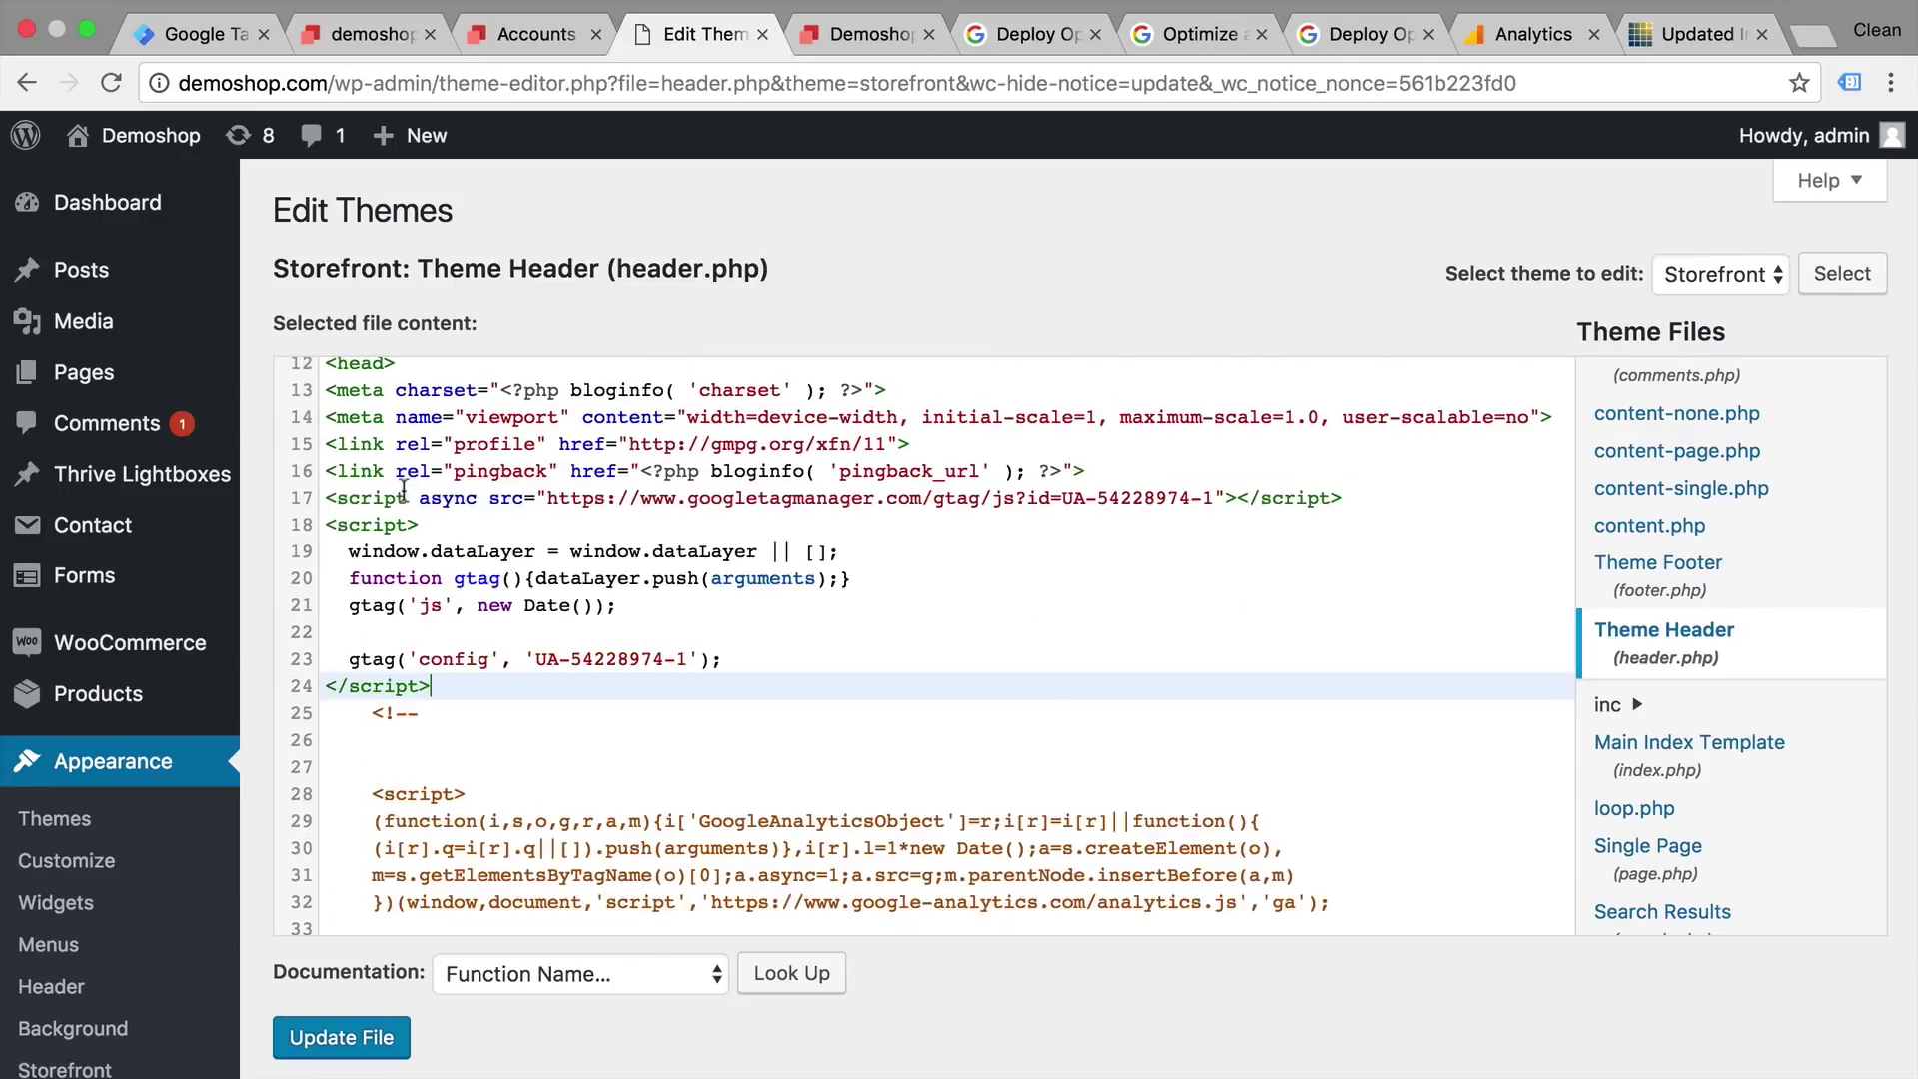
left_click(1078, 470)
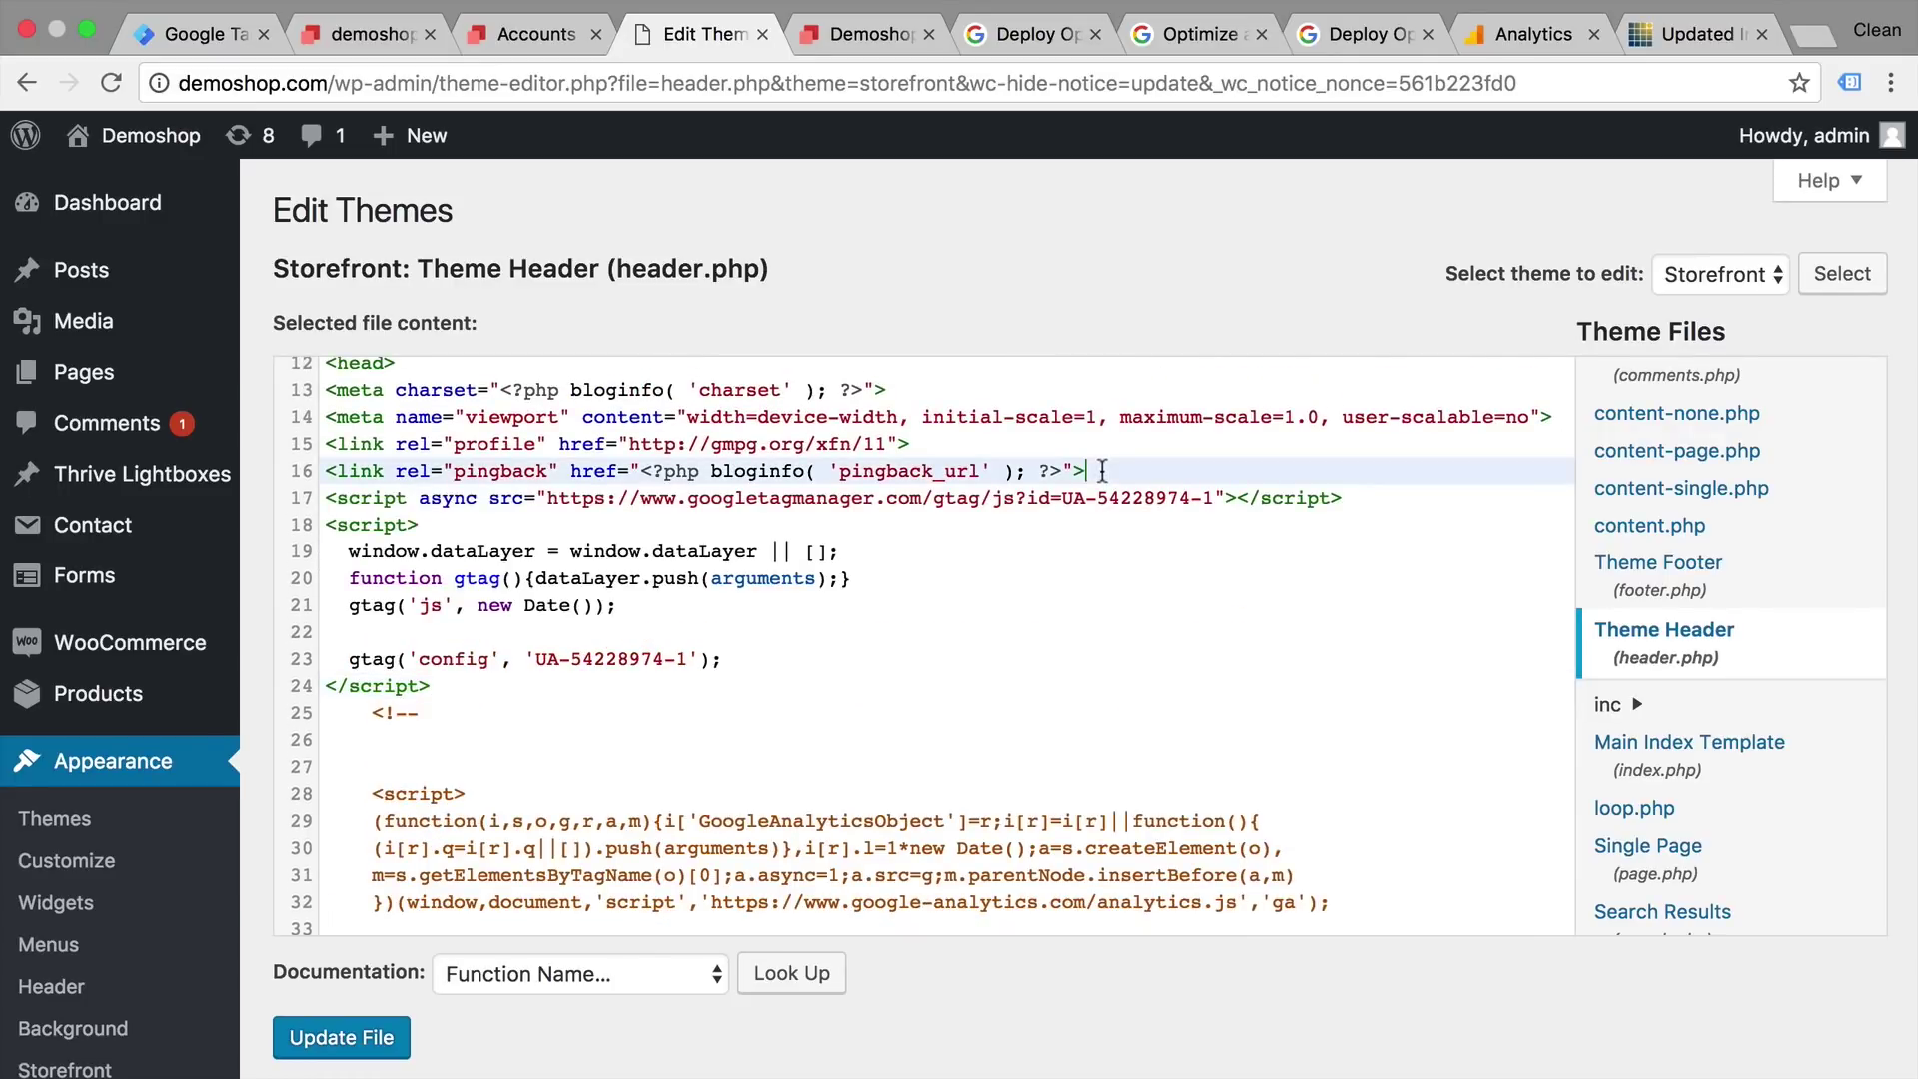
key("Return")
Compare the header's gtag script with the Global Site Tag code in Google Analytics and the Deploy Optimise instructions
double_click(938, 525)
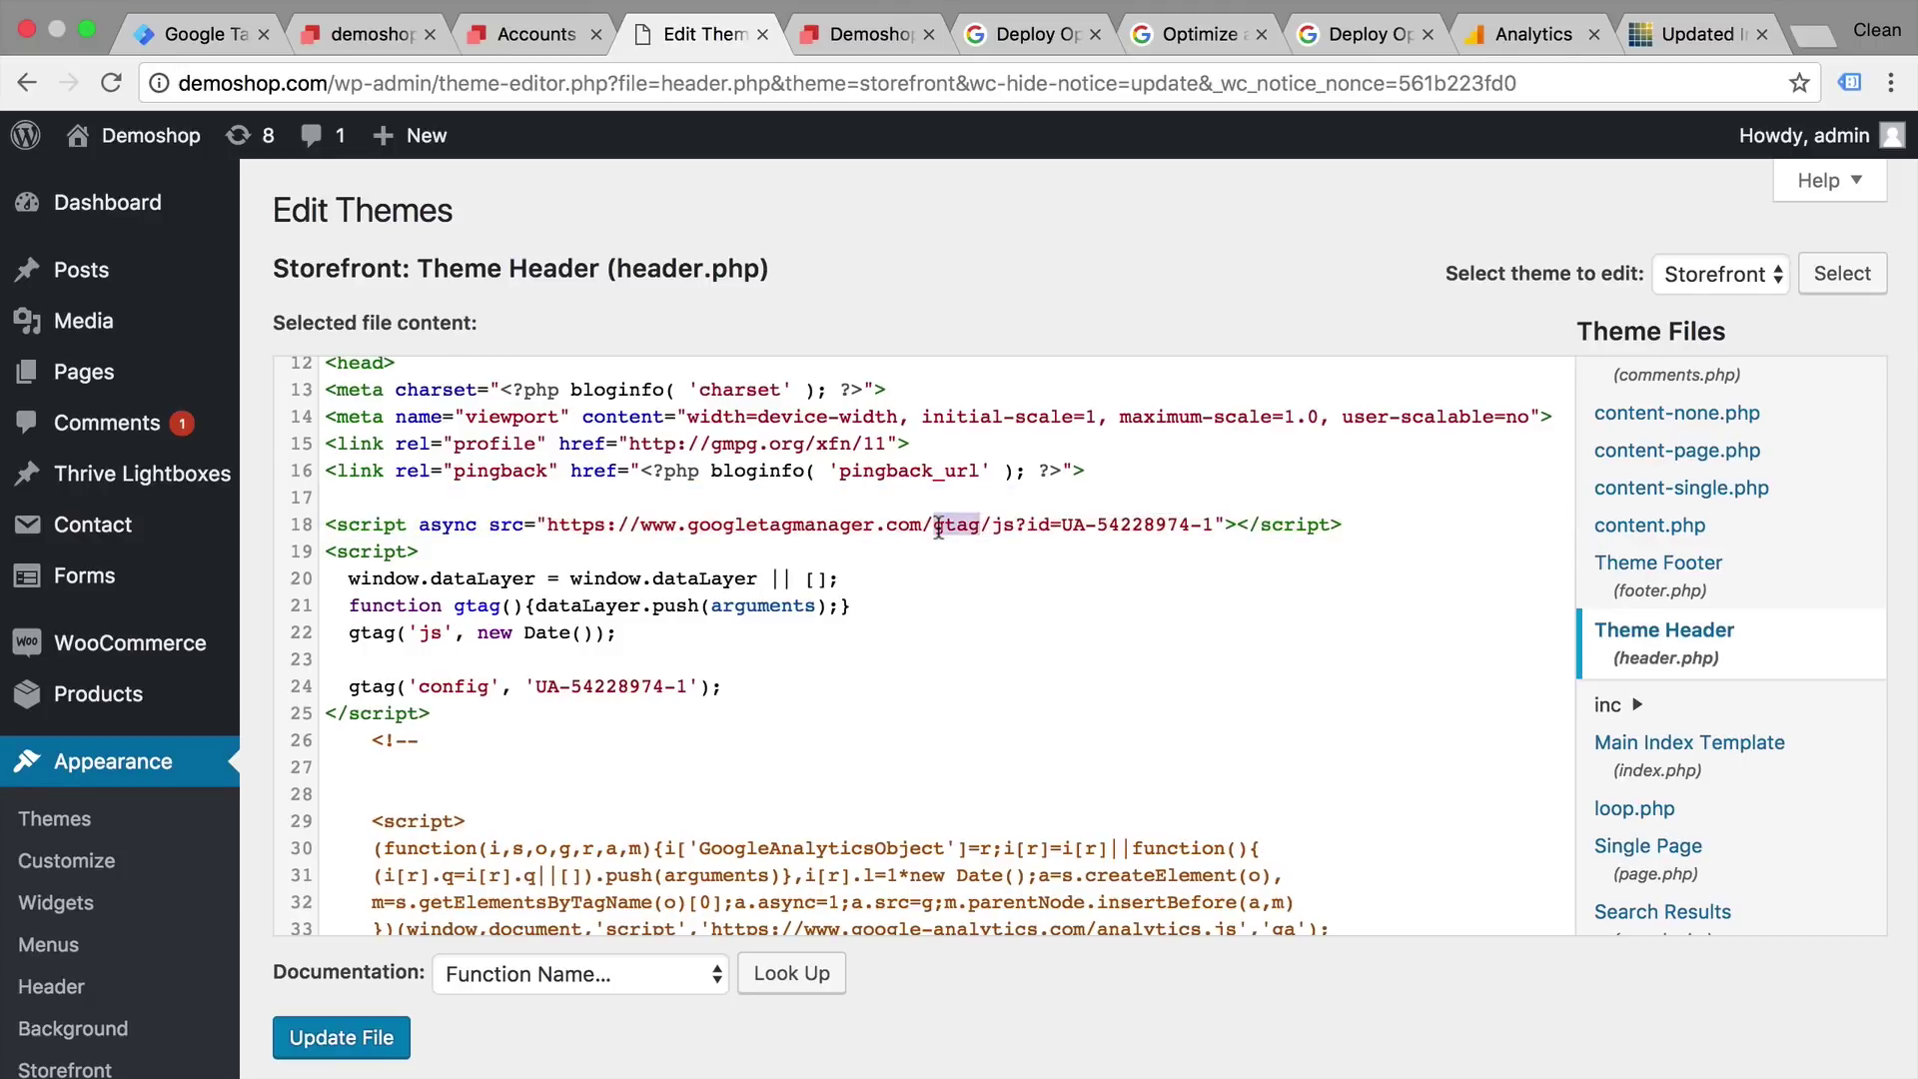
left_click(1557, 36)
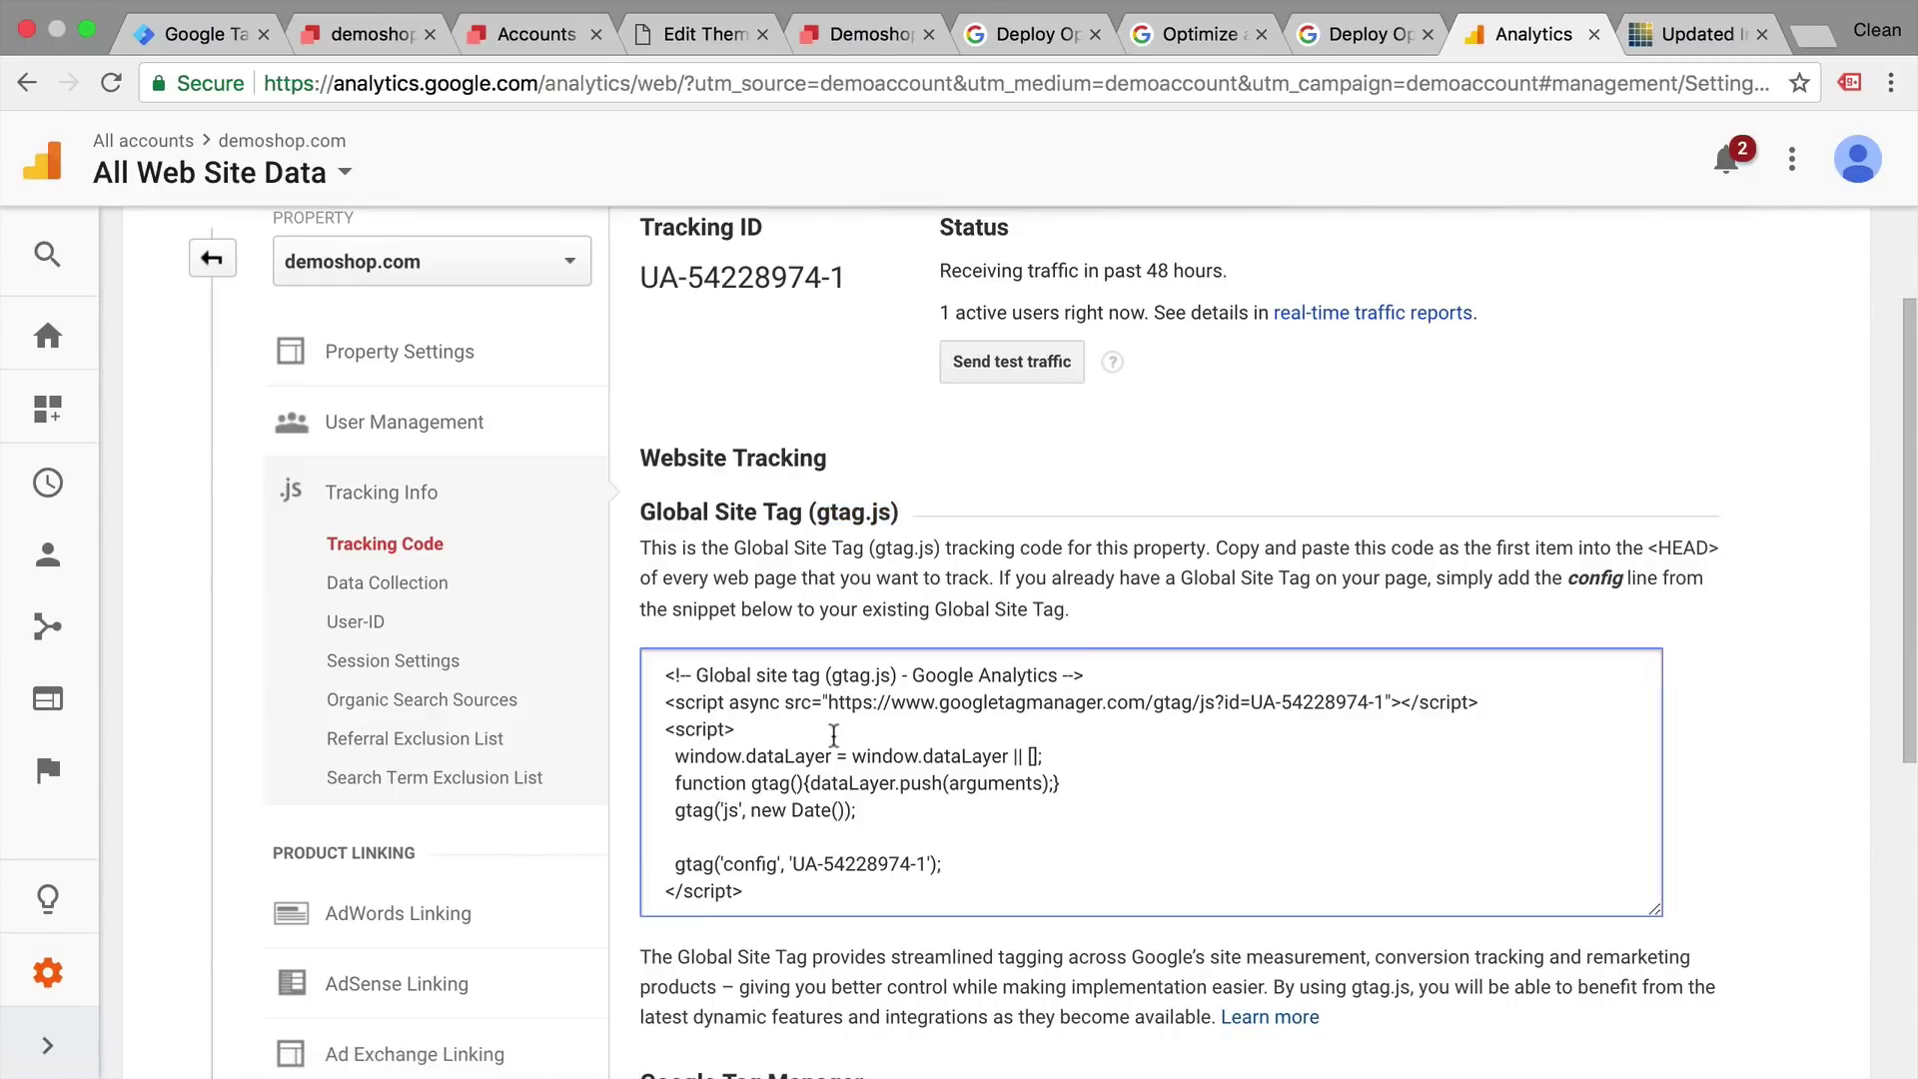
left_click(844, 785)
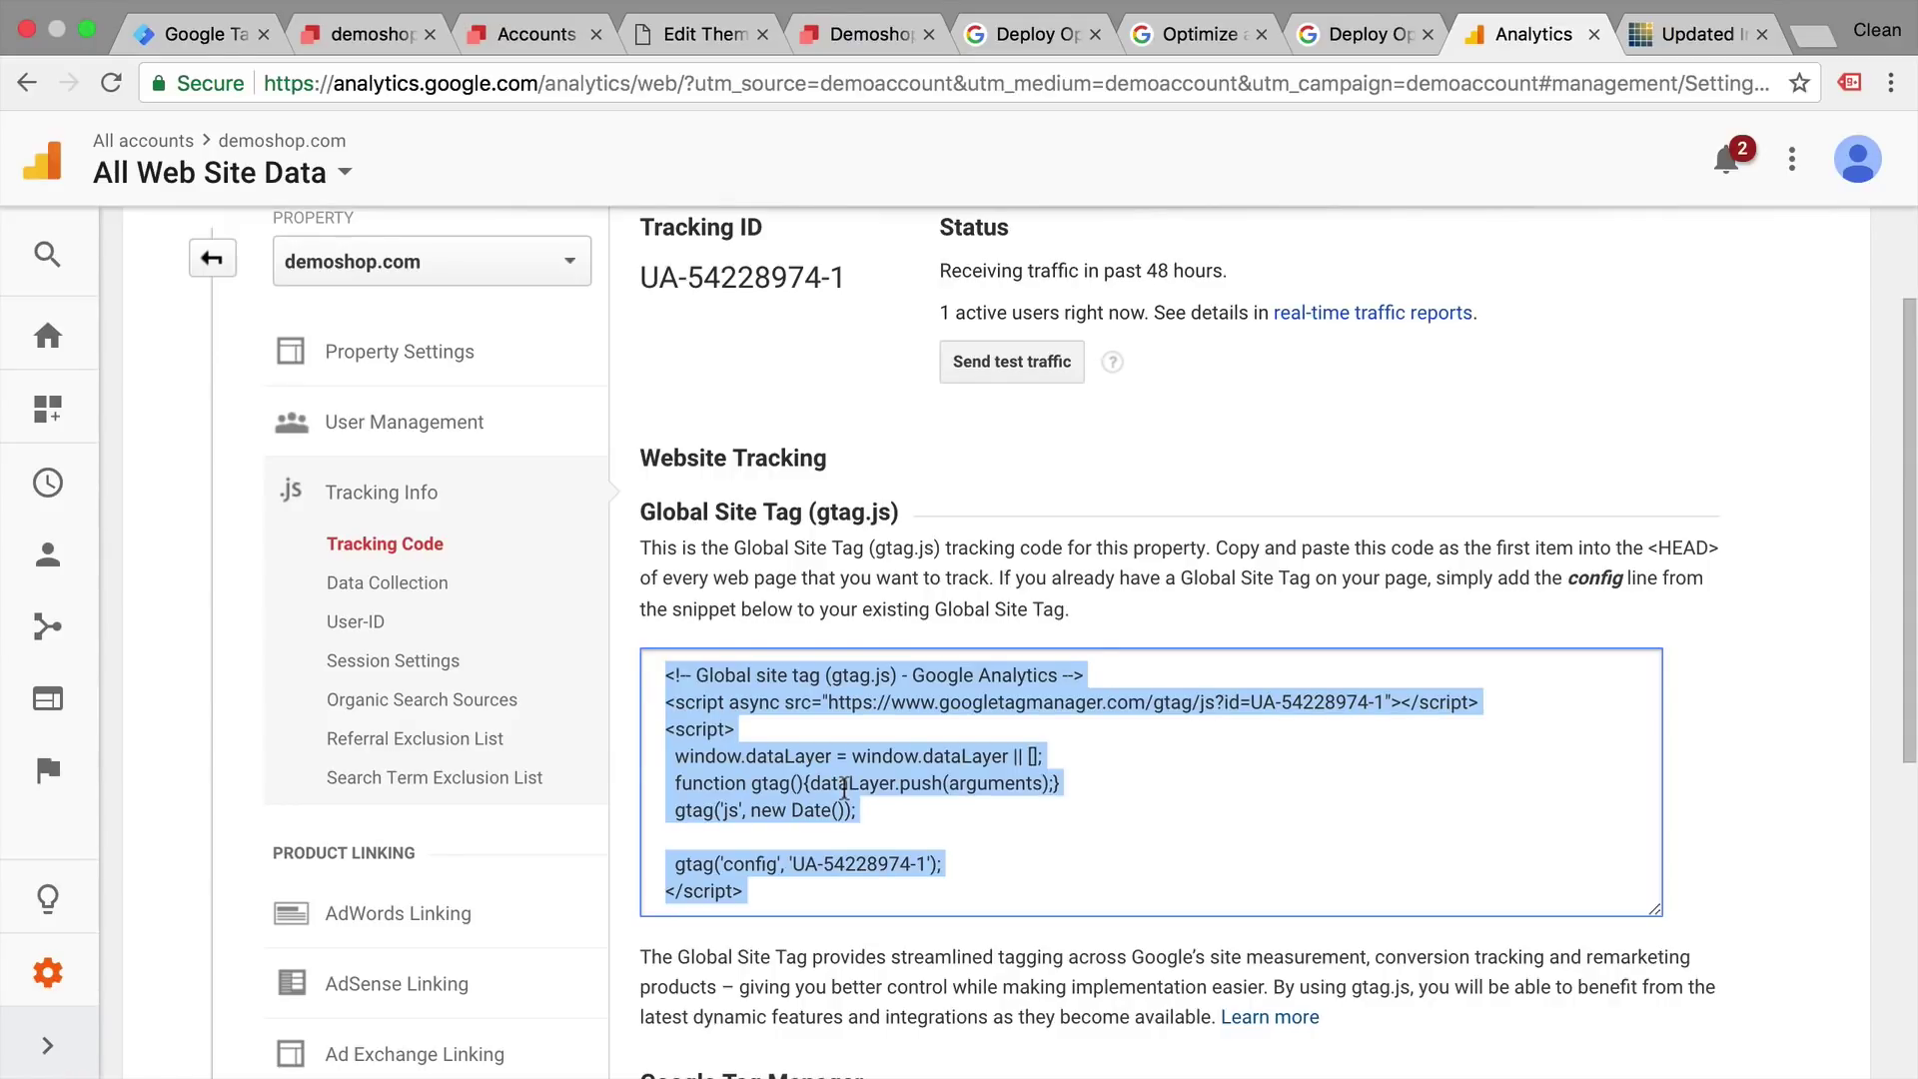
left_click(727, 38)
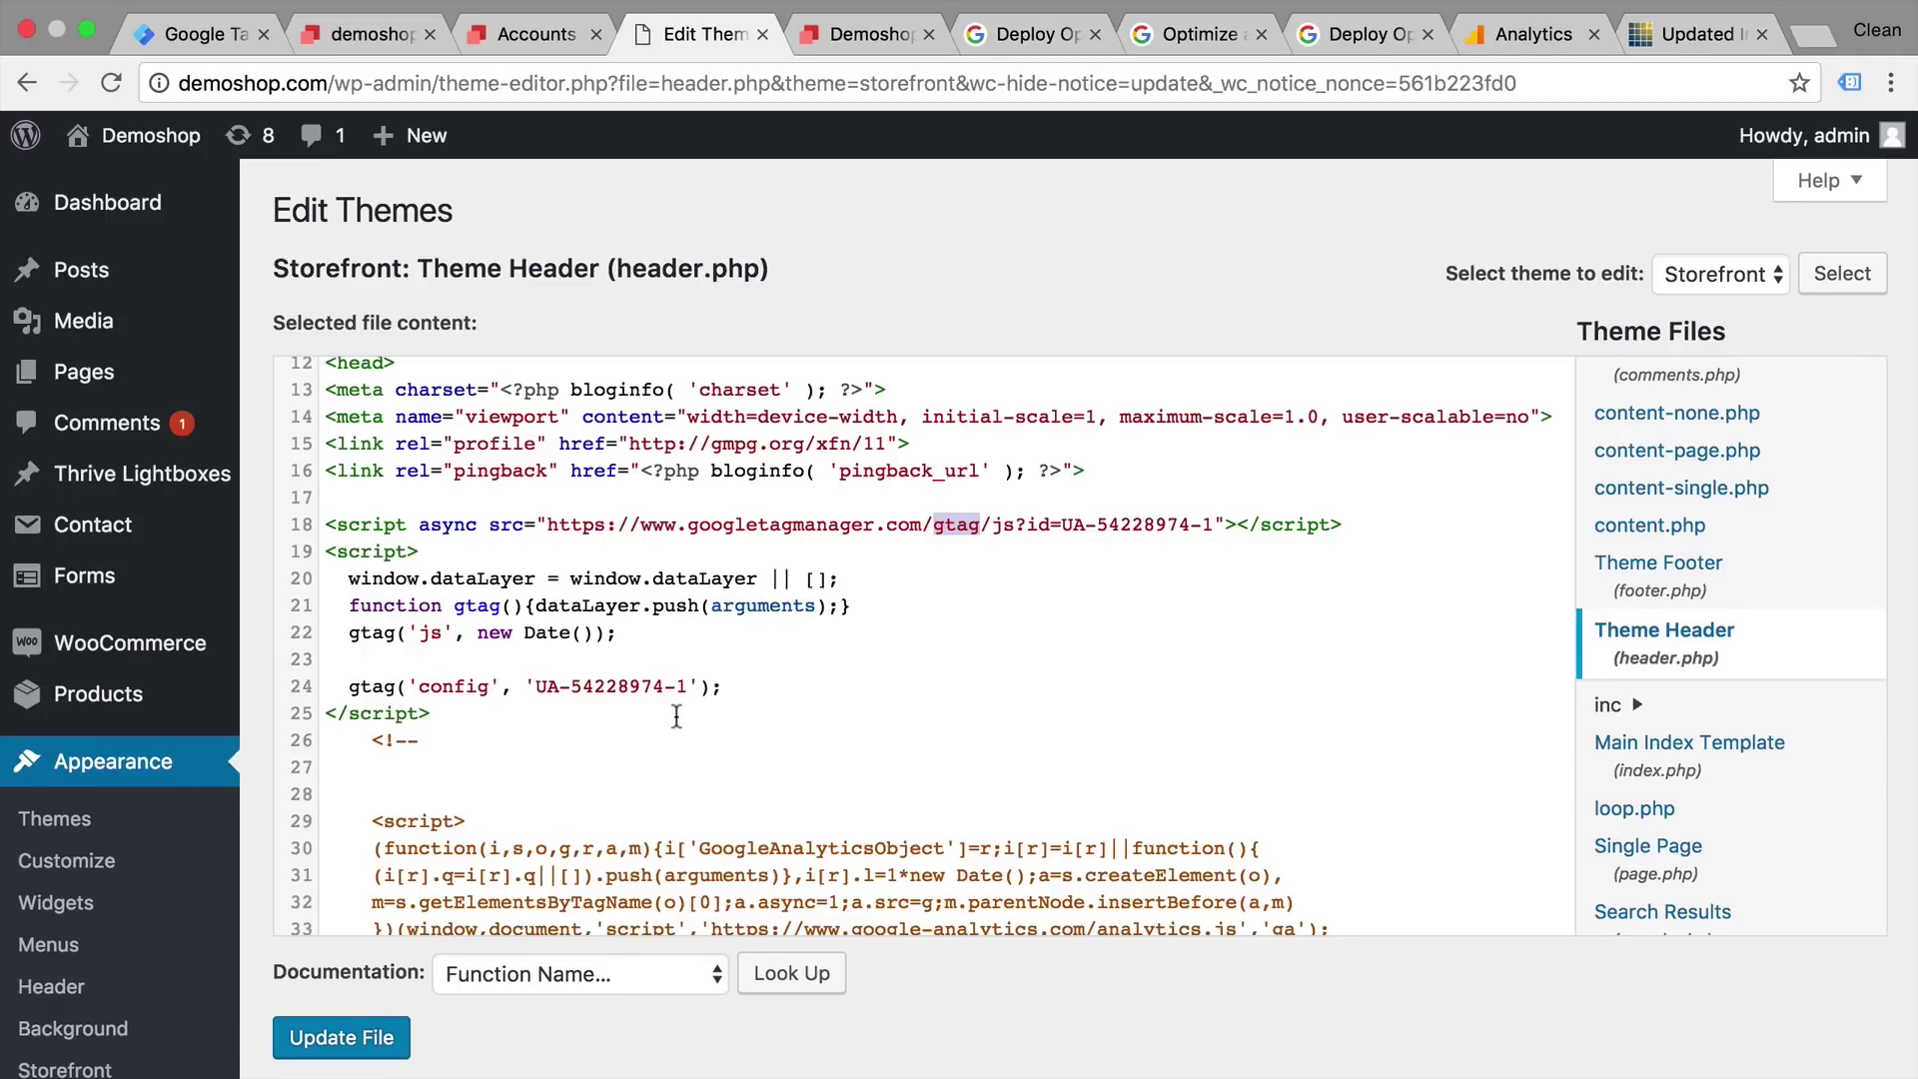
left_click(360, 39)
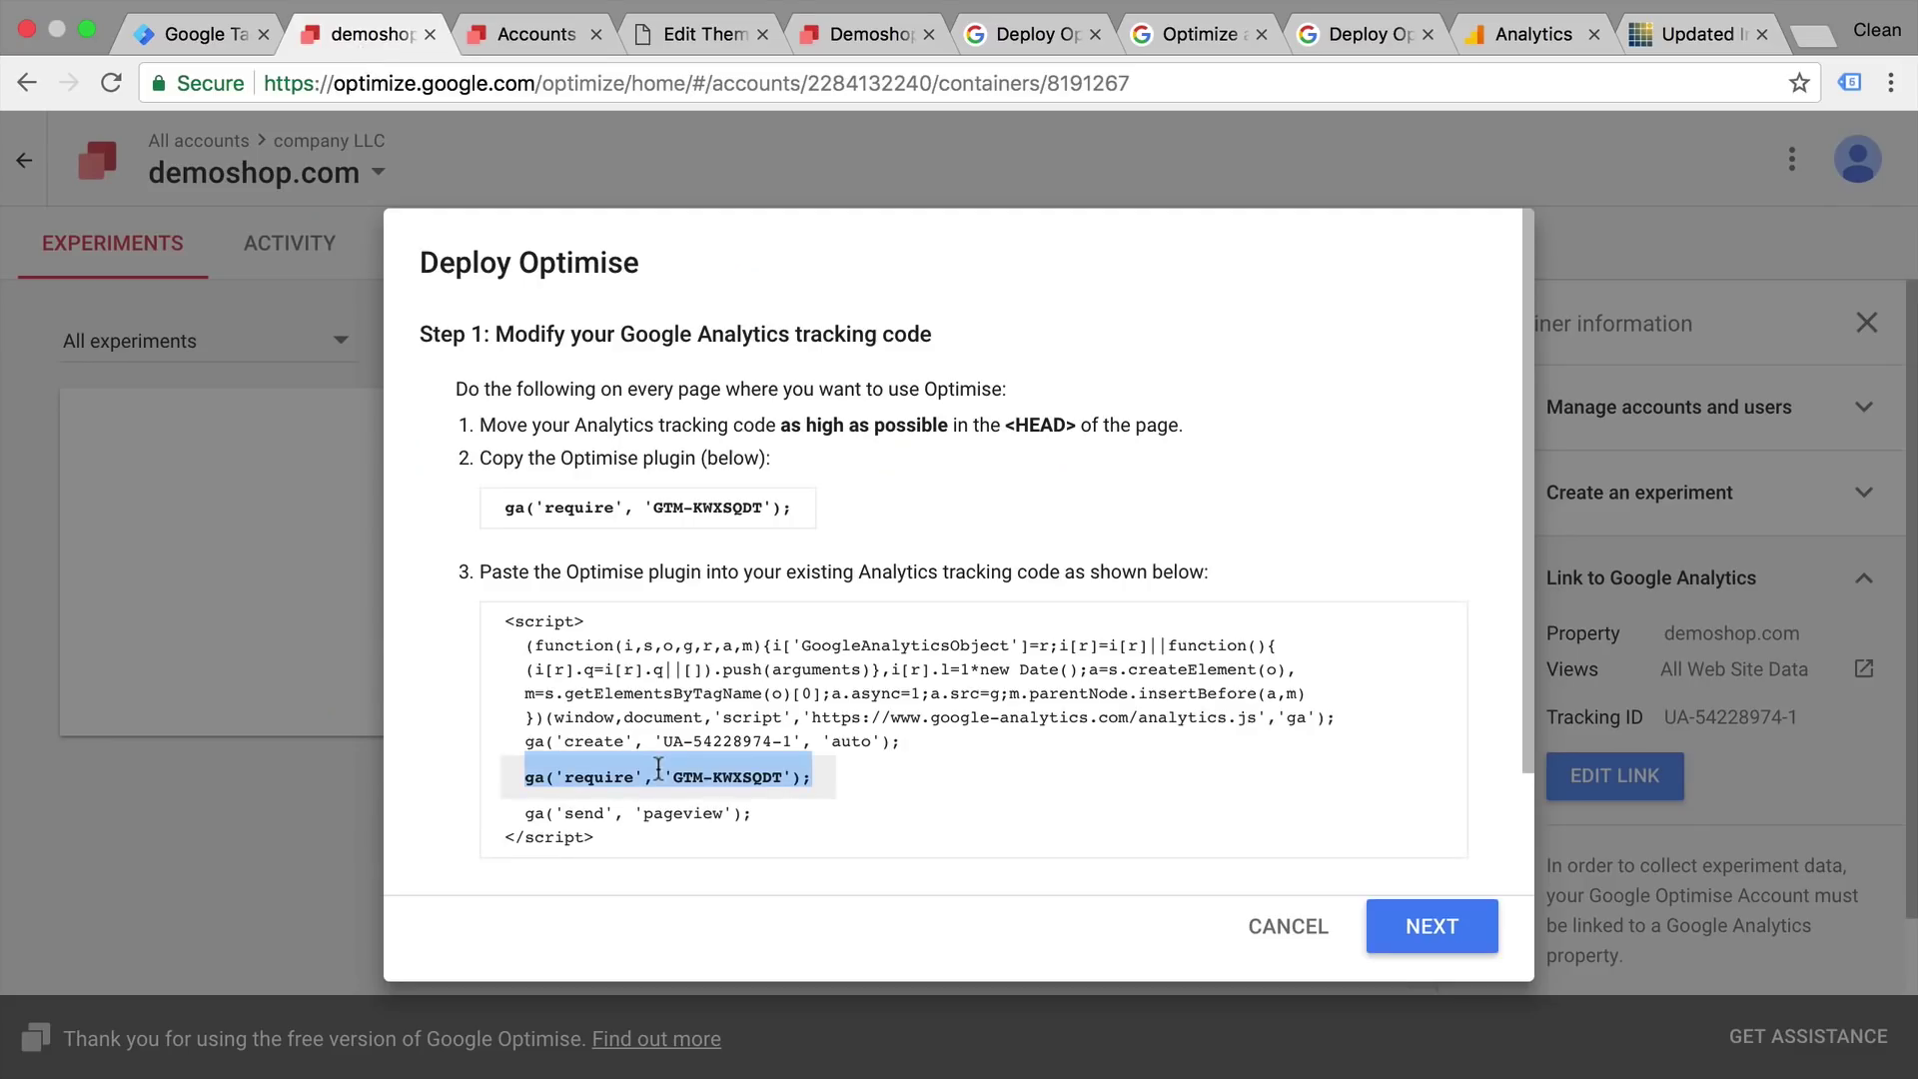
Copy the optimize_id parameter from the help article's gtag.js example into the gtag('config') line of header.php, replacing its closing characters
left_click(1296, 40)
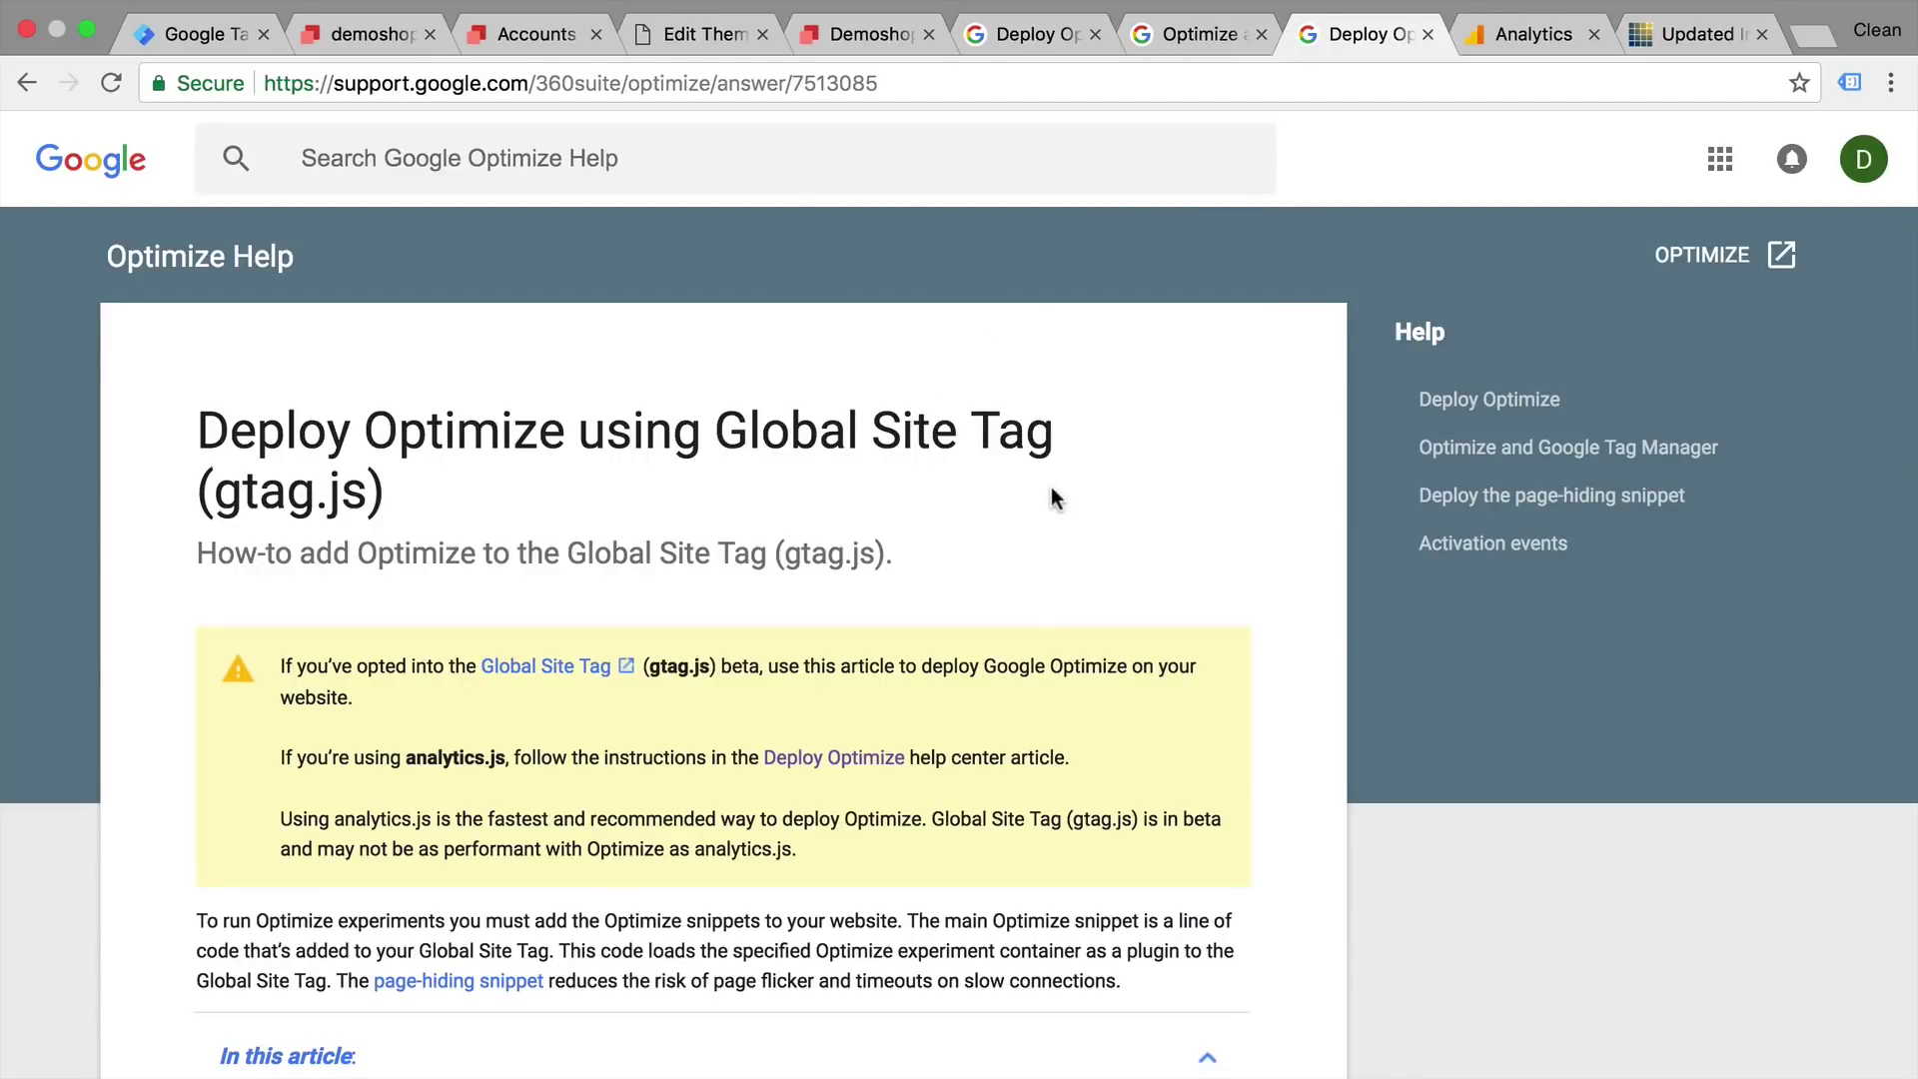
scroll(1053, 500, "down", 8)
scroll(1051, 495, "down", 20)
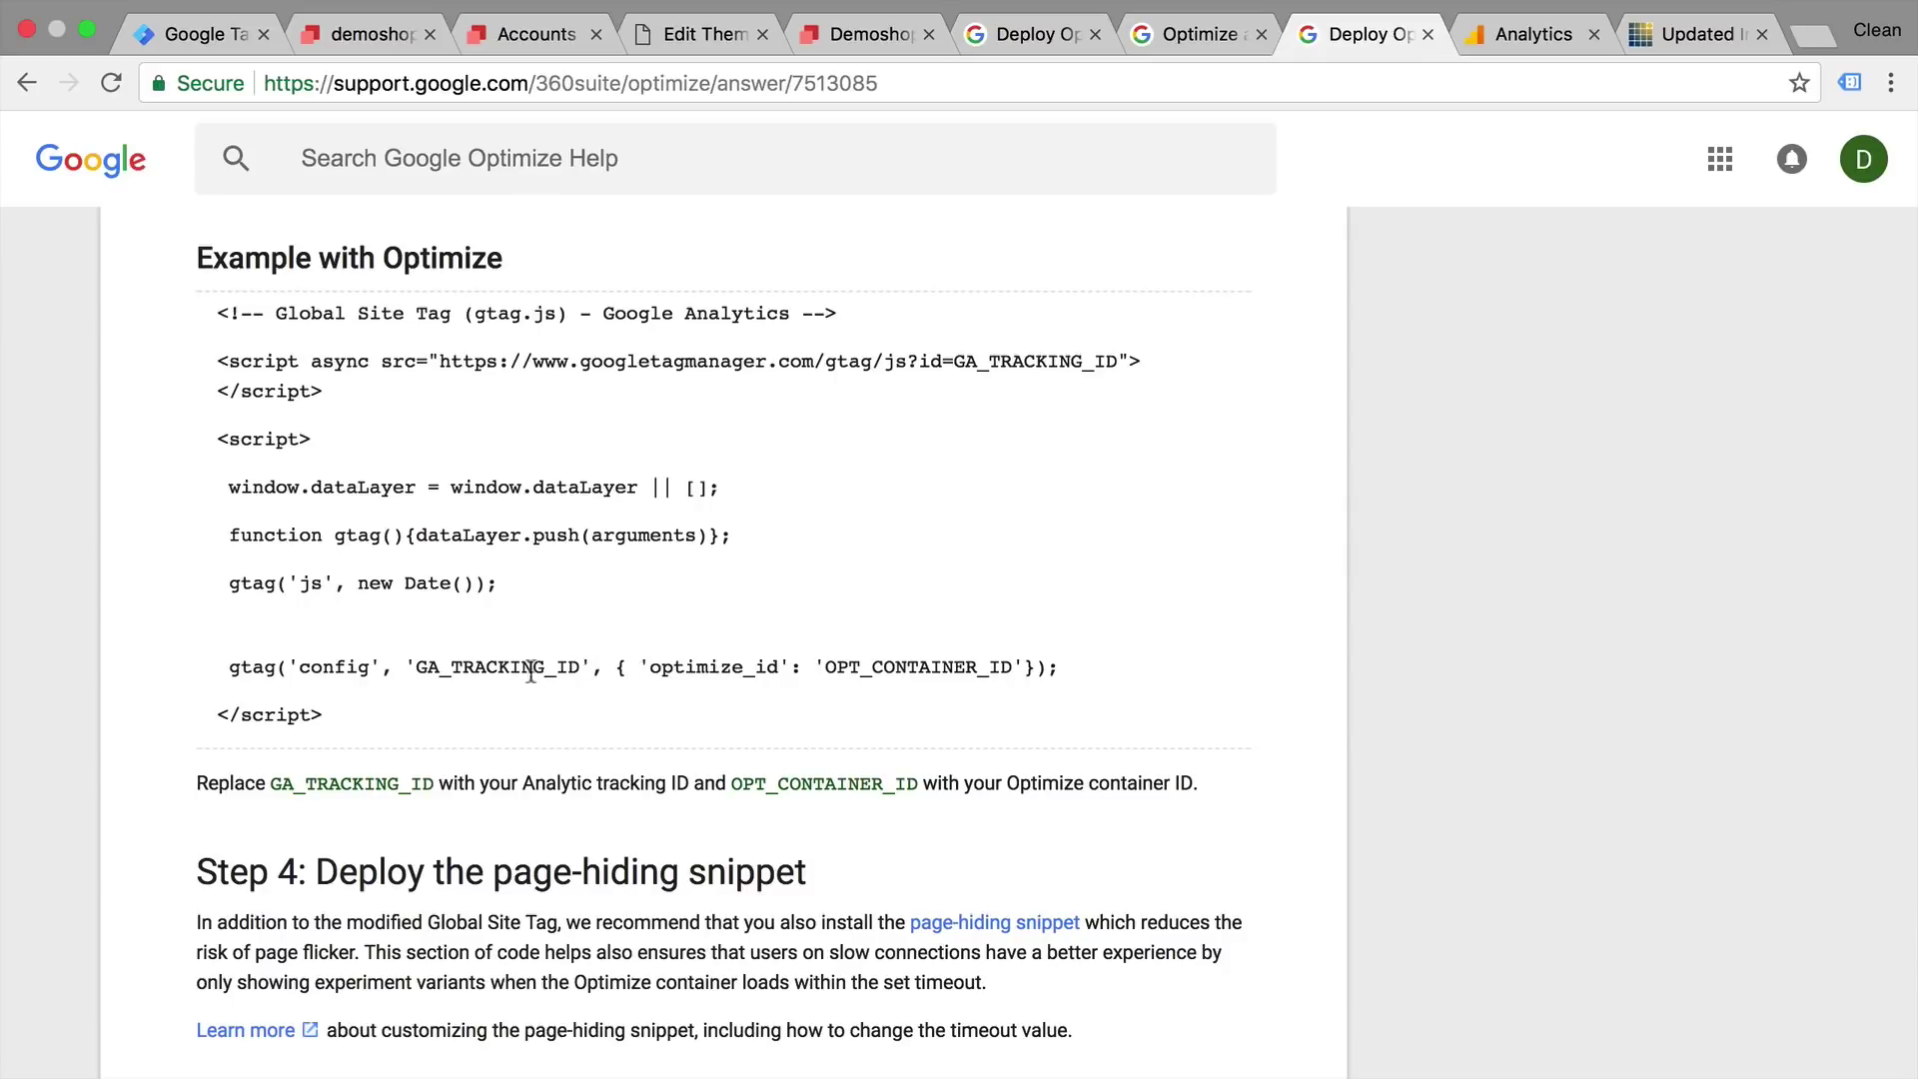
left_click_drag(592, 667, 1129, 679)
key("super+c")
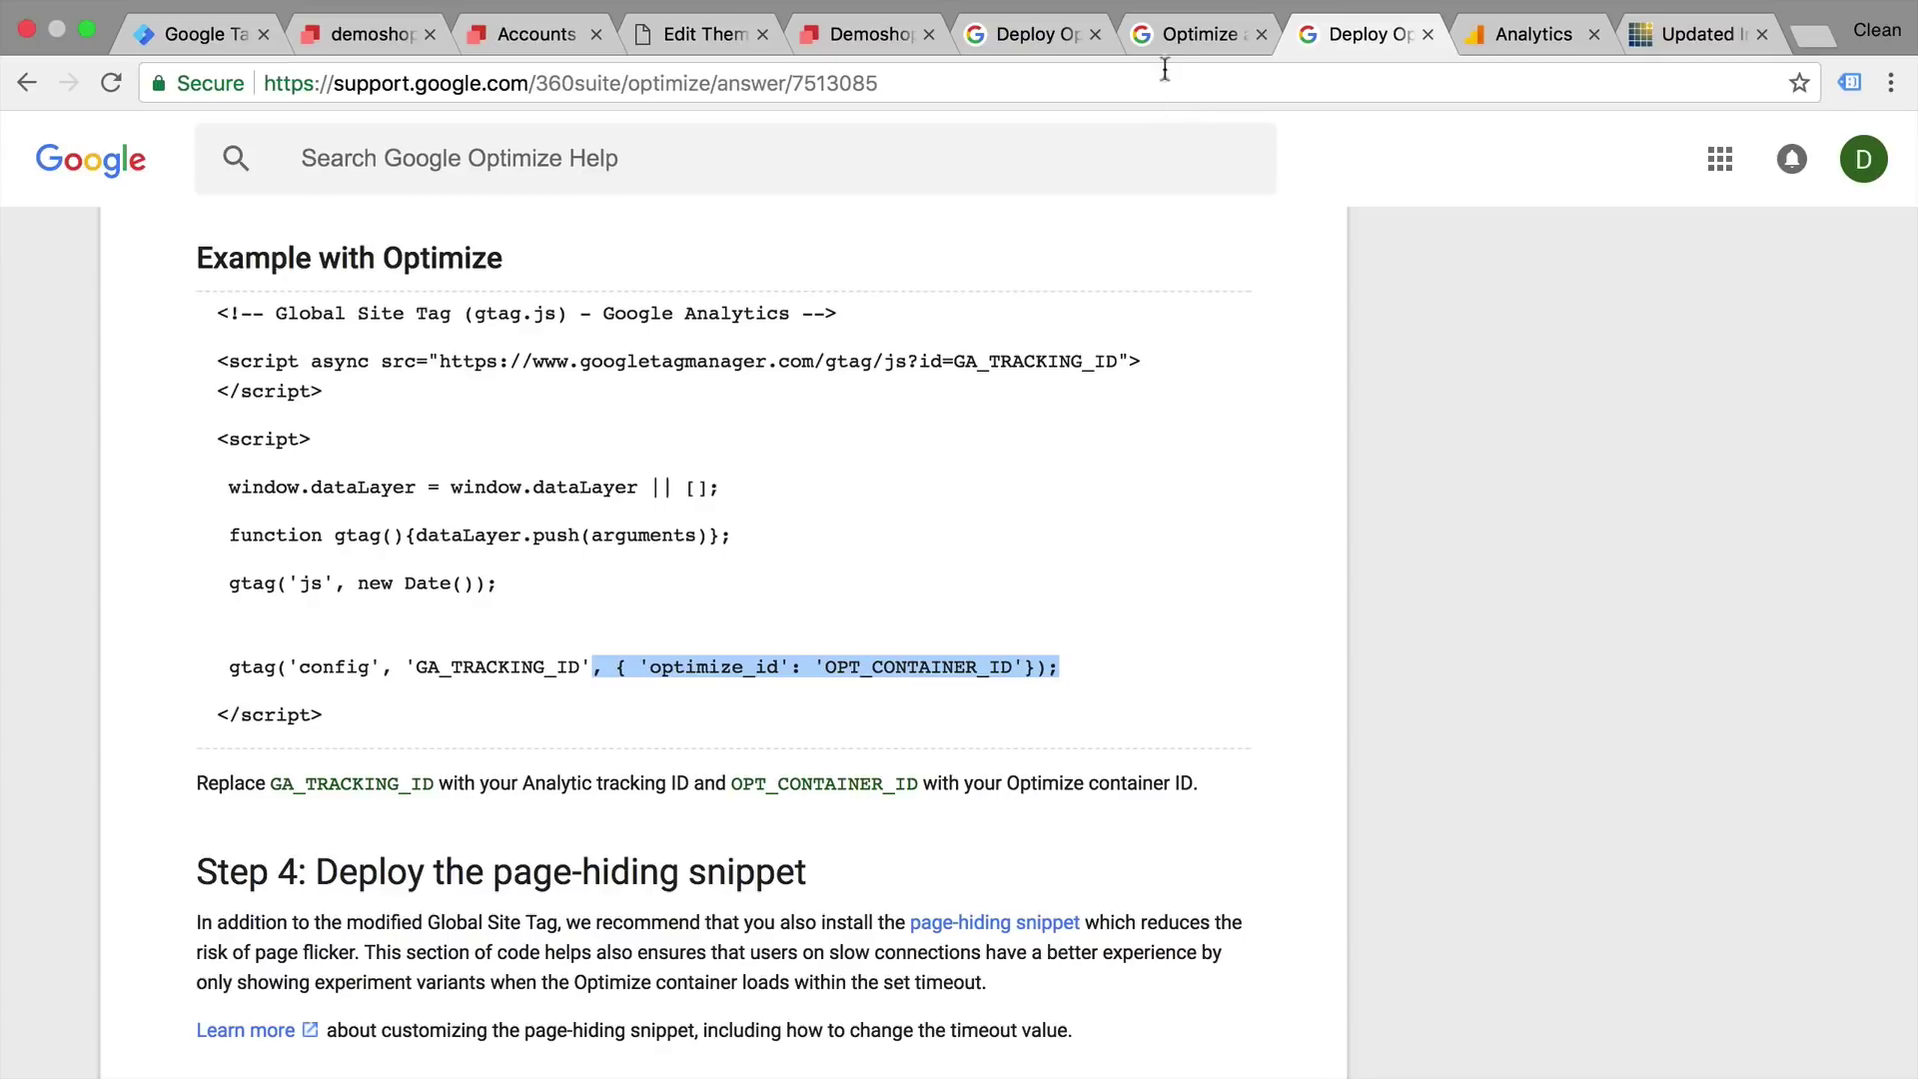
left_click(699, 34)
left_click(665, 630)
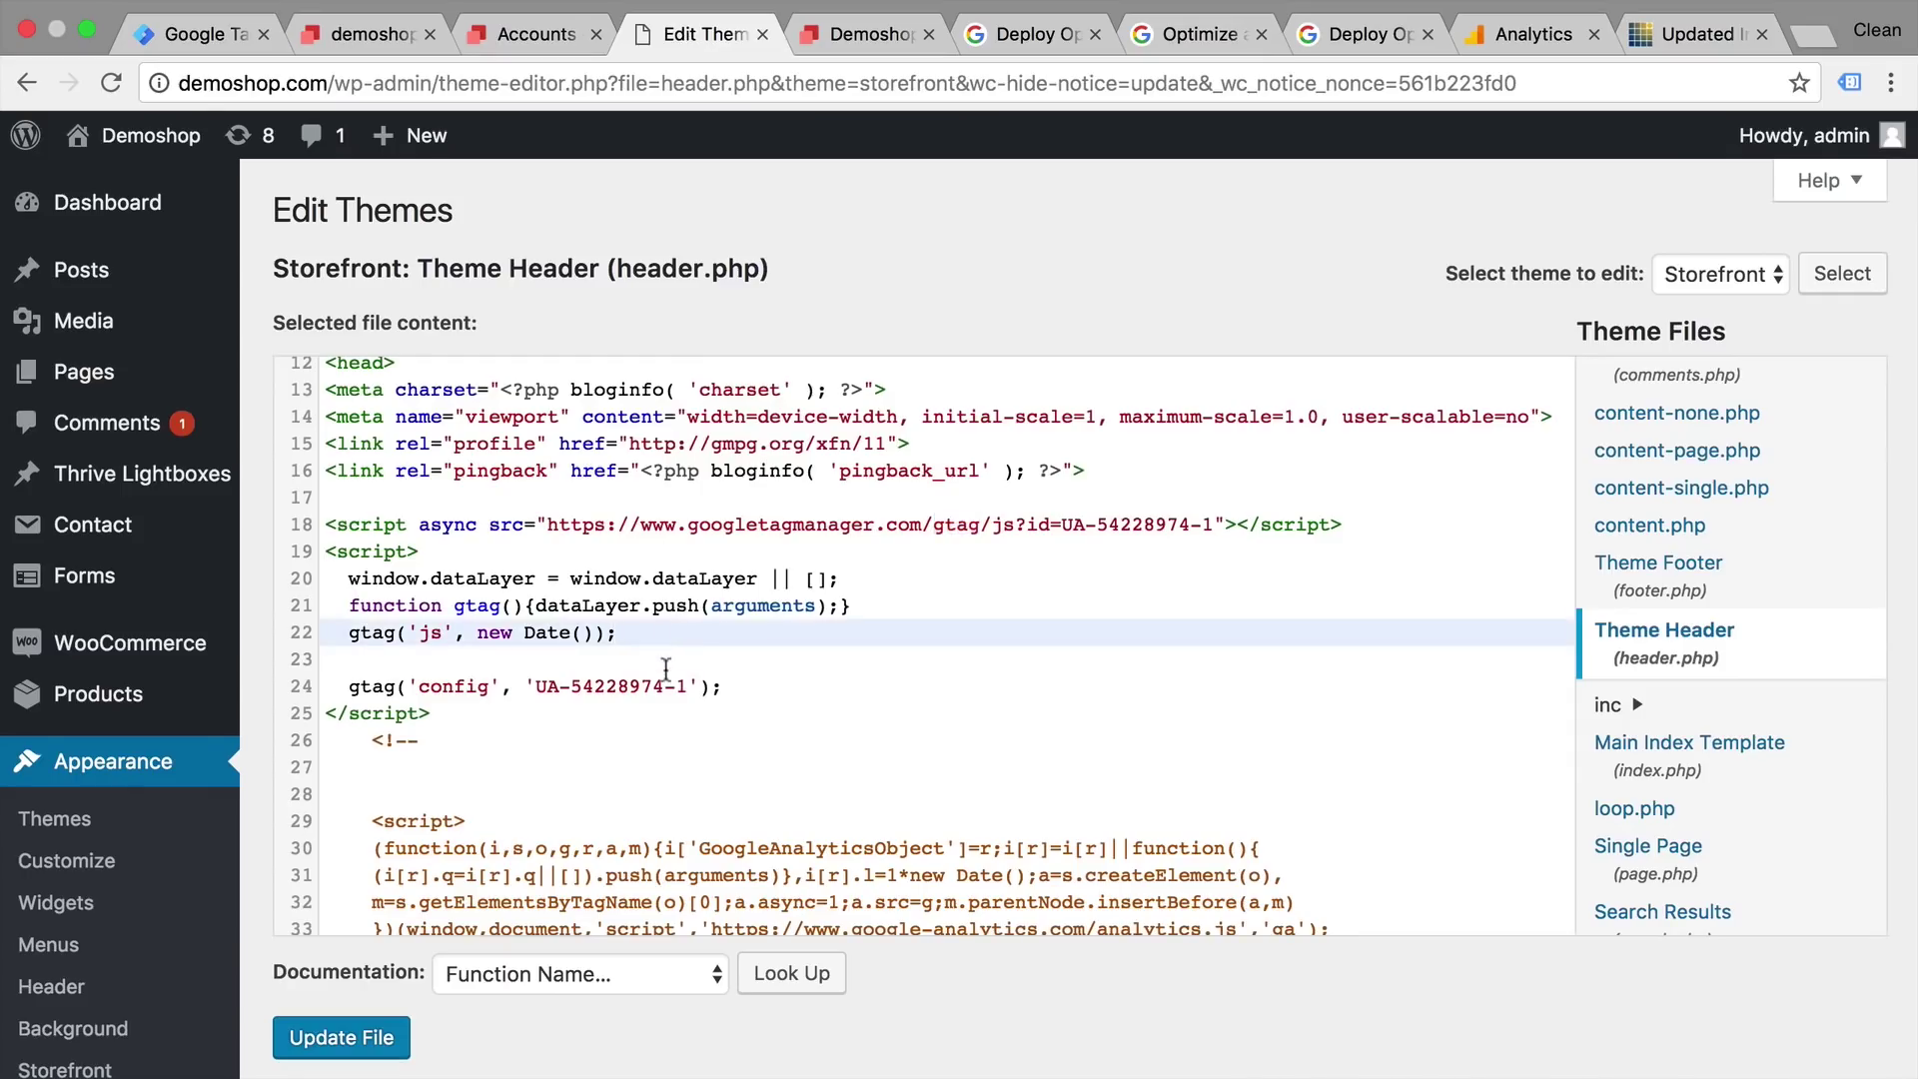
left_click(701, 687)
left_click_drag(702, 687, 775, 687)
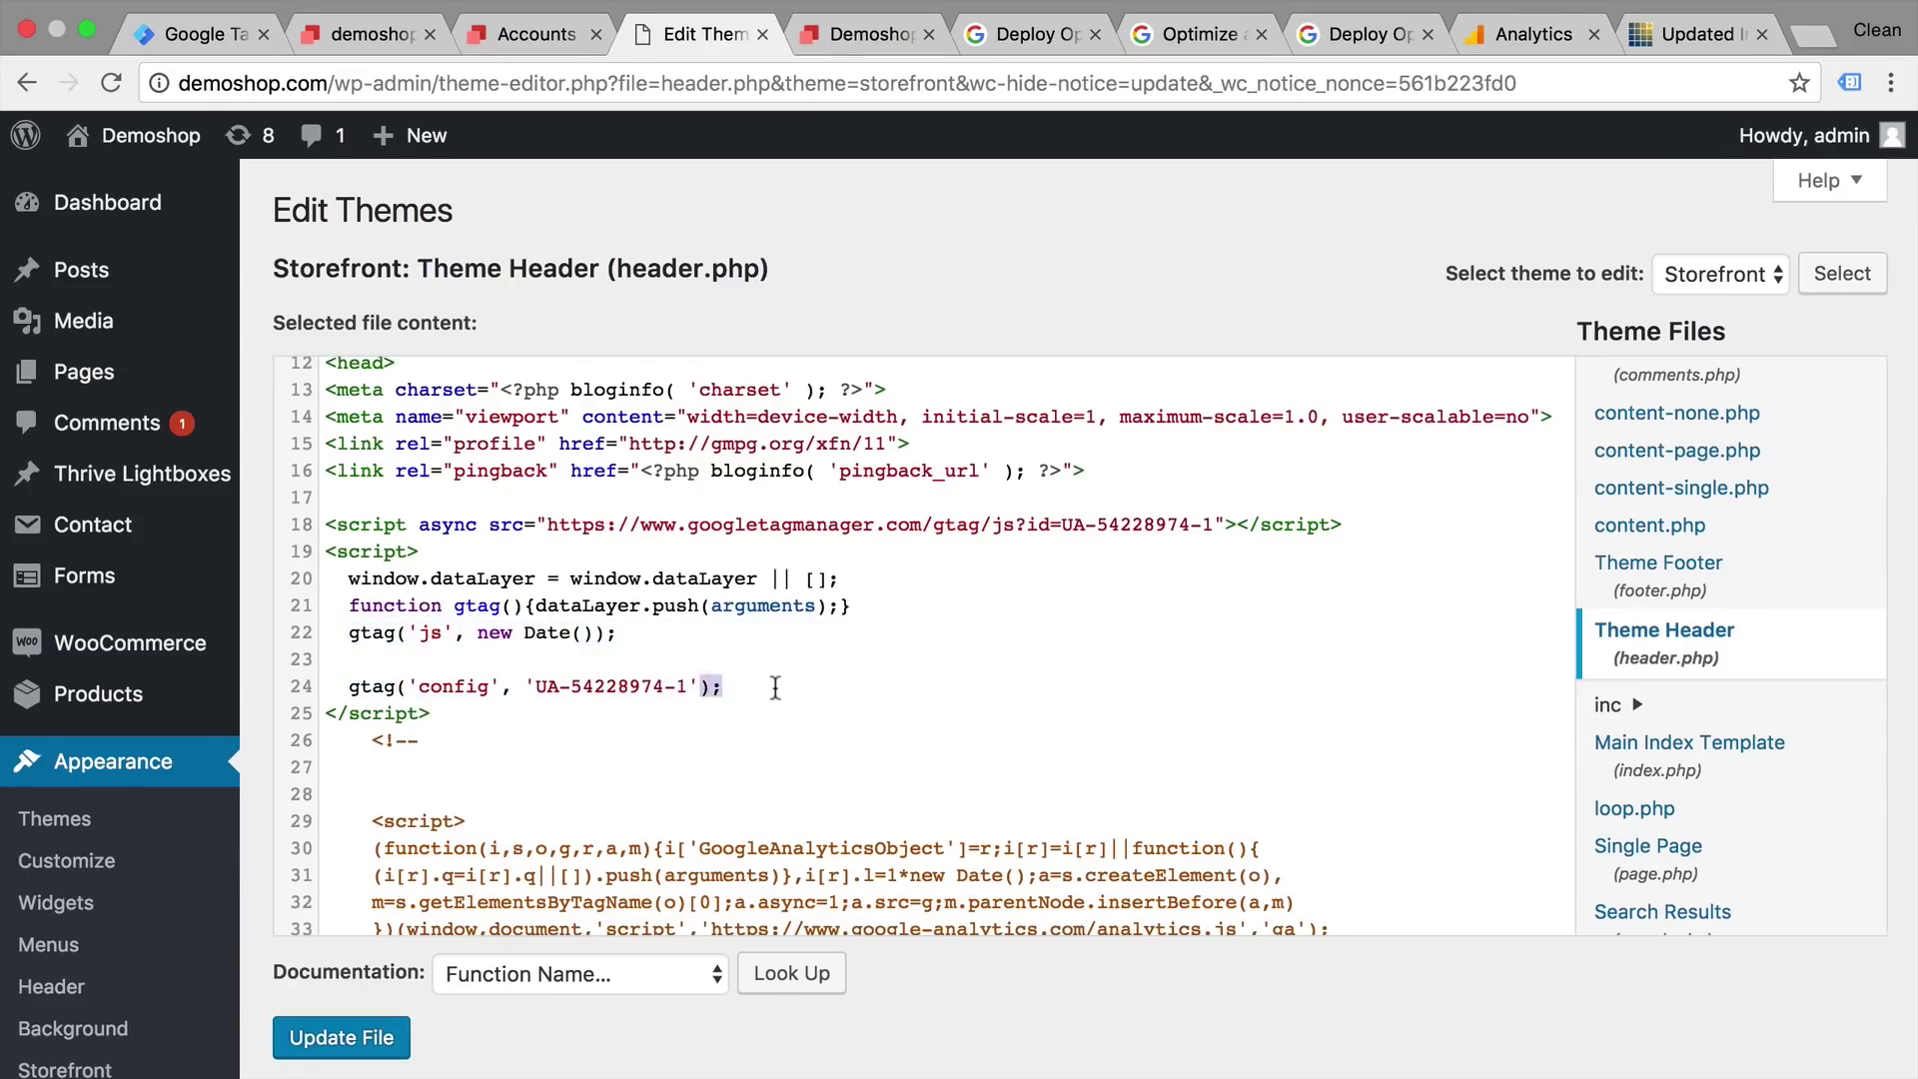
key("super+v")
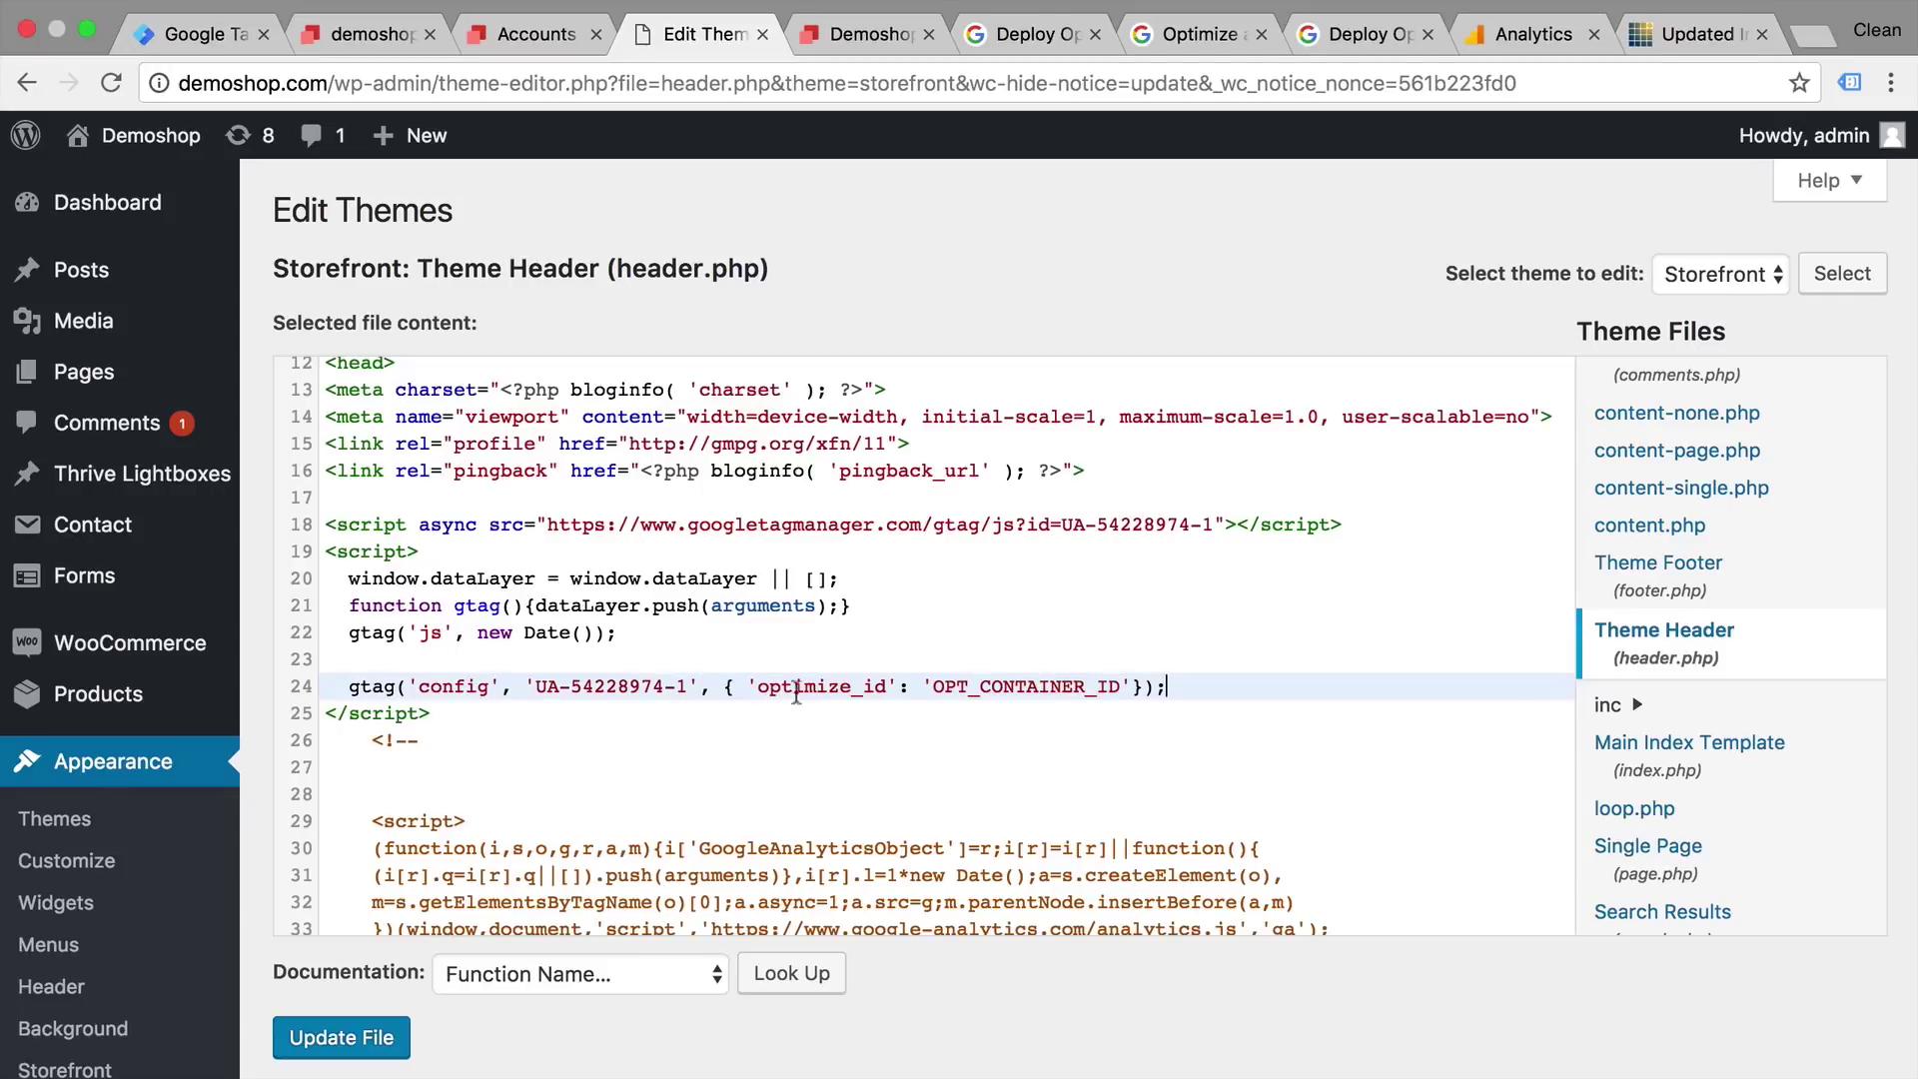
Replace the OPT_CONTAINER_ID placeholder with container ID GTM-KWXSQDT from the Deploy Optimise instructions and save header.php
double_click(1025, 687)
left_click(395, 34)
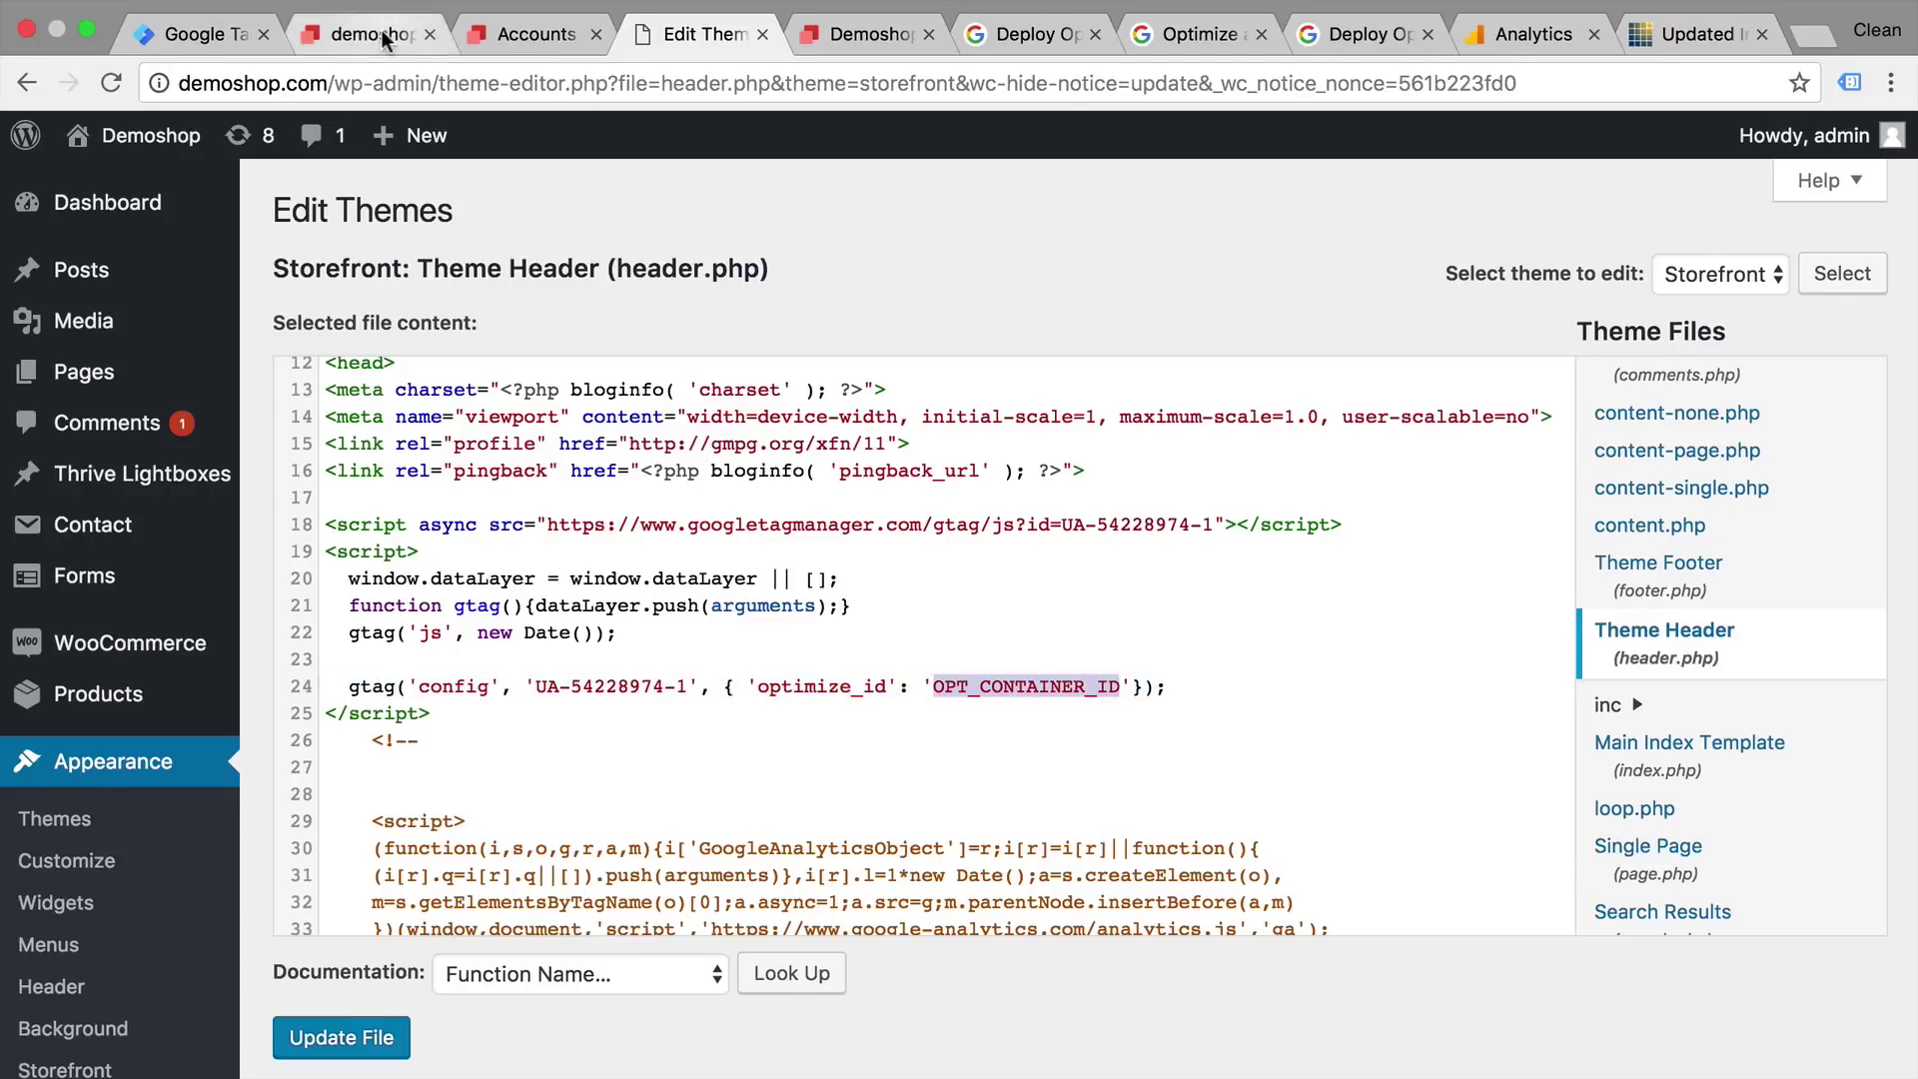
mouse_move(764, 507)
left_mouse_down()
mouse_move(653, 506)
mouse_move(753, 502)
left_mouse_up()
key("super+c")
left_click(532, 34)
left_click(704, 34)
key("super+v")
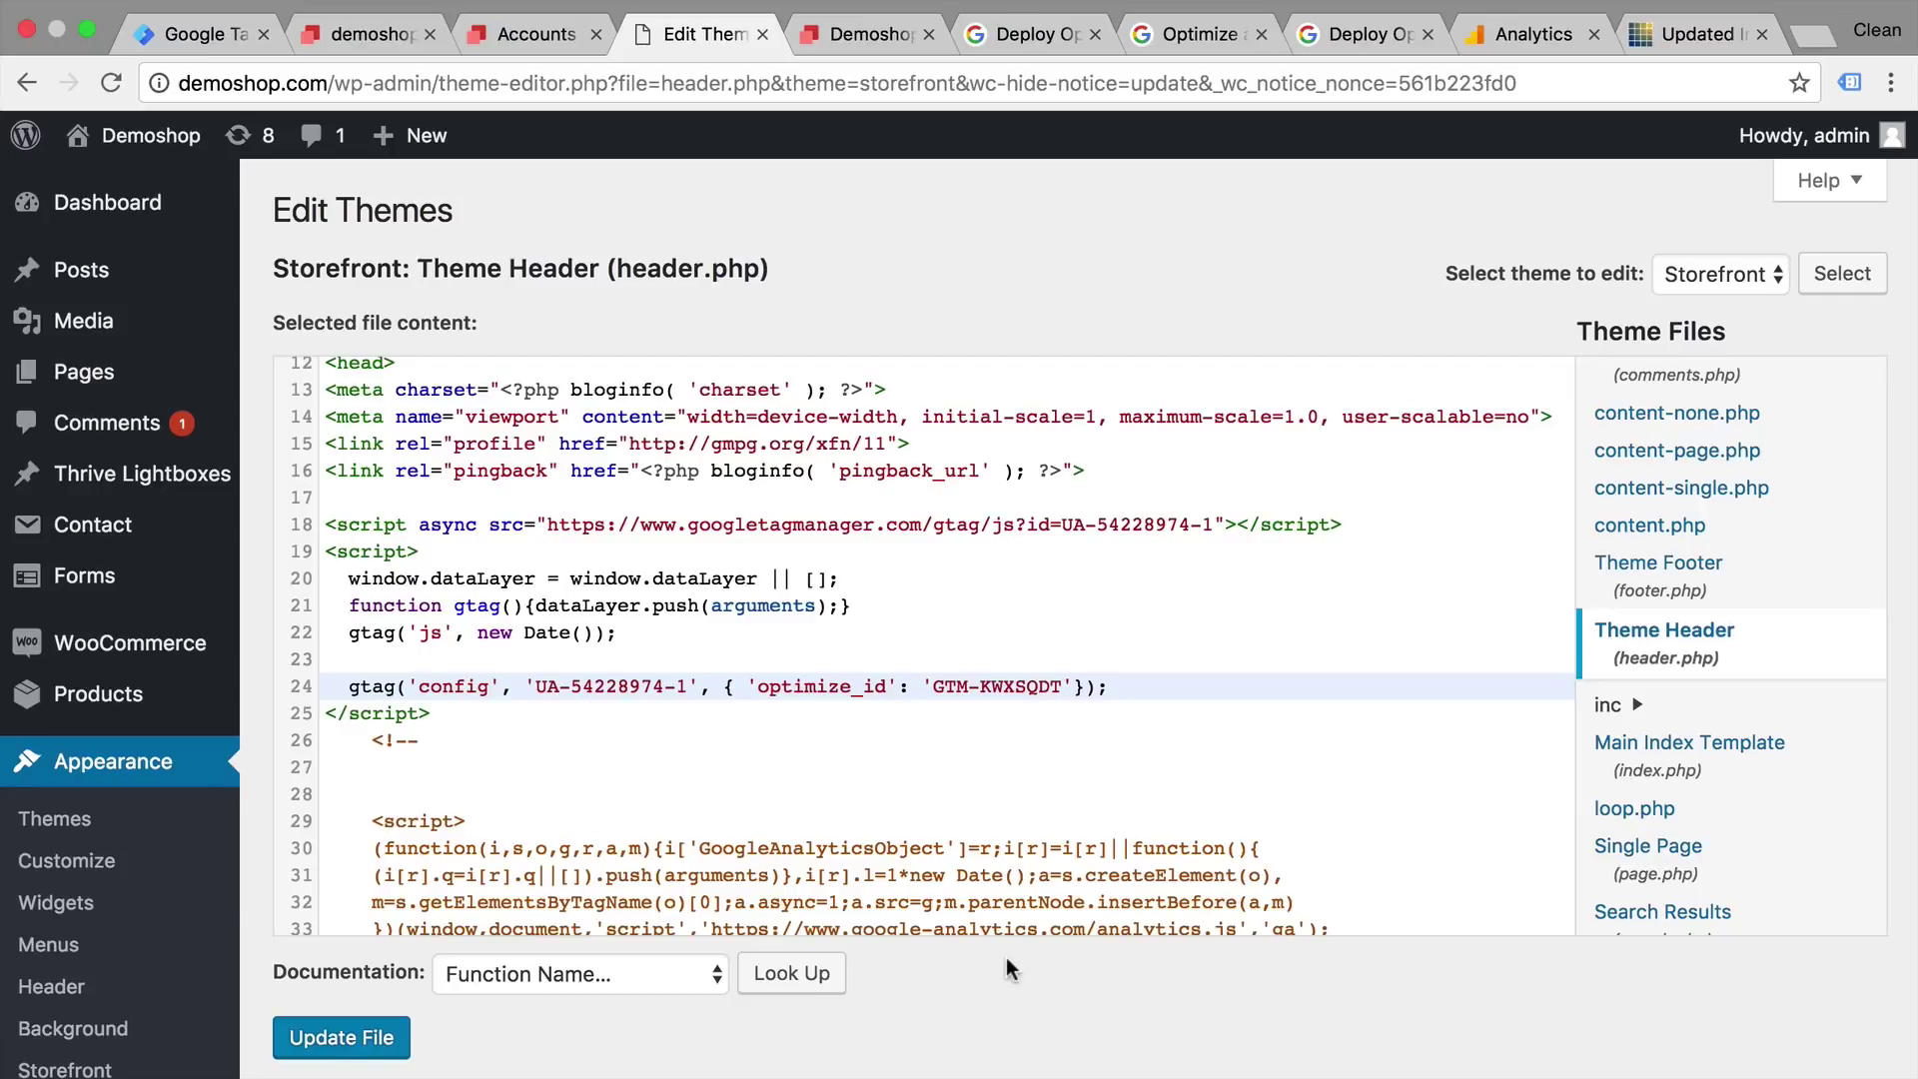
scroll(949, 961, "down", 1)
left_click(304, 977)
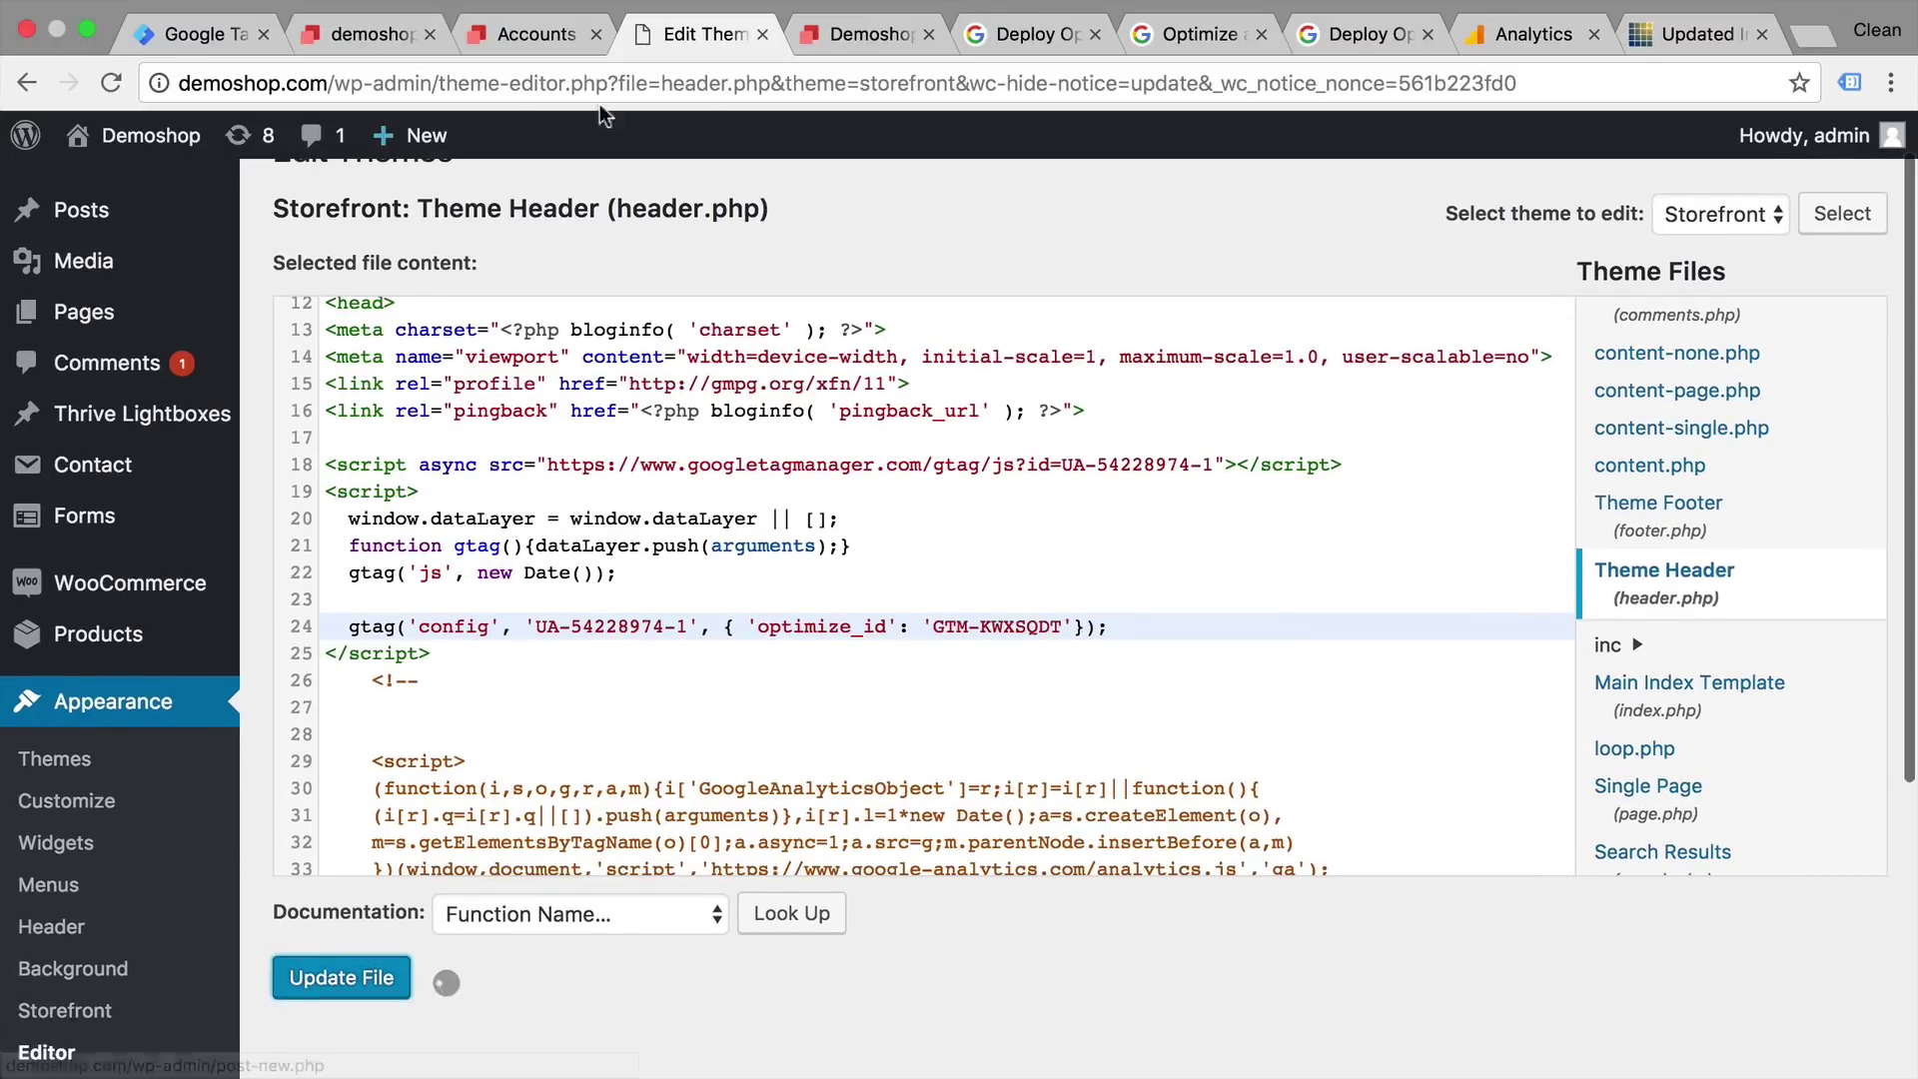
Reload the Demoshop storefront and inspect its Global site tag, Google Optimize and Google Analytics entries in Tag Assistant
left_click(837, 40)
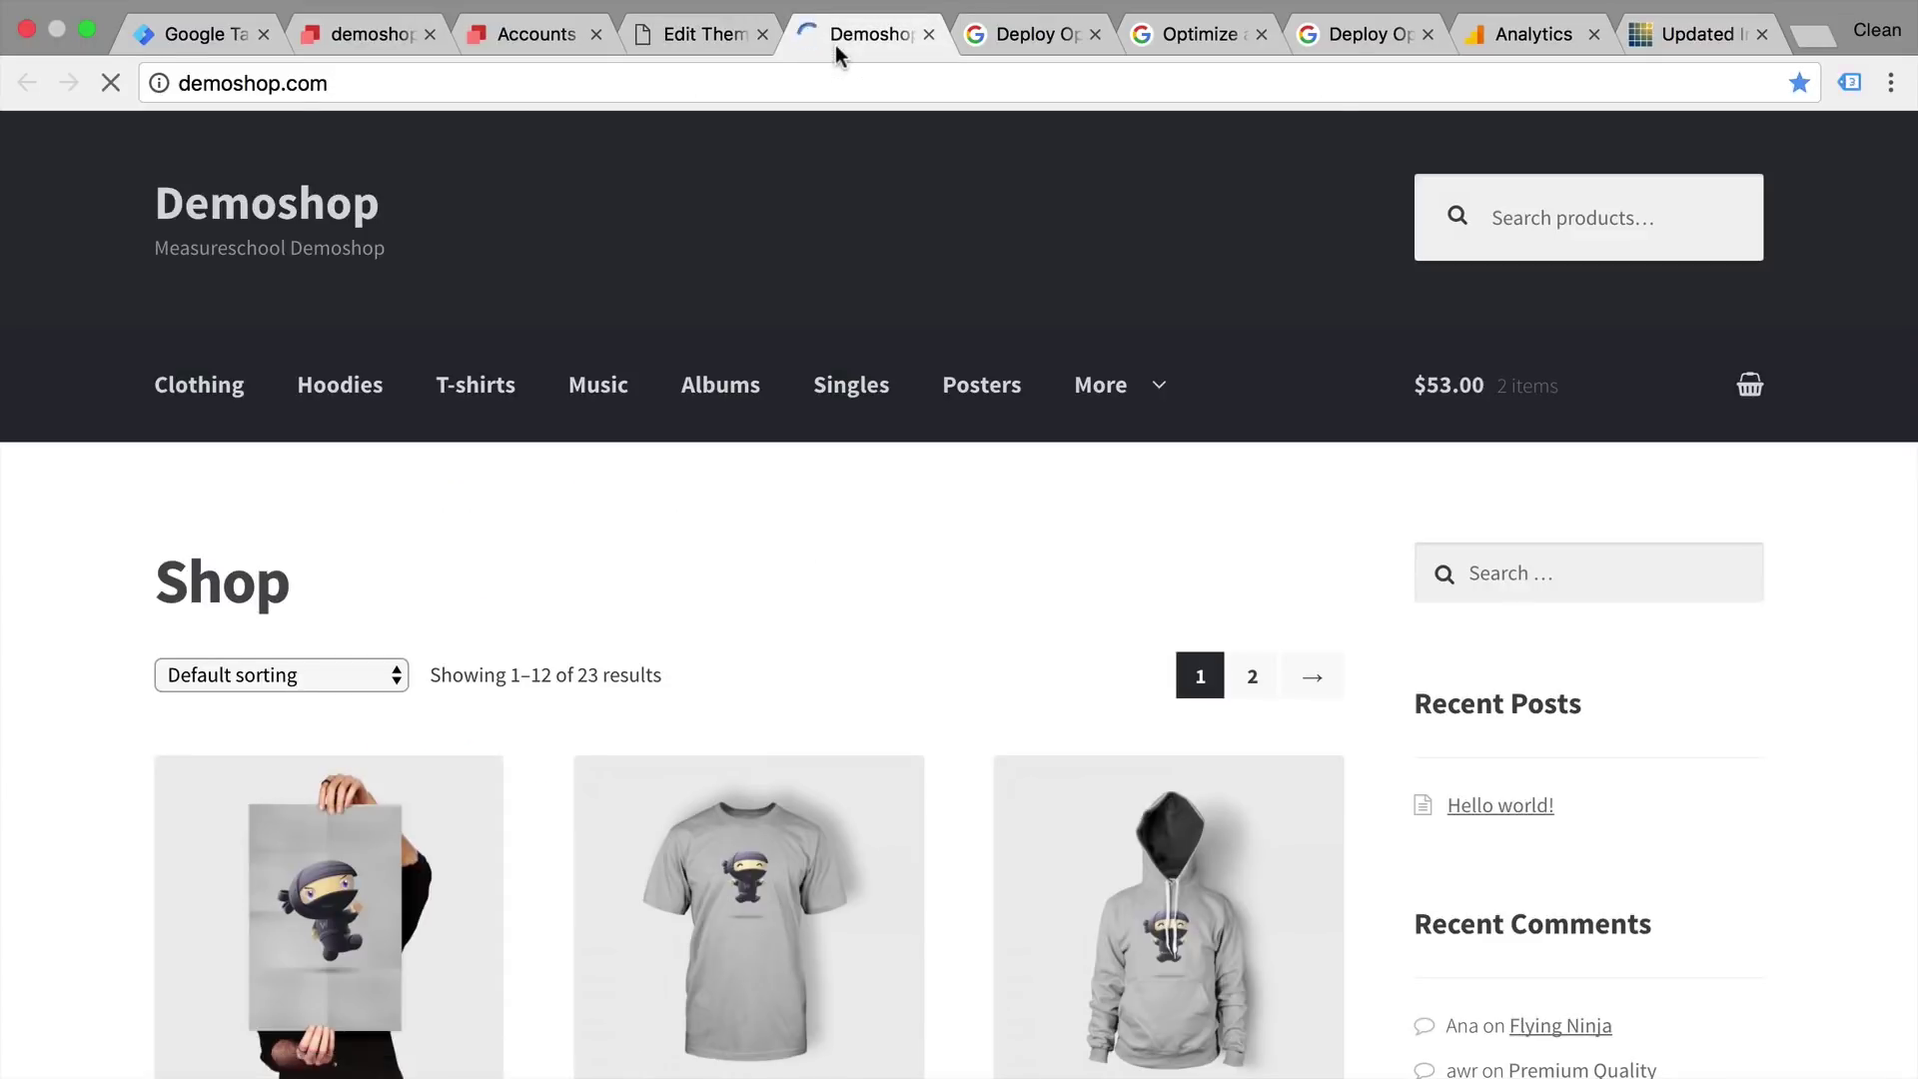
left_click(1850, 82)
left_click(1409, 300)
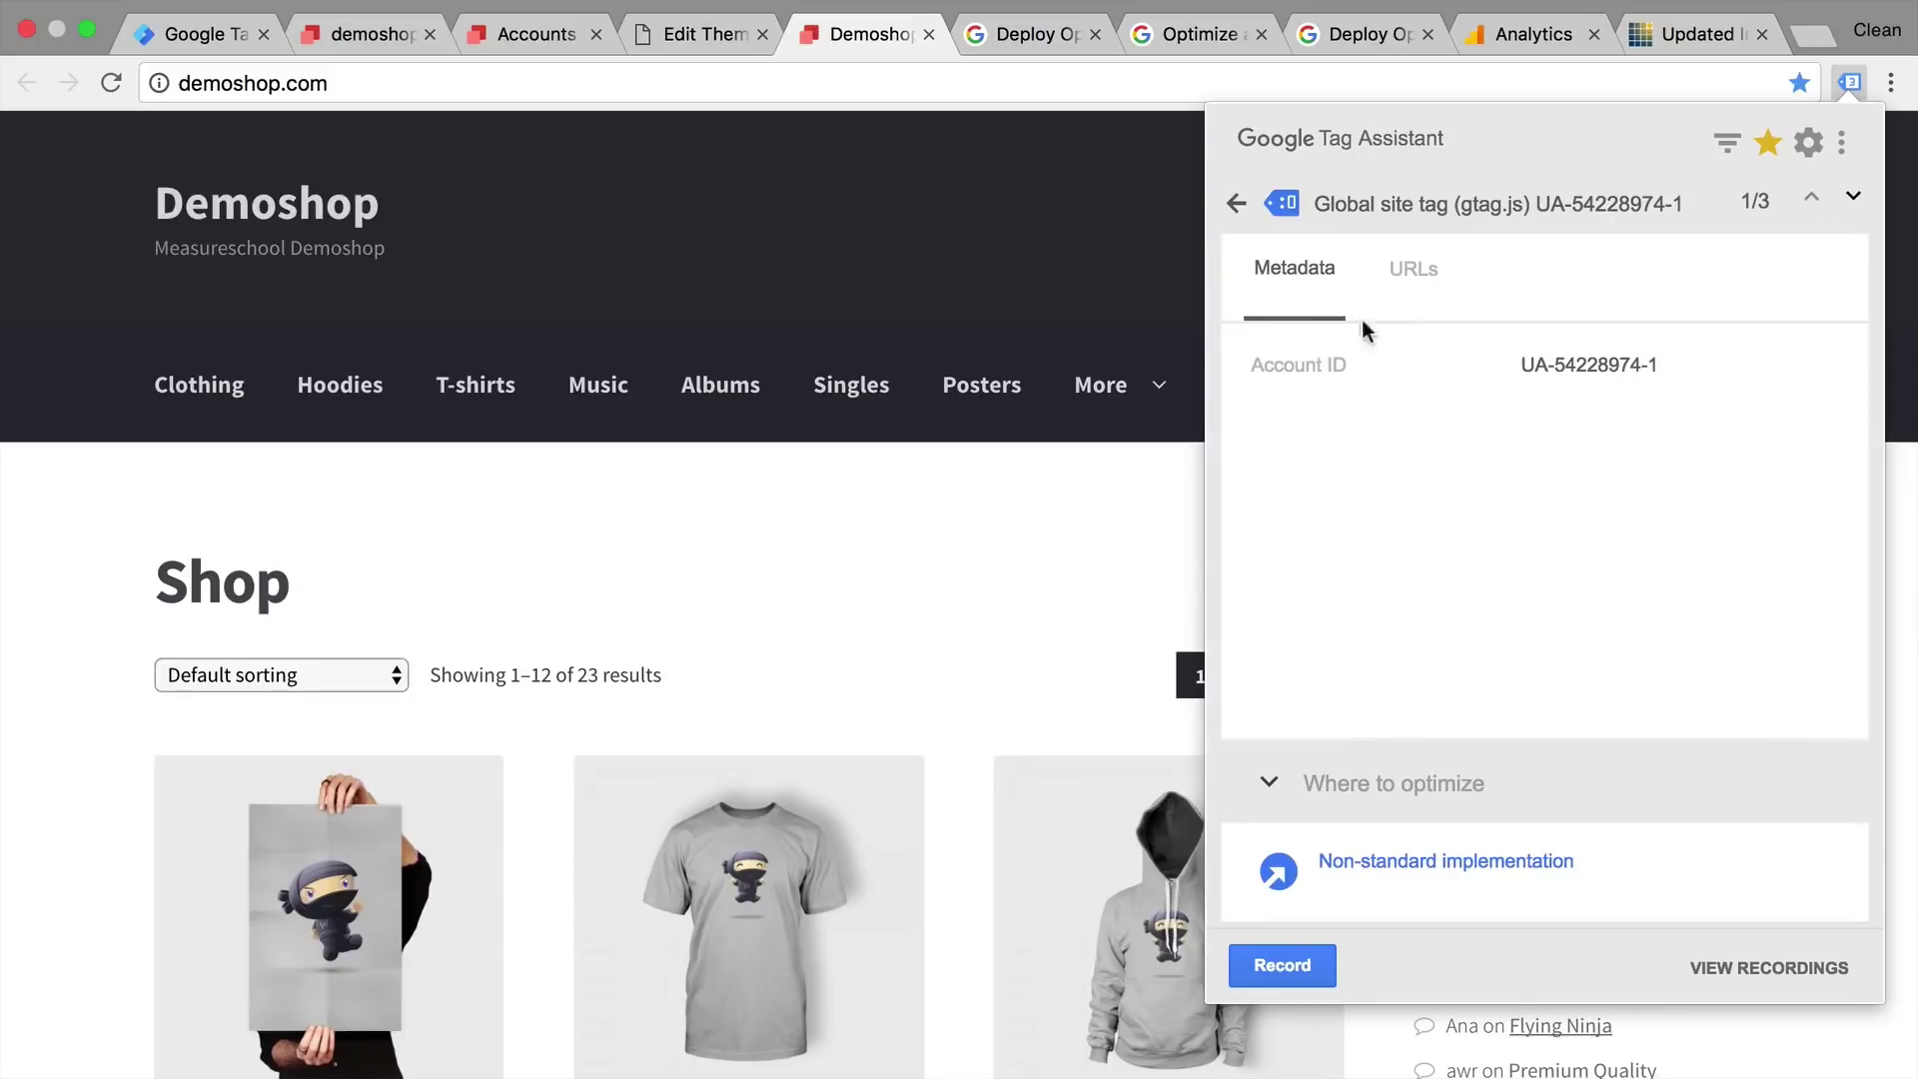
left_click(1240, 207)
left_click(1374, 531)
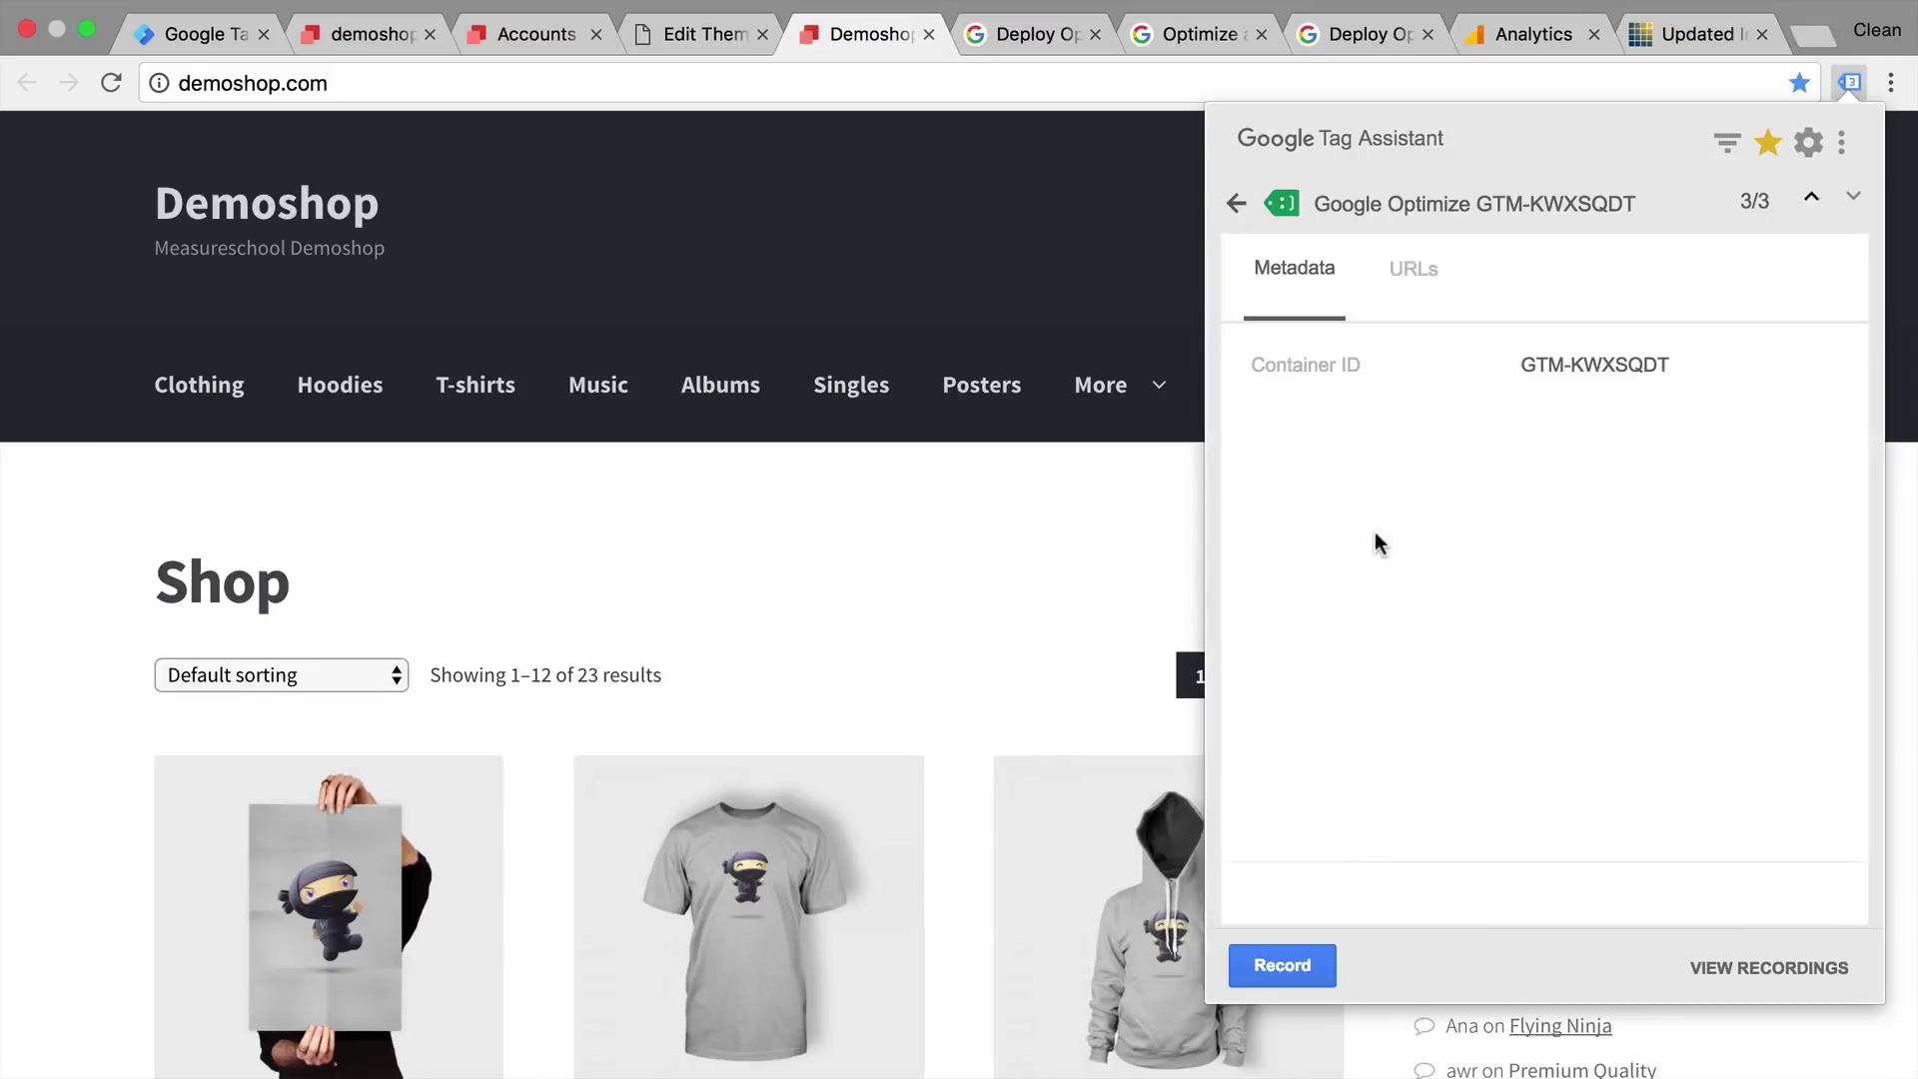
left_click(1238, 204)
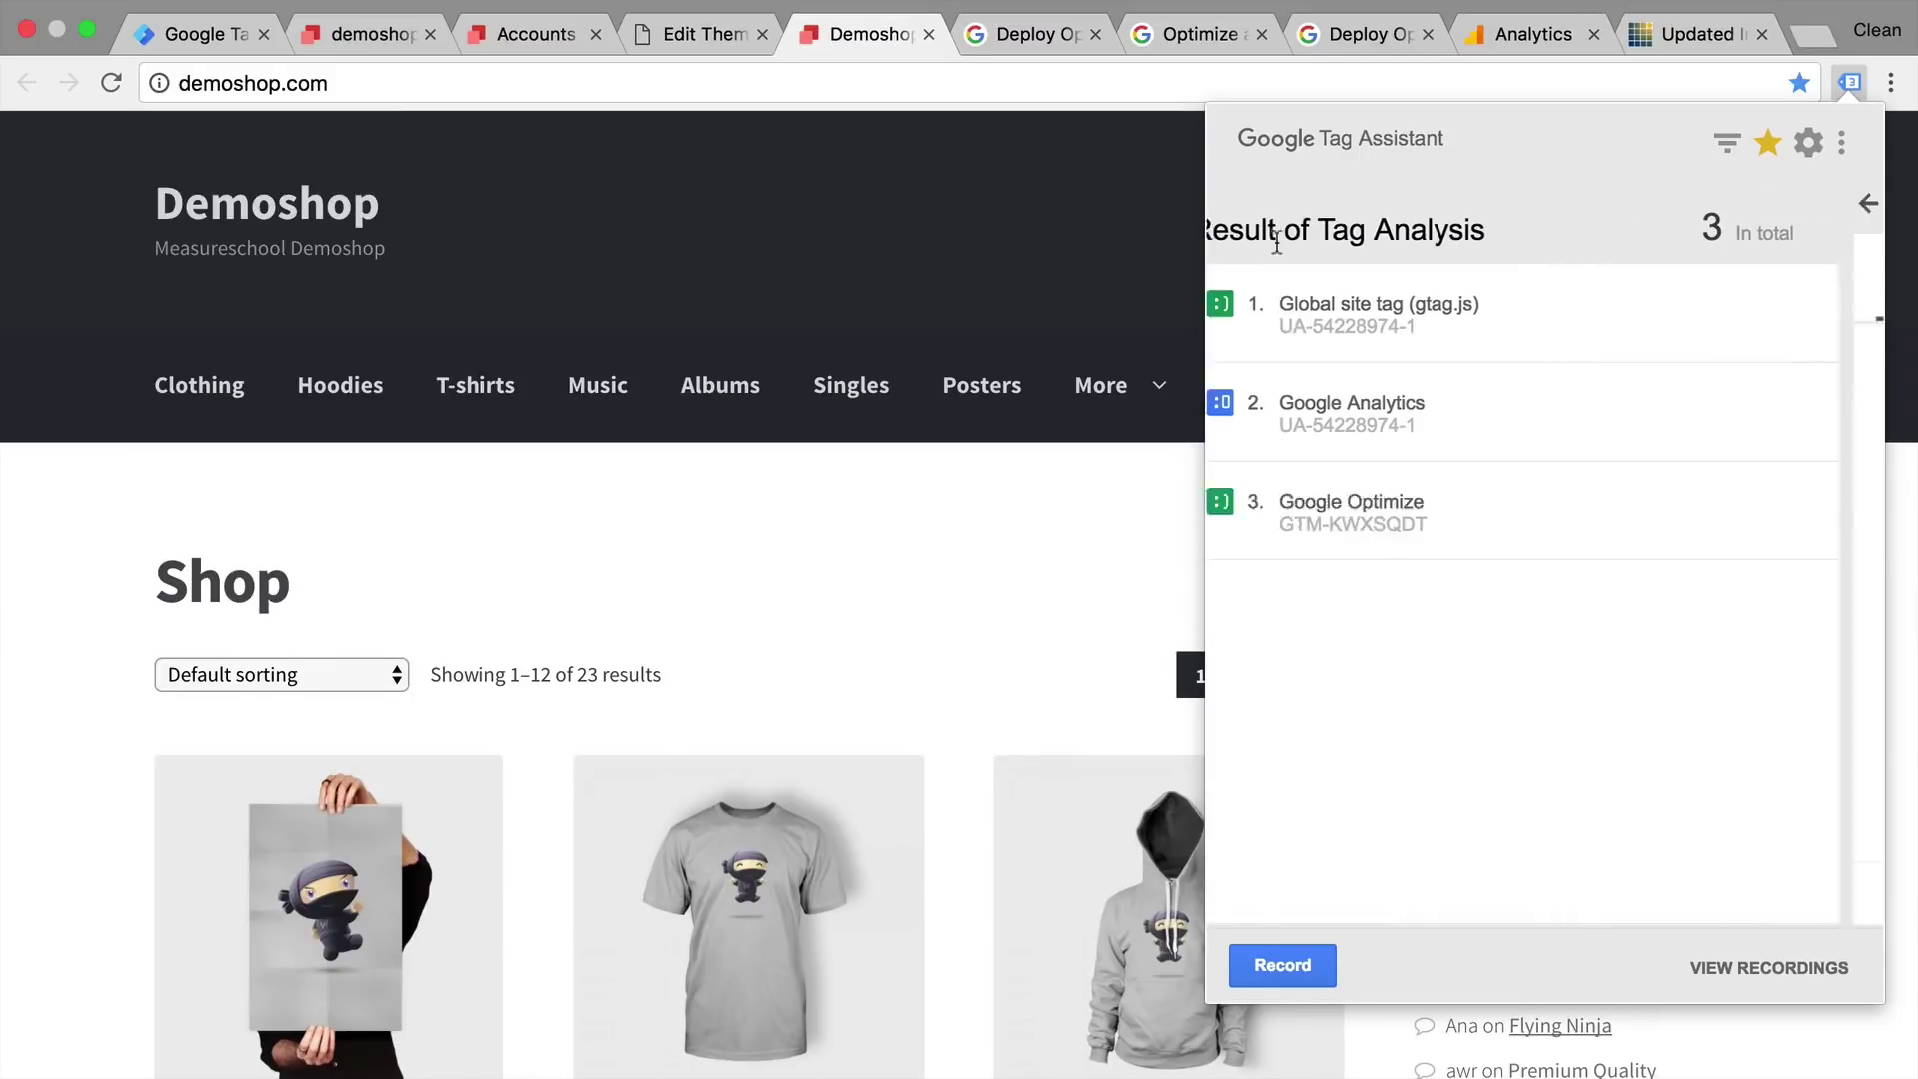
left_click(1344, 422)
left_click(1237, 200)
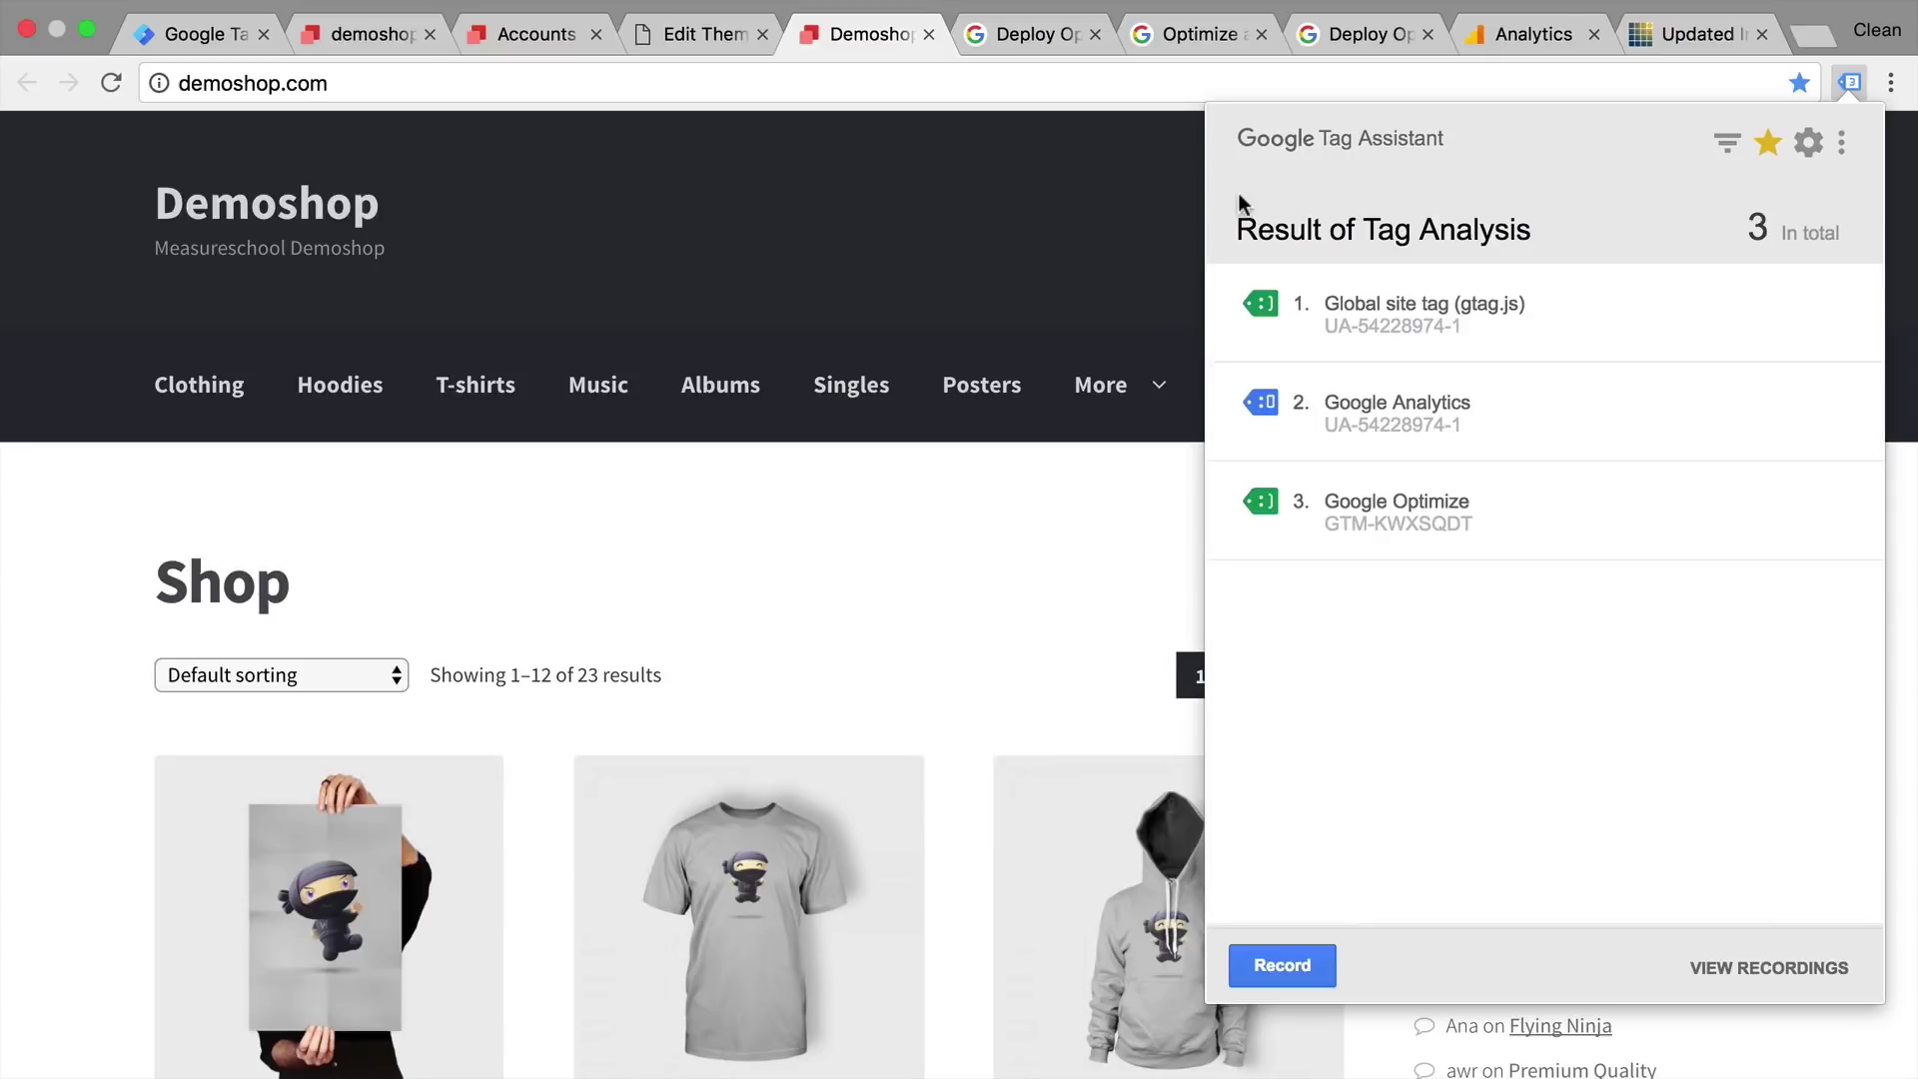
left_click(1053, 226)
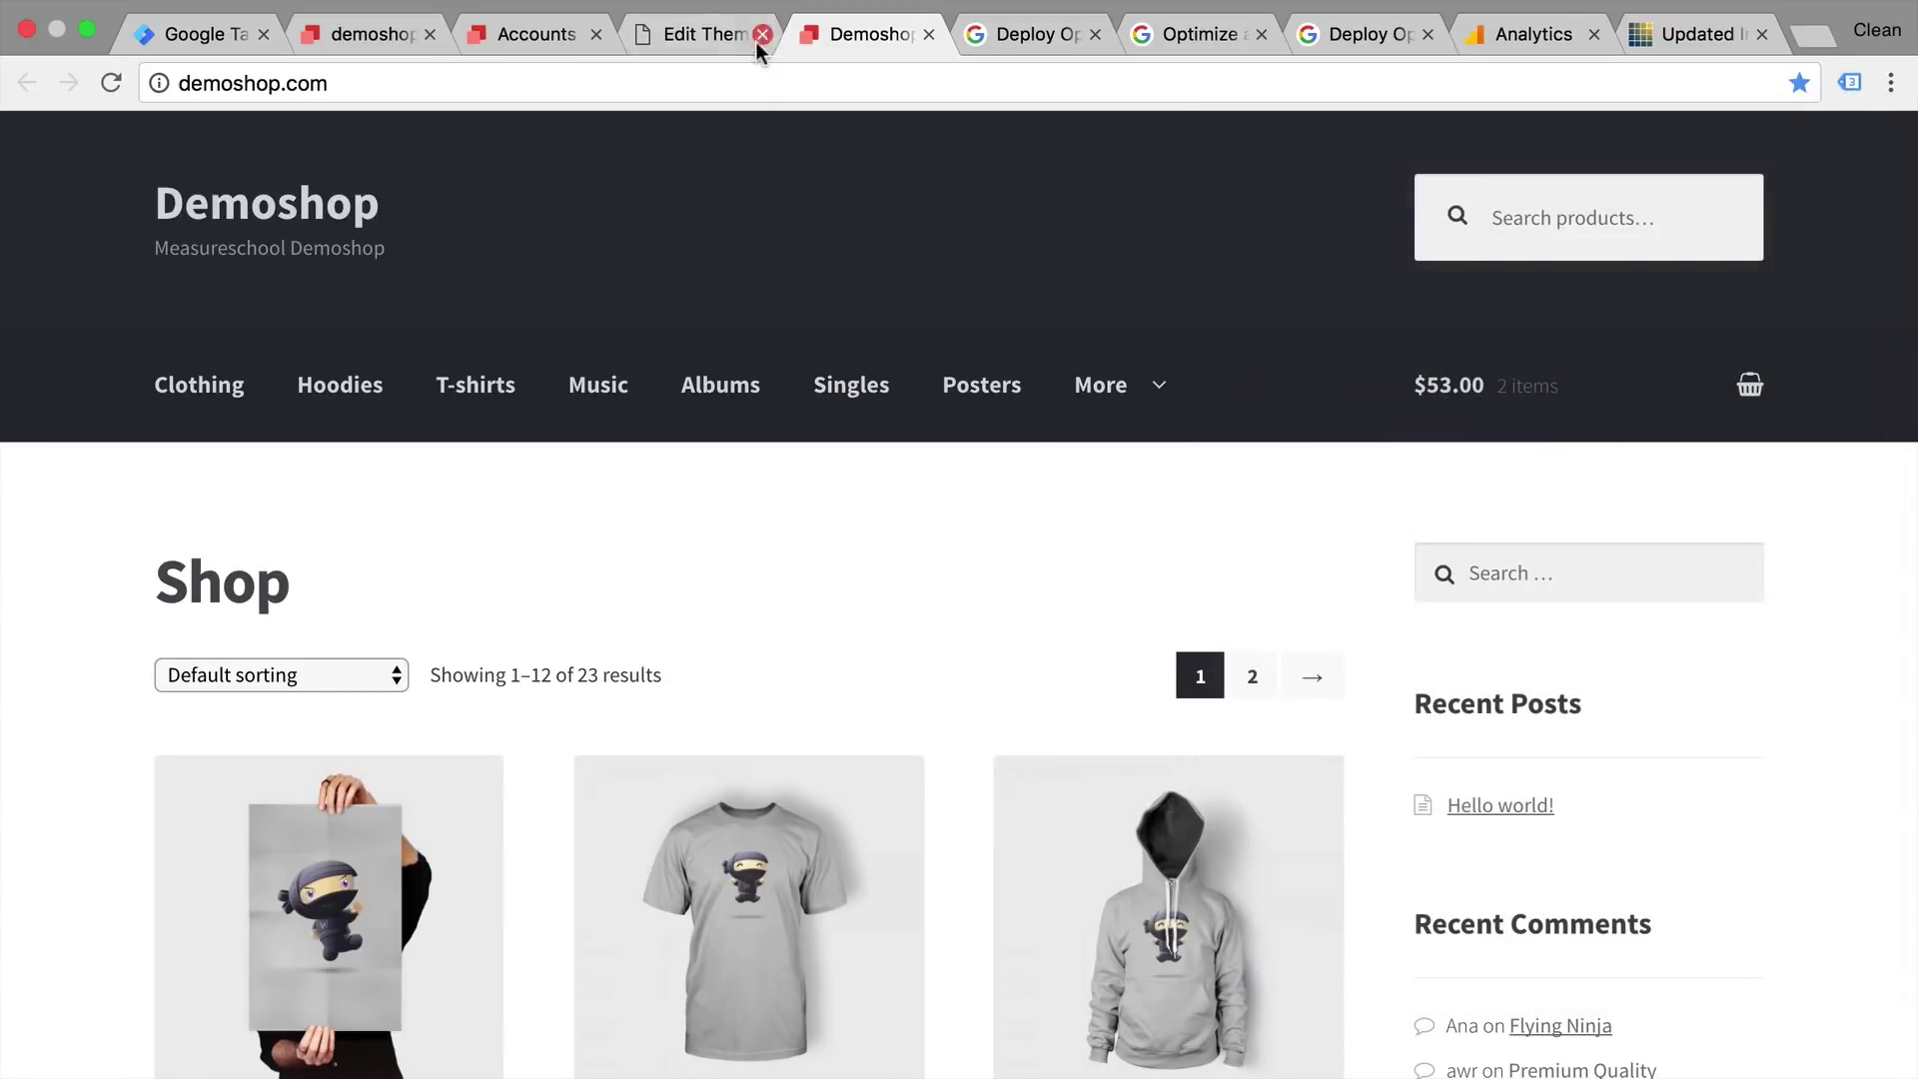
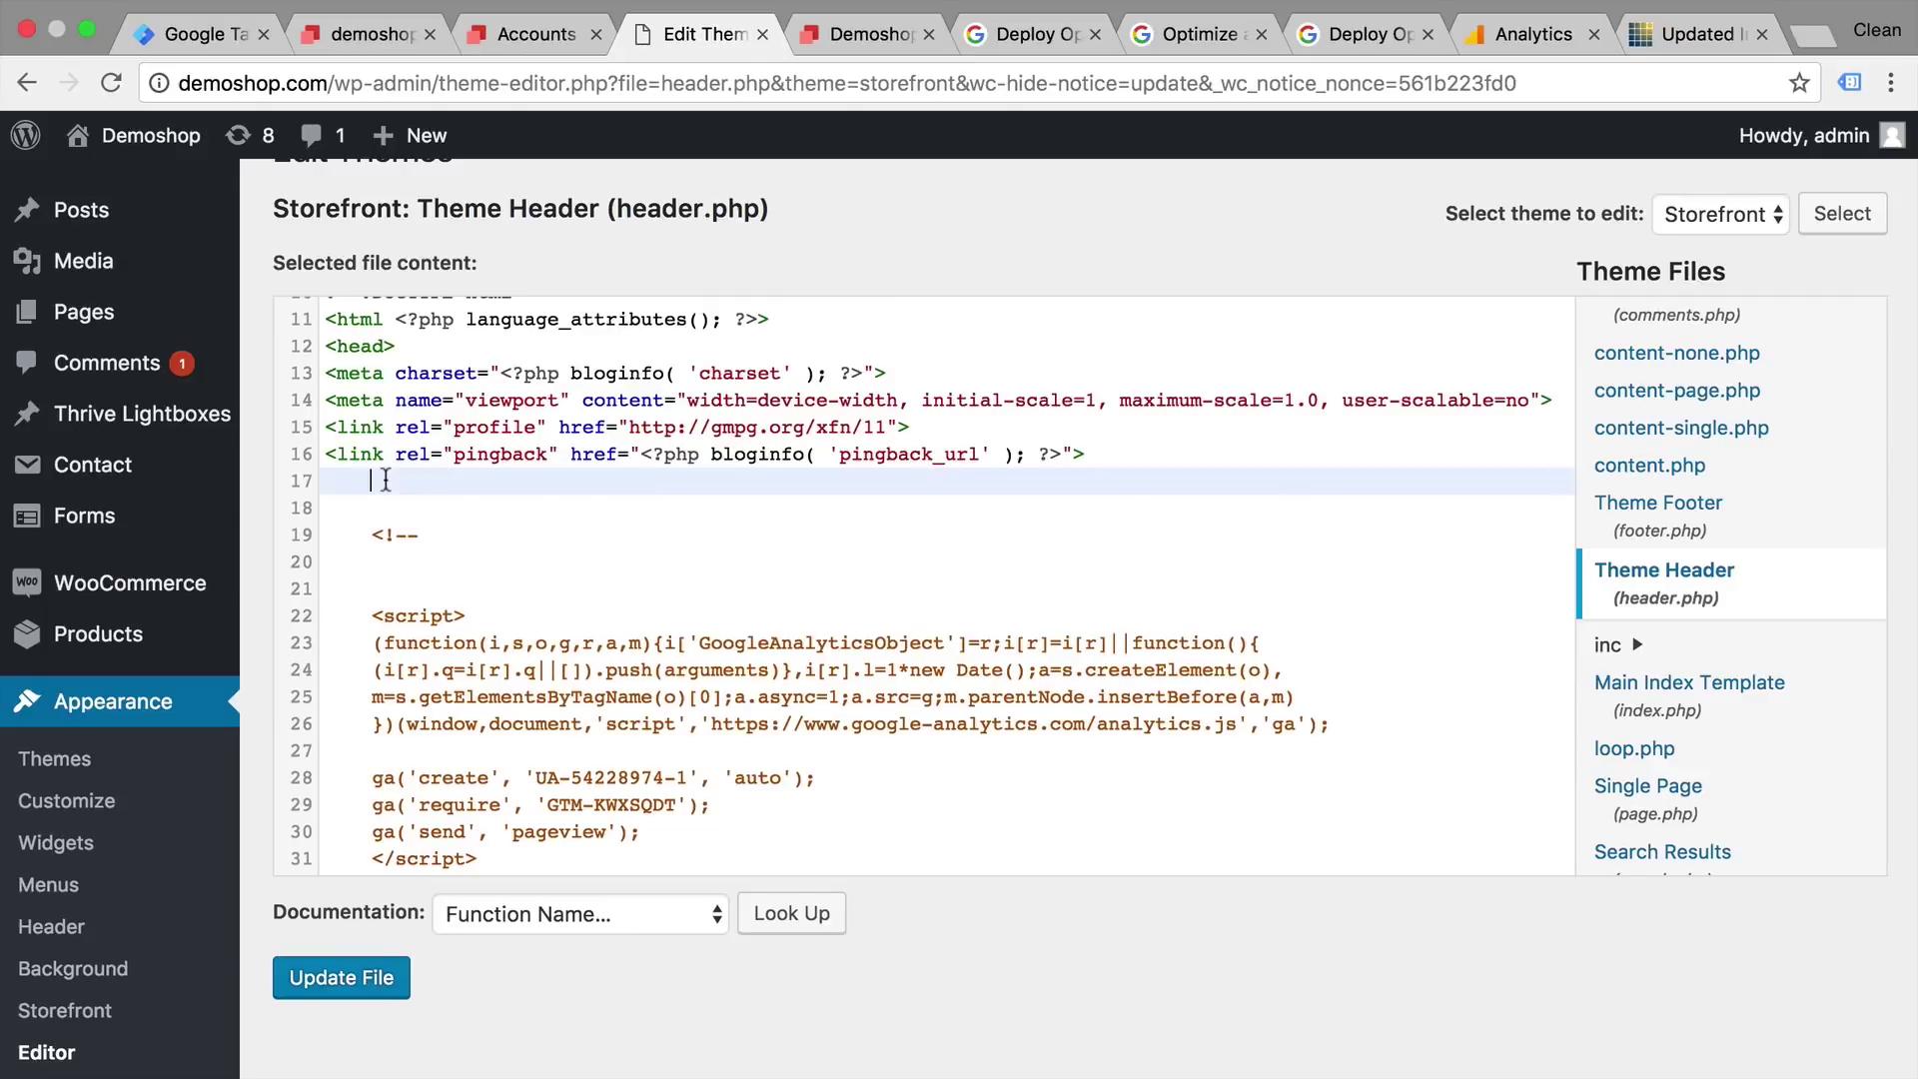
Insert the Google Tag Manager container snippet for GTM-MSRQDP7 into header.php above the commented-out analytics.js script
type("<script>(function(w,d,s,l,i){w[l]=w[l]||[];w[l].push({'gtm.start': new Date().getTime(),event:'gtm.js'});var f=d.getElementsByTagName(s)[0], j=d.createElement(s),dl=l!='dataLayer'?'&l='+l:'';j.async=true;j.src= 'https://www.googletagmanager.com/gtm.js?id='+i+dl;f.parentNode.insertBefore(j,f); })(window,document,'script','dataLayer','GTM-MSRQDP7');</script>")
key("Return")
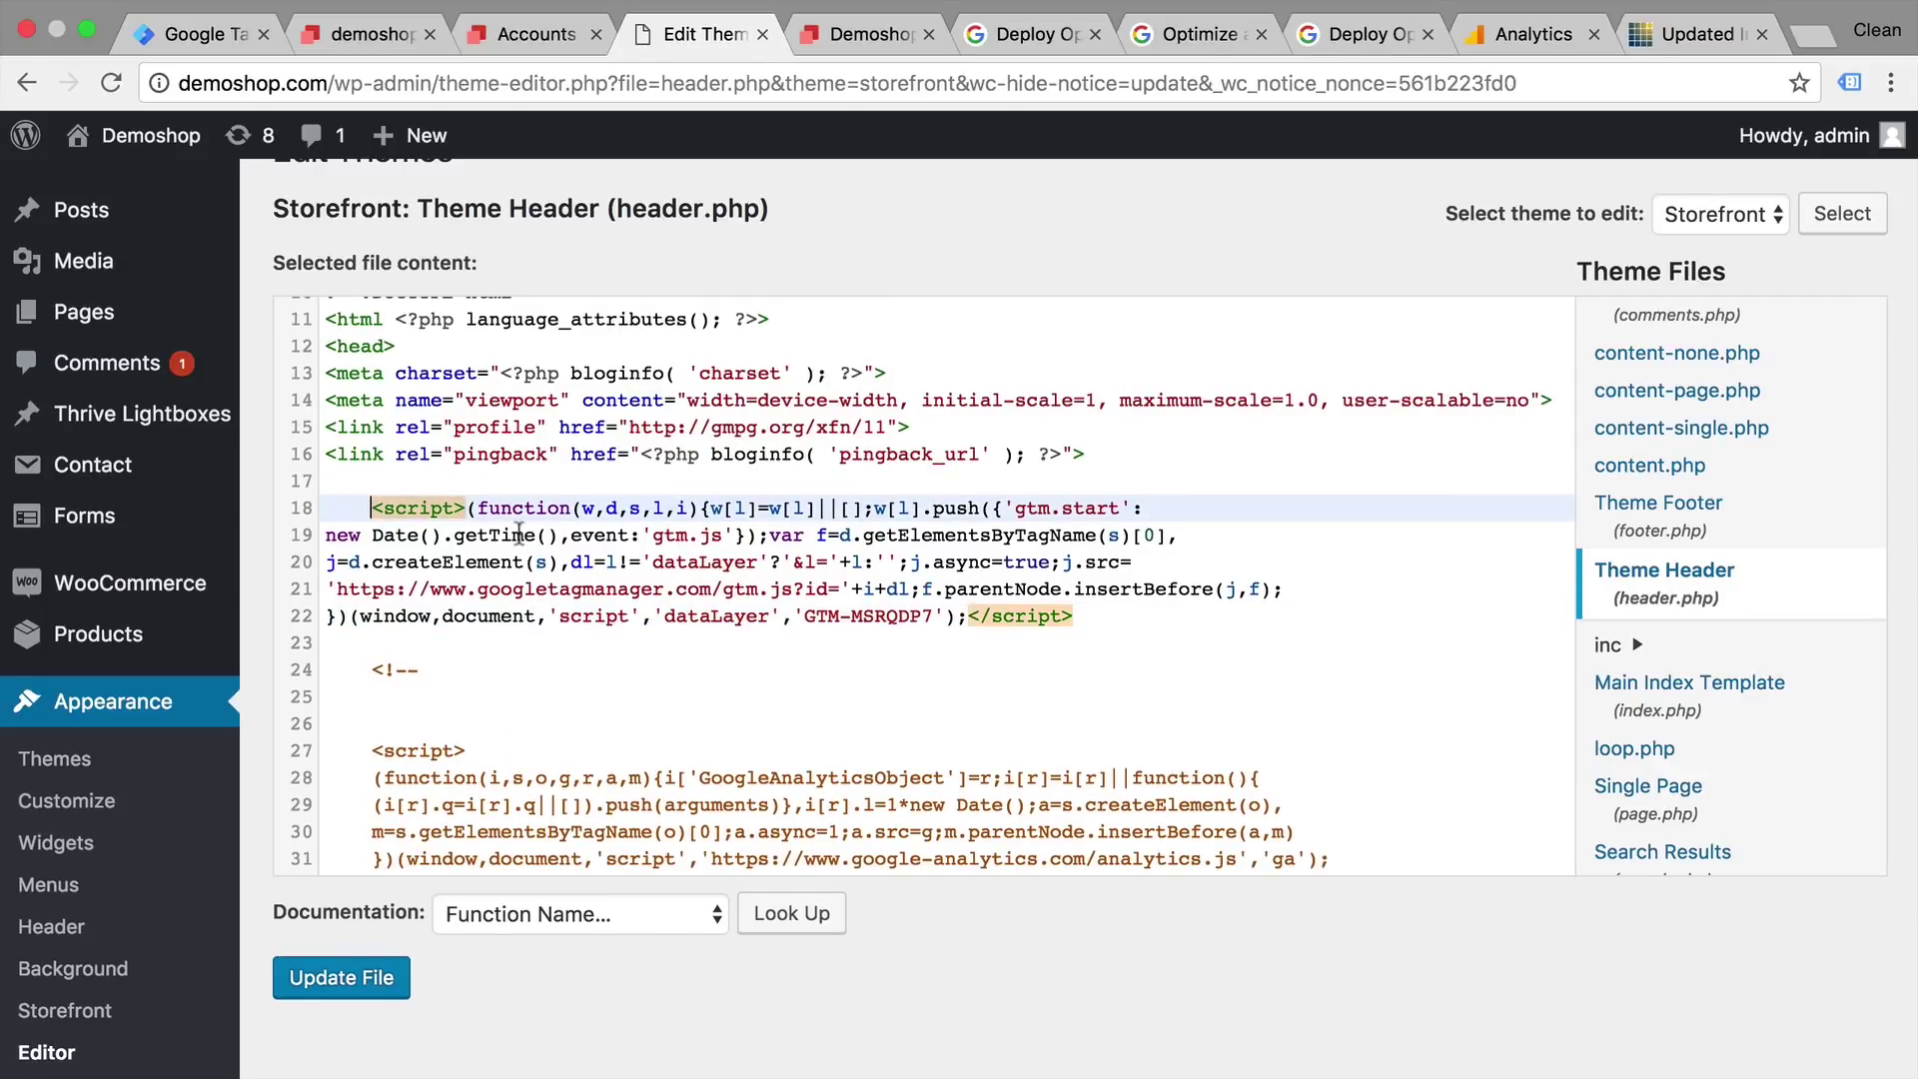
left_click(744, 537)
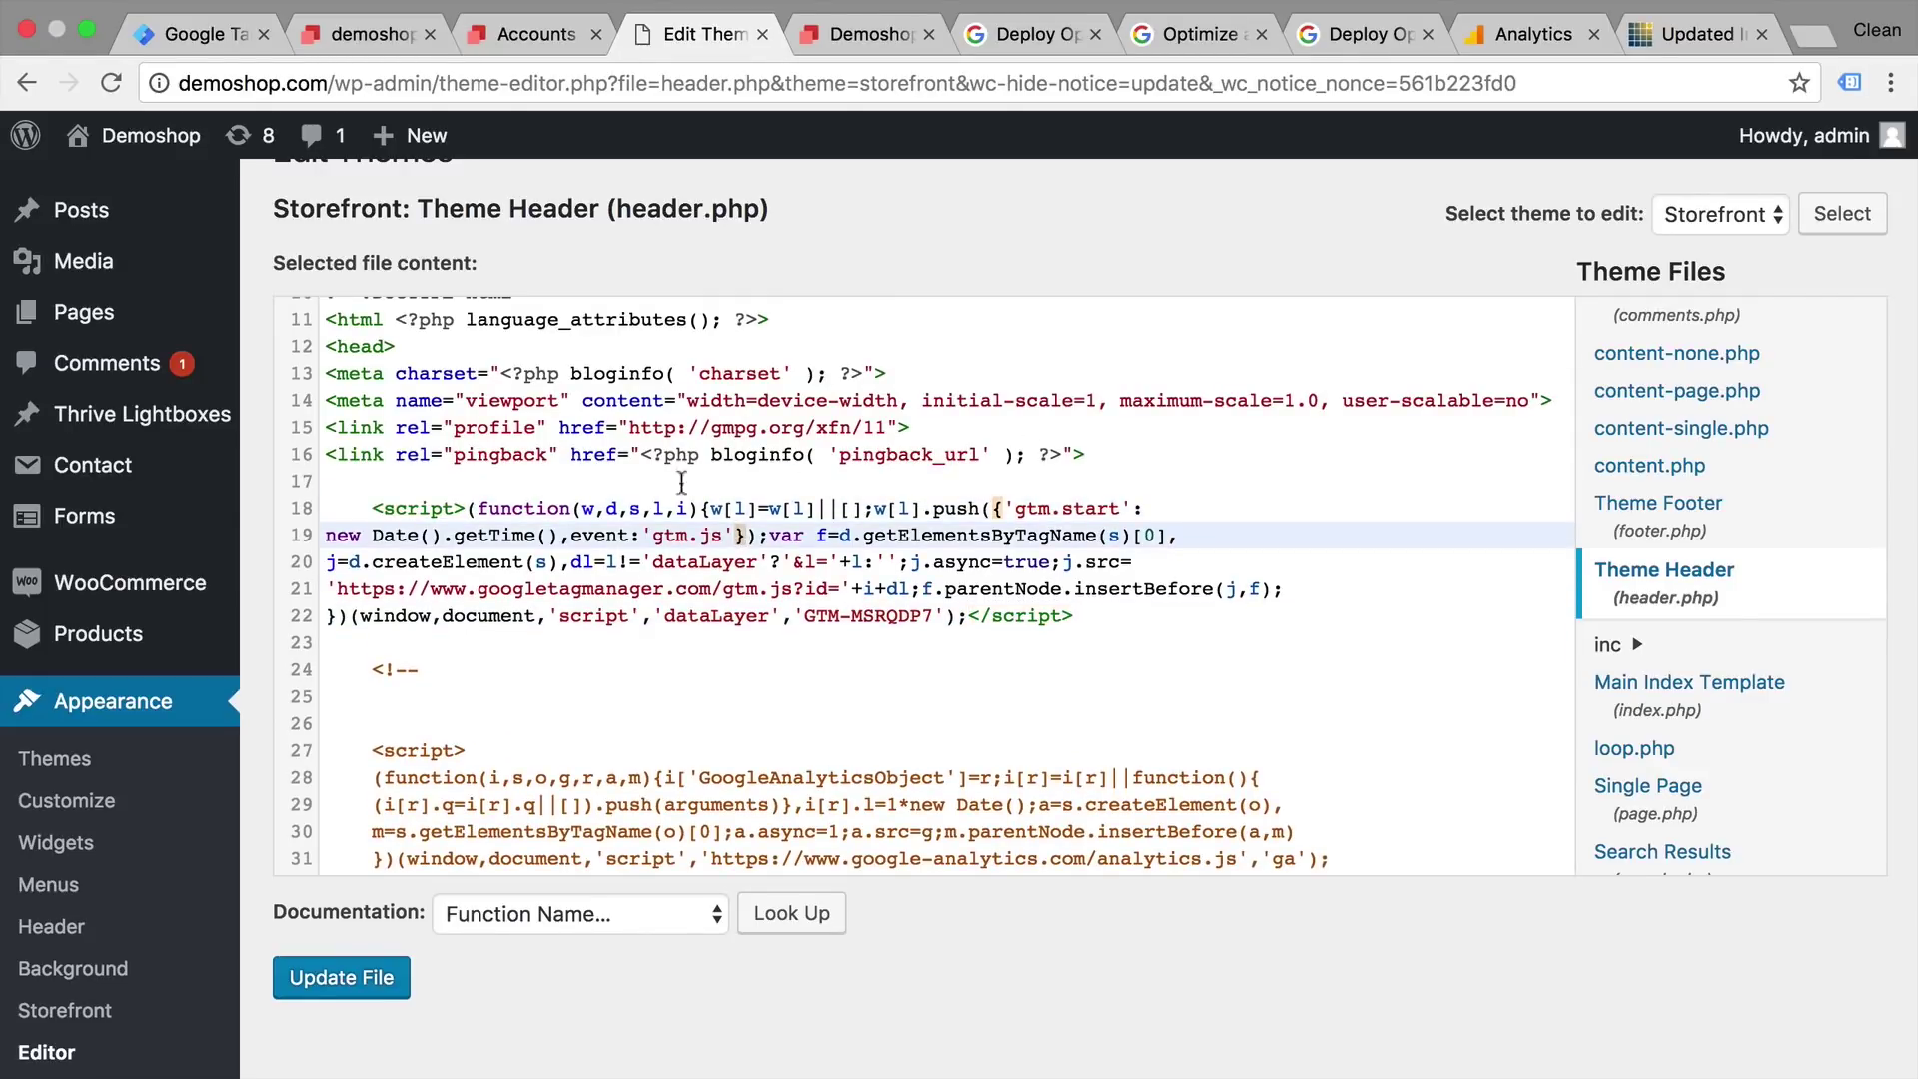
Start a new Google Optimize tag in the 176Optimize Tag Manager workspace and consult the Optimize and Google Tag Manager help article
left_click(202, 42)
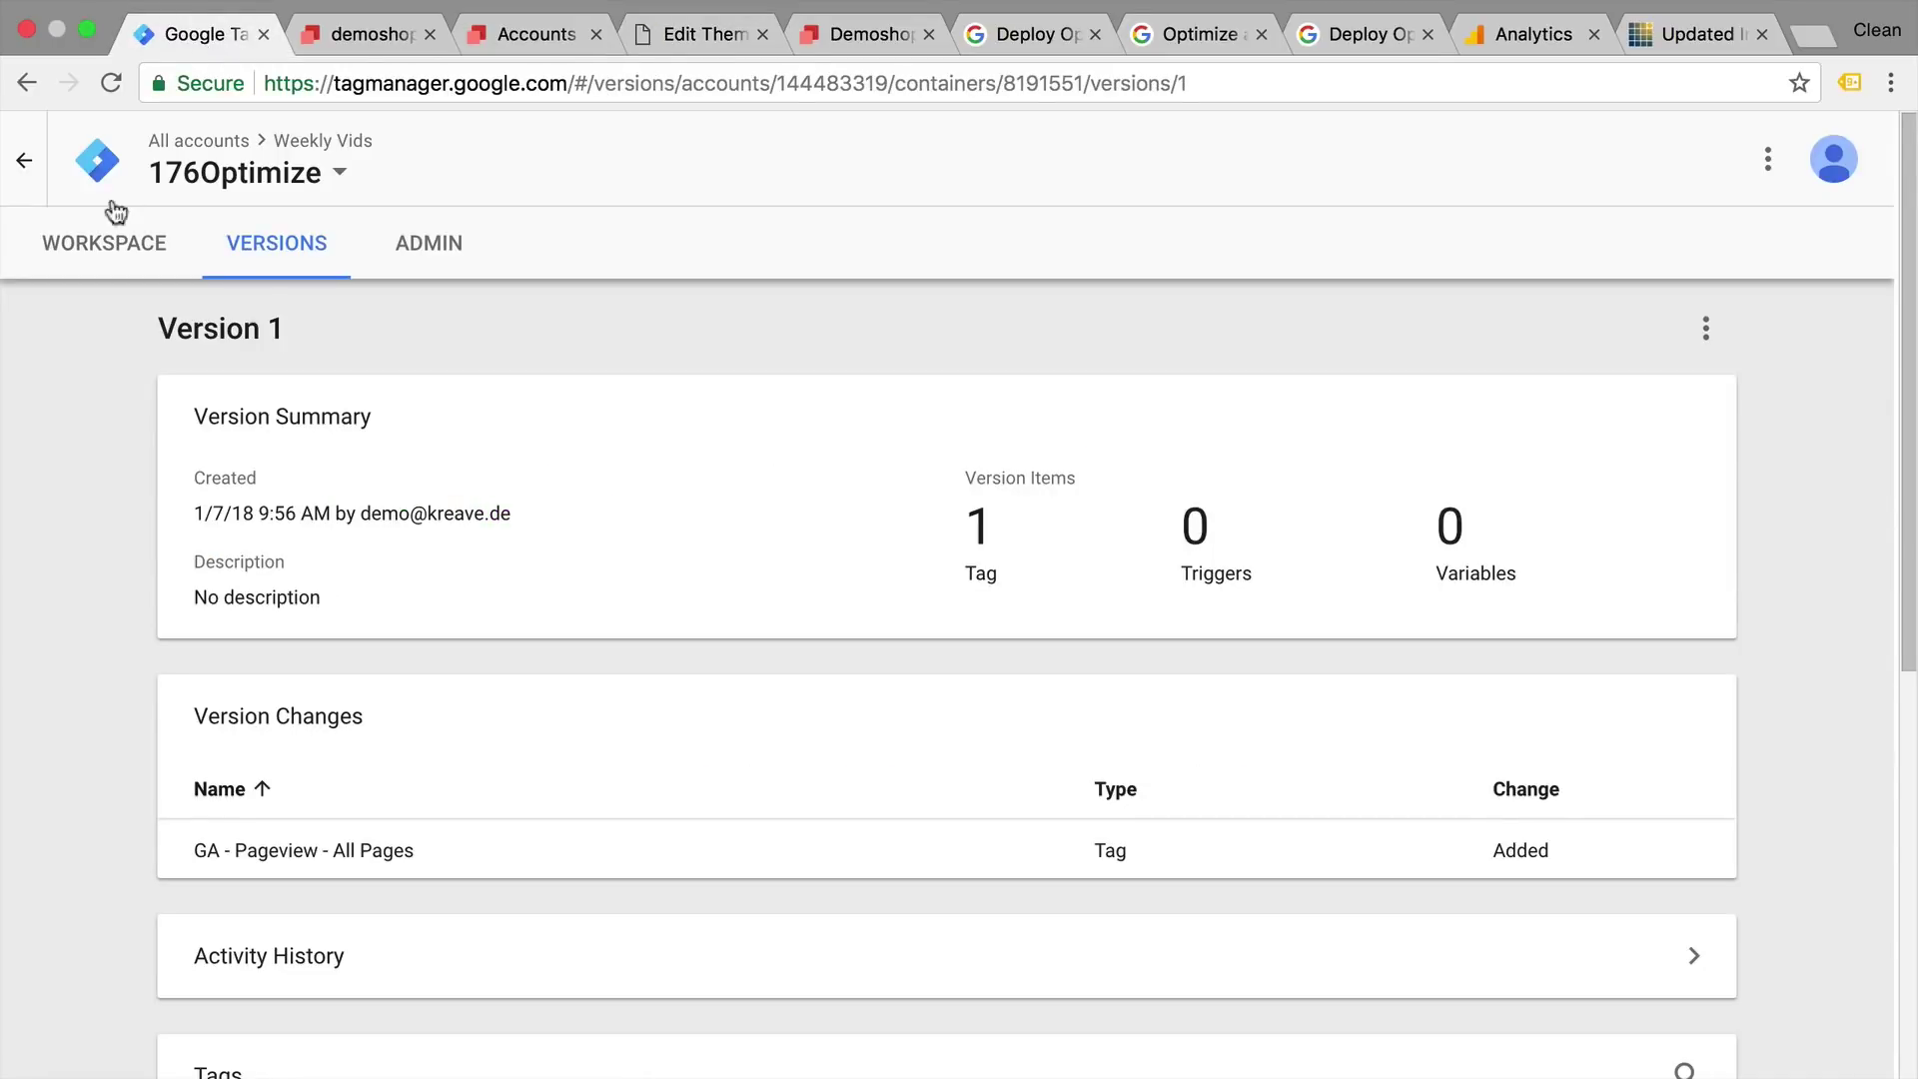
left_click(105, 240)
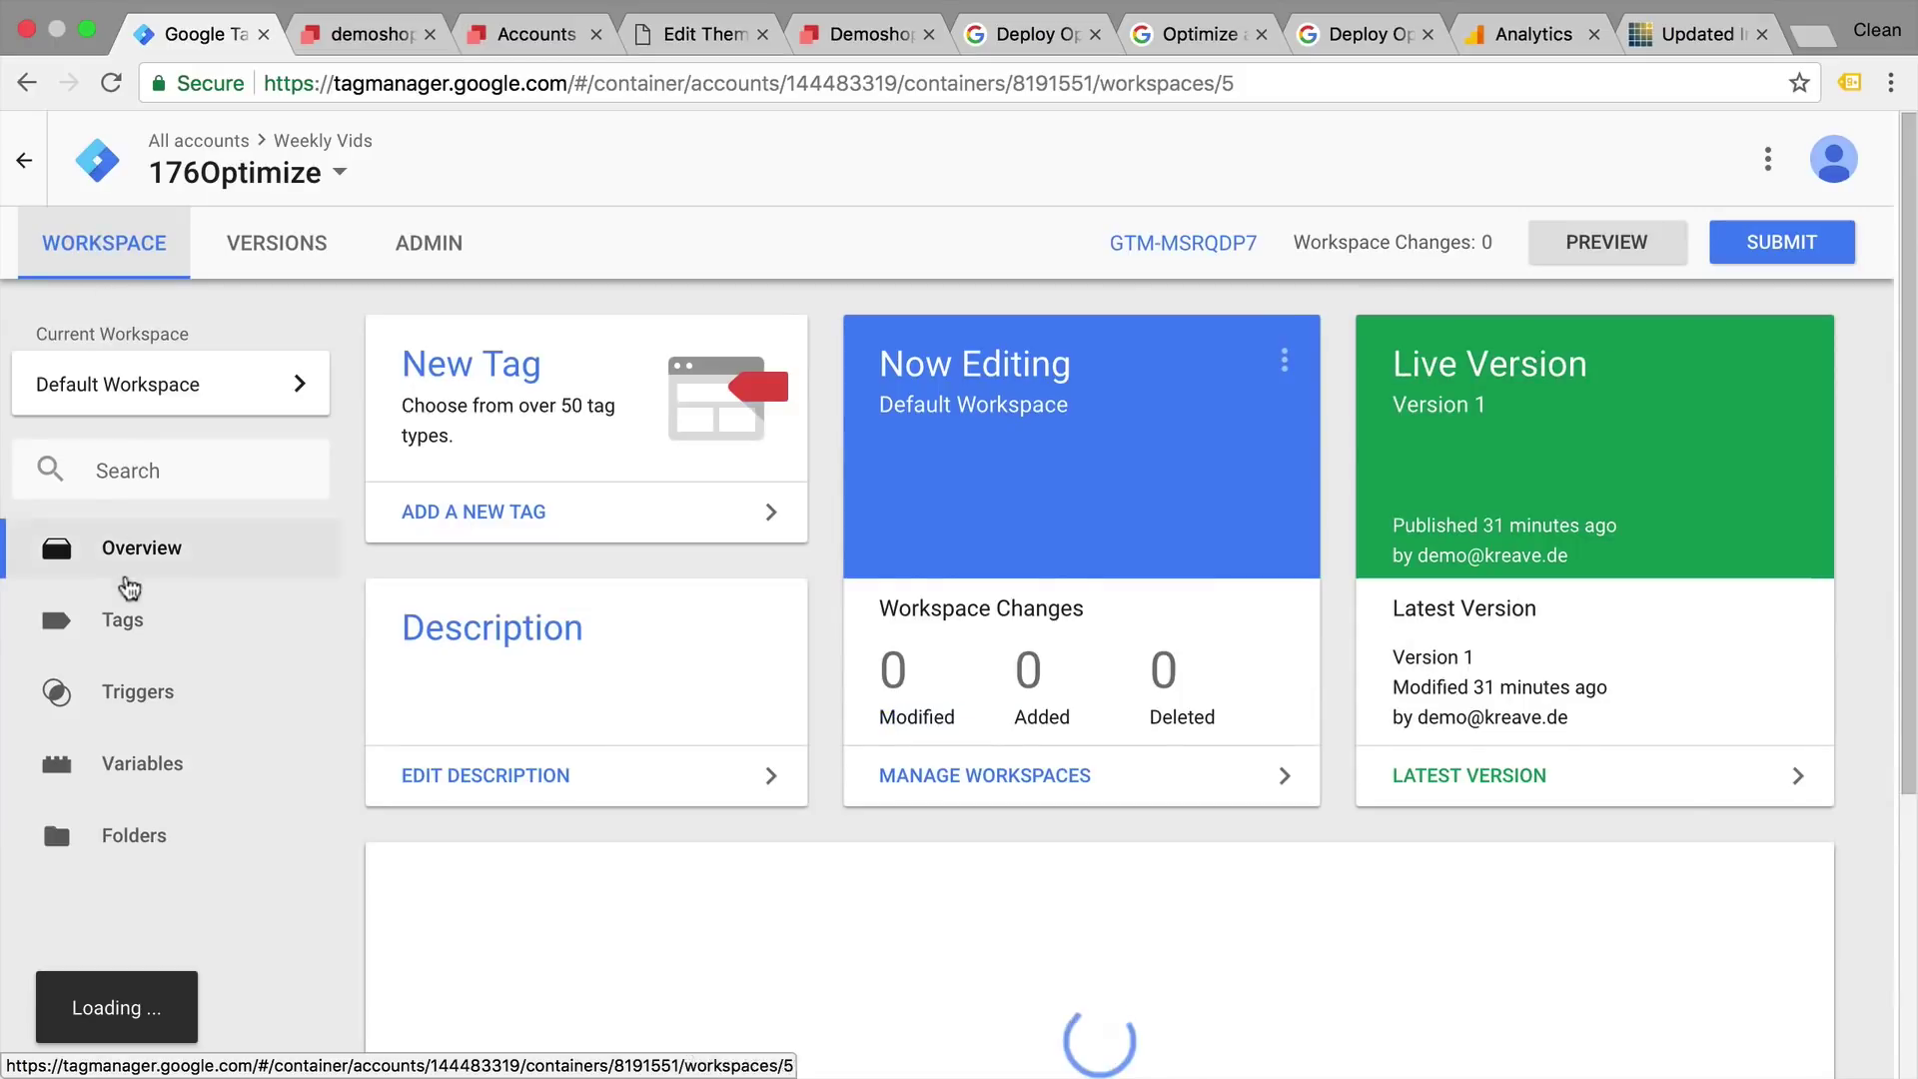
left_click(120, 617)
left_click(489, 417)
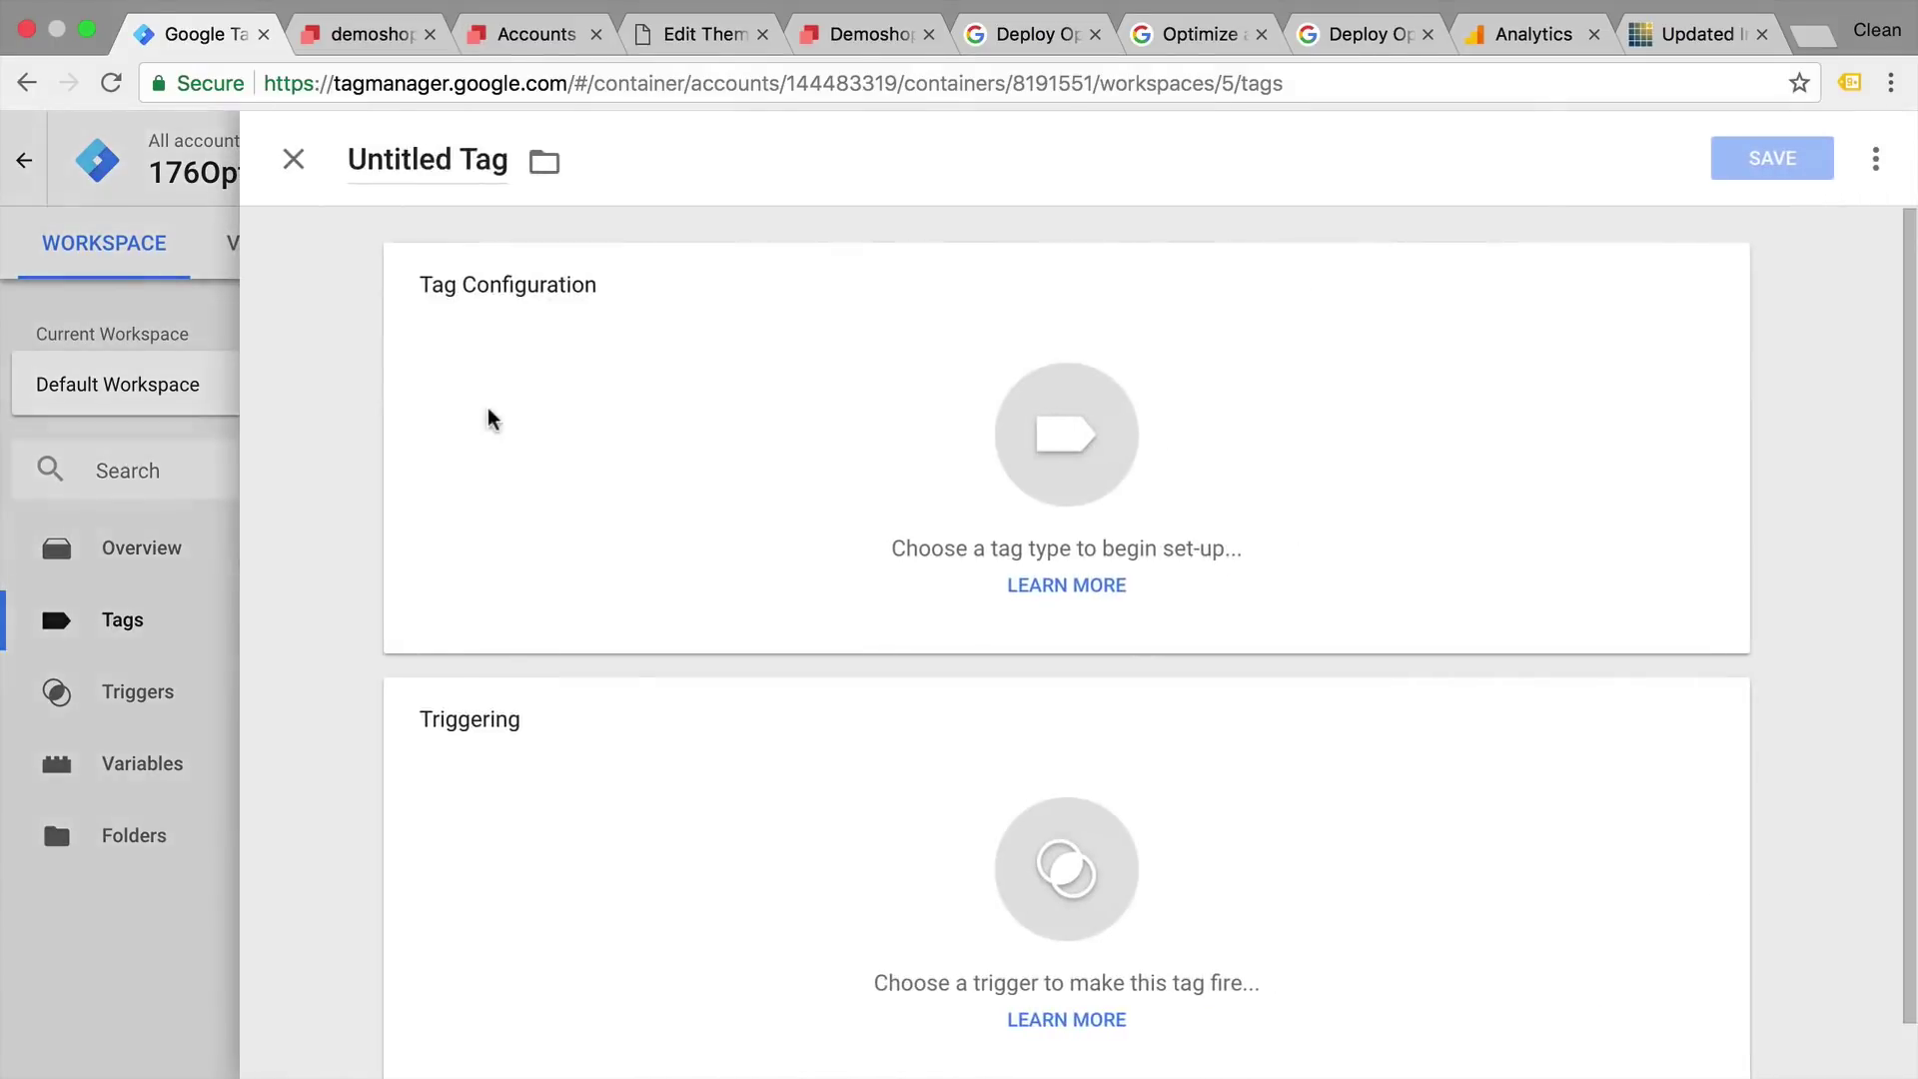
left_click(1029, 424)
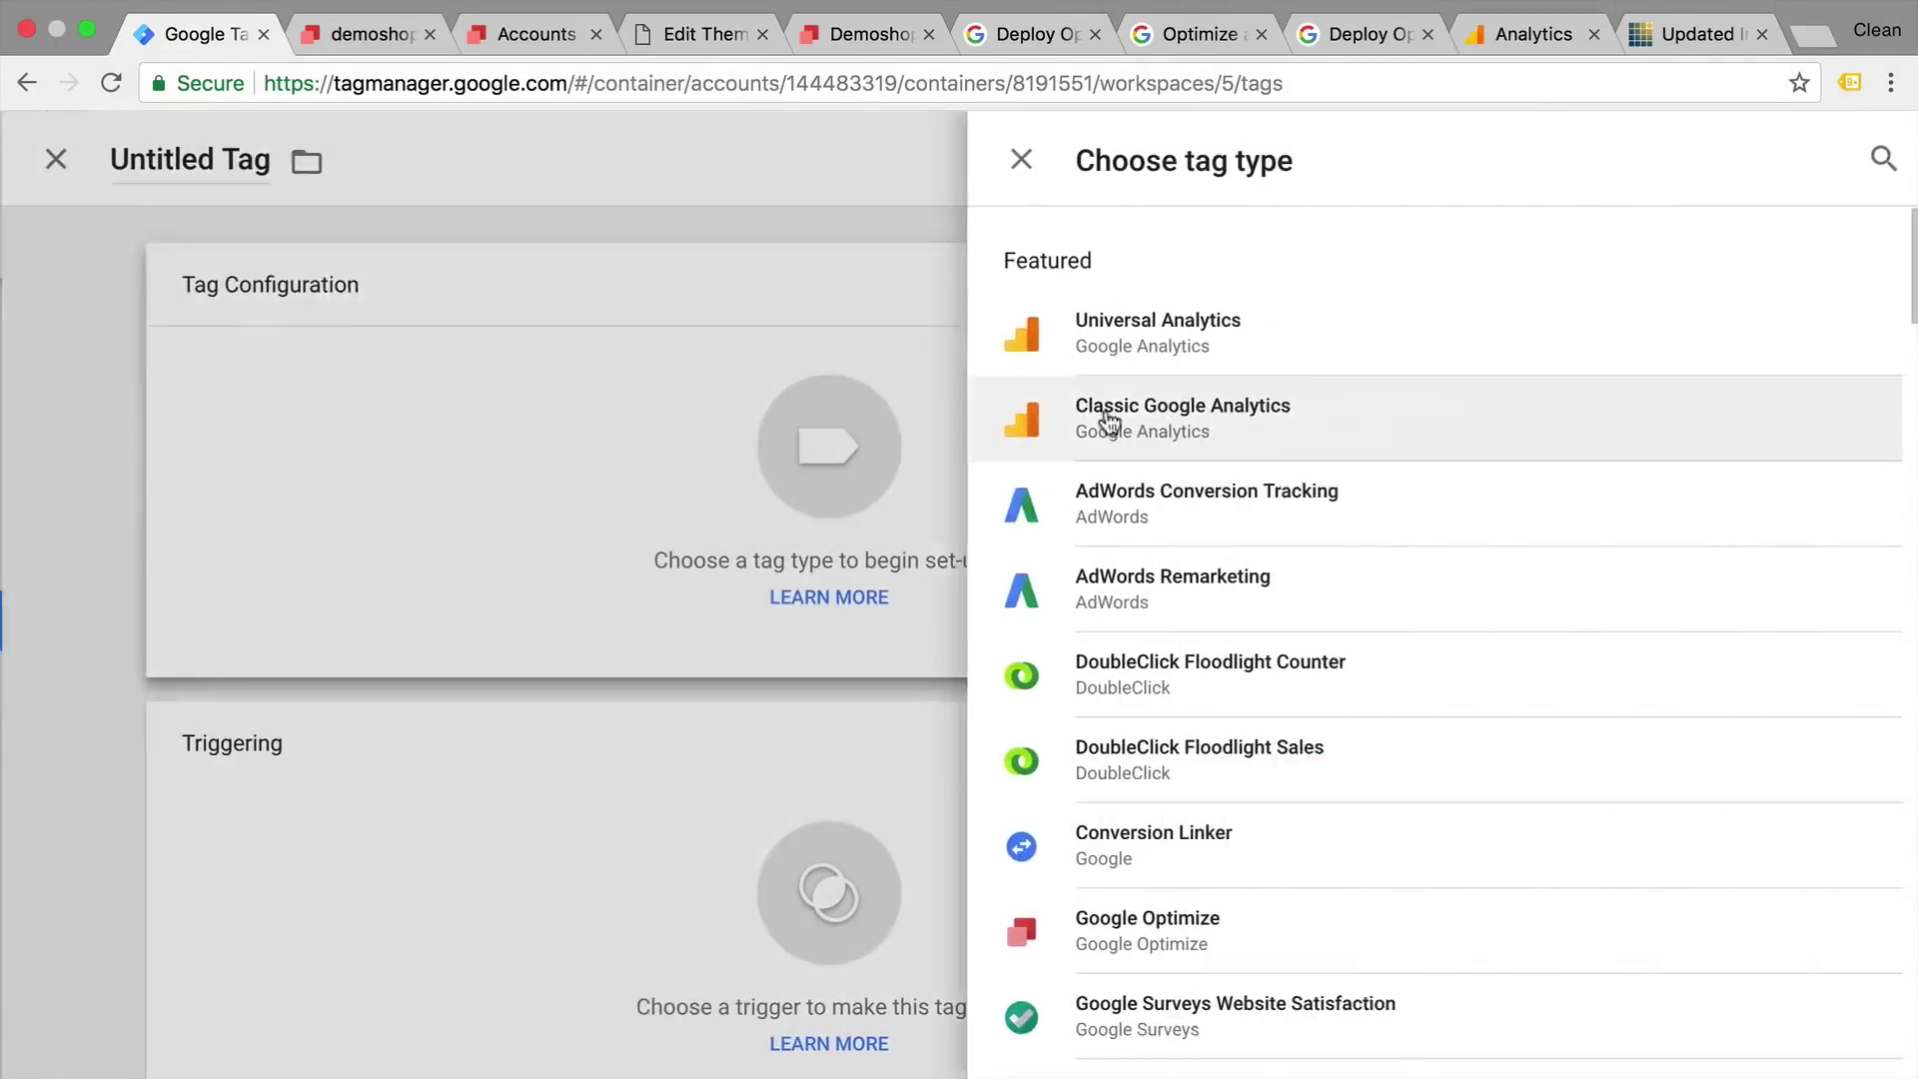
left_click(1306, 936)
left_click(707, 536)
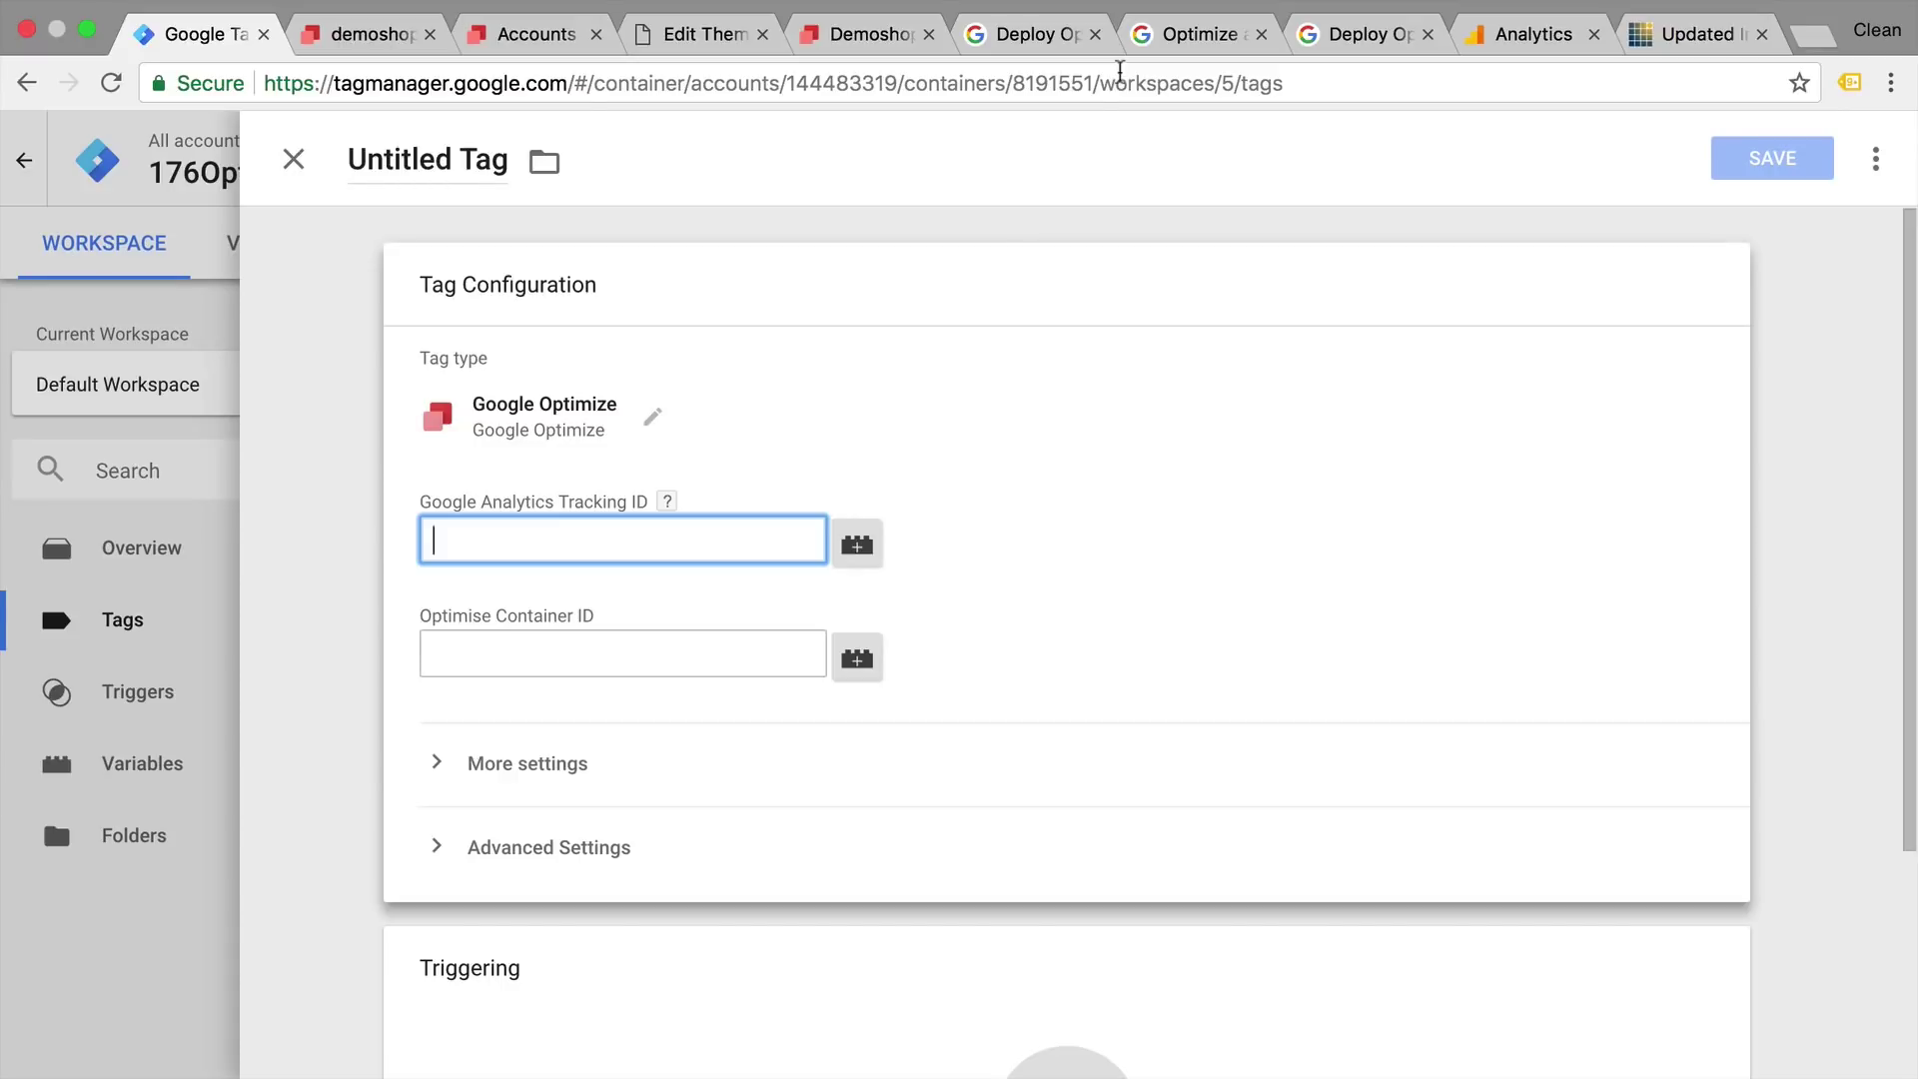
left_click(1159, 45)
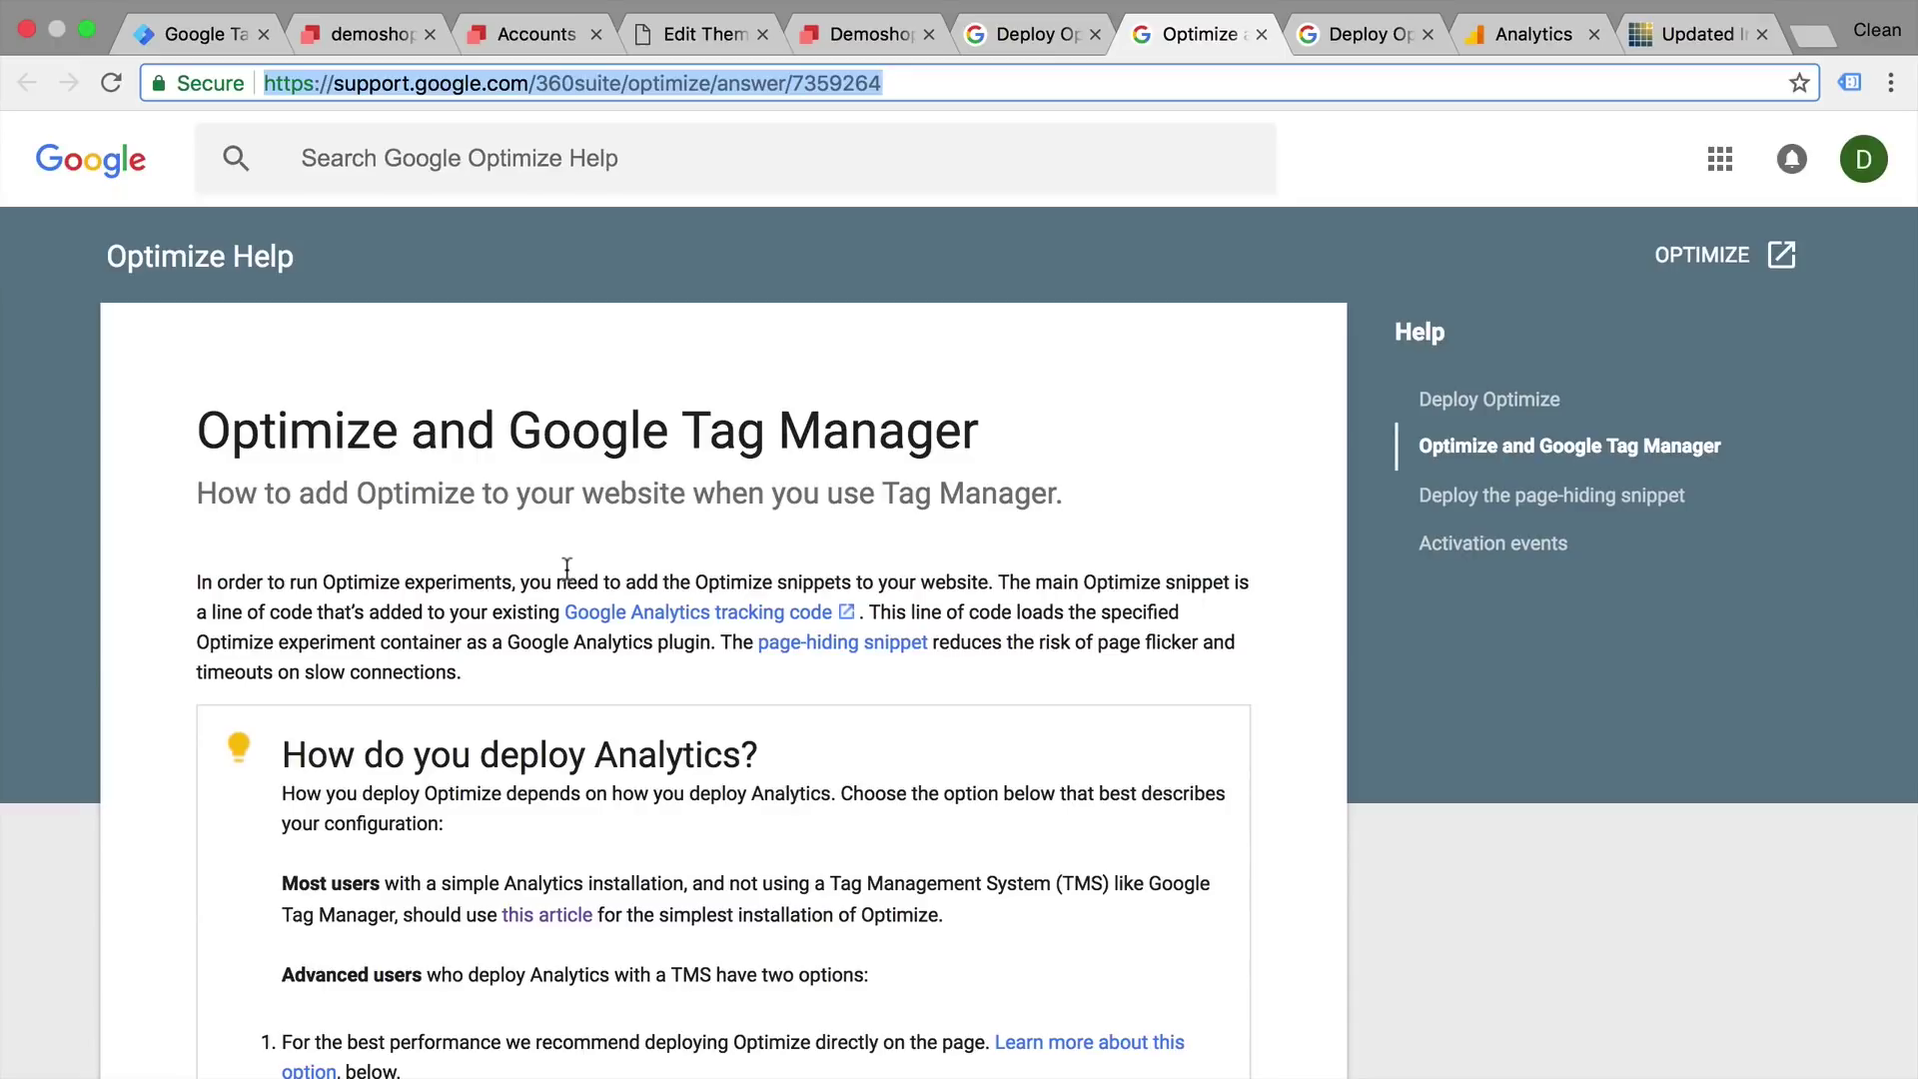
Move the analytics.js script in header.php out of the comment block to just above the Tag Manager snippet
left_click(688, 48)
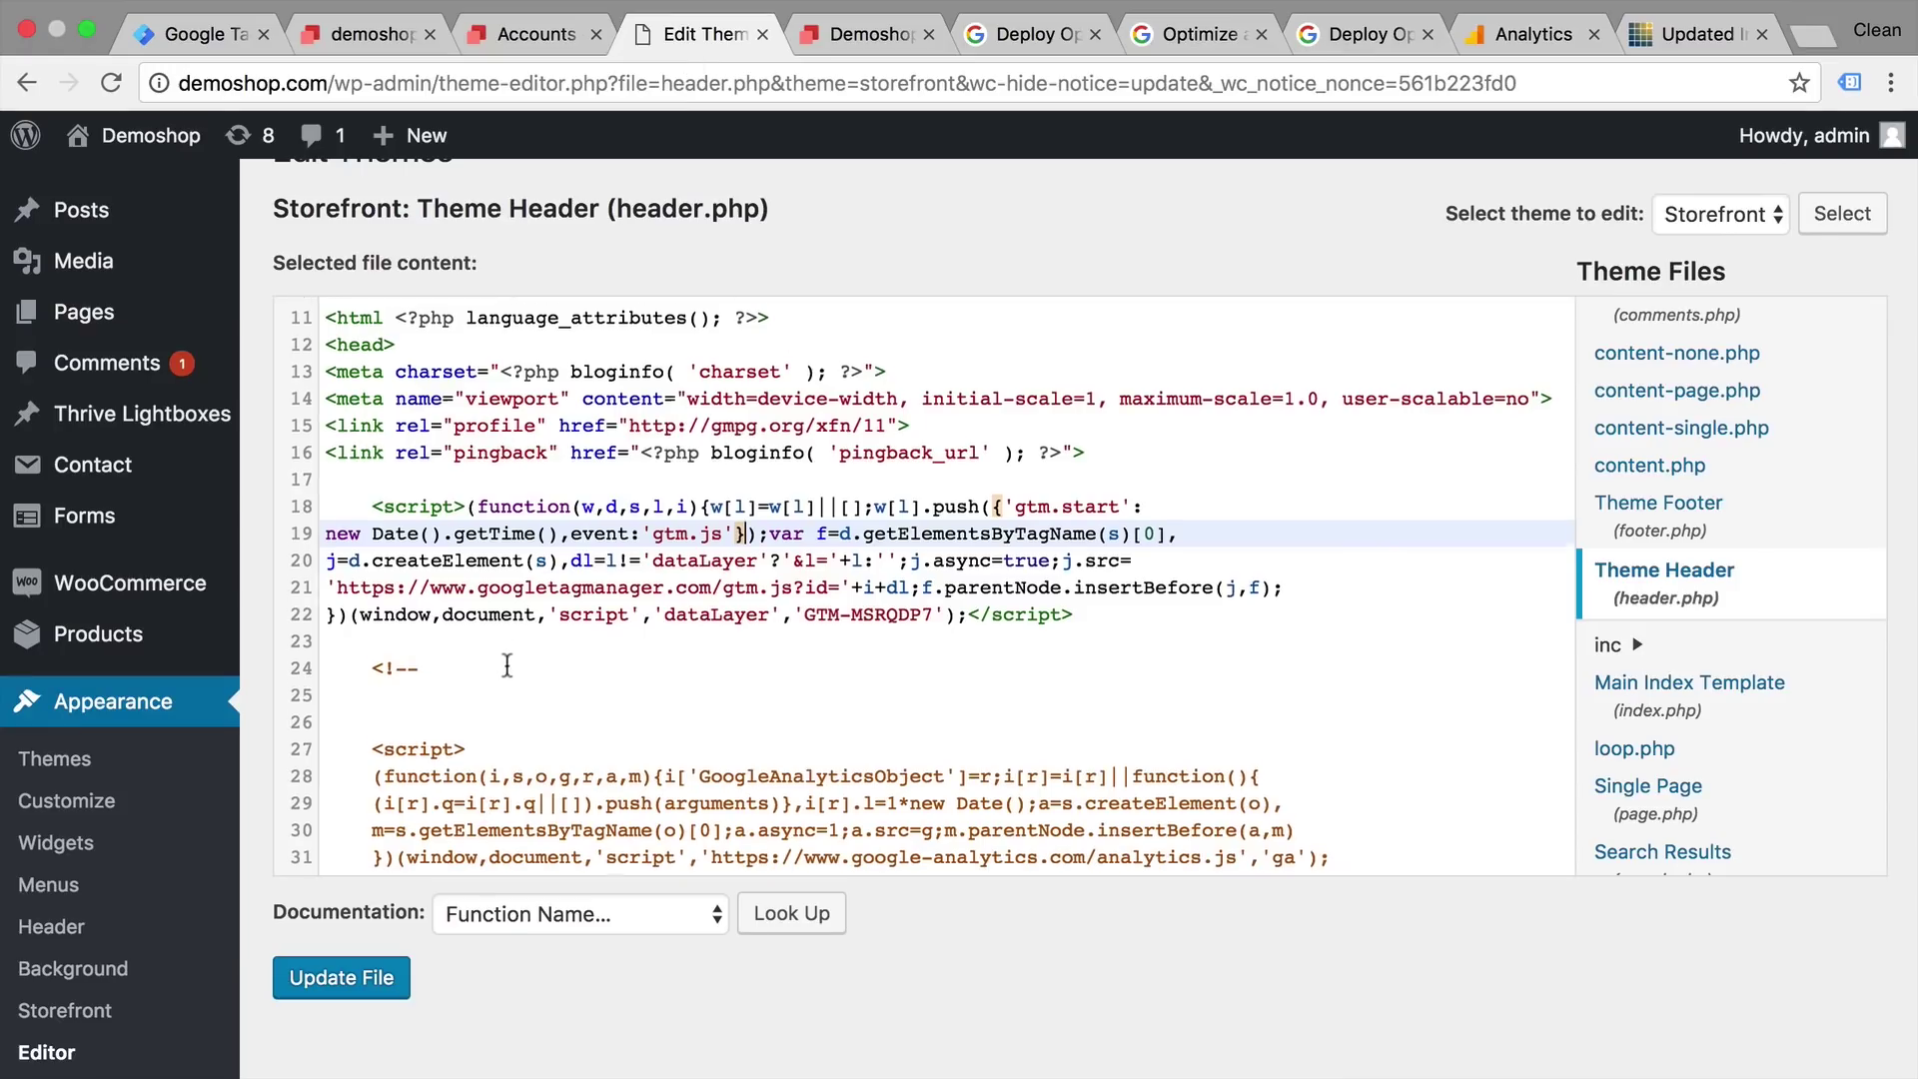
scroll(507, 666, "down", 5)
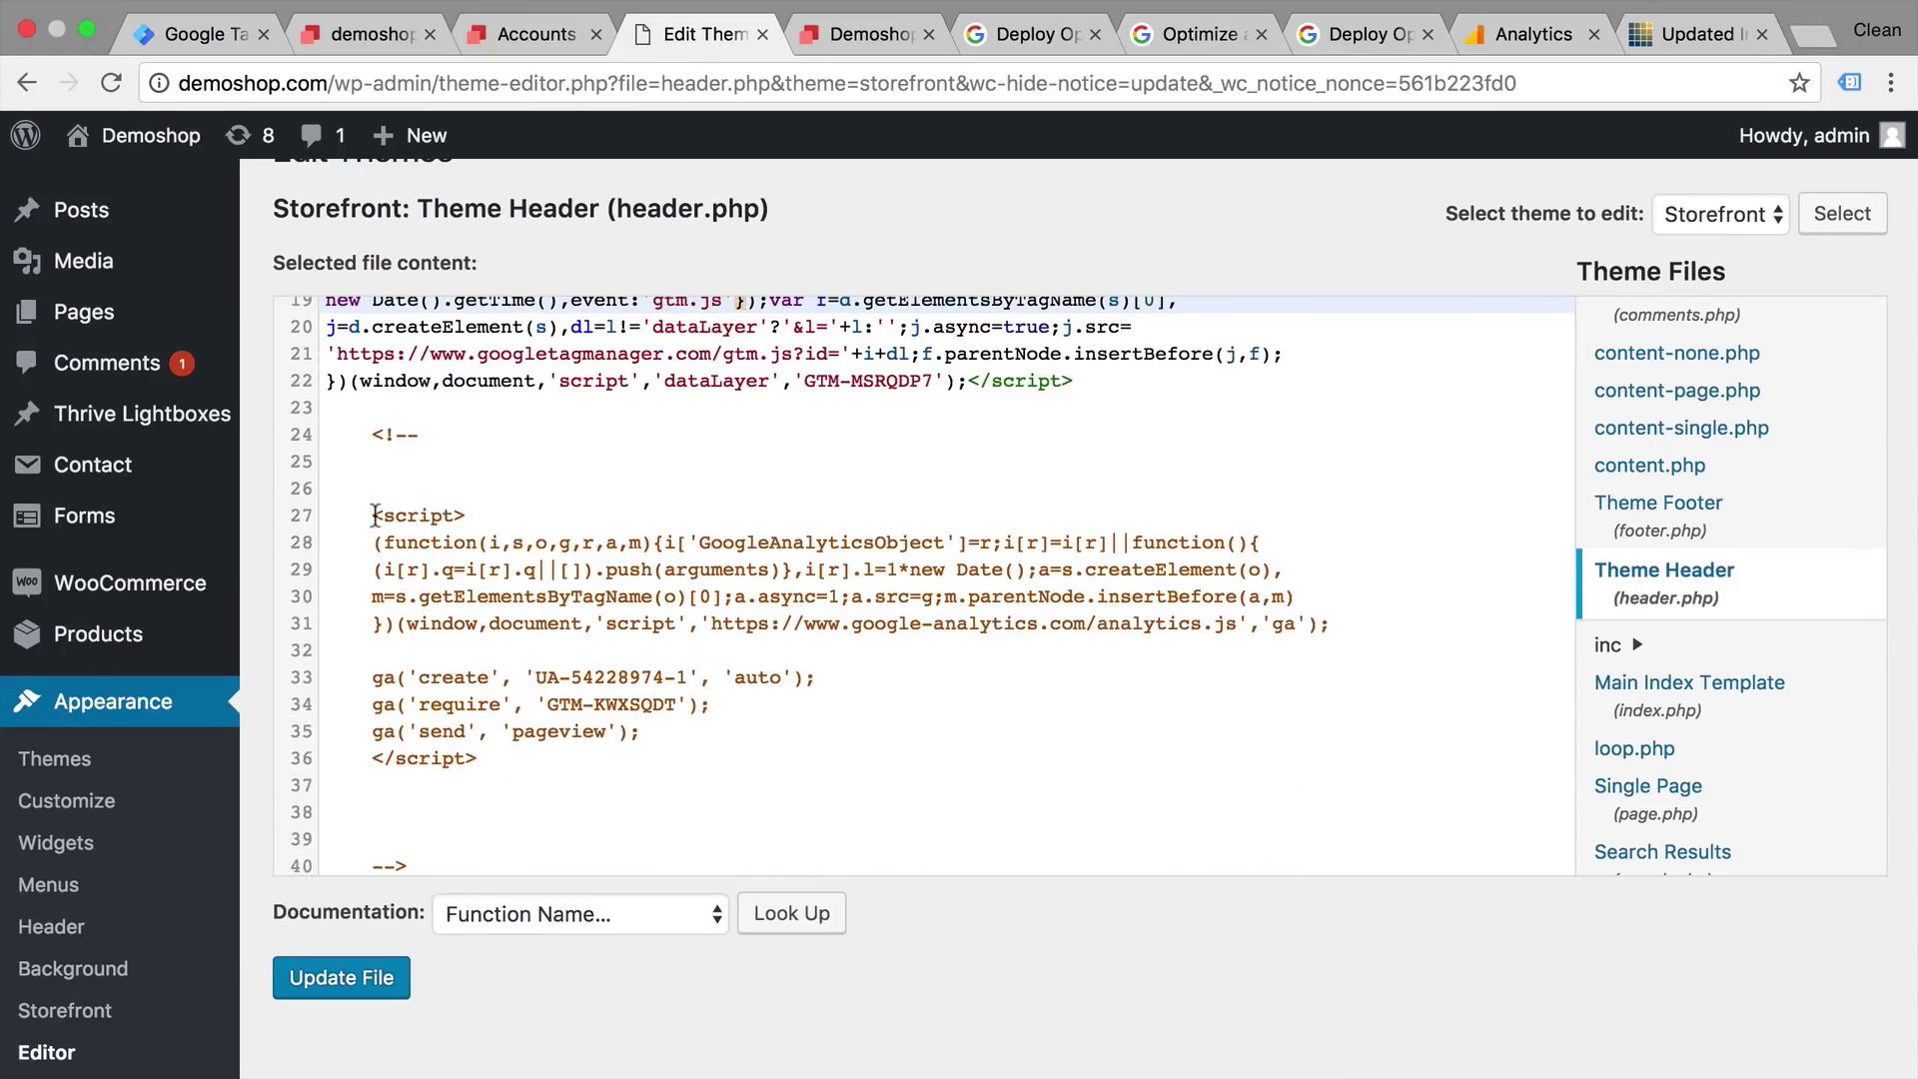
left_click_drag(373, 515, 518, 762)
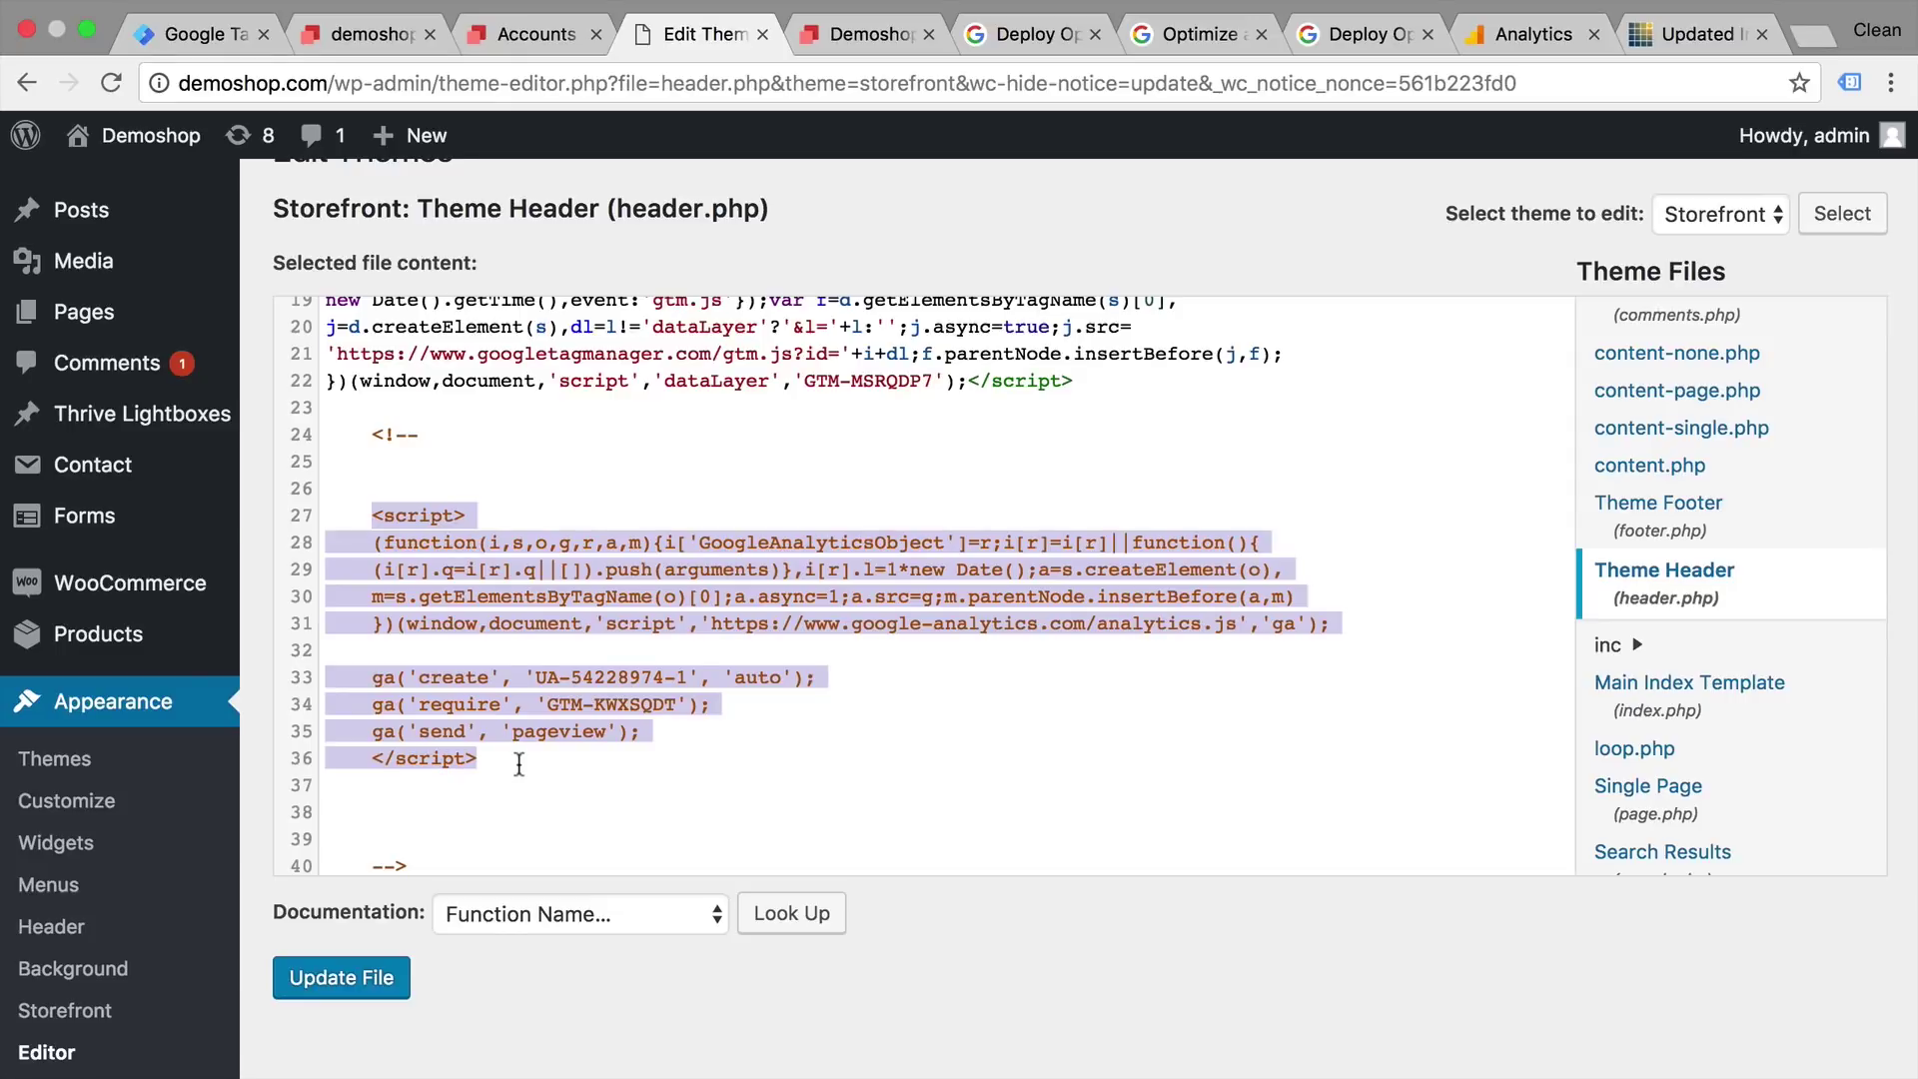
key("ctrl+x")
scroll(509, 765, "up", 4)
left_click(442, 580)
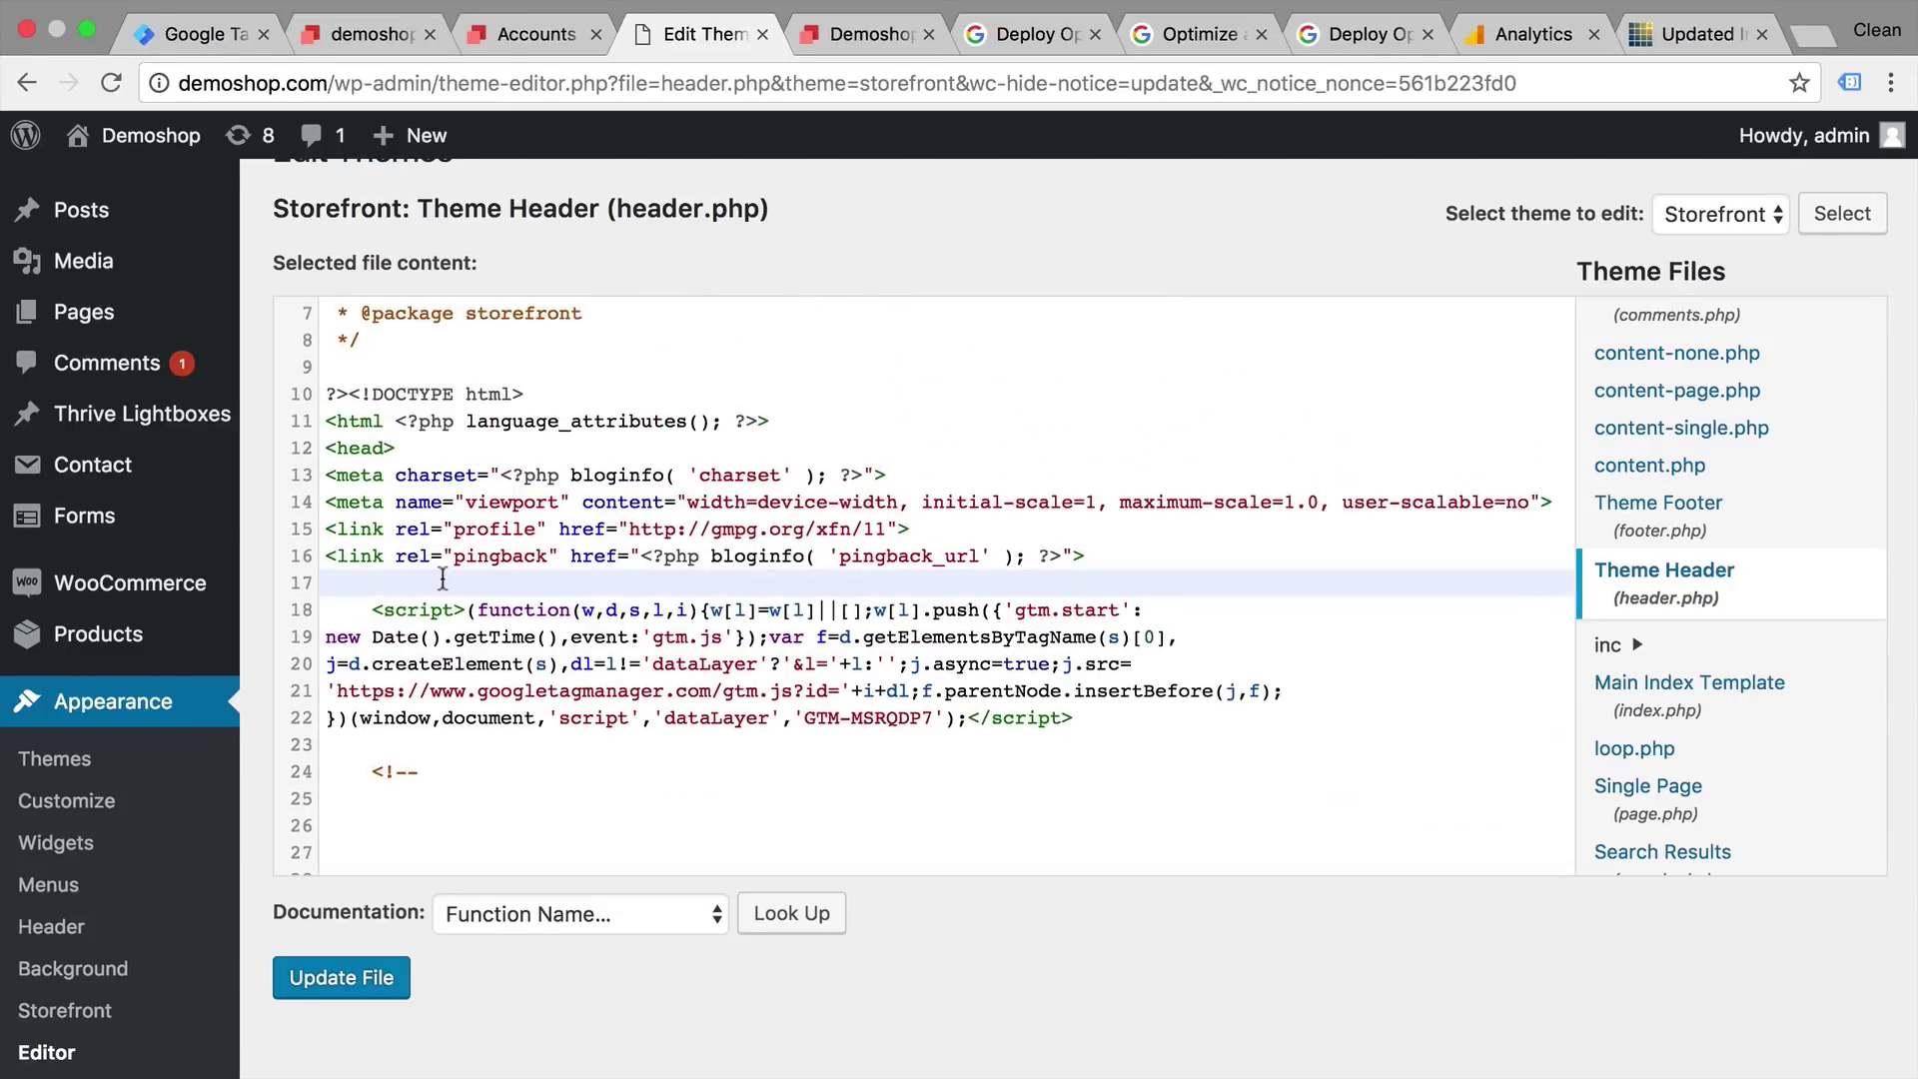
key("super+v")
scroll(443, 579, "down", 3)
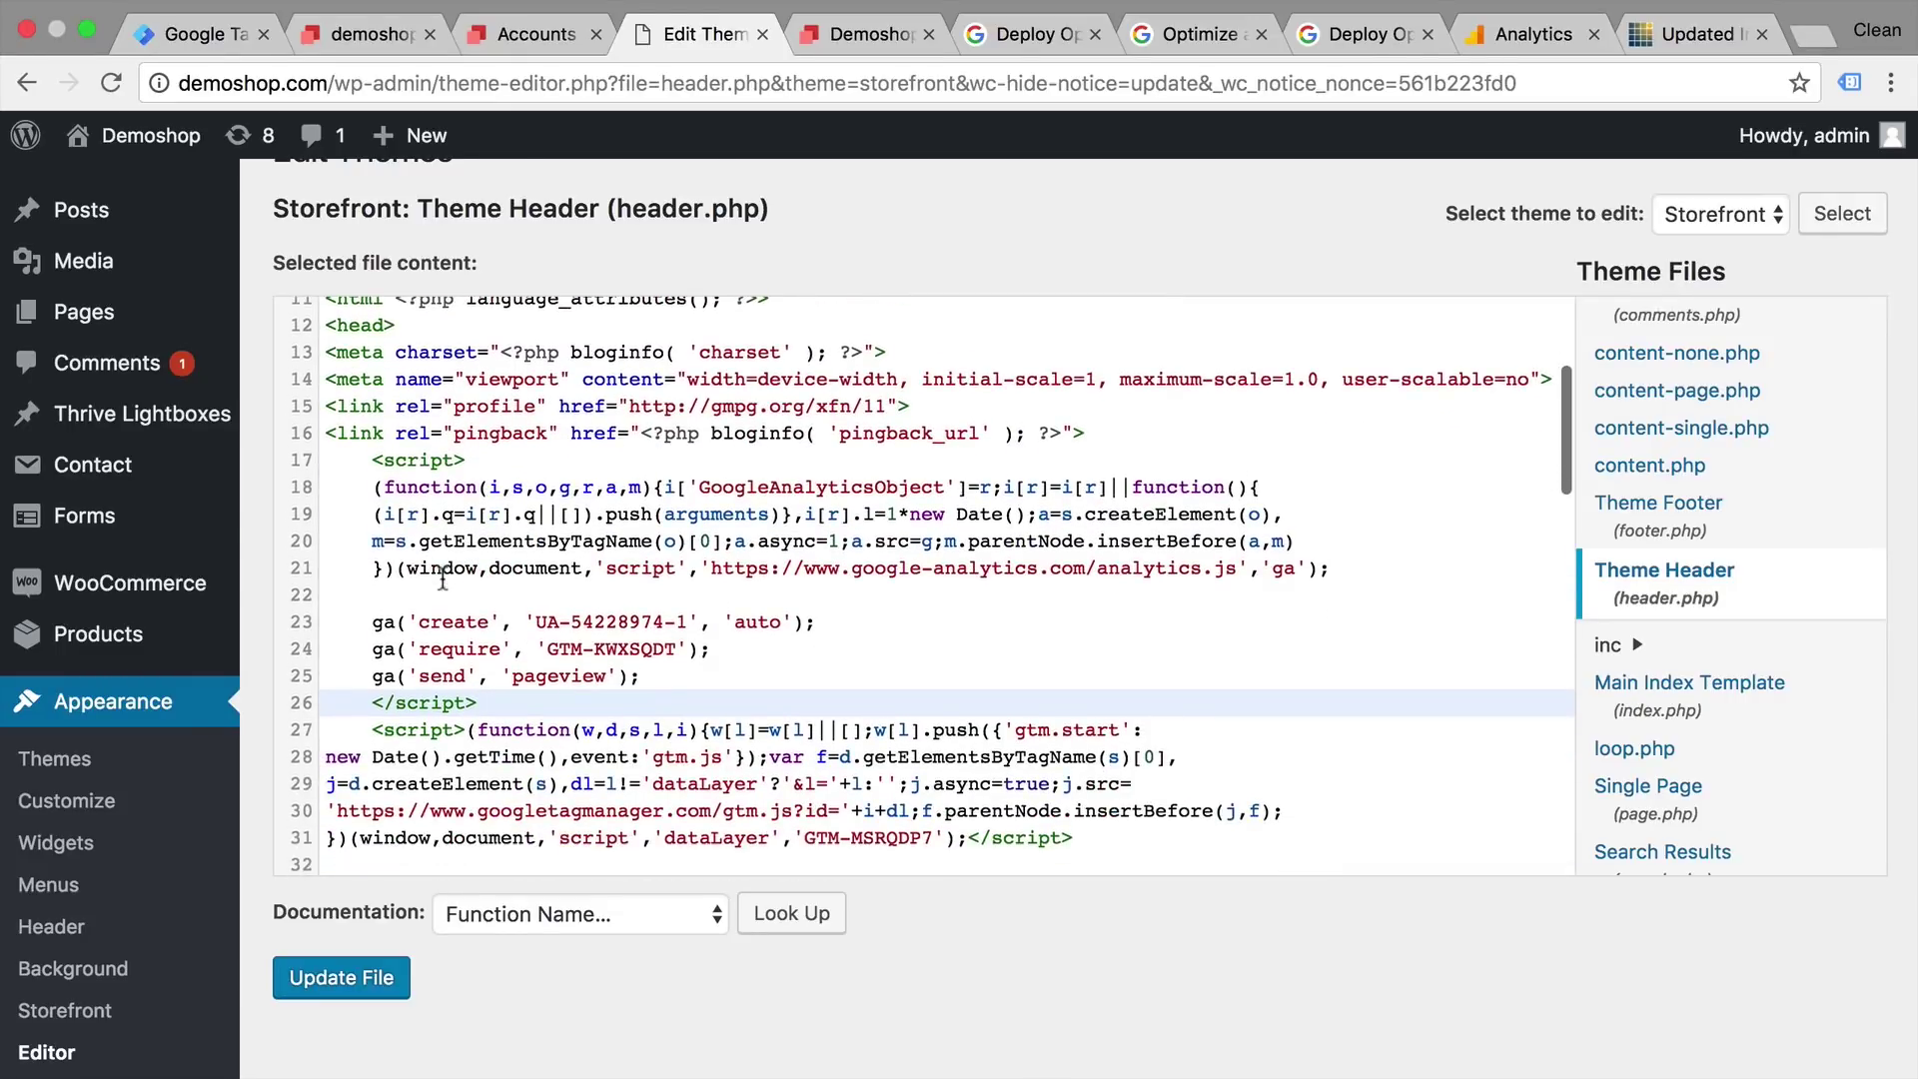
Delete the ga('send', 'pageview') line from the analytics.js script in header.php and save the file
left_click_drag(348, 648, 760, 647)
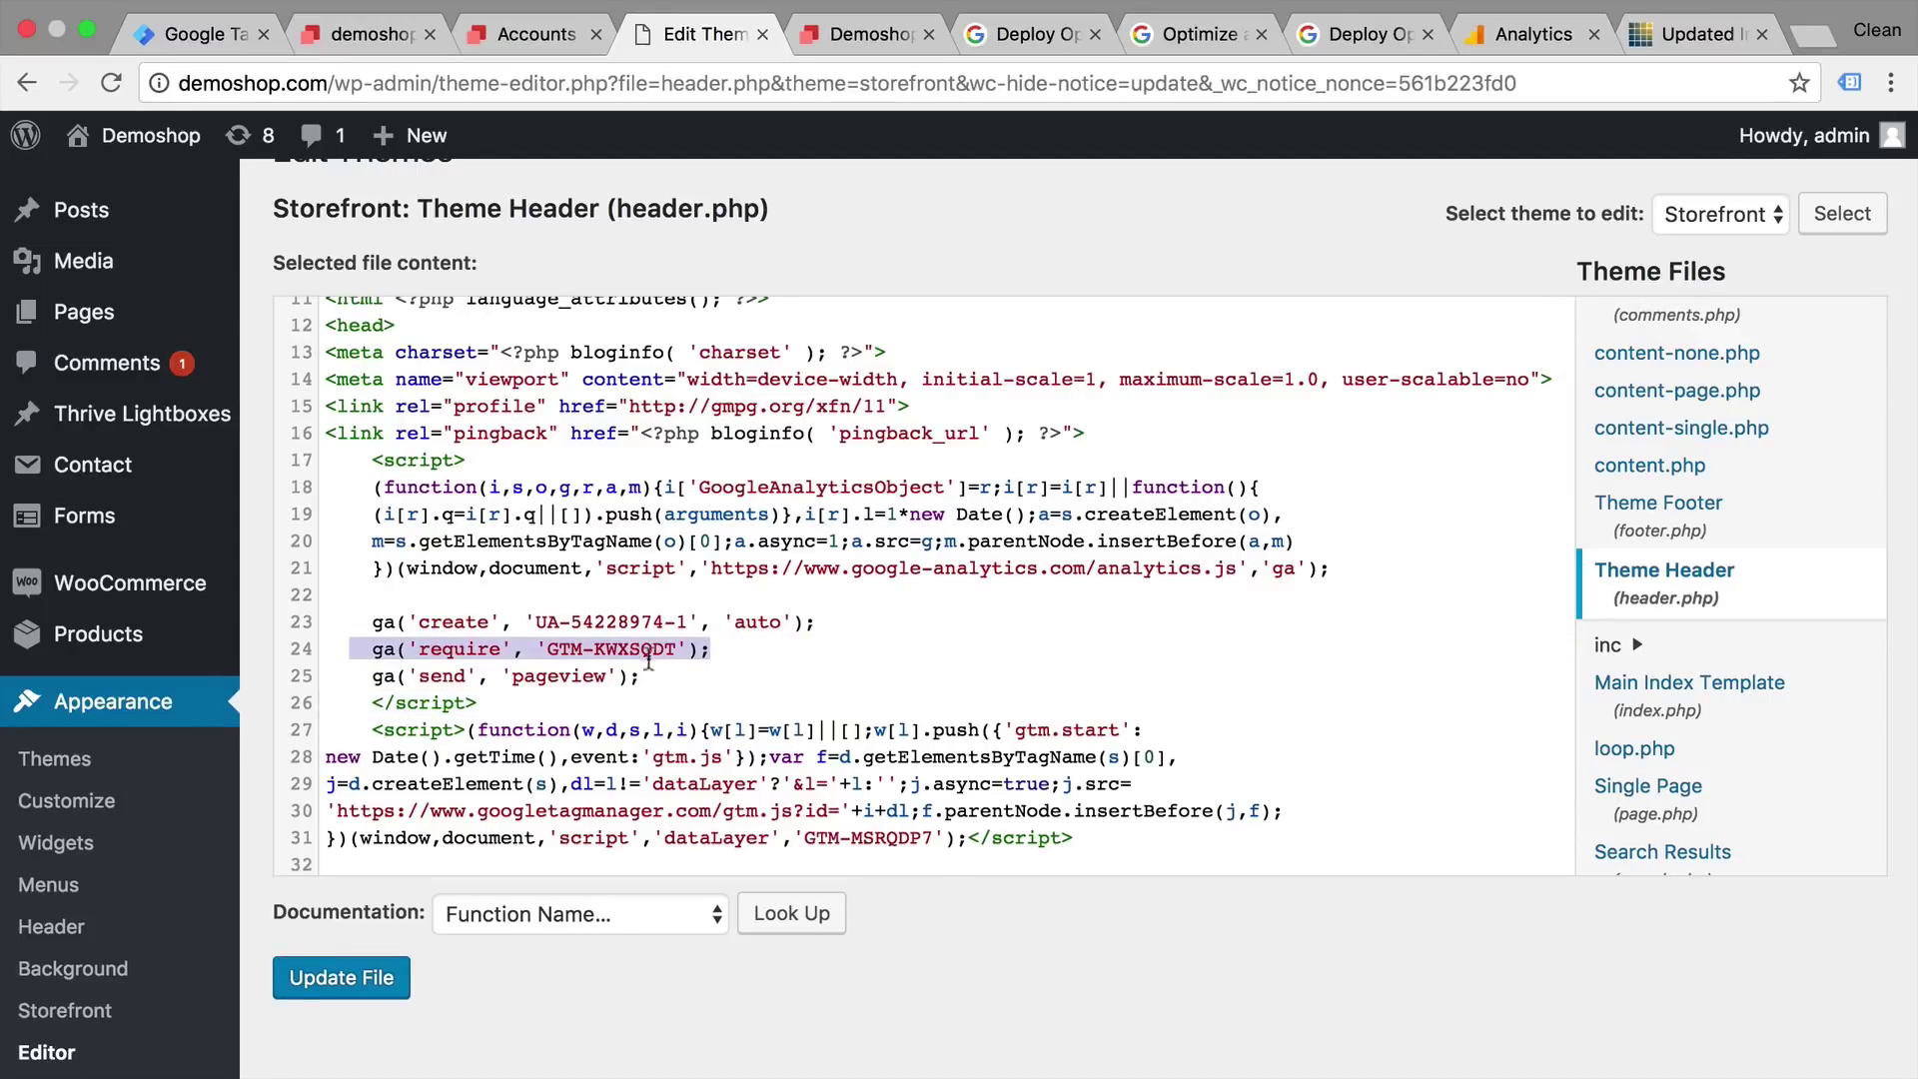
left_click(719, 673)
scroll(441, 555, "down", 2)
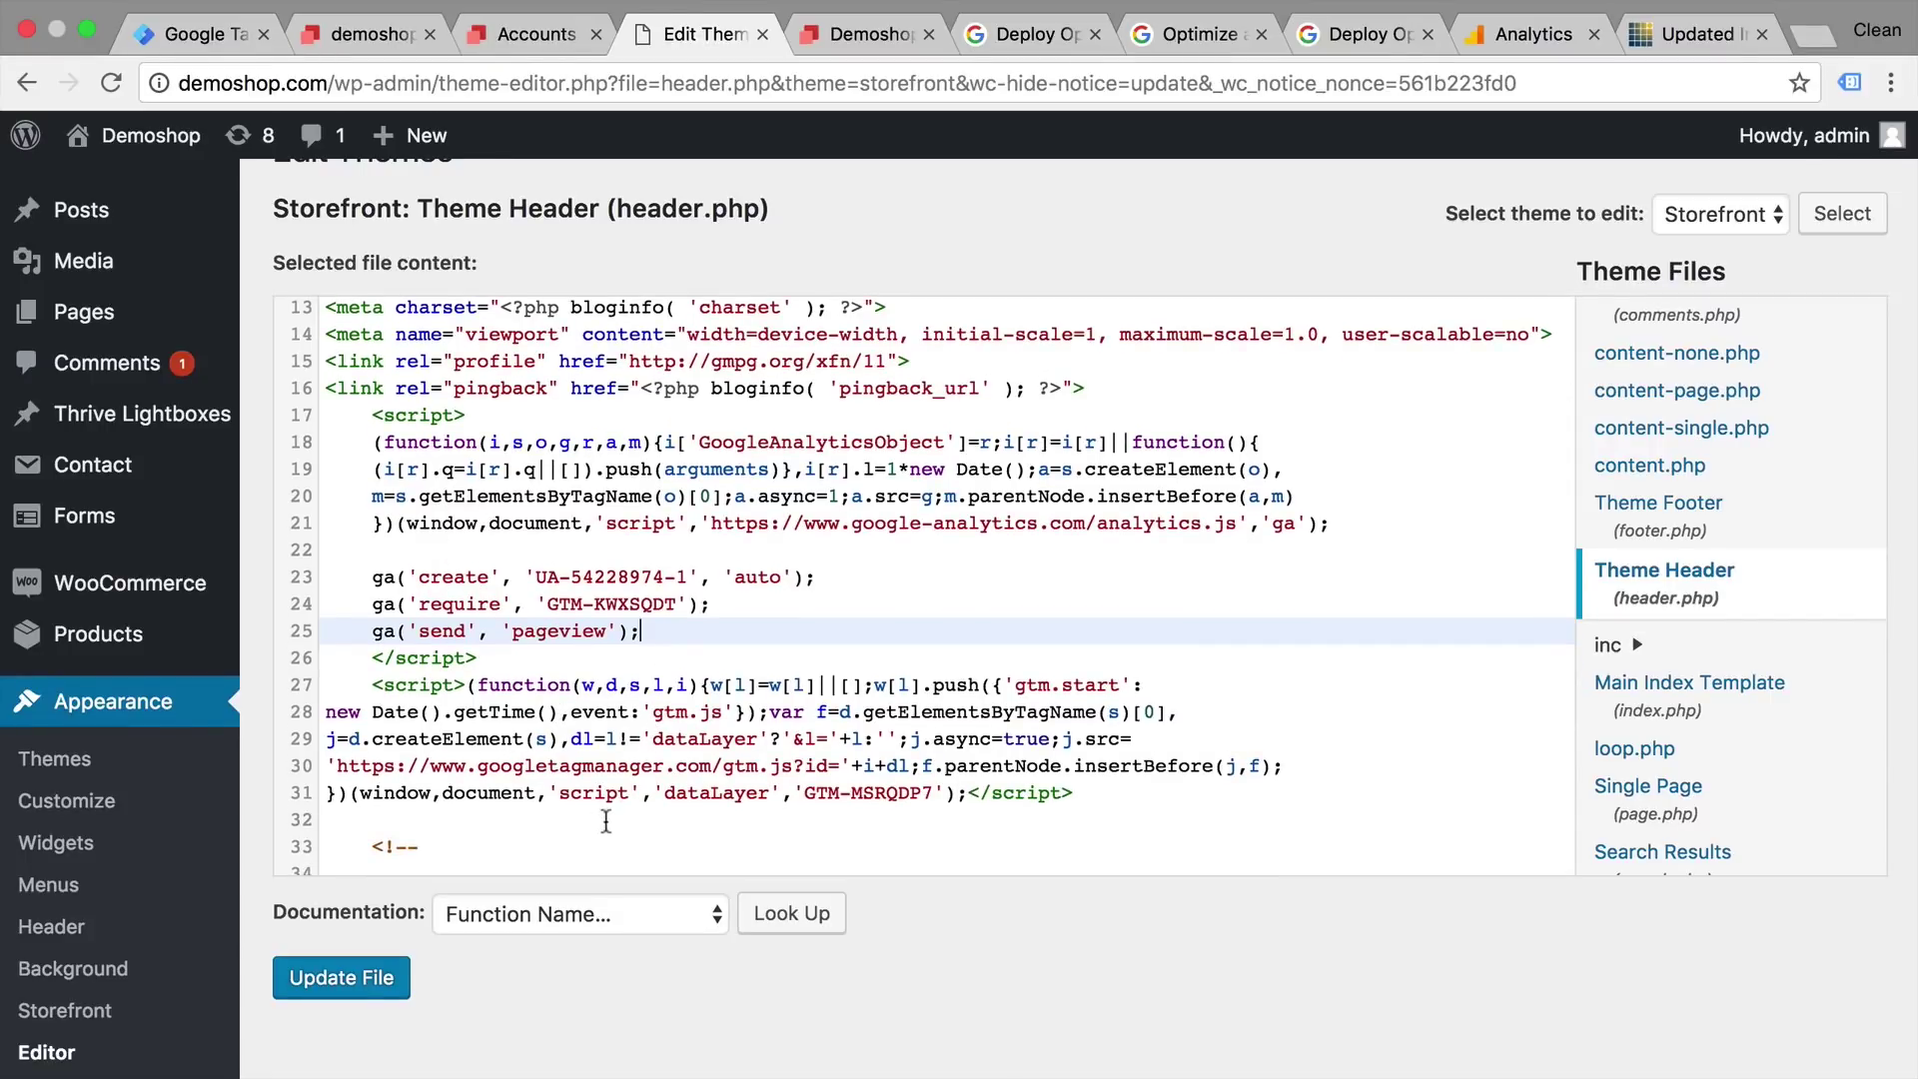
left_click_drag(684, 638, 328, 633)
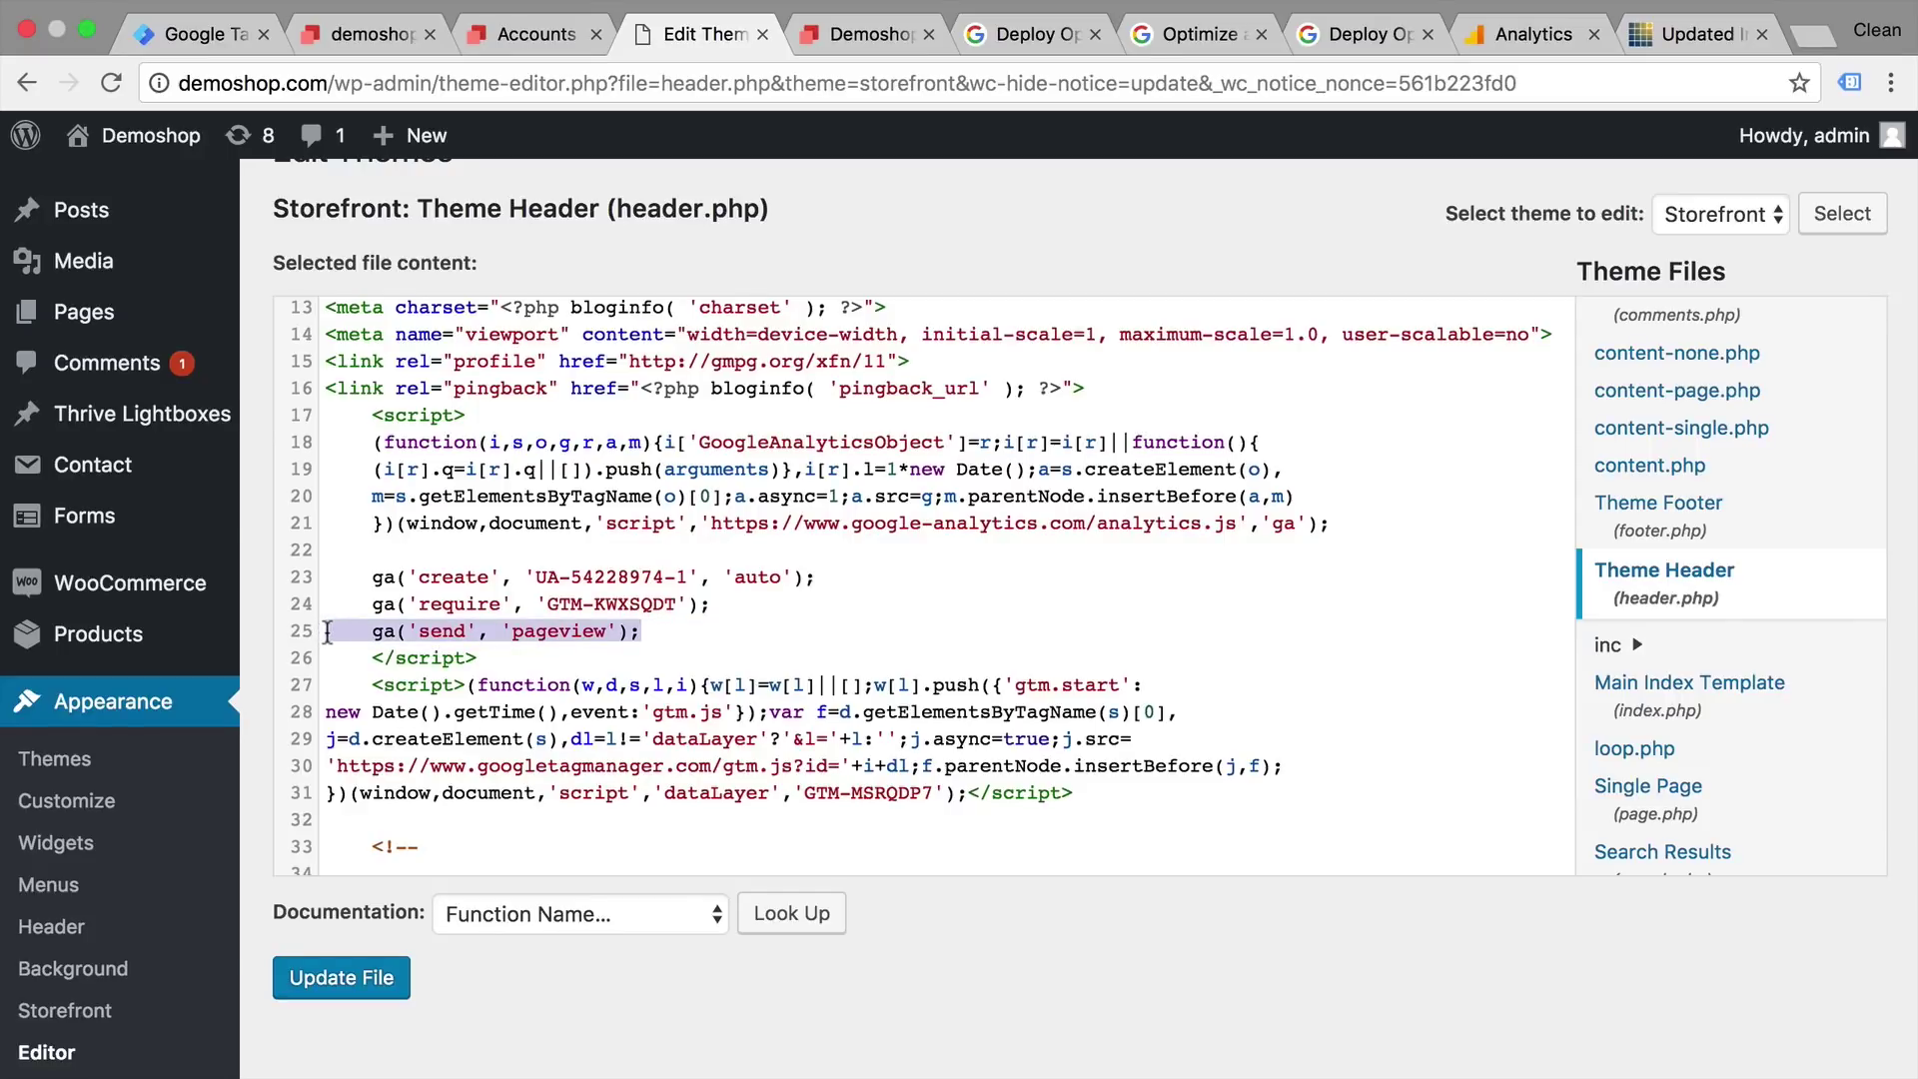
key("BackSpace")
key("BackSpace")
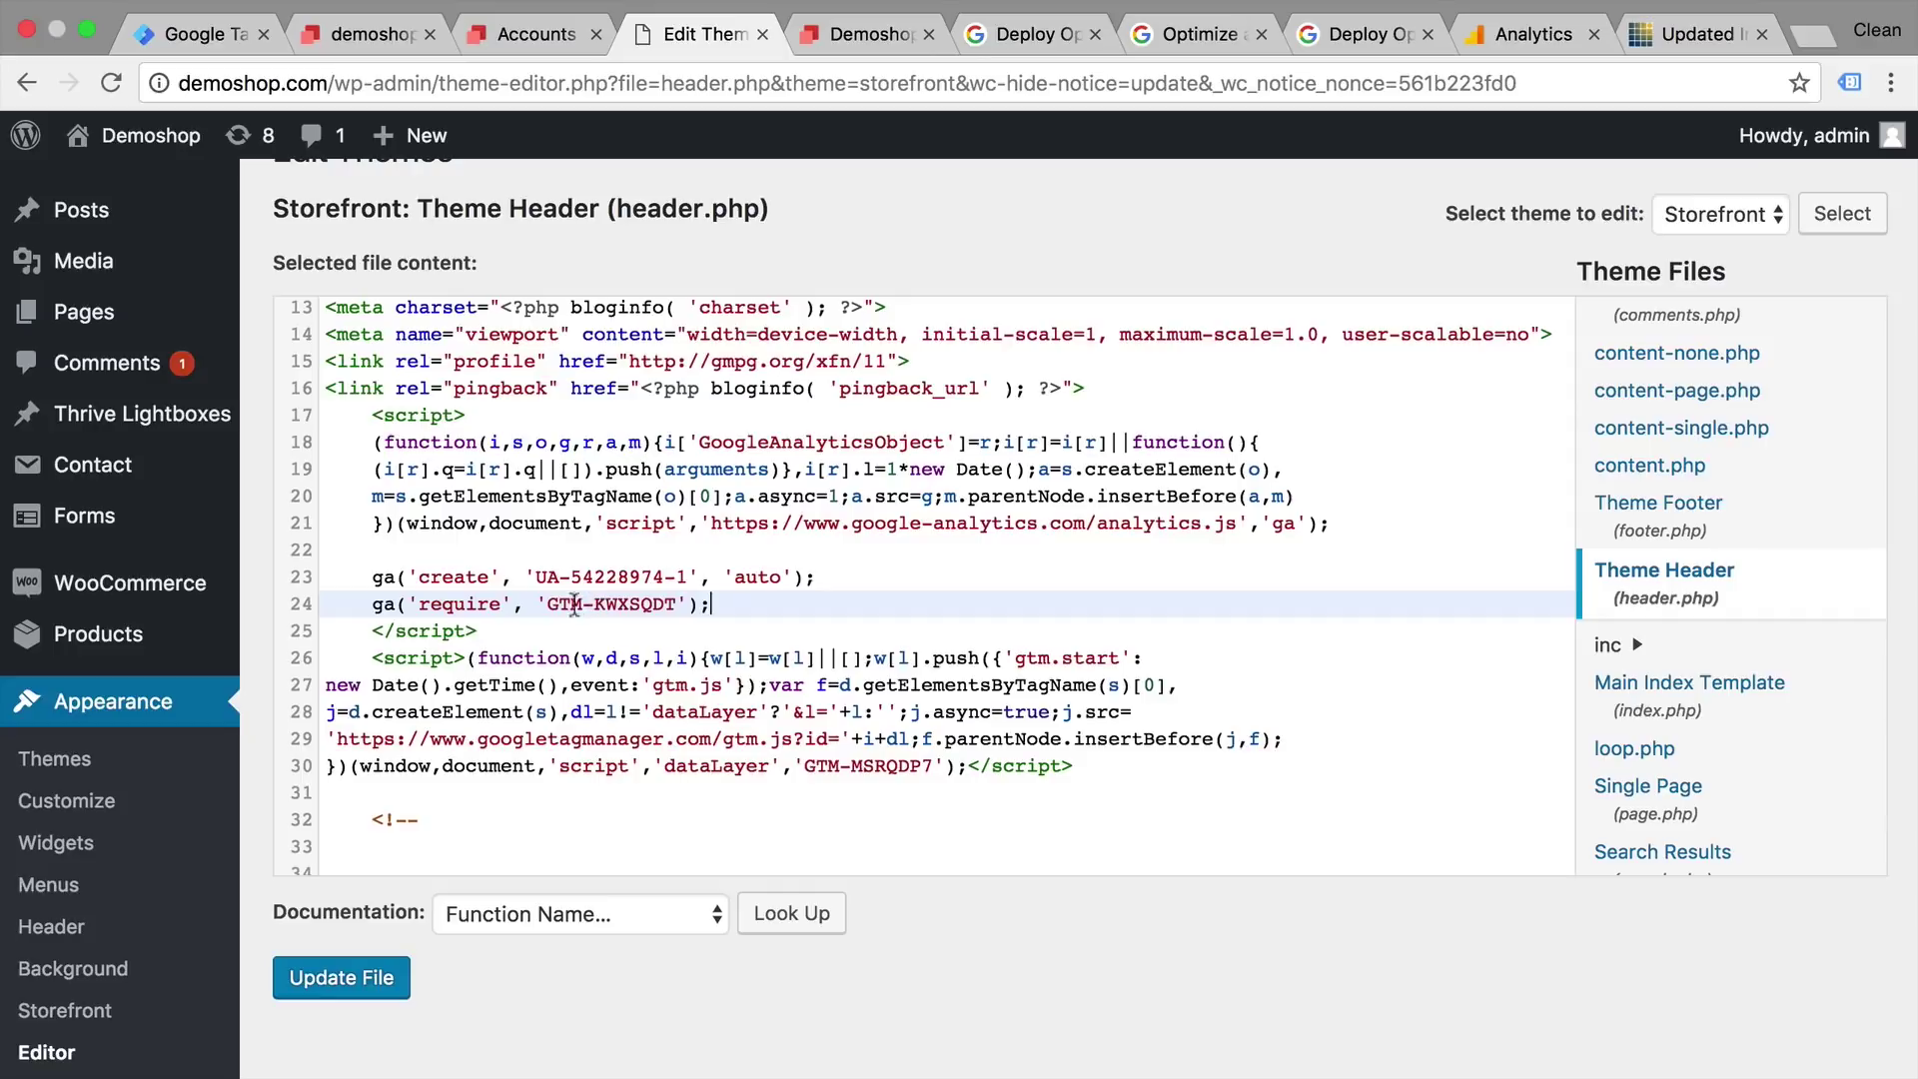
left_click_drag(548, 603, 679, 607)
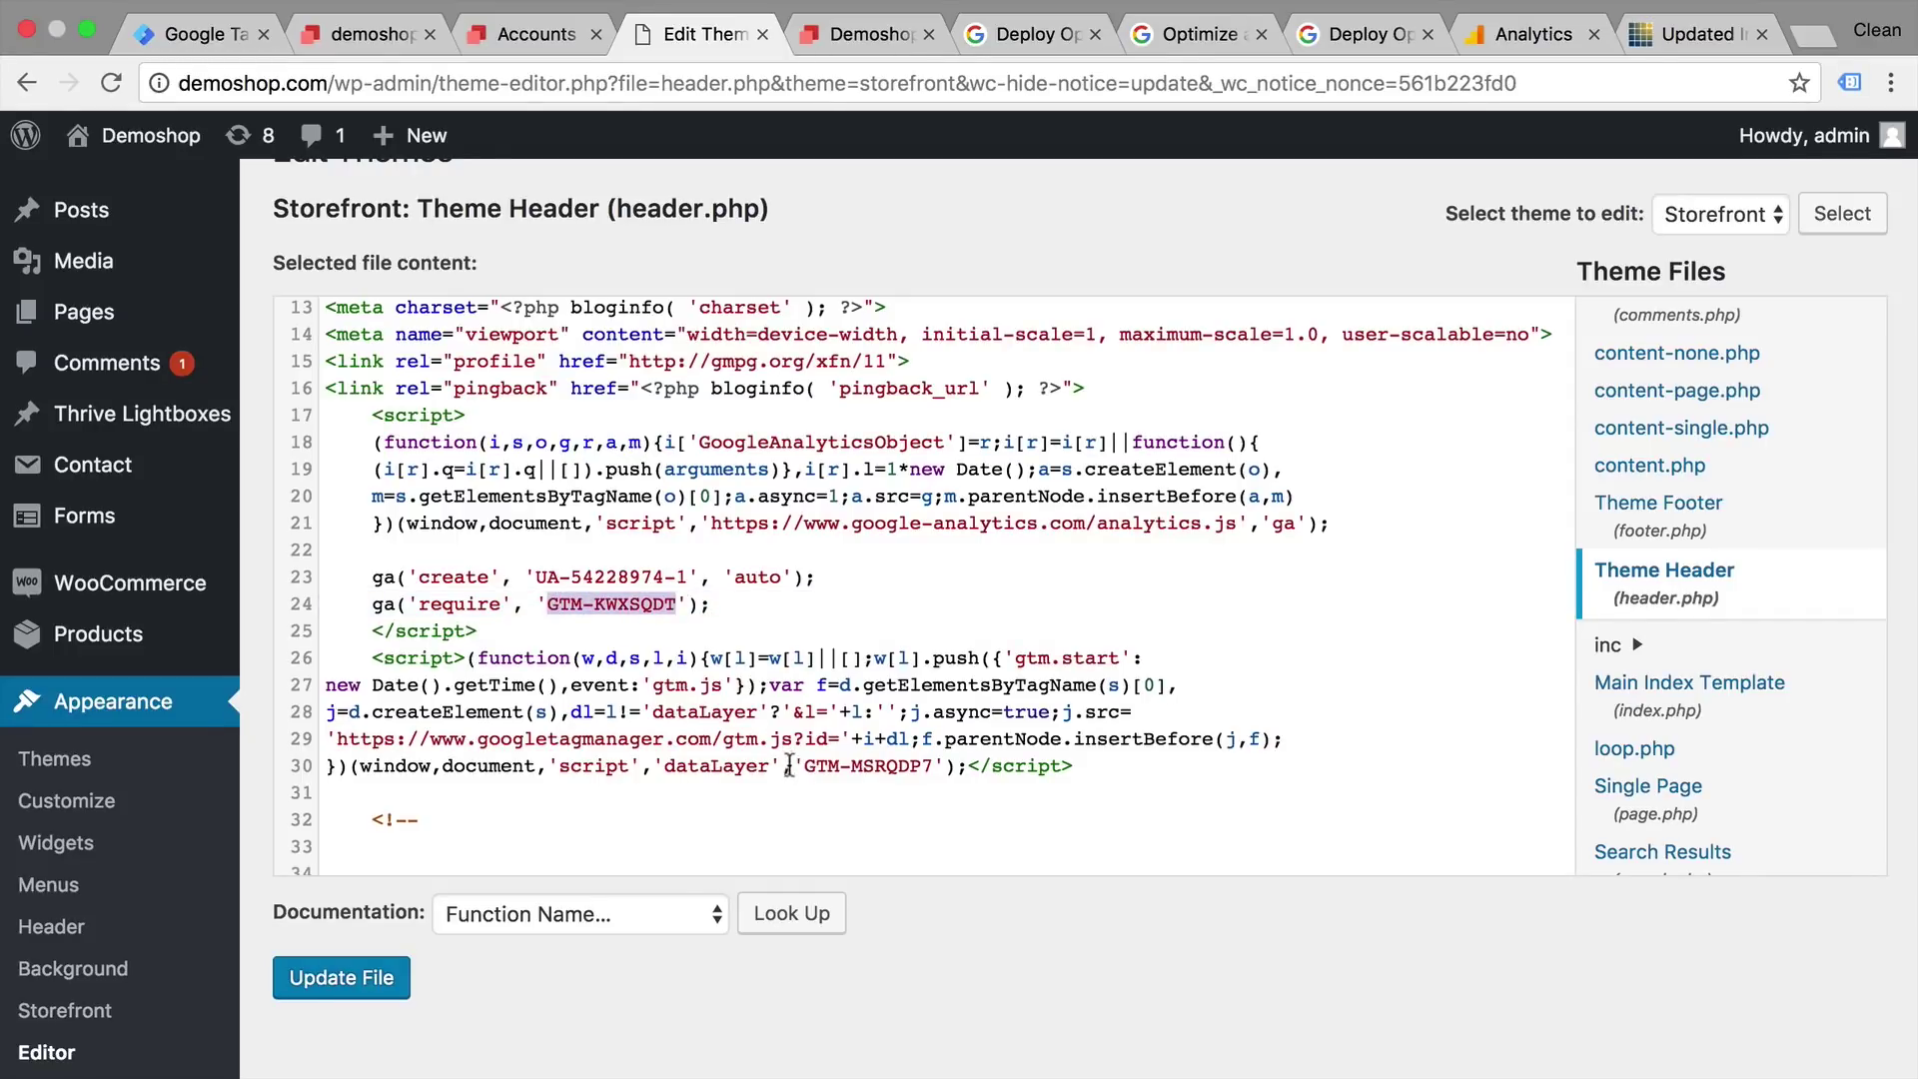
left_click_drag(805, 770, 927, 766)
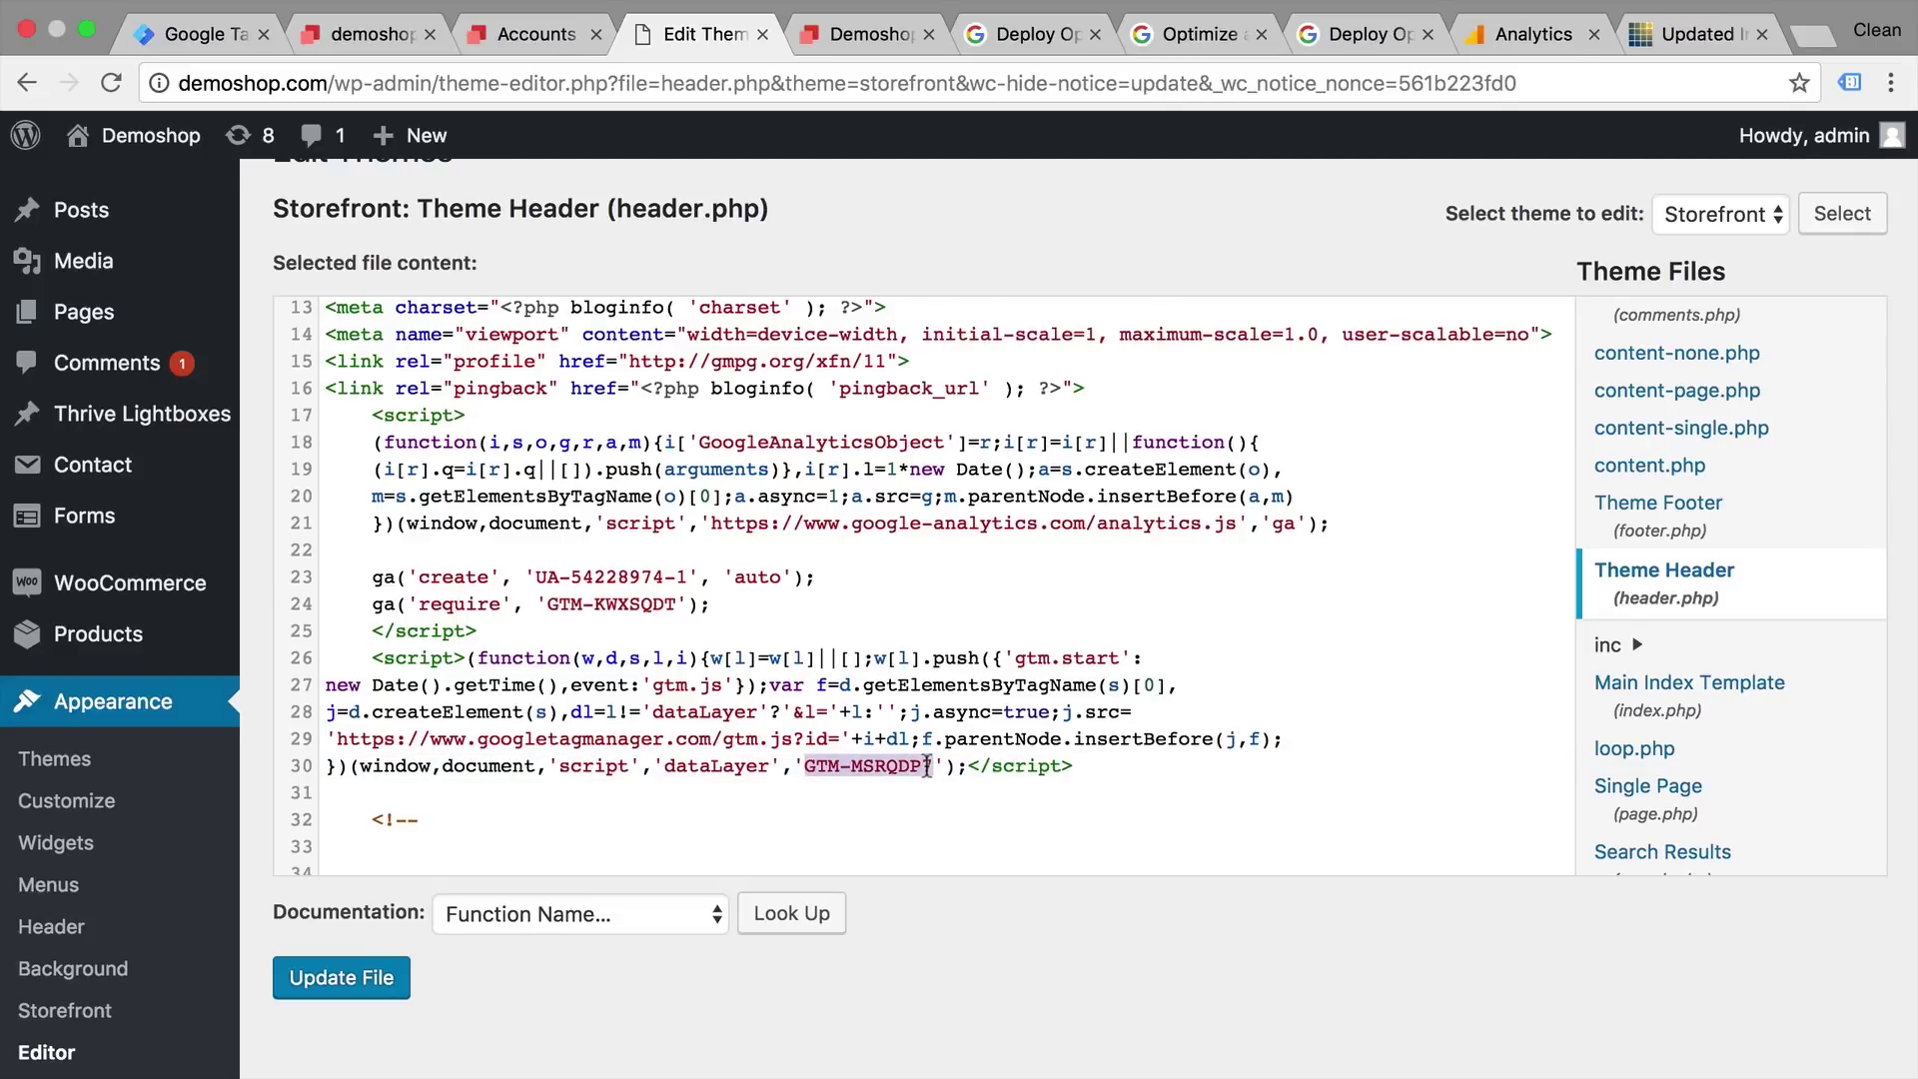
left_click(367, 984)
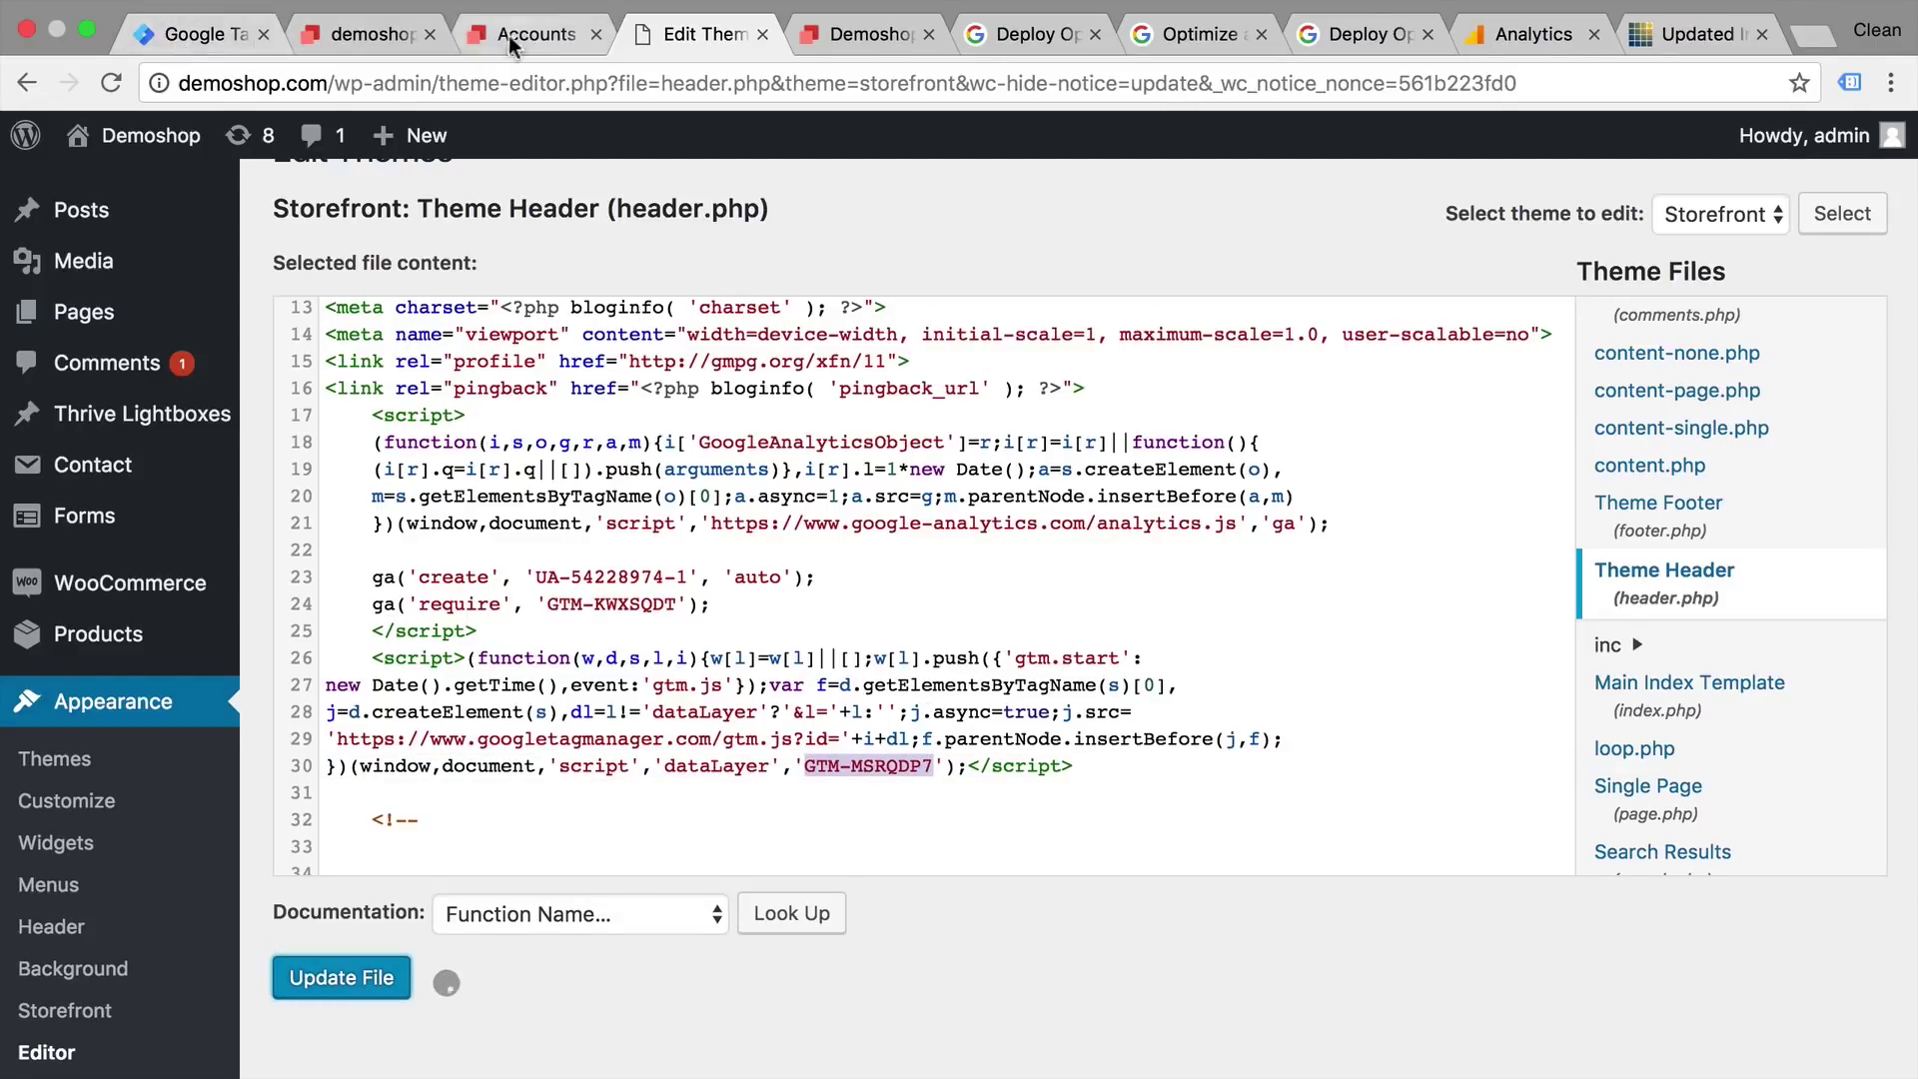
Check the Demoshop storefront's tags in Tag Assistant and examine the Google Optimize entry's metadata
left_click(864, 40)
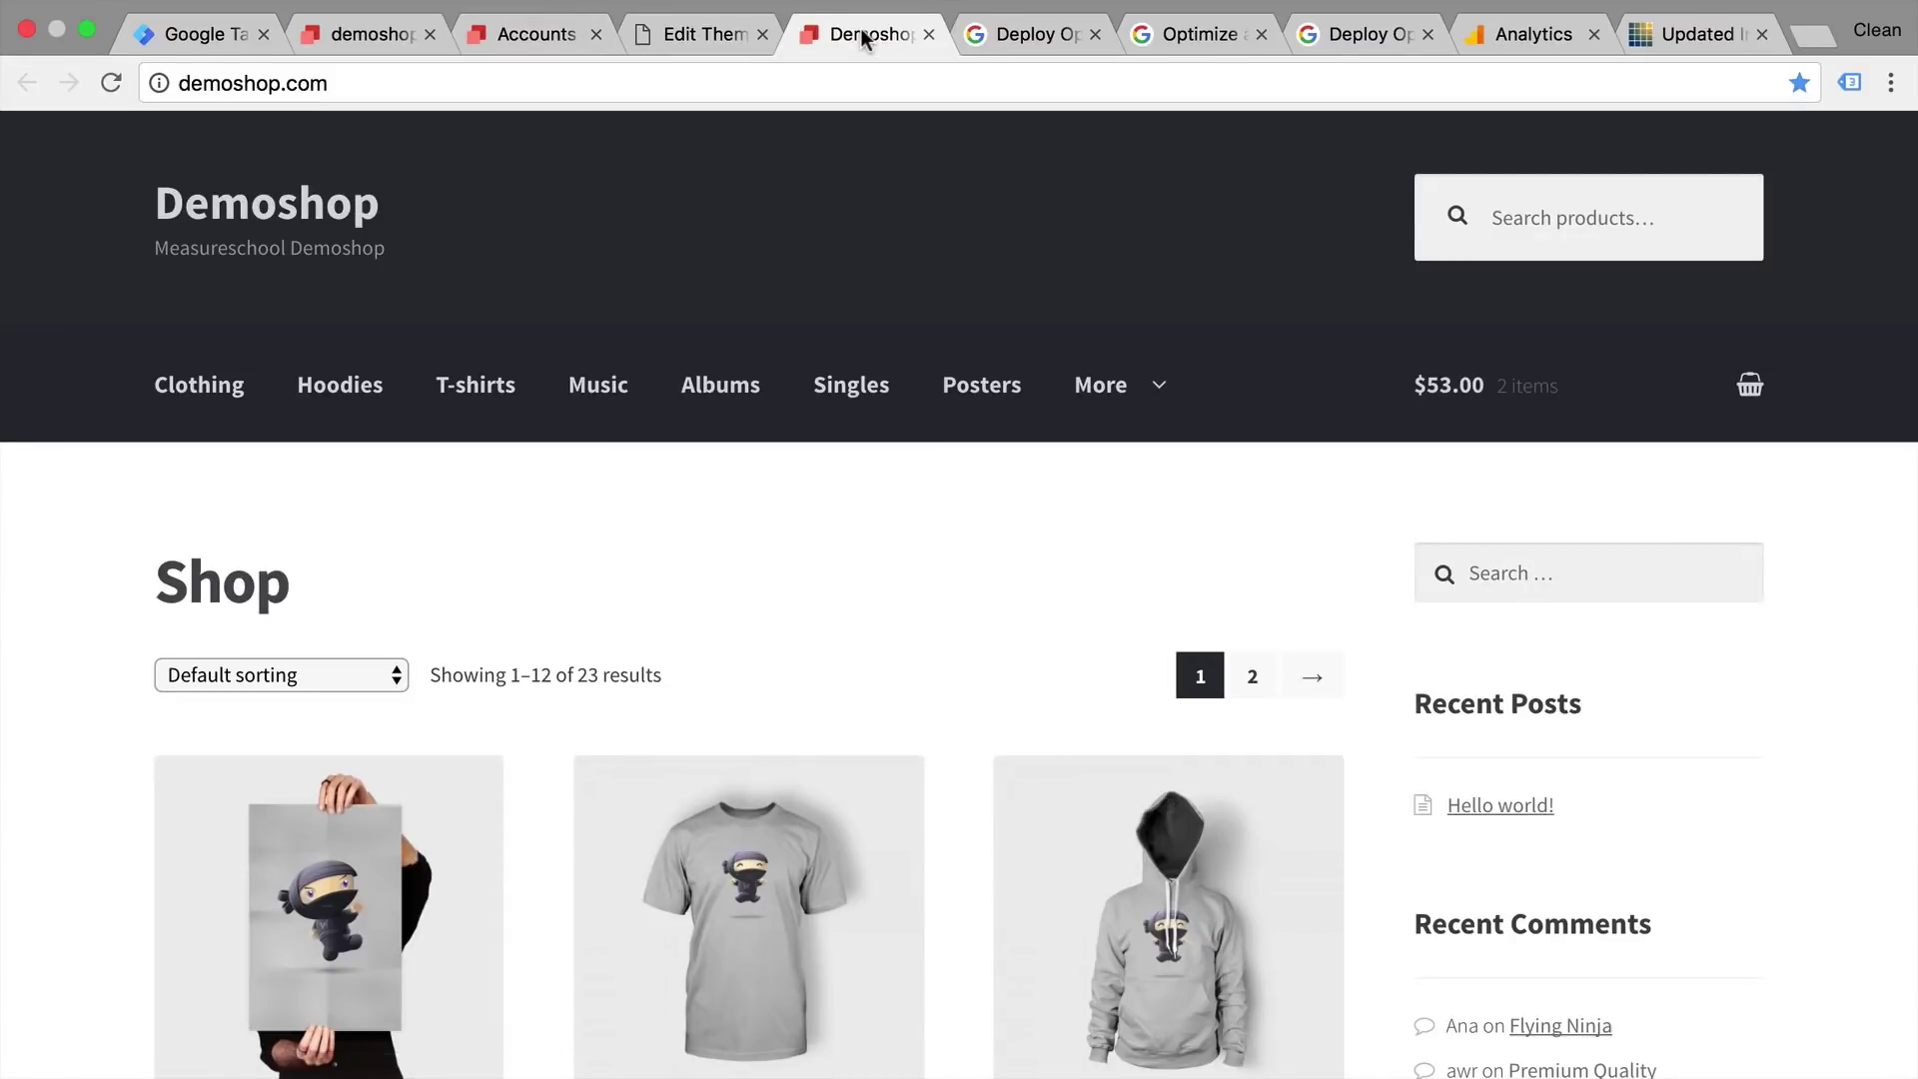
left_click(1851, 83)
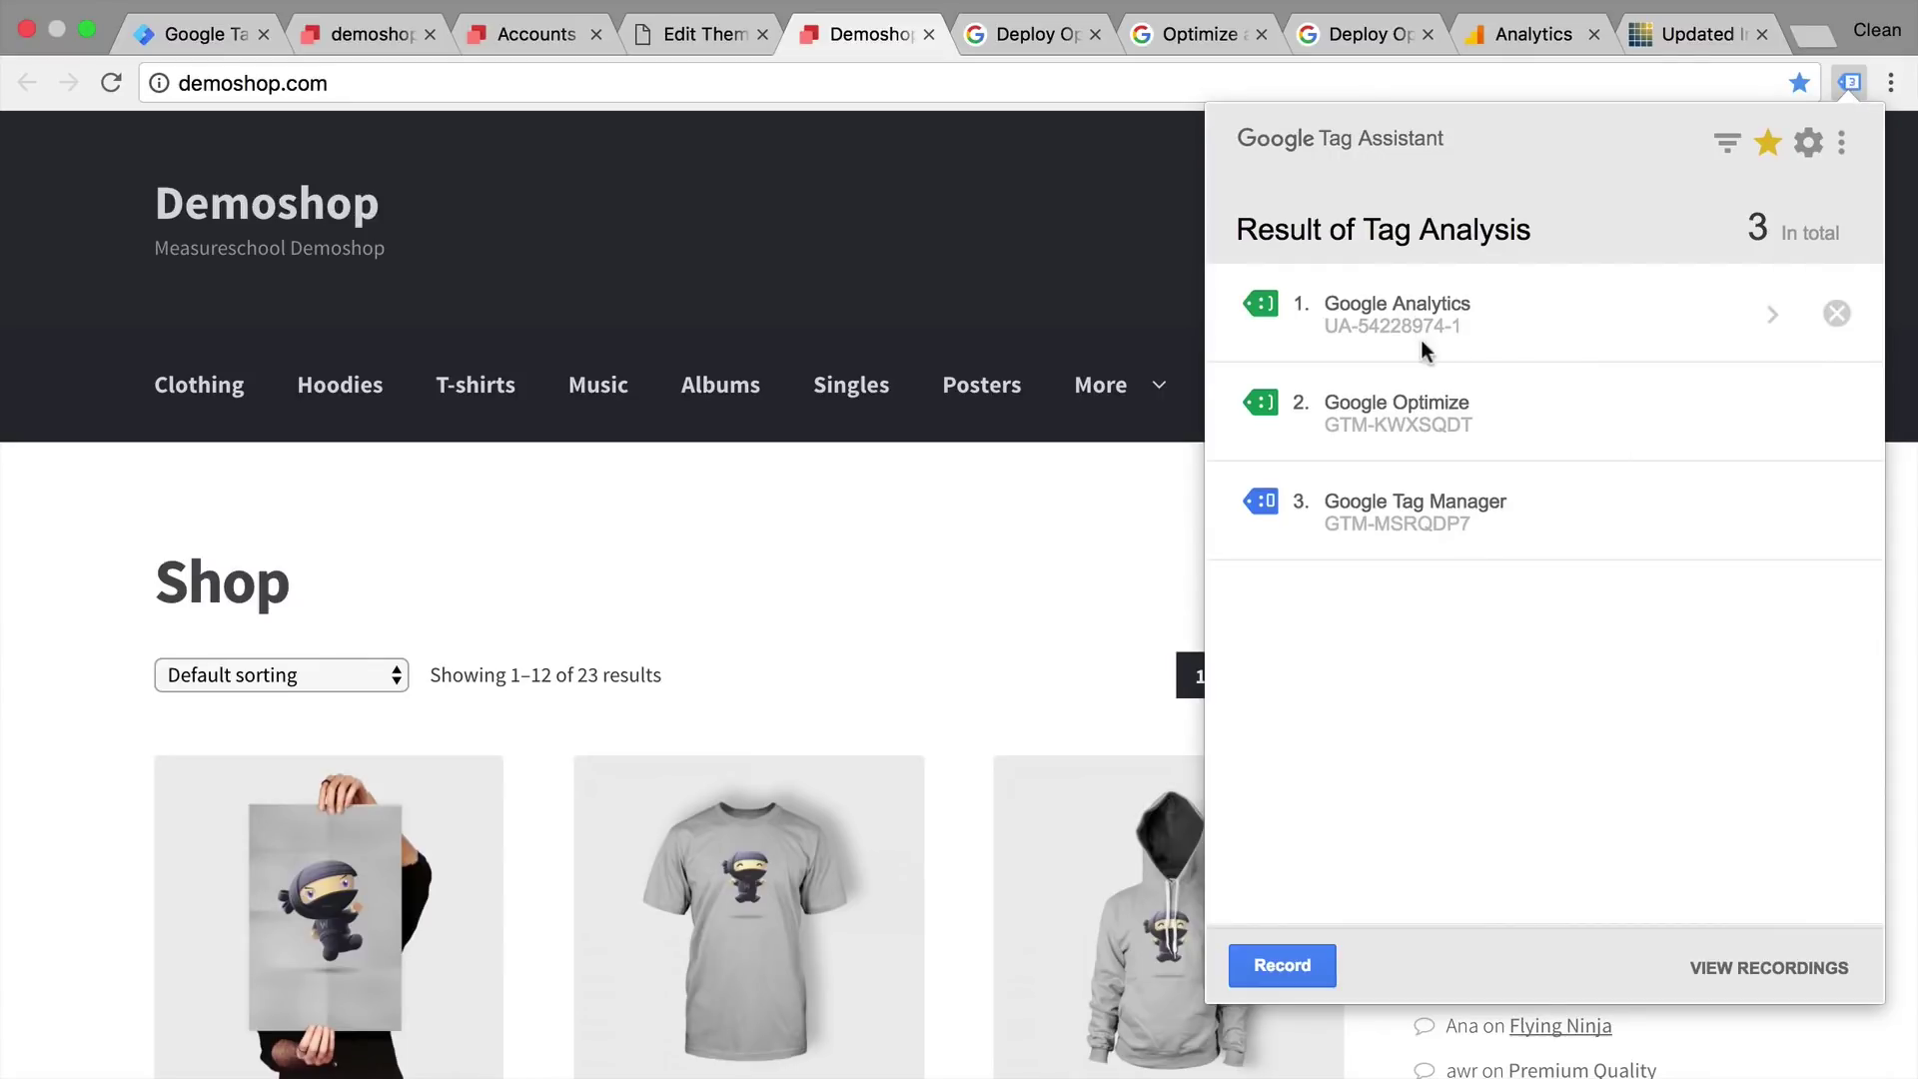
left_click(1392, 404)
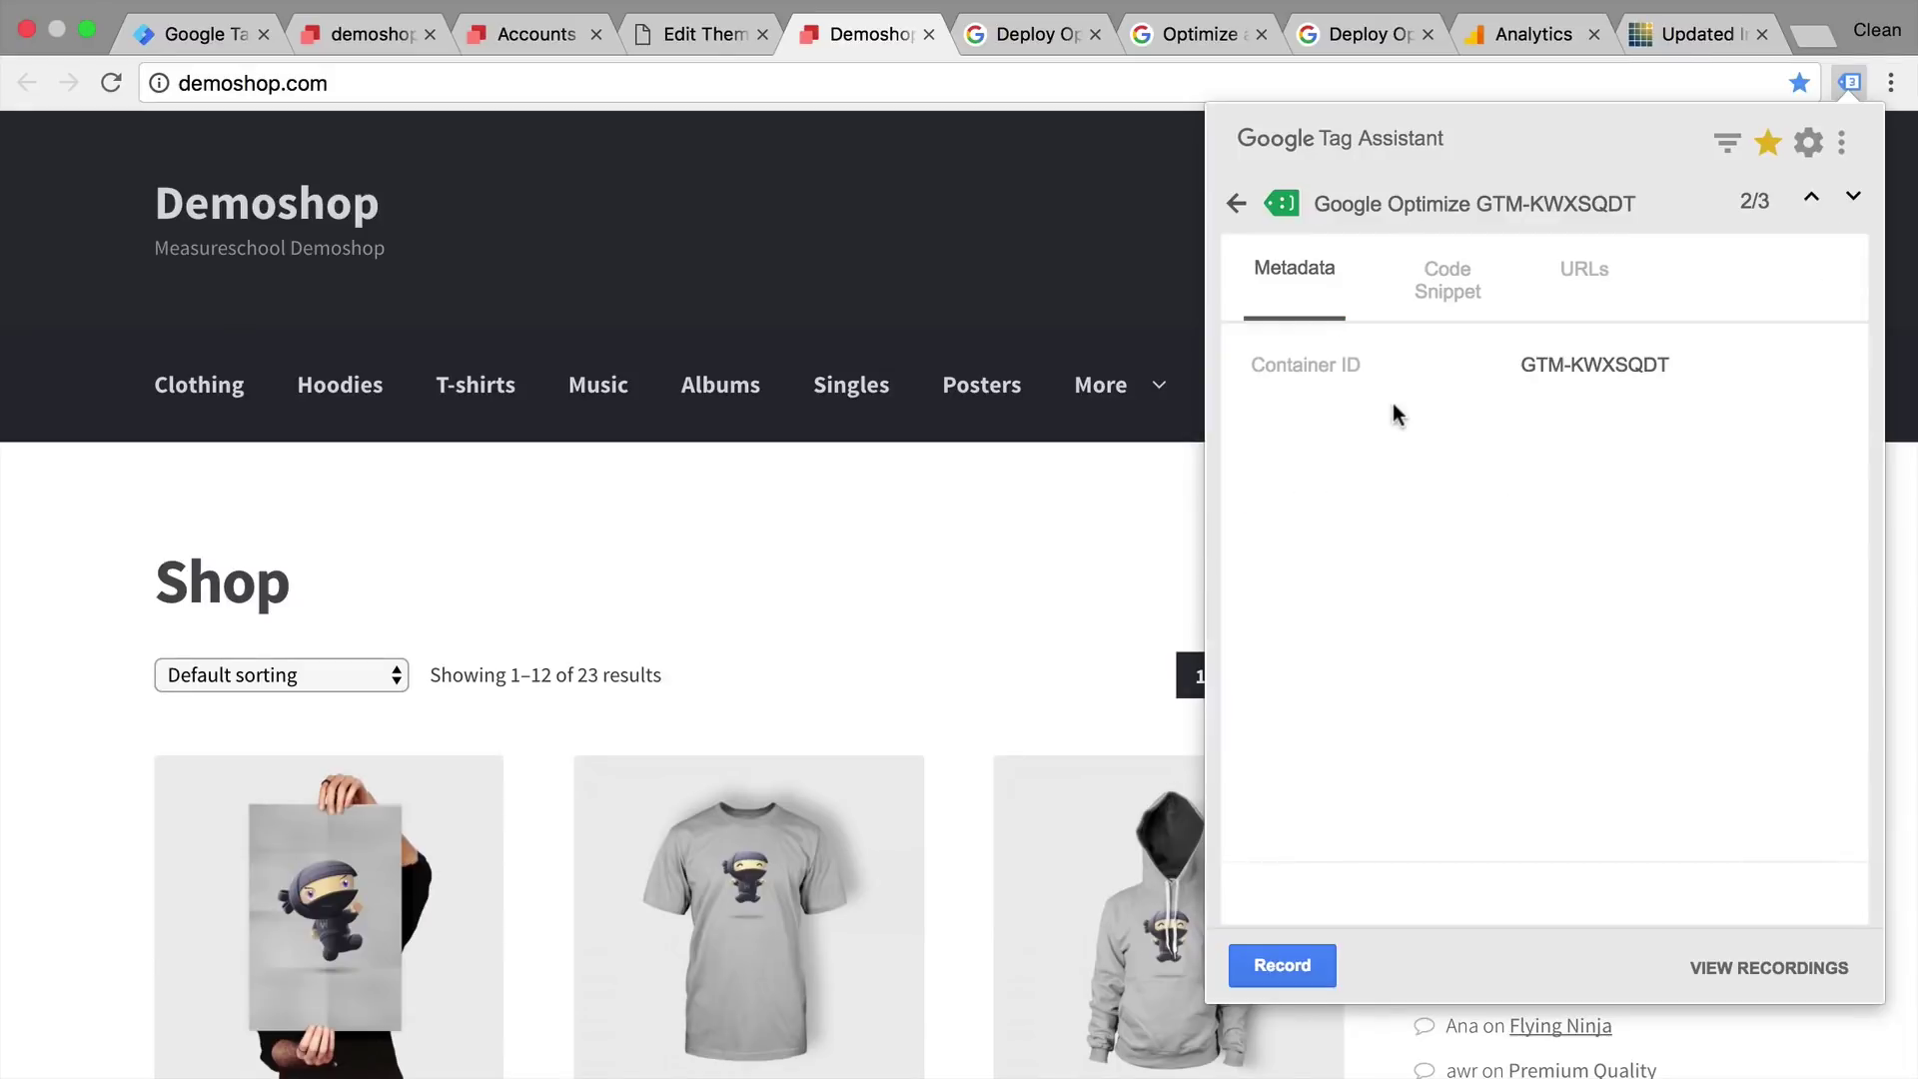
left_click(1234, 203)
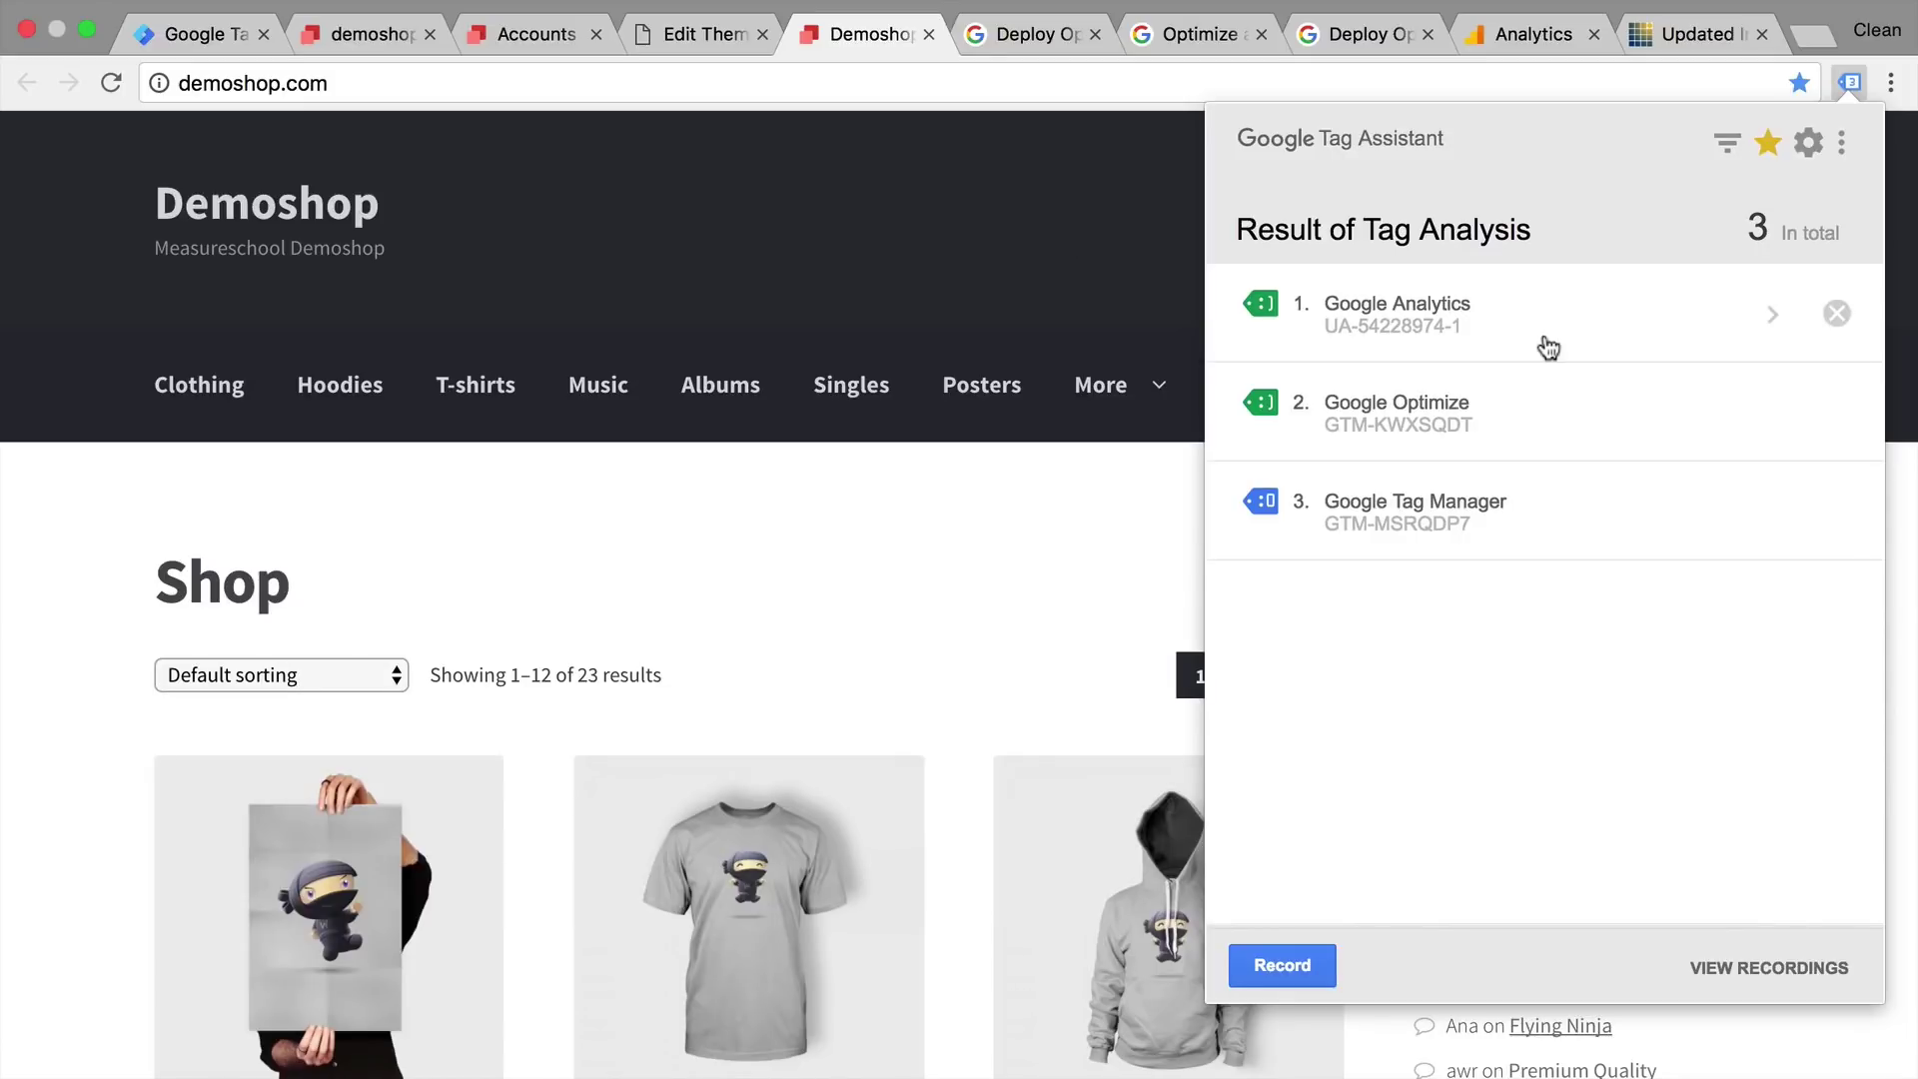
left_click(966, 532)
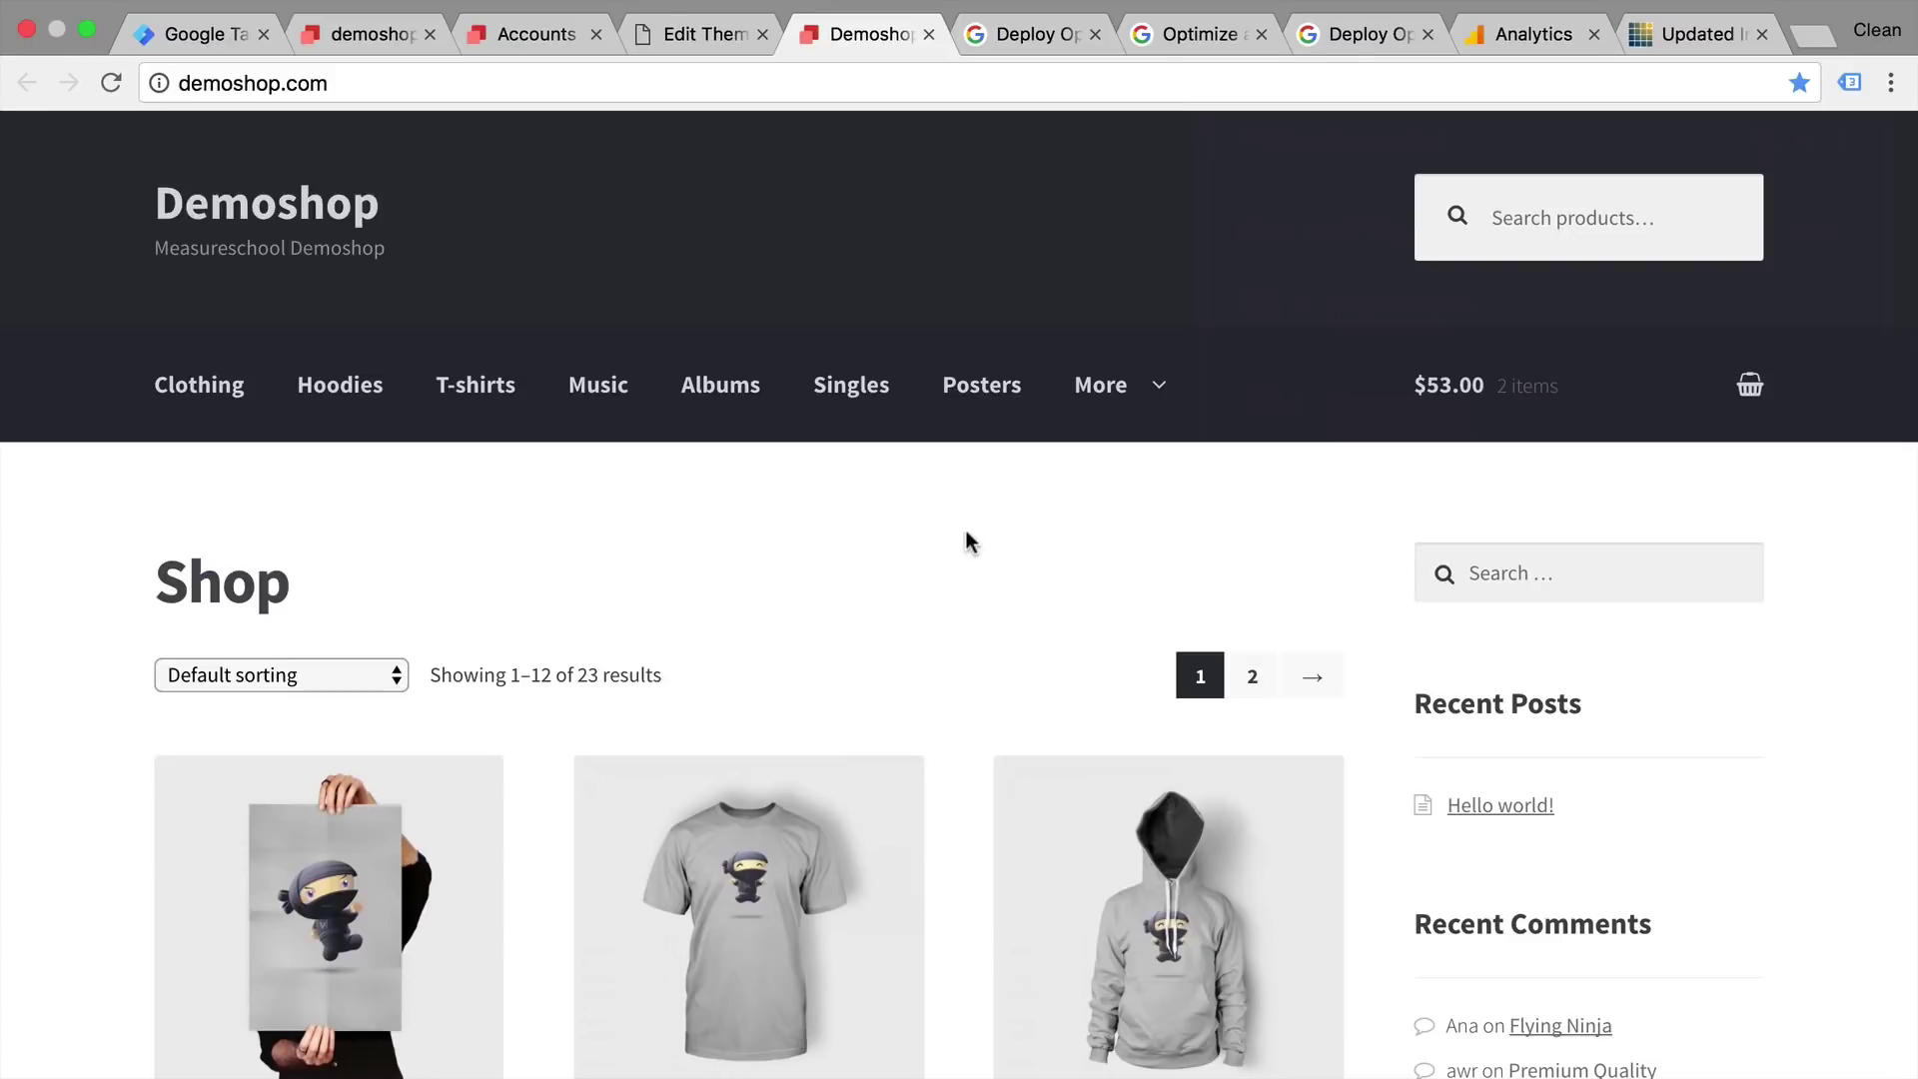
Advance the Deploy Optimise instructions to Step 2 and copy the whole page-flicker snippet
left_click(372, 14)
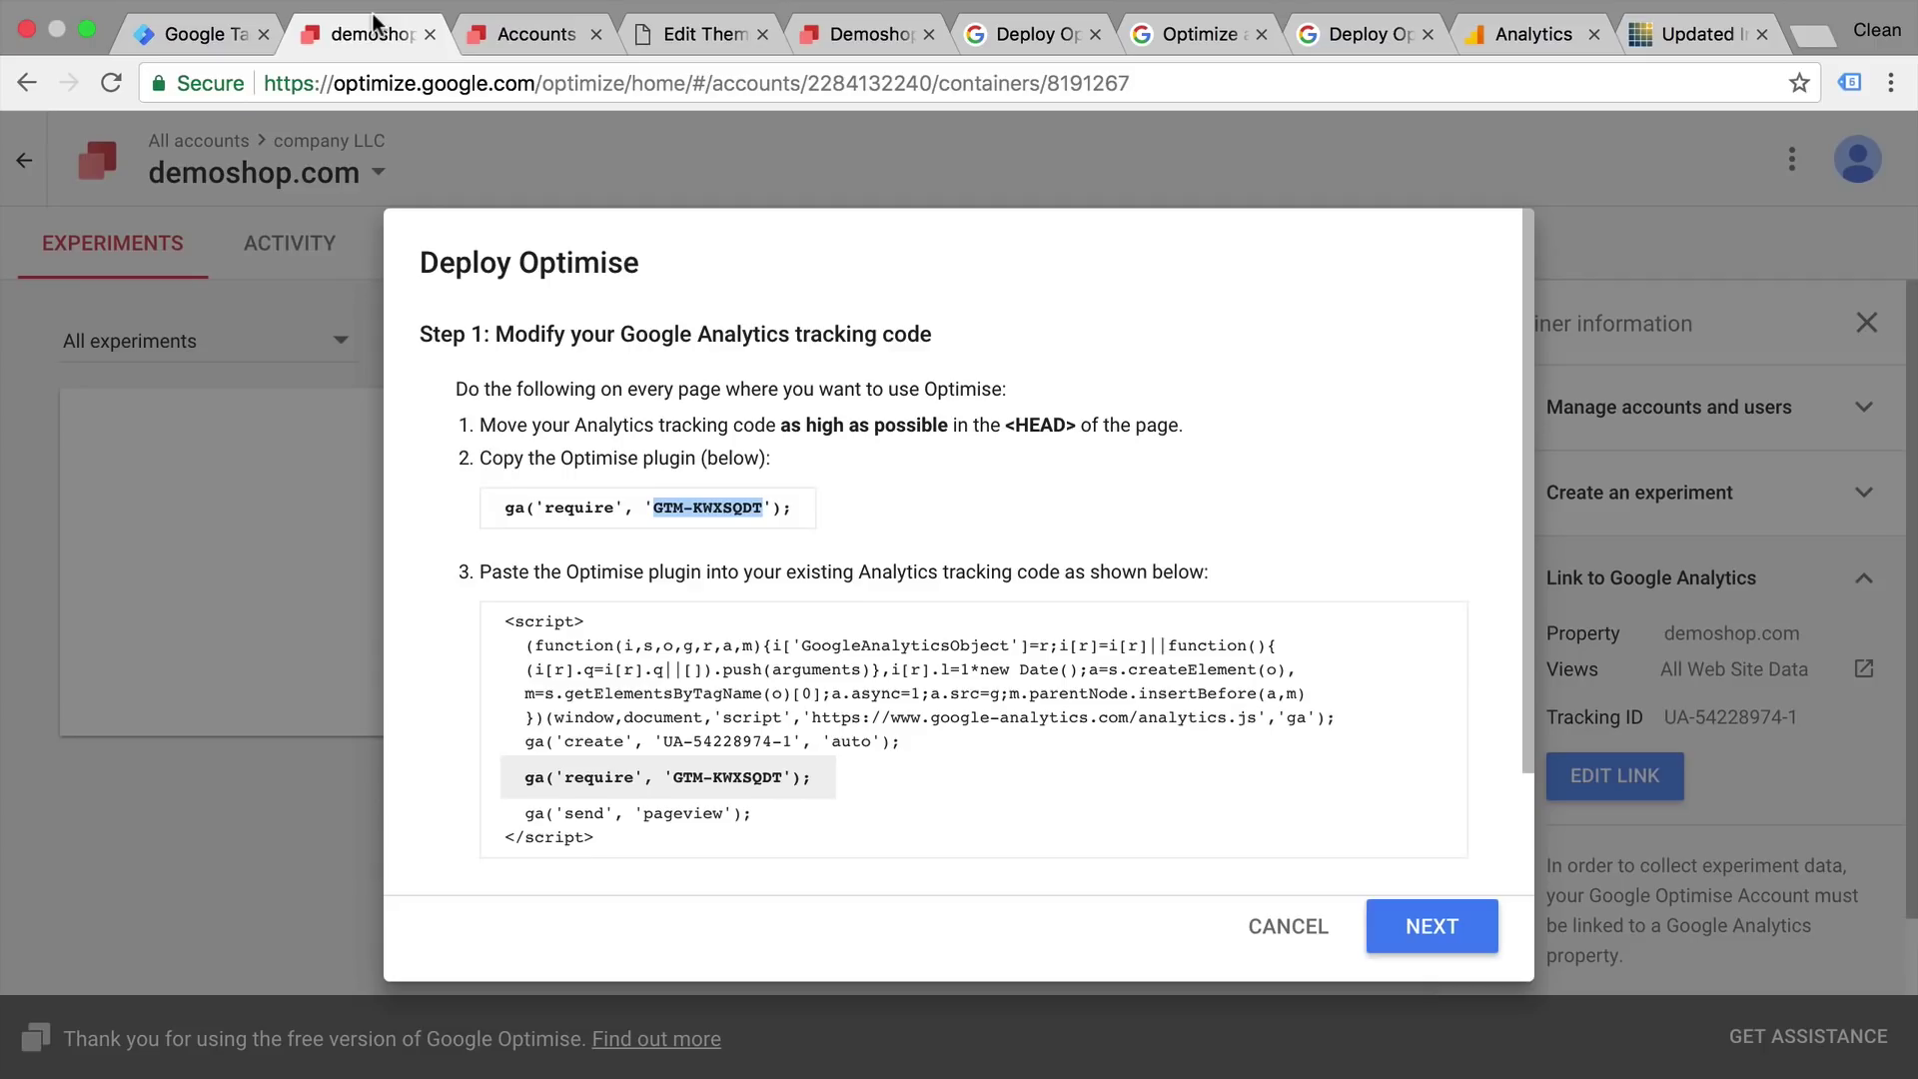
left_click(1424, 931)
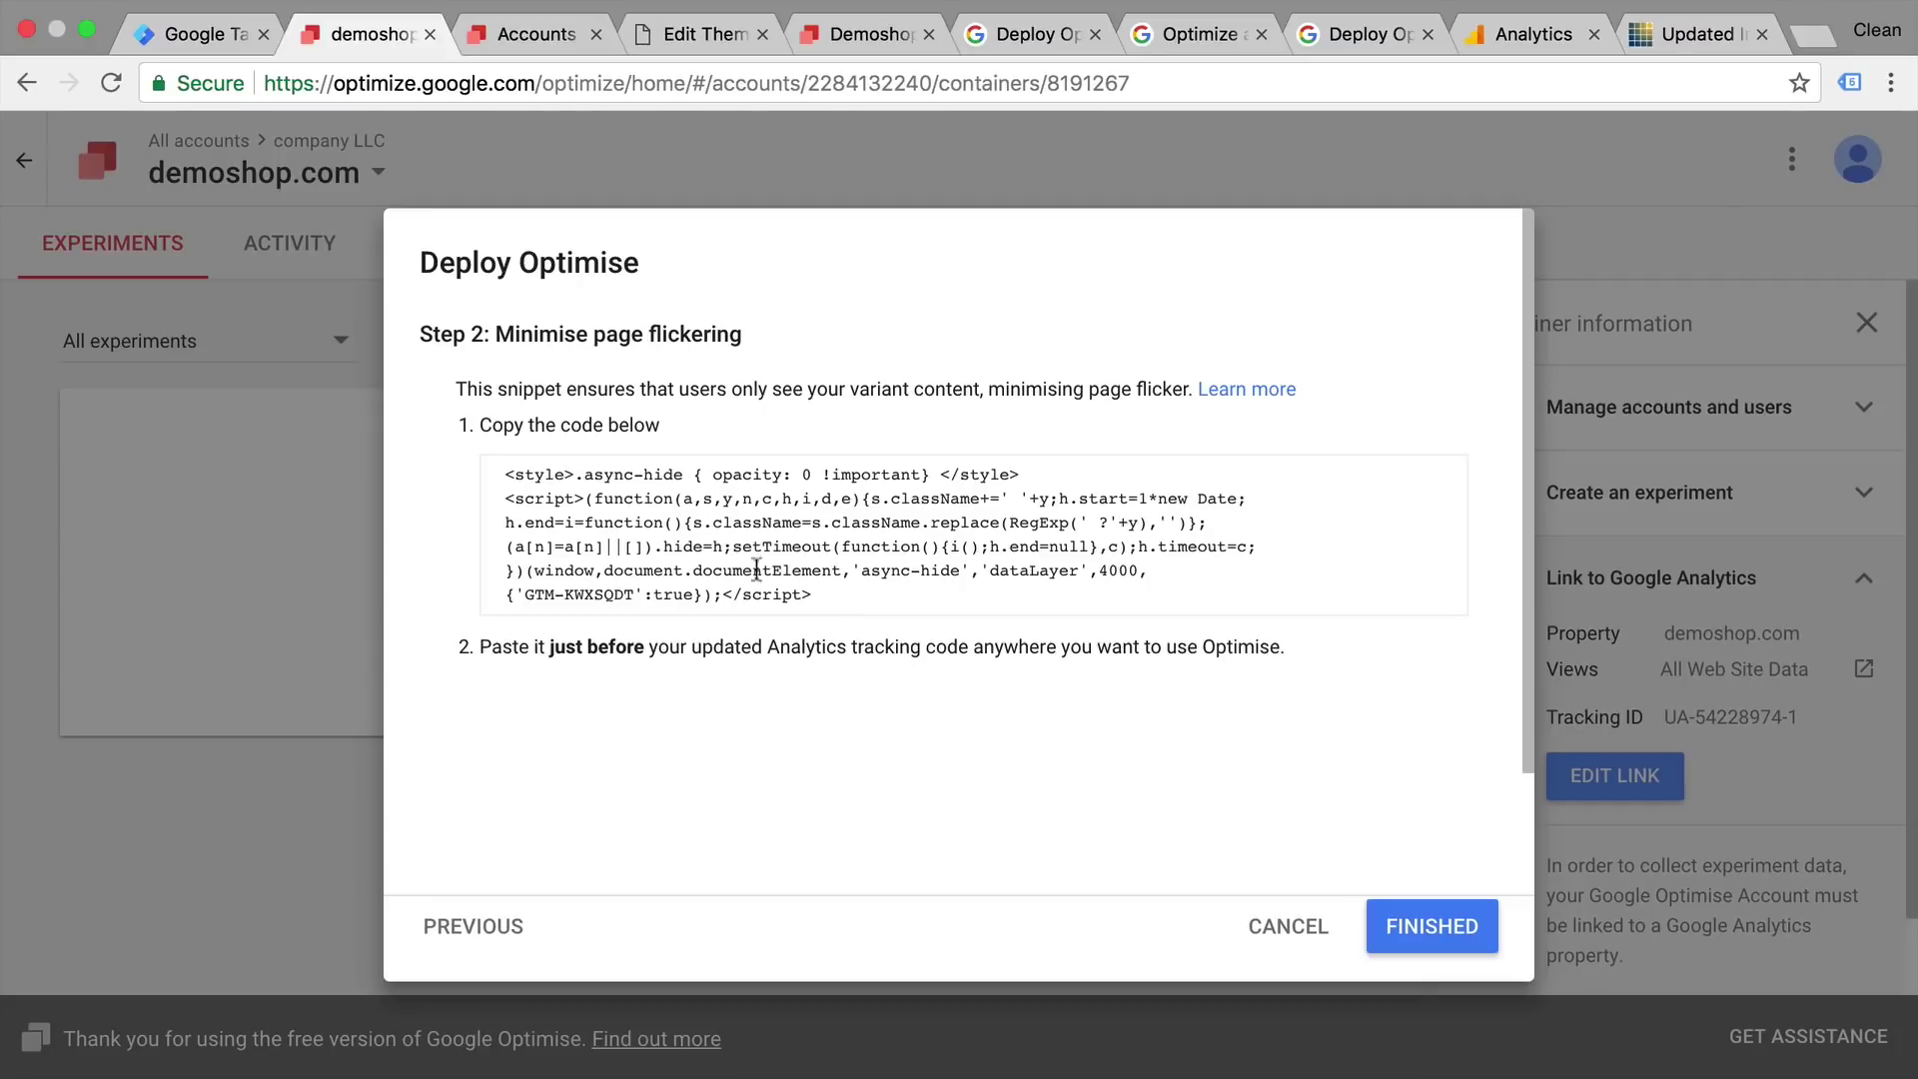
left_click_drag(842, 604, 507, 467)
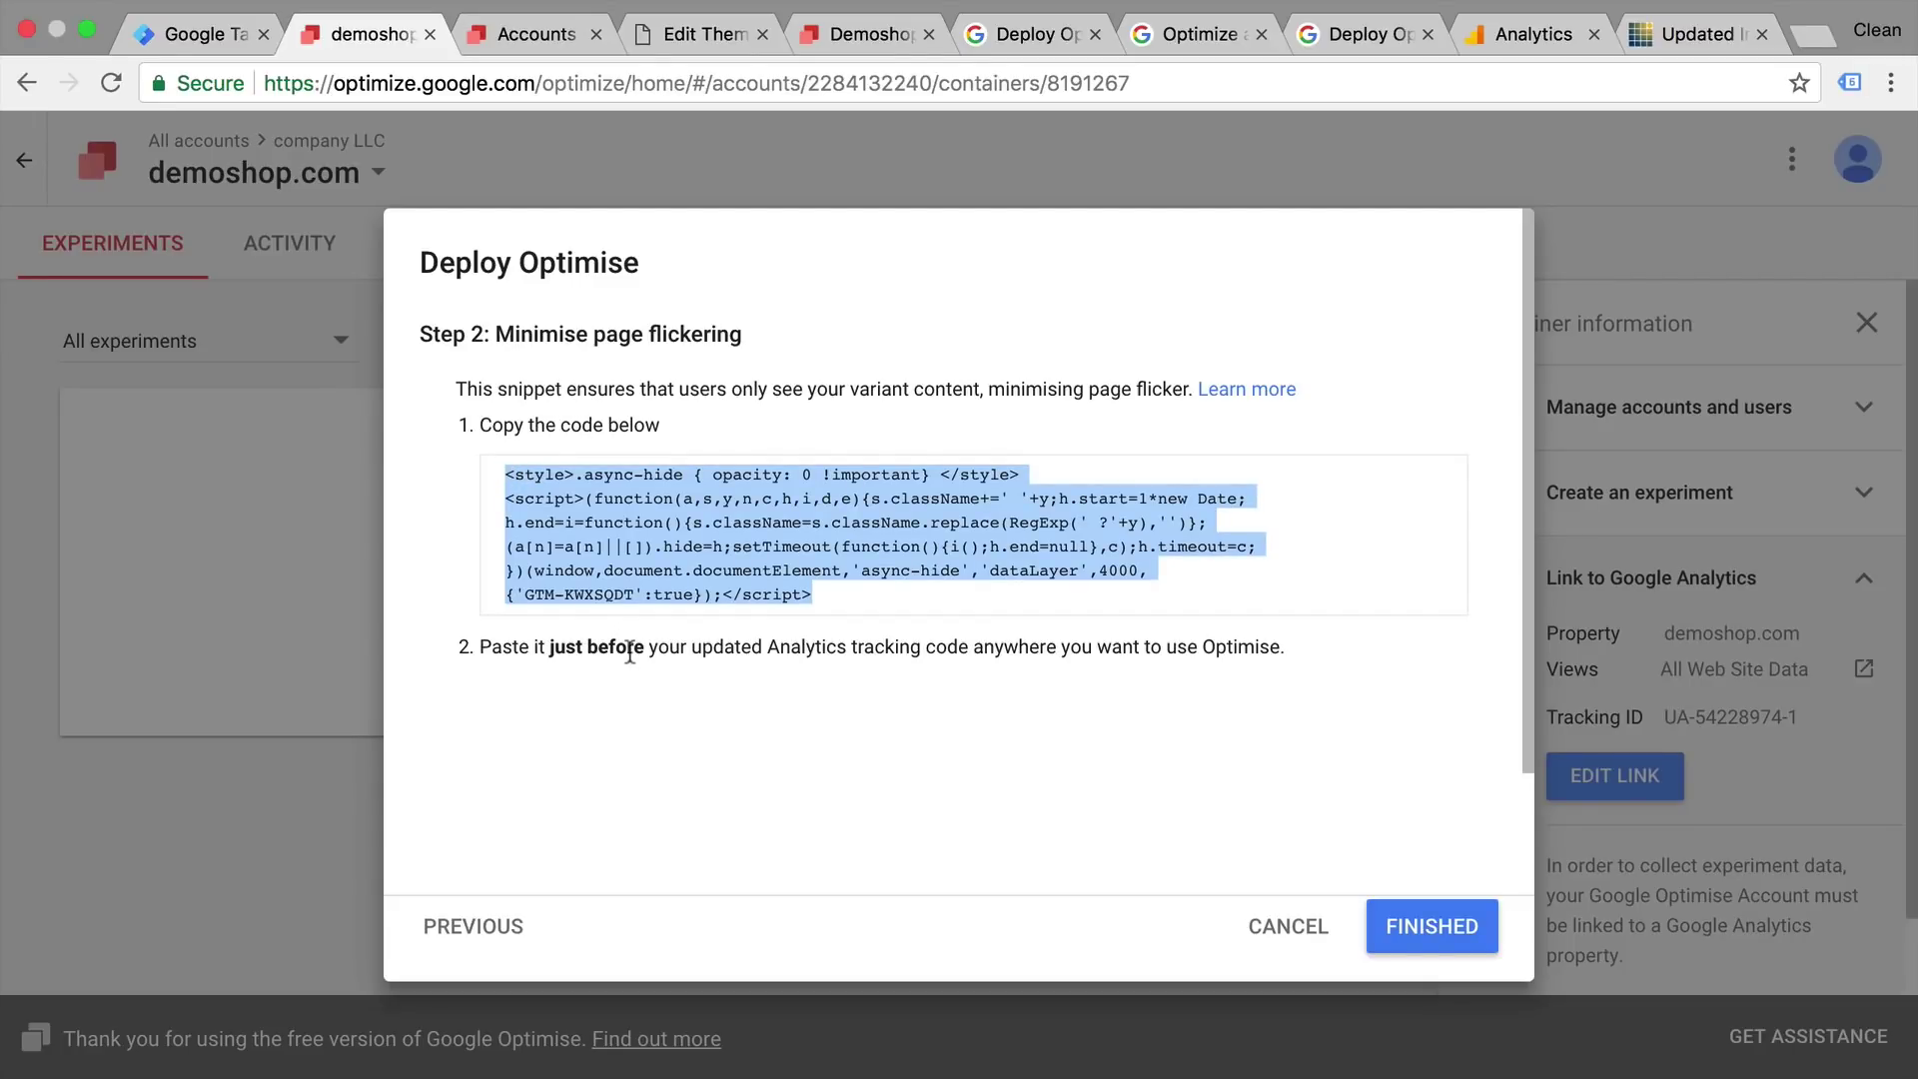
Paste the async-hide page-flicker snippet on a new line directly above the analytics.js script in header.php and save the file
left_click(696, 36)
left_click(528, 441)
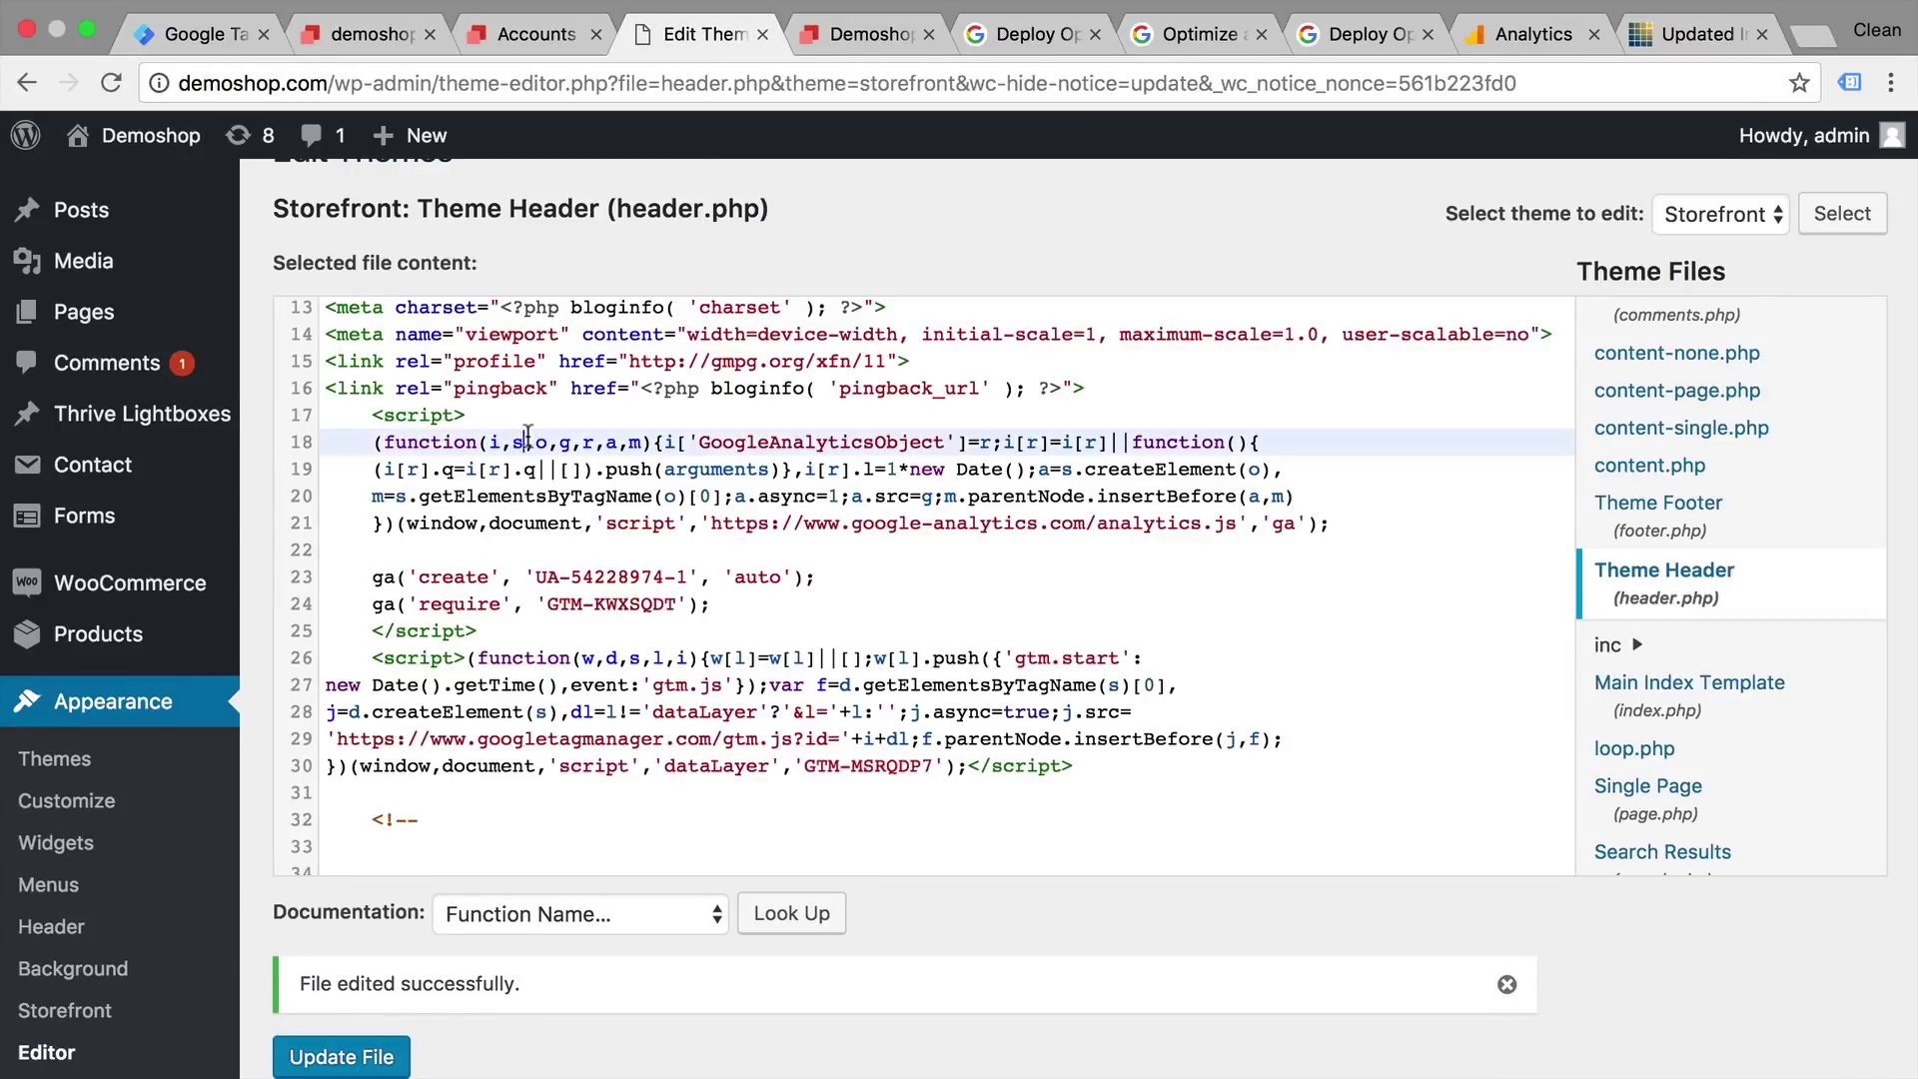
left_click(1138, 392)
key("Return")
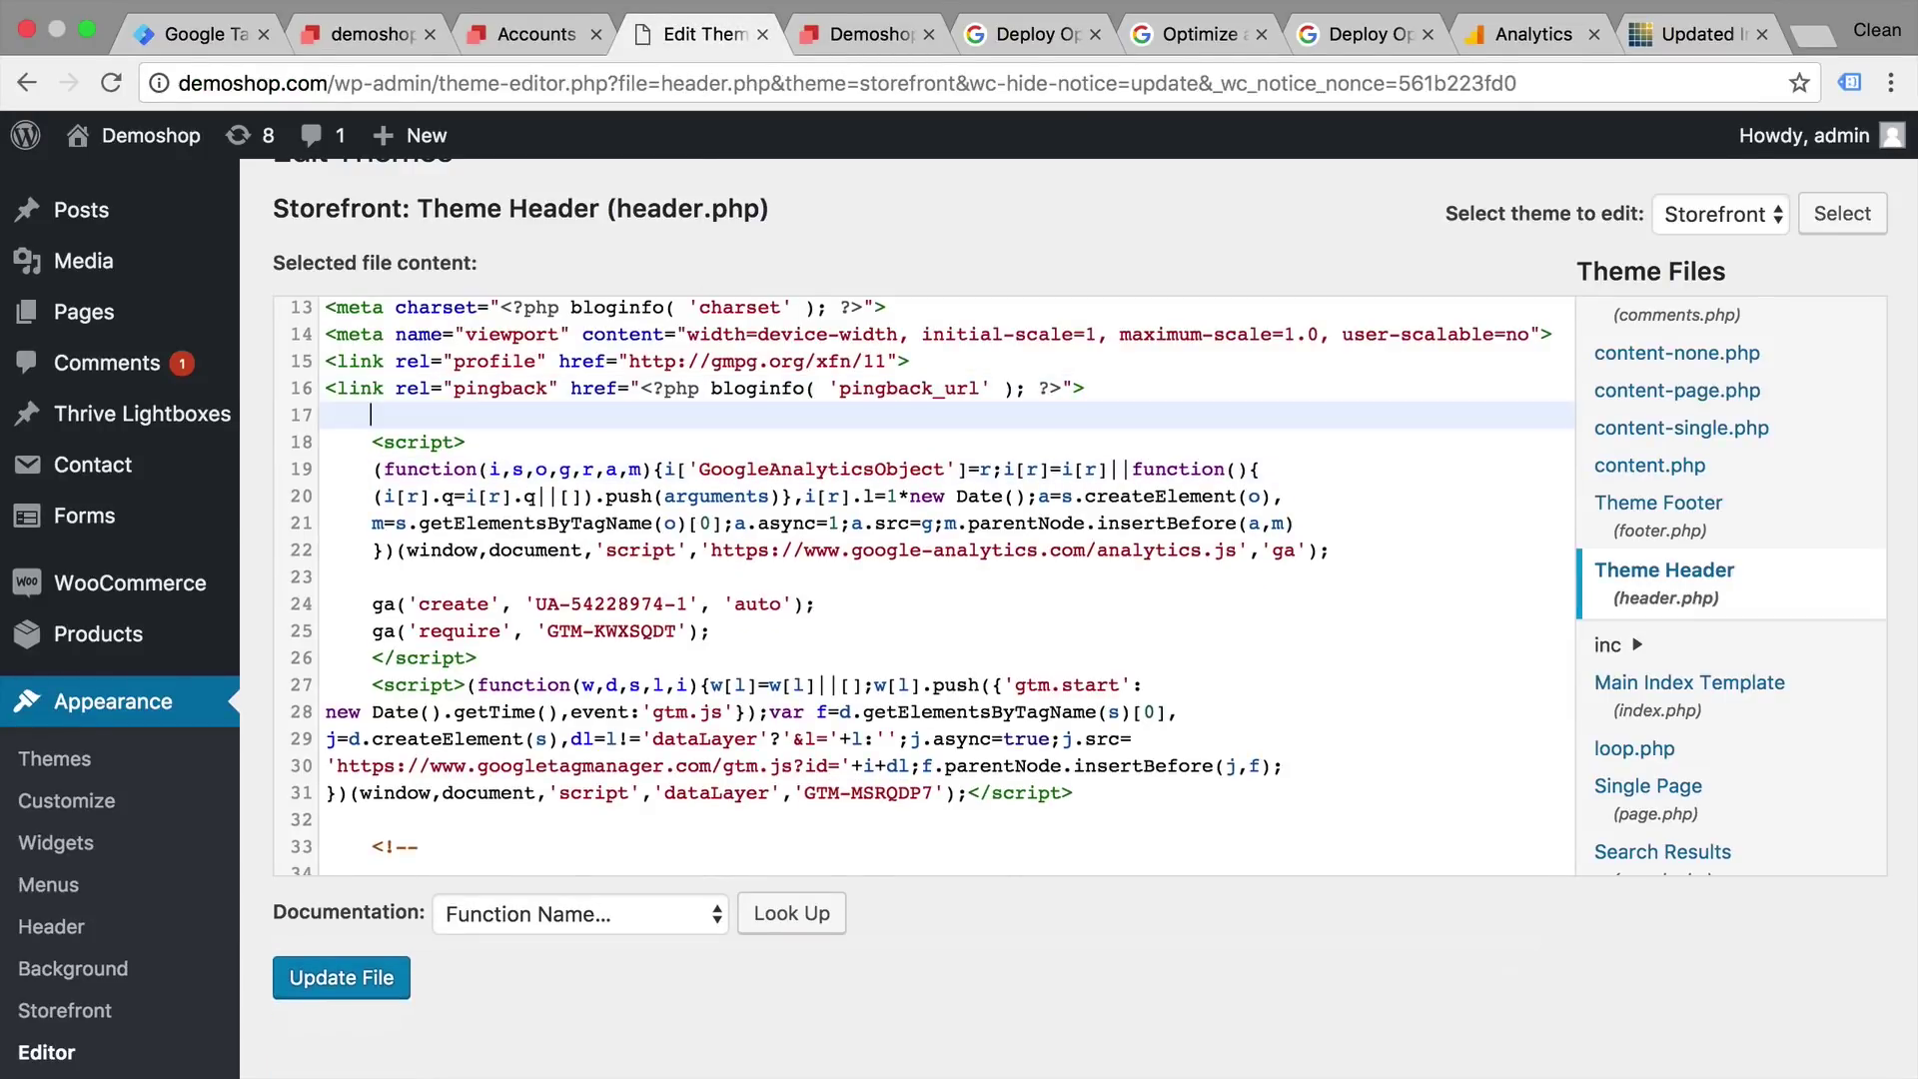
key("ctrl+v")
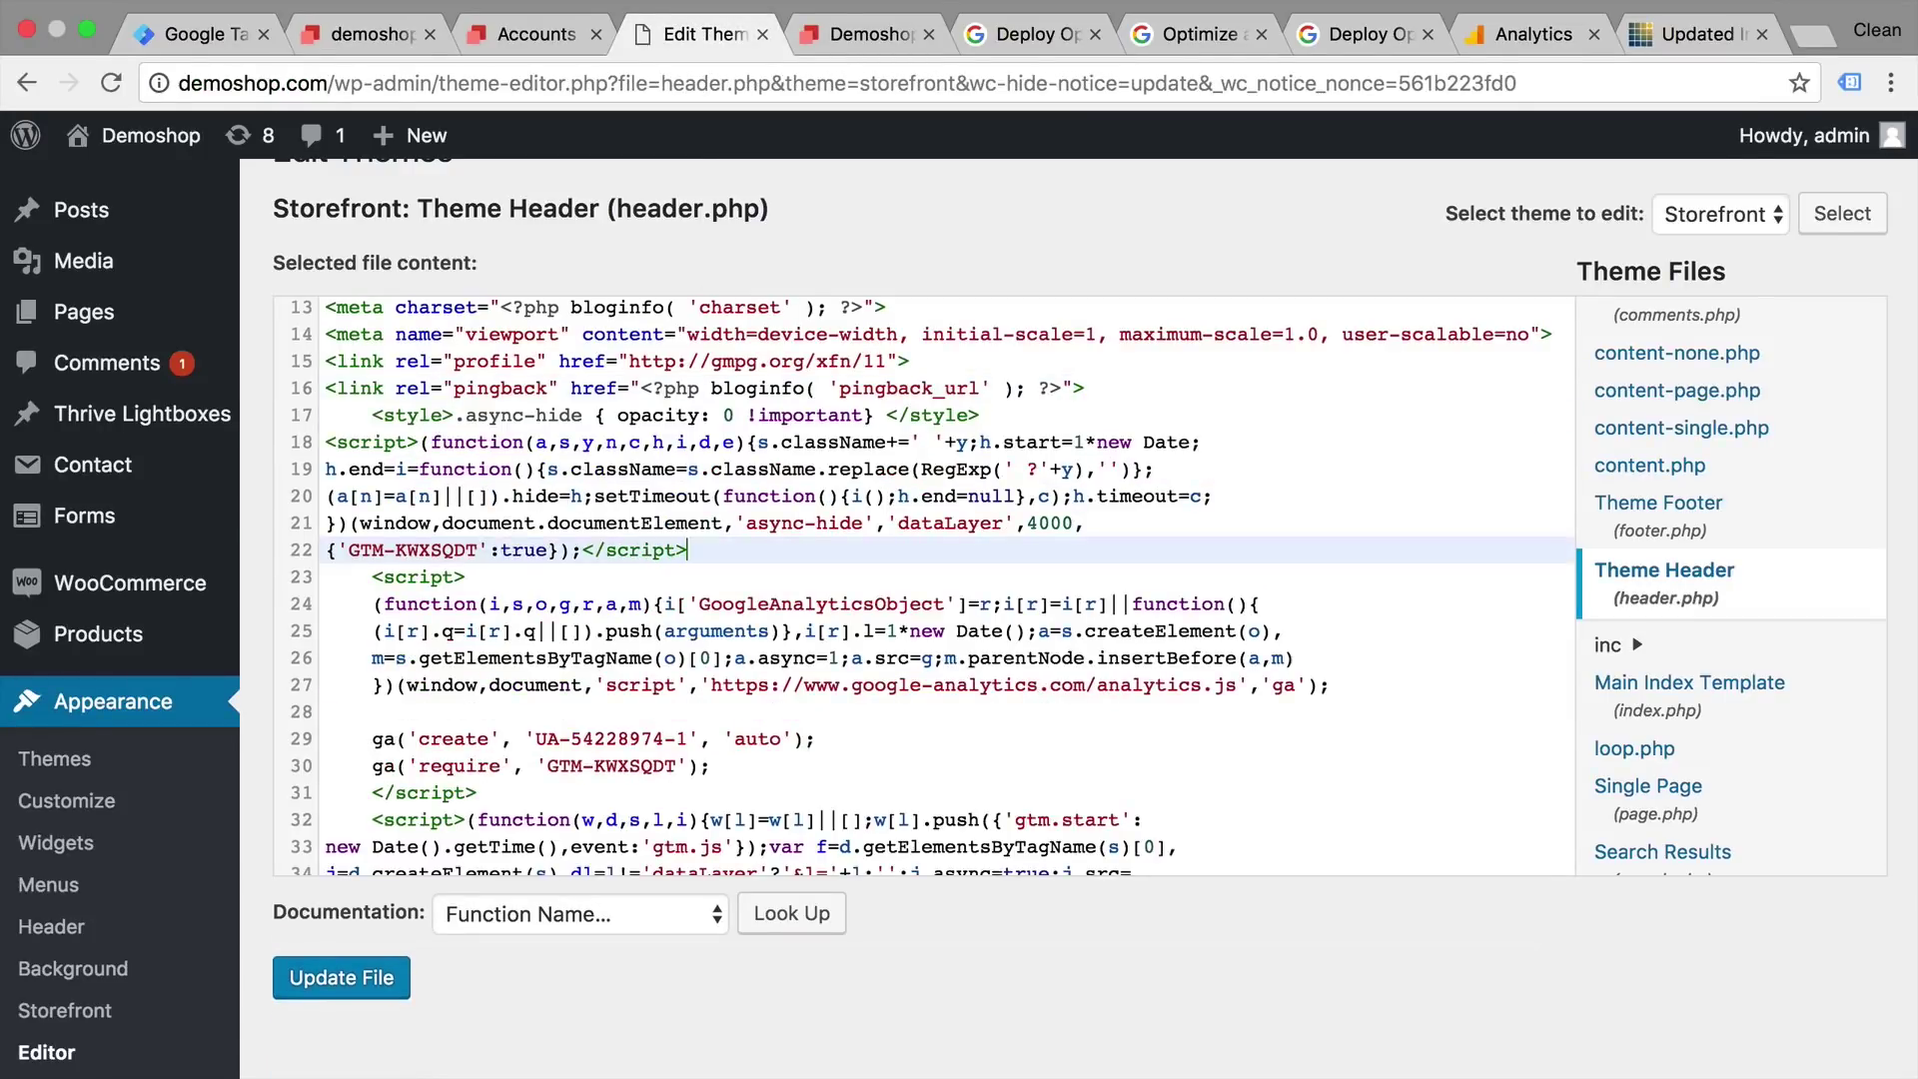
left_click(359, 999)
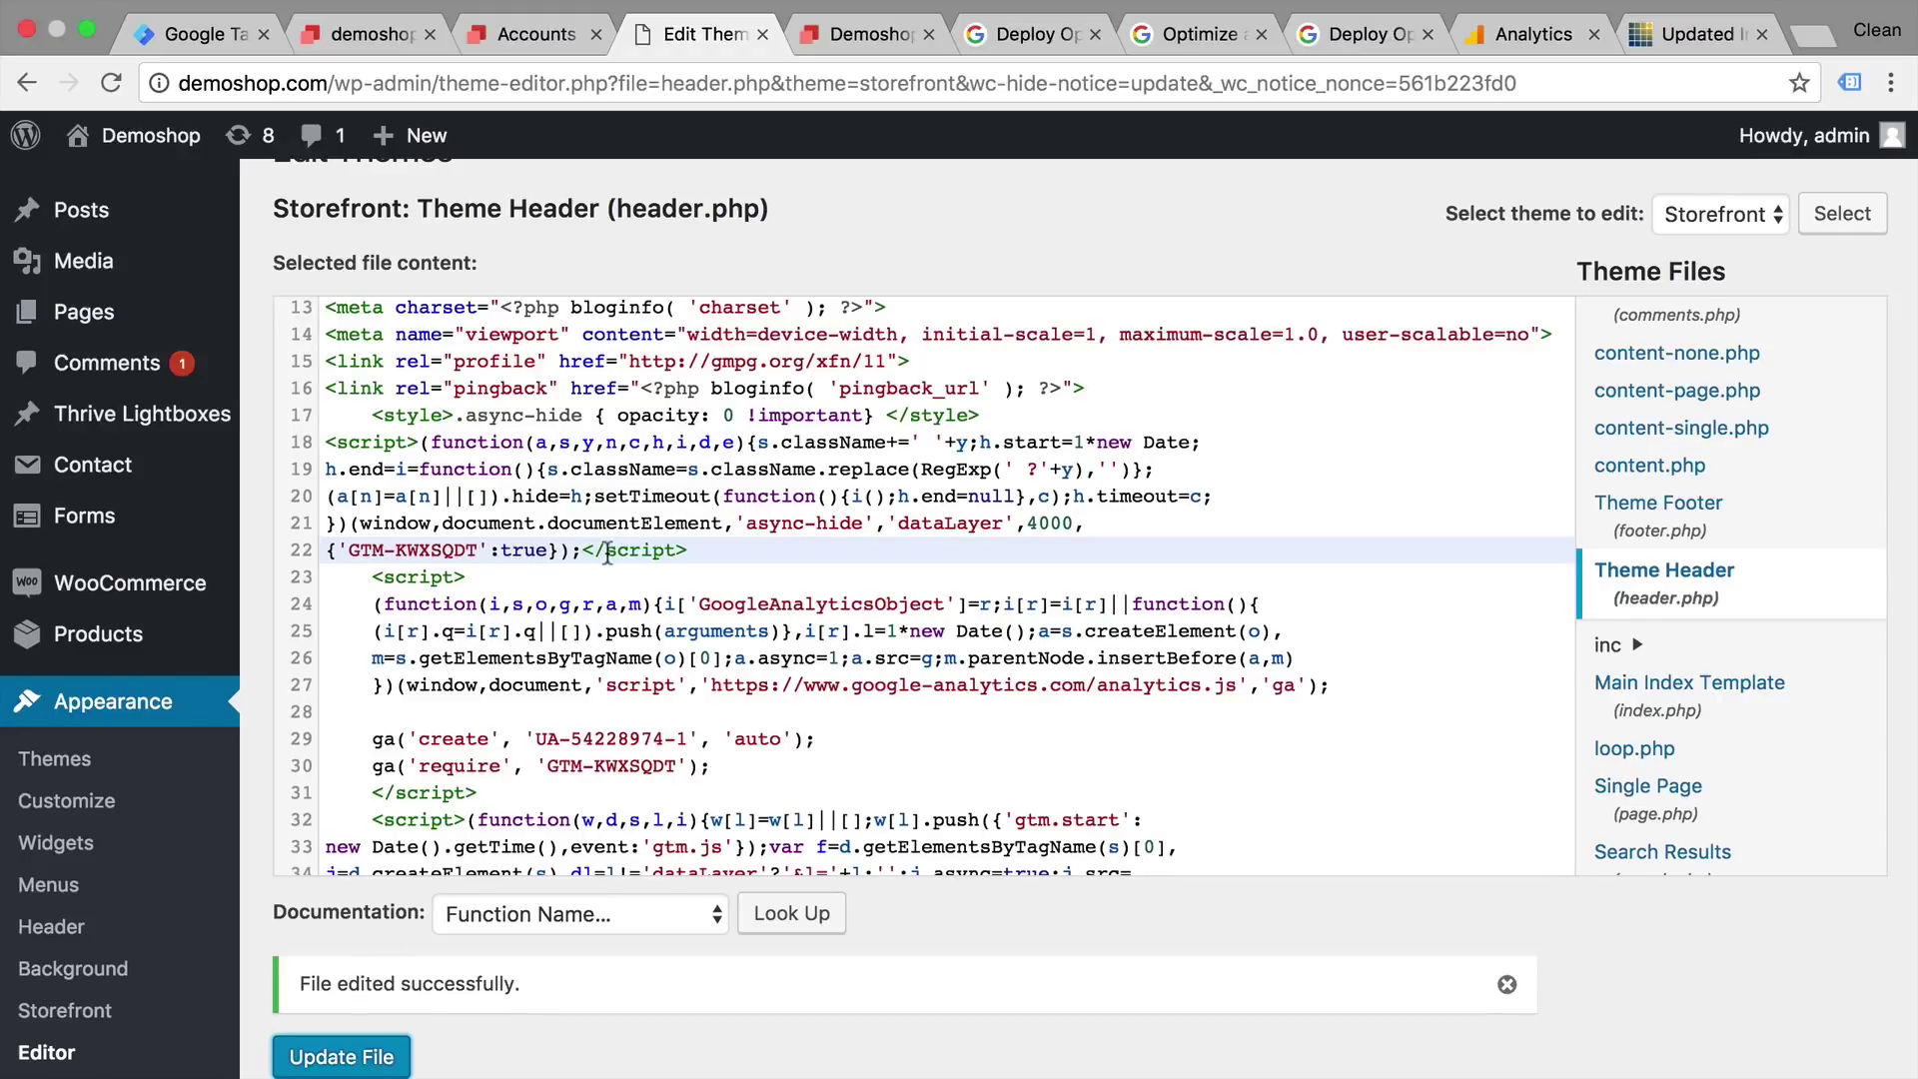
Reload the Demoshop storefront and check its Google Analytics, Optimize and Tag Manager tags in Tag Assistant
scroll(607, 552, "down", 1)
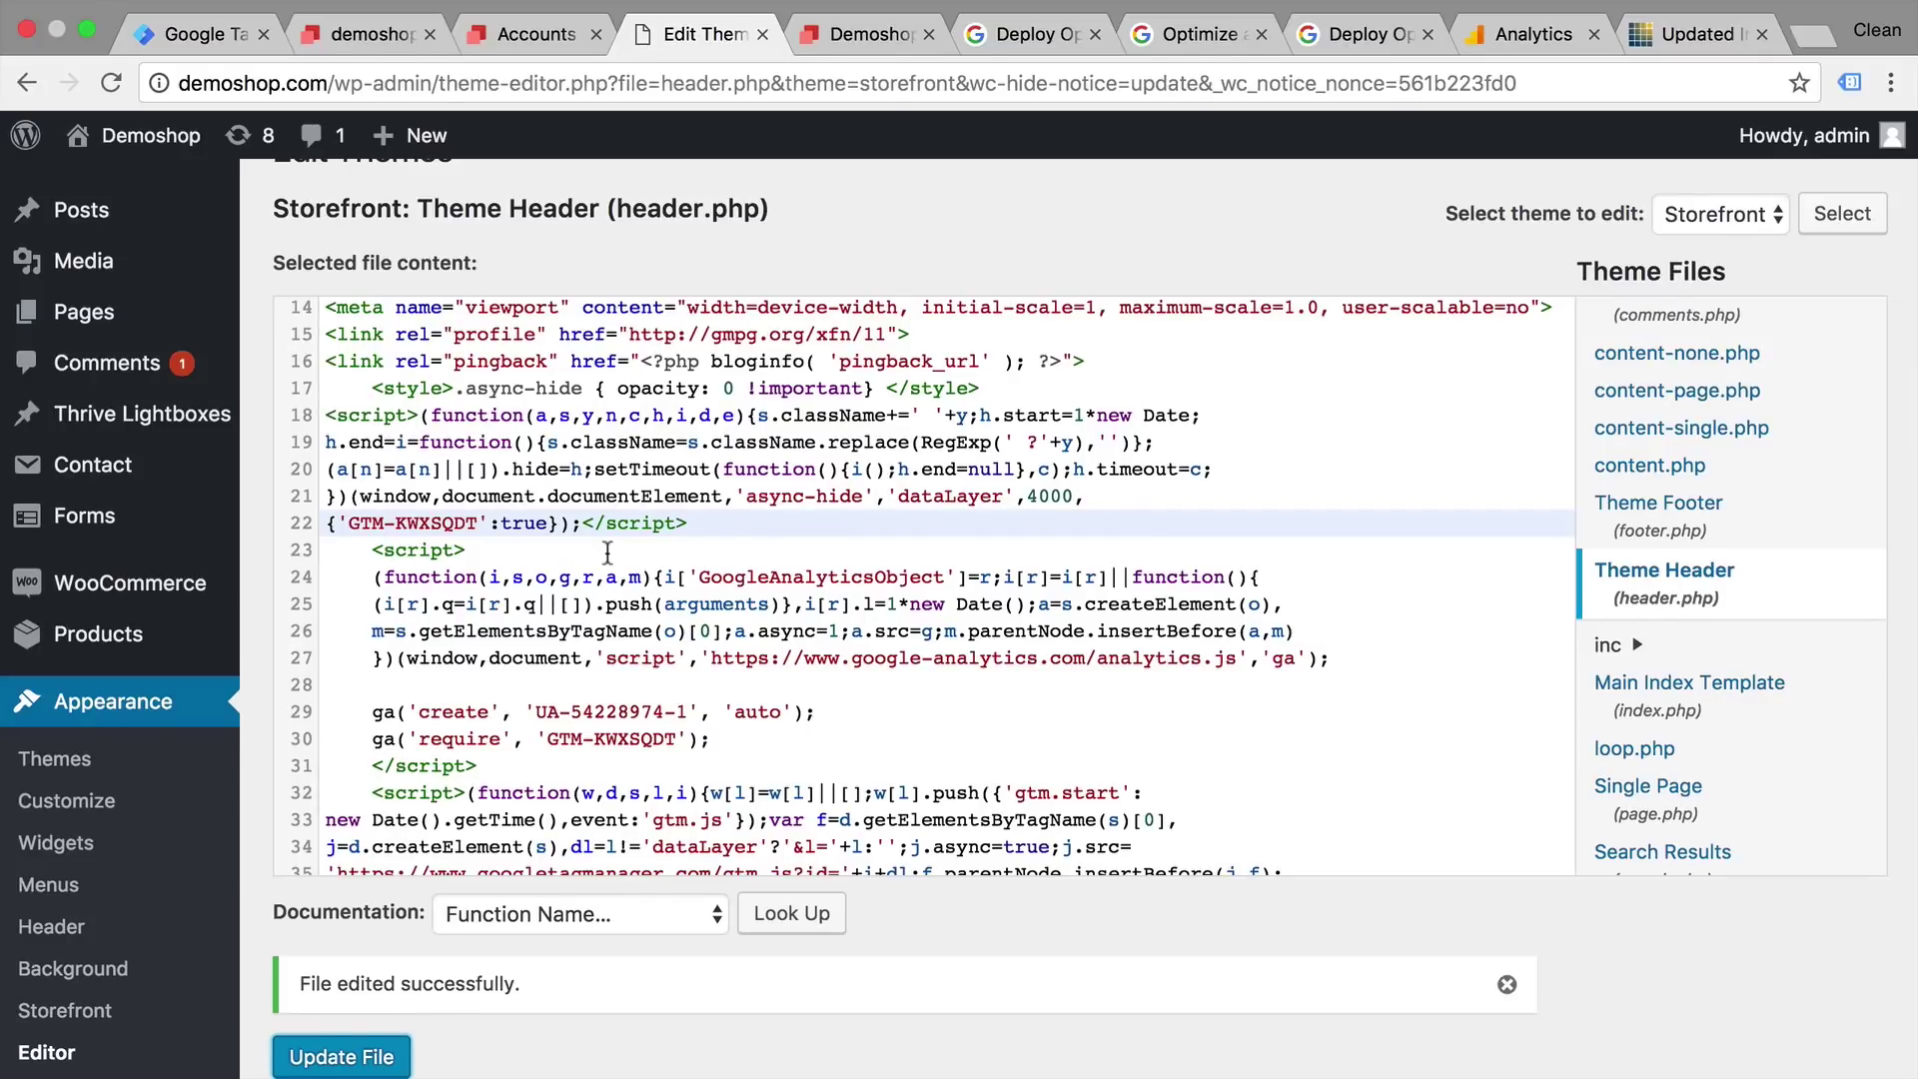
left_click(879, 33)
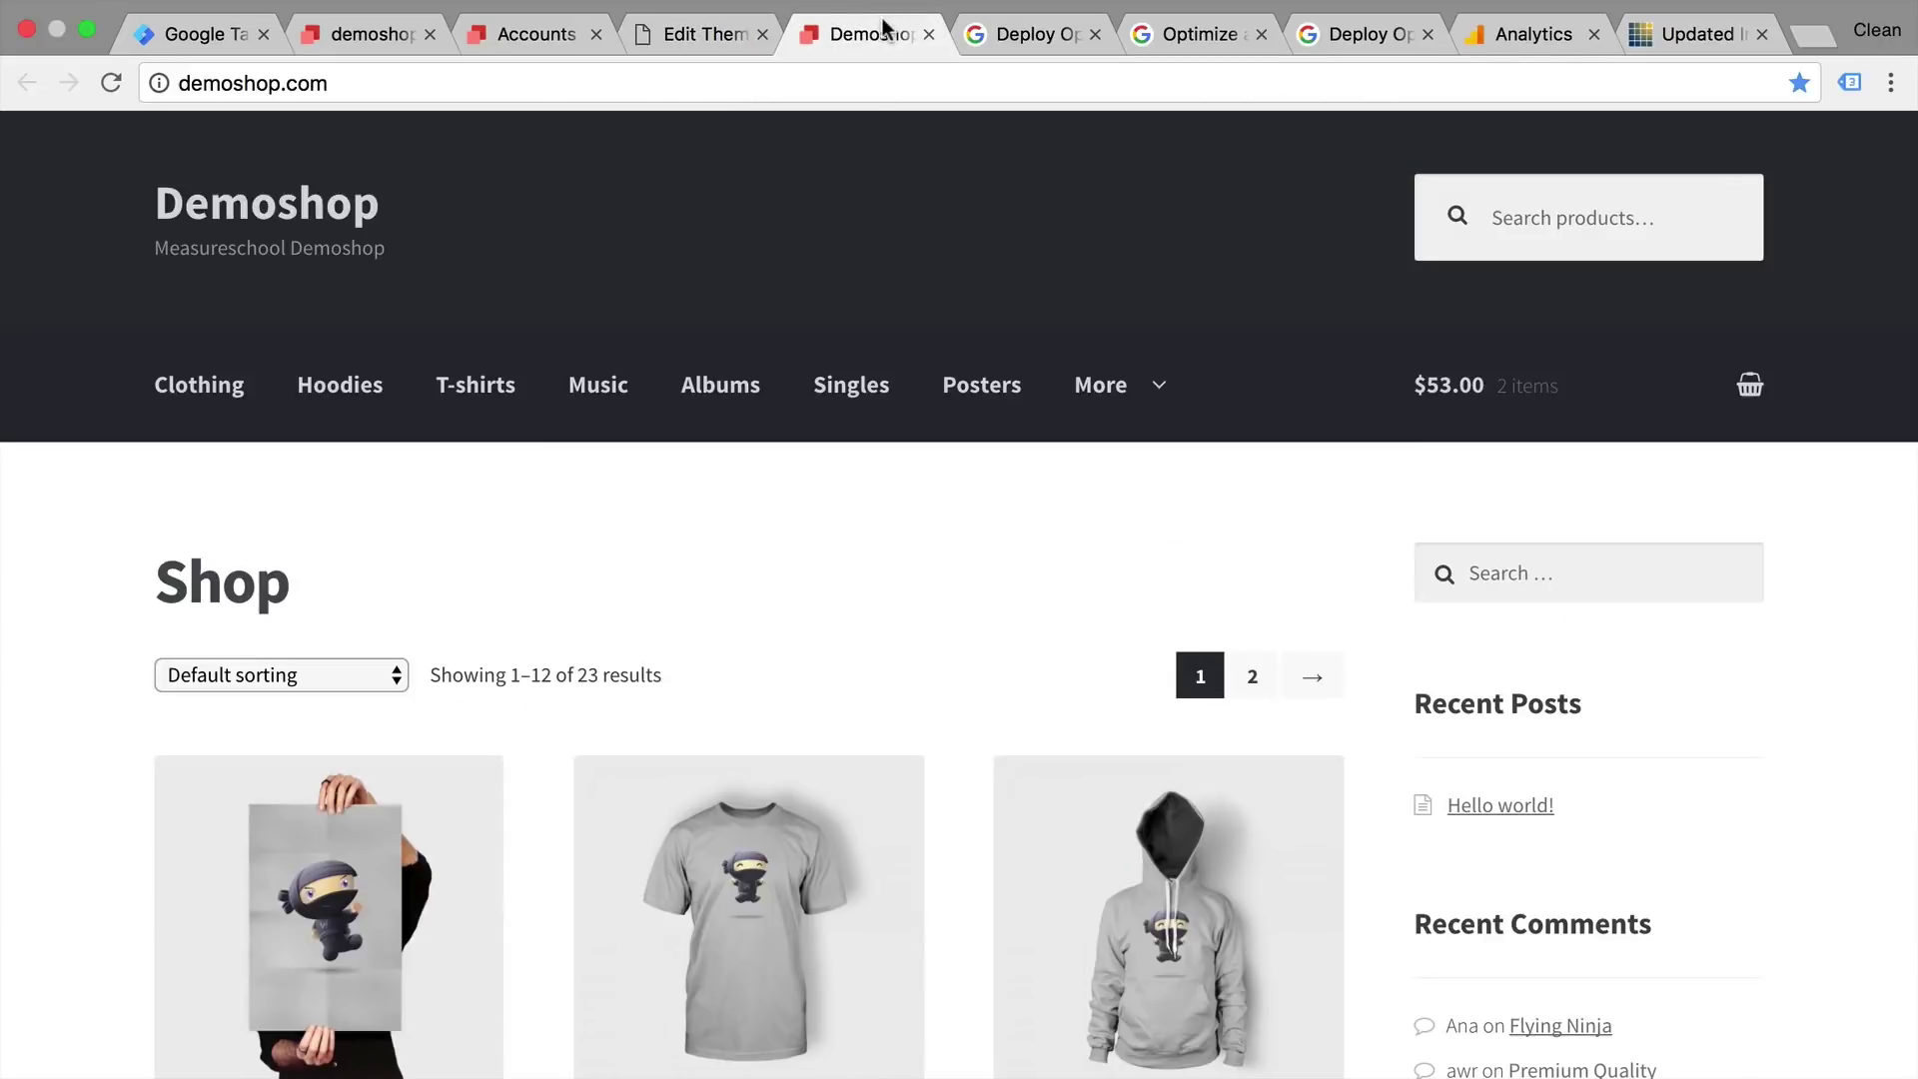
key("super+r")
left_click(1853, 83)
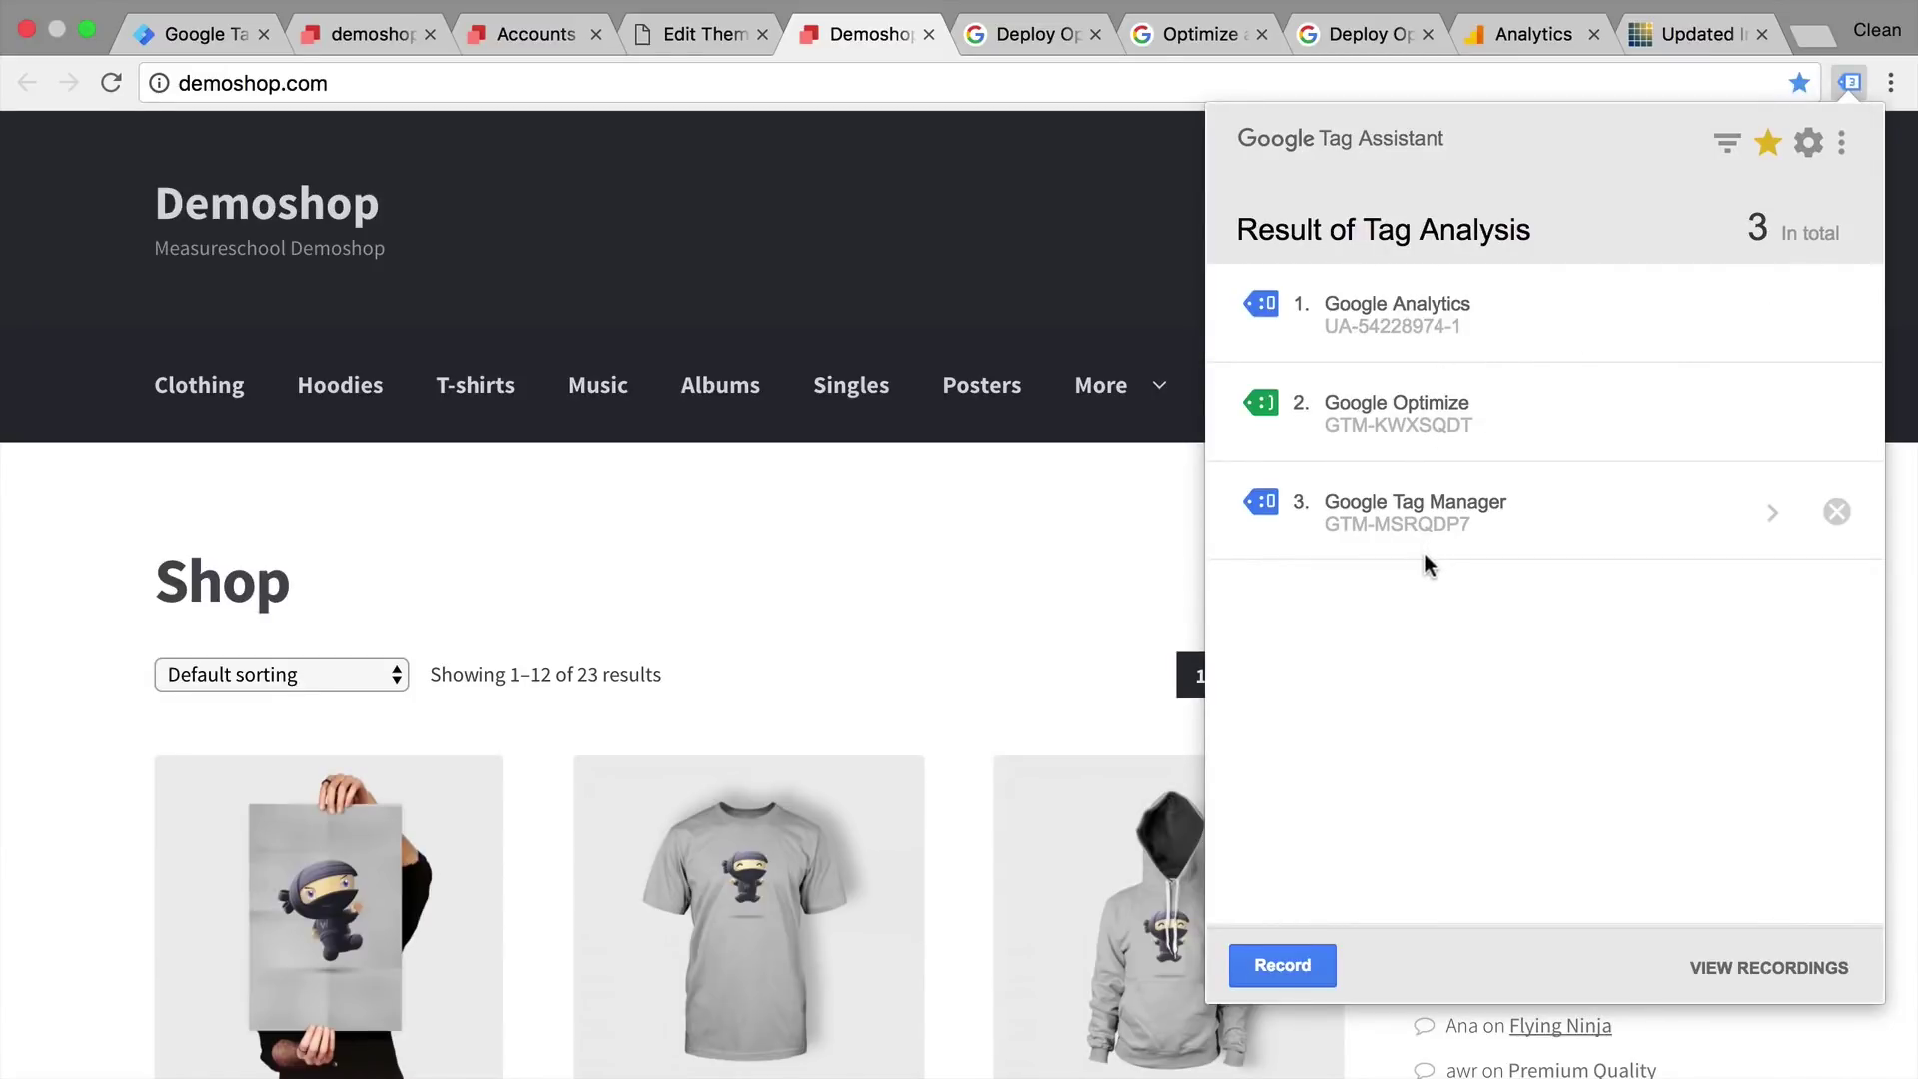
left_click(1002, 322)
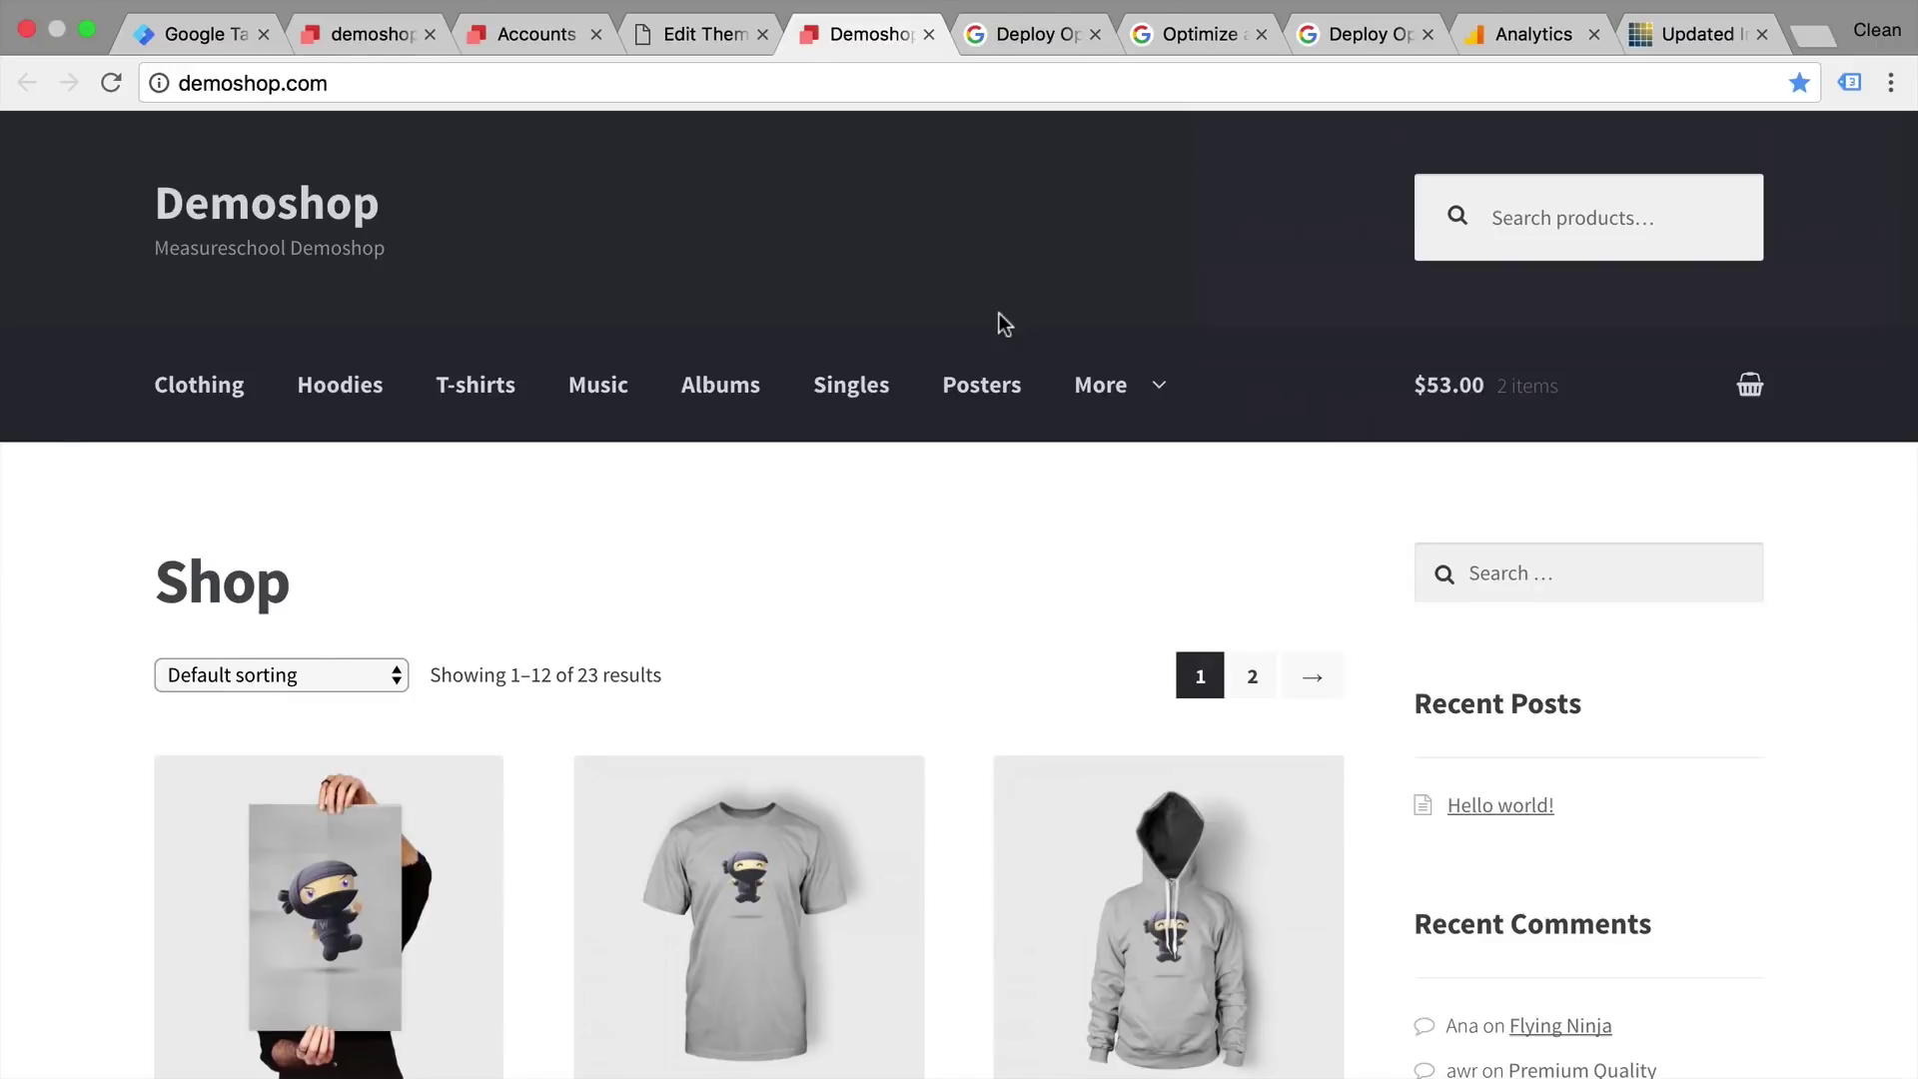
Open the storefront's page source, examine the async-hide page-flicker snippet above the analytics.js script, and close the source
key("super+alt+u")
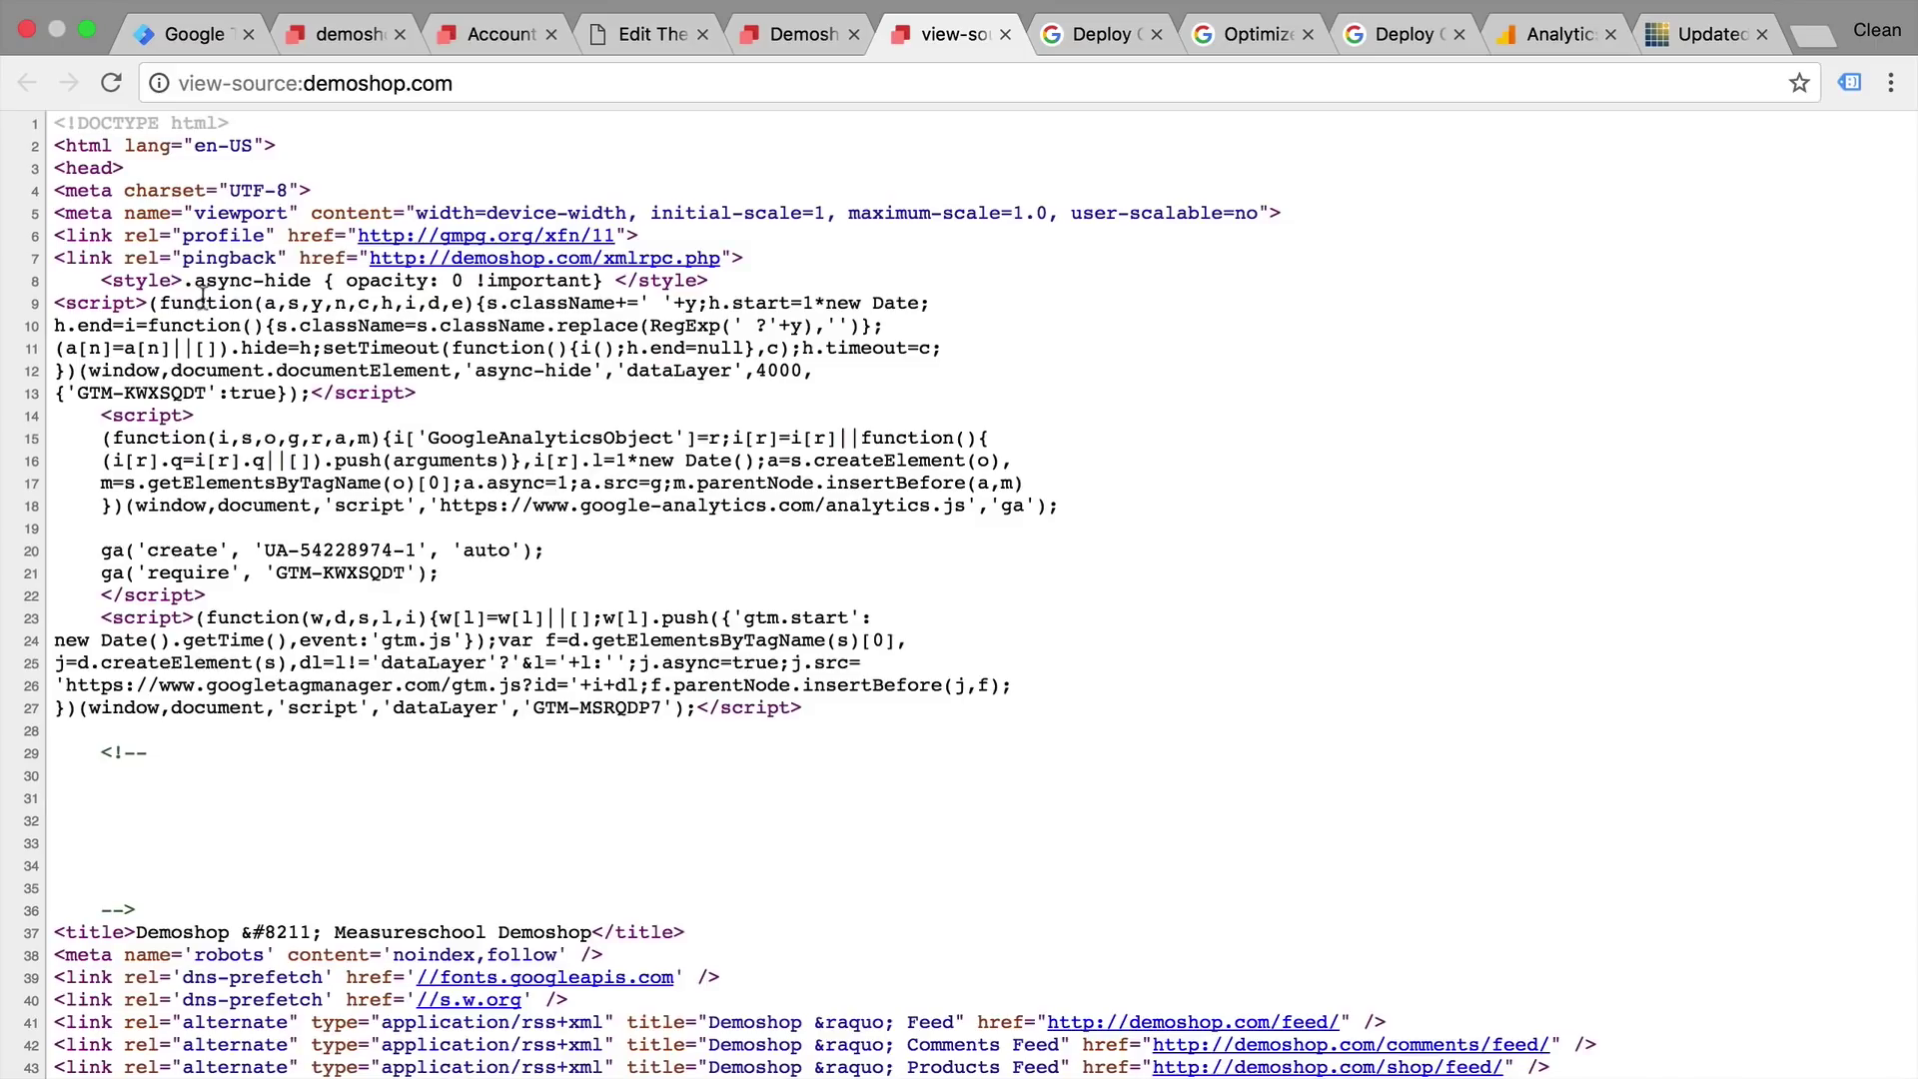
left_click_drag(101, 280, 441, 400)
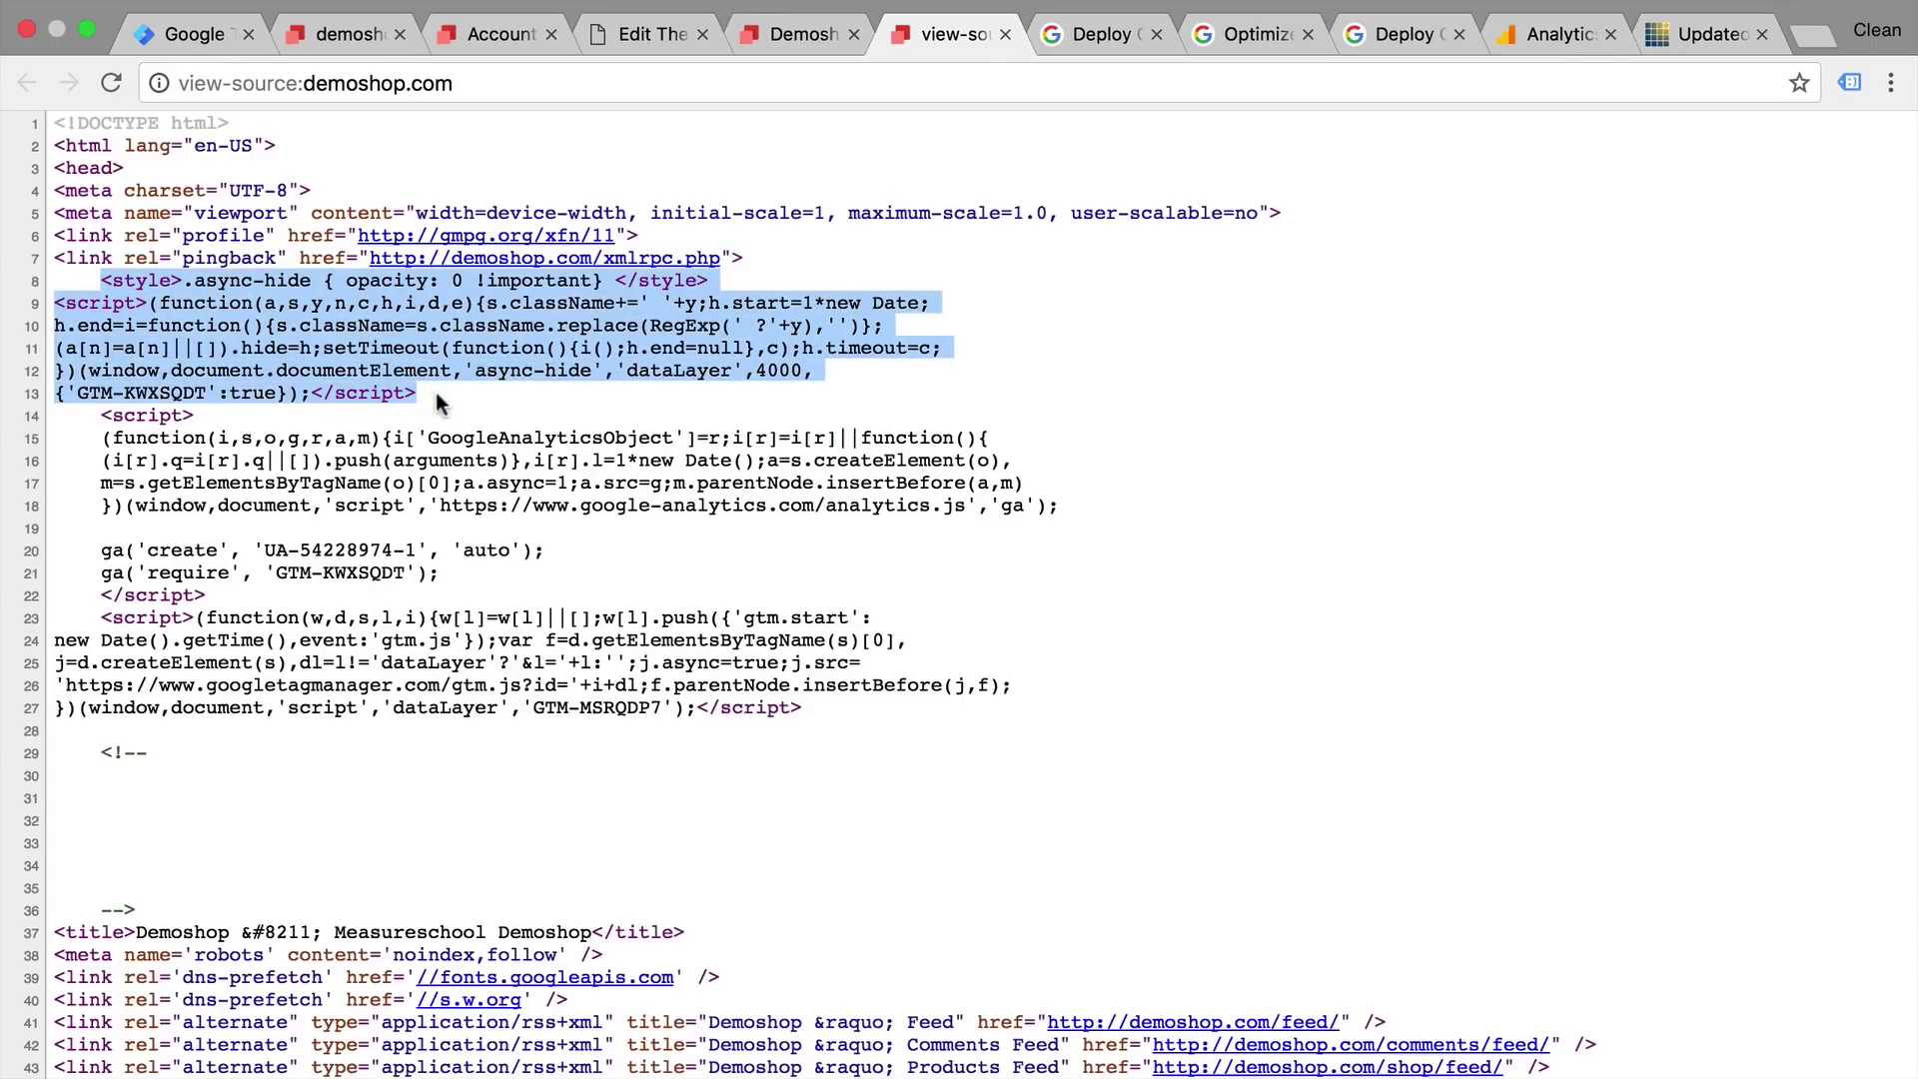
left_click(1005, 35)
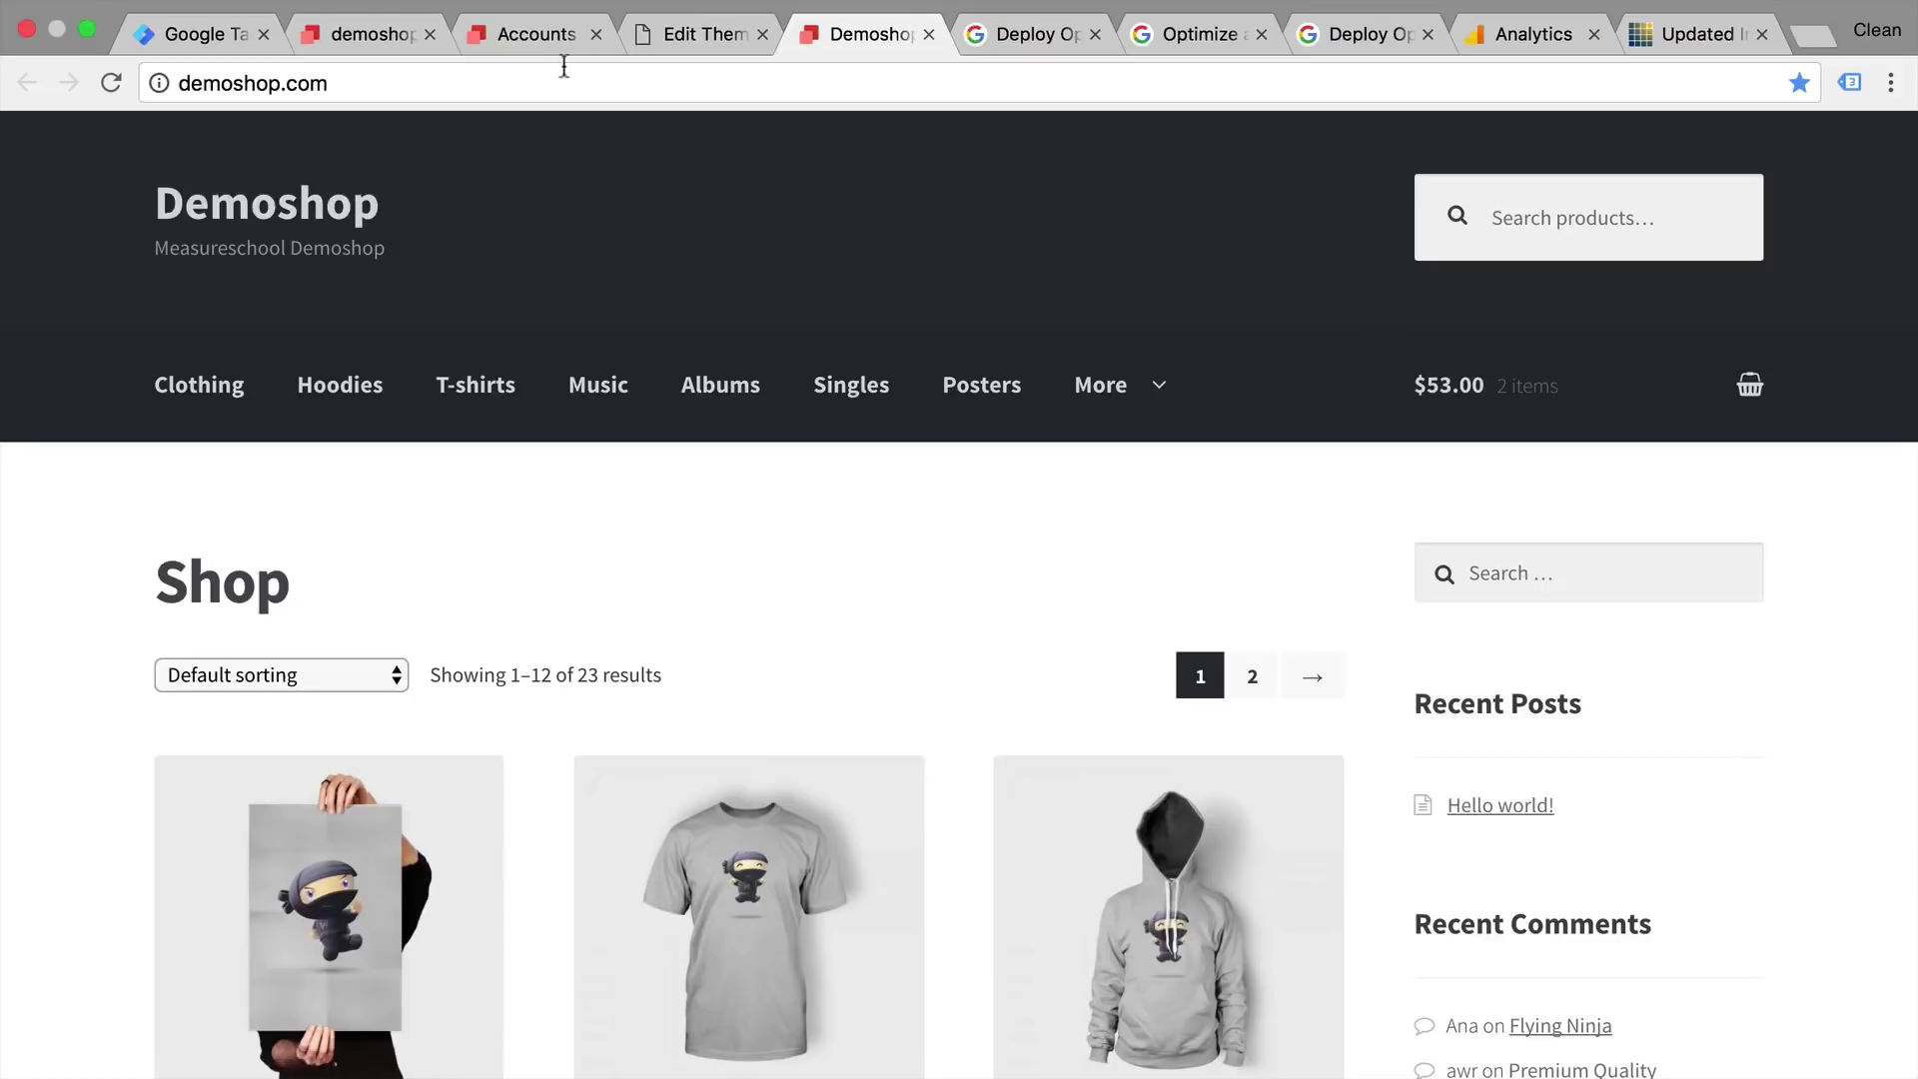
Finish the Deploy Optimise instructions and create an A/B test named First Test with demoshop.com as its editor page
left_click(360, 38)
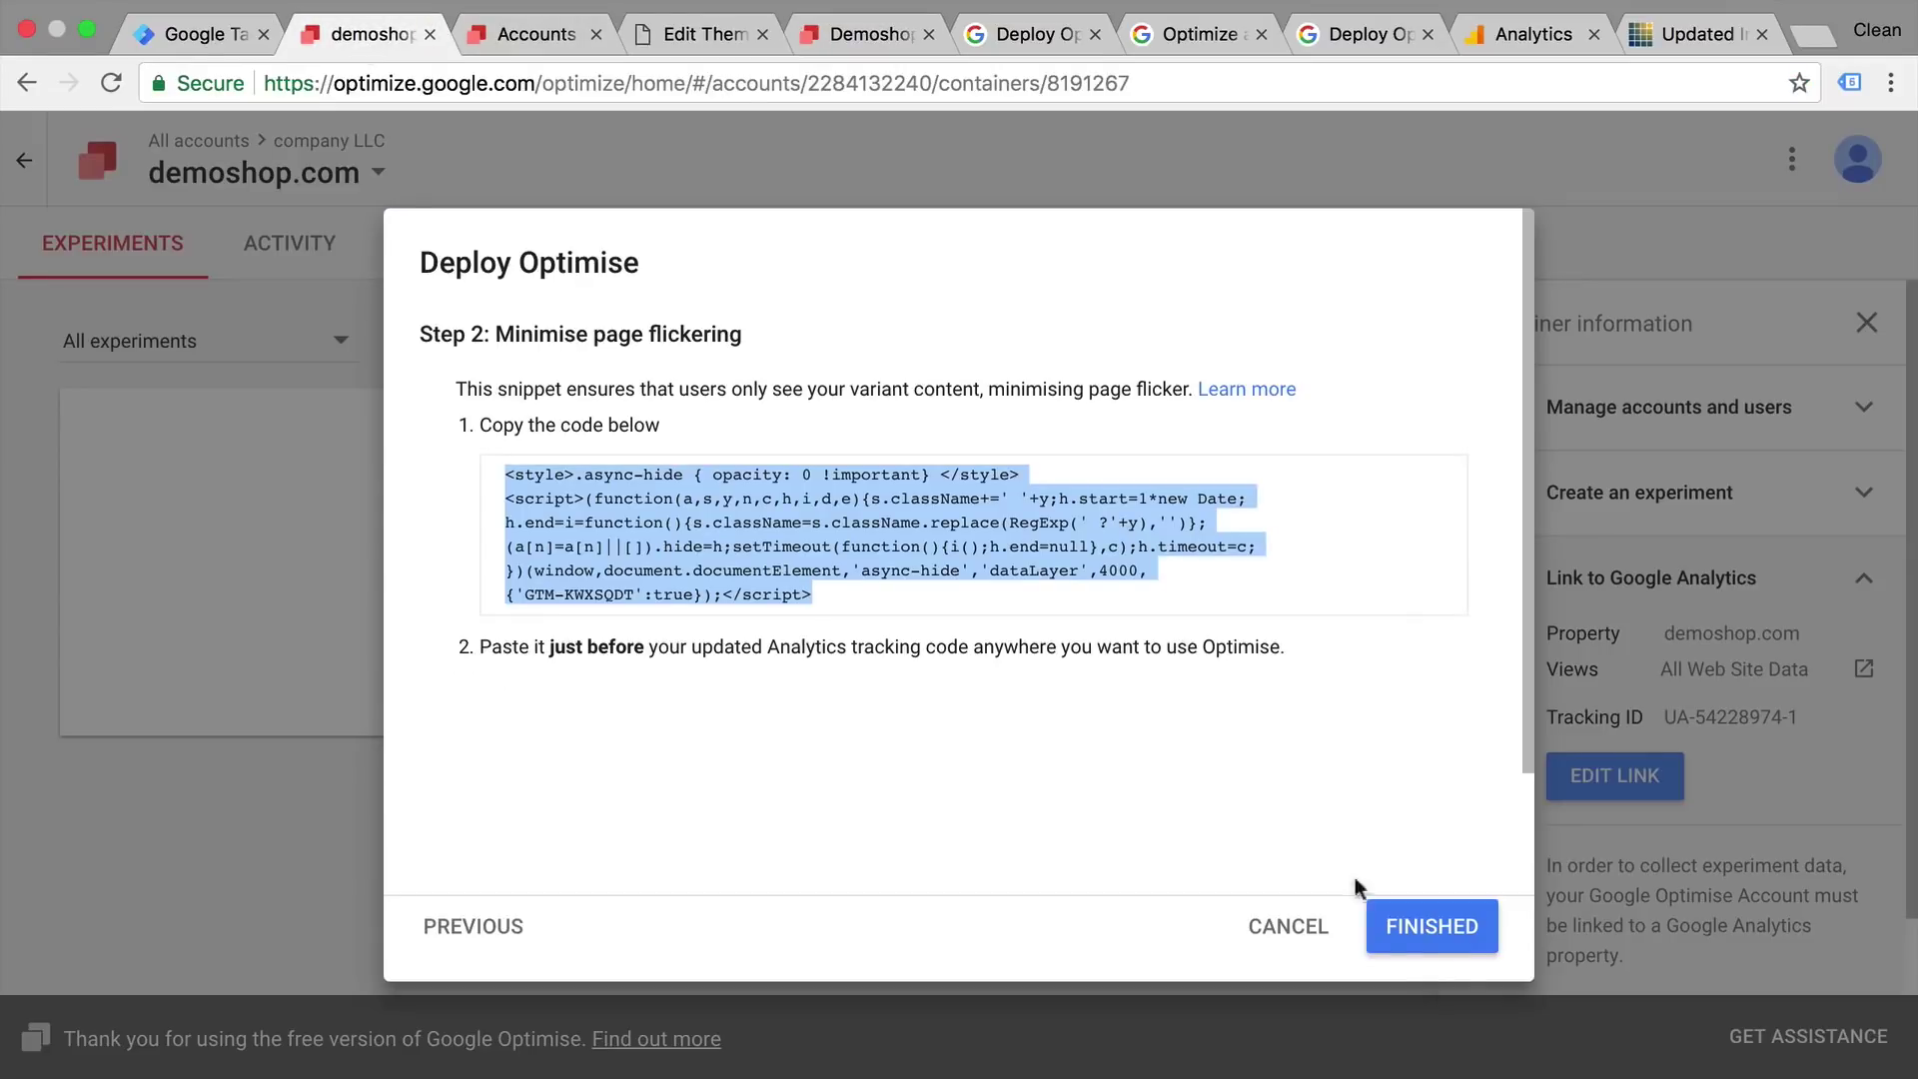
left_click(1445, 931)
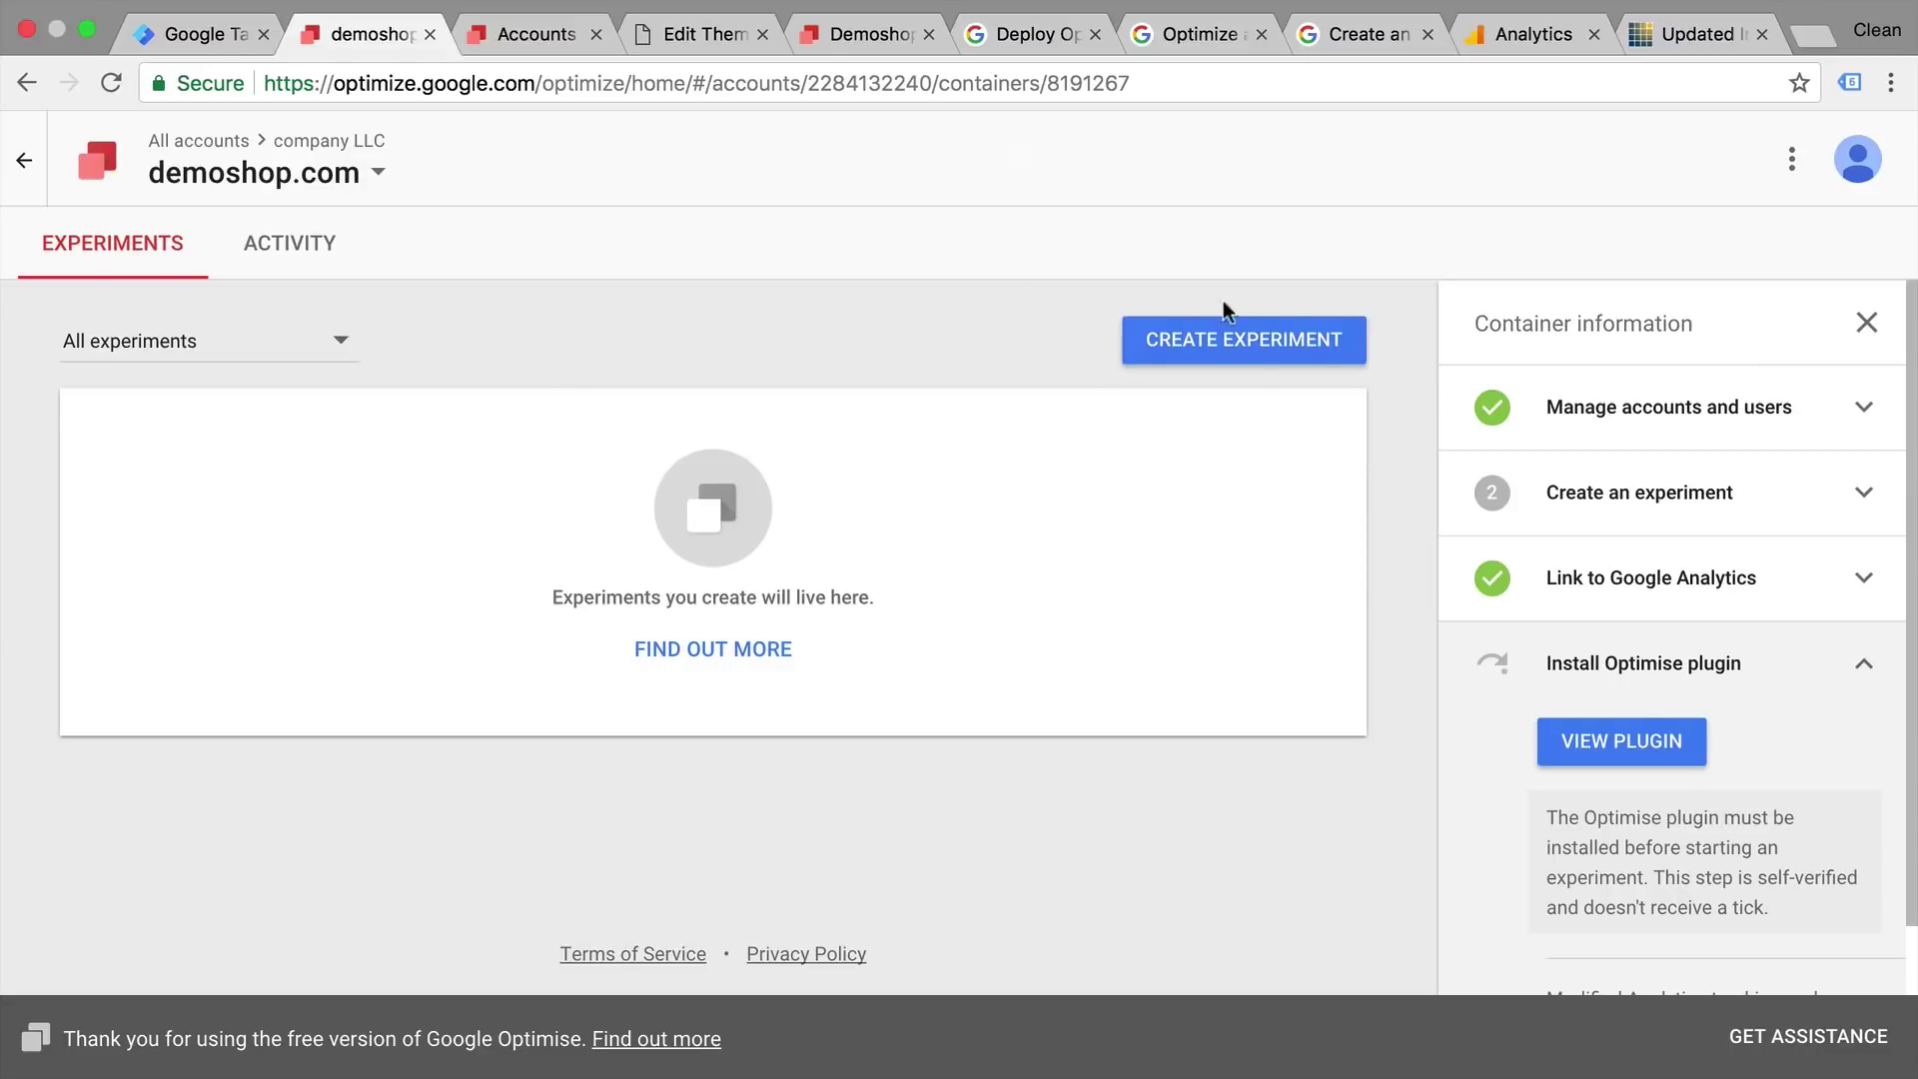
left_click(1237, 339)
type("Fir")
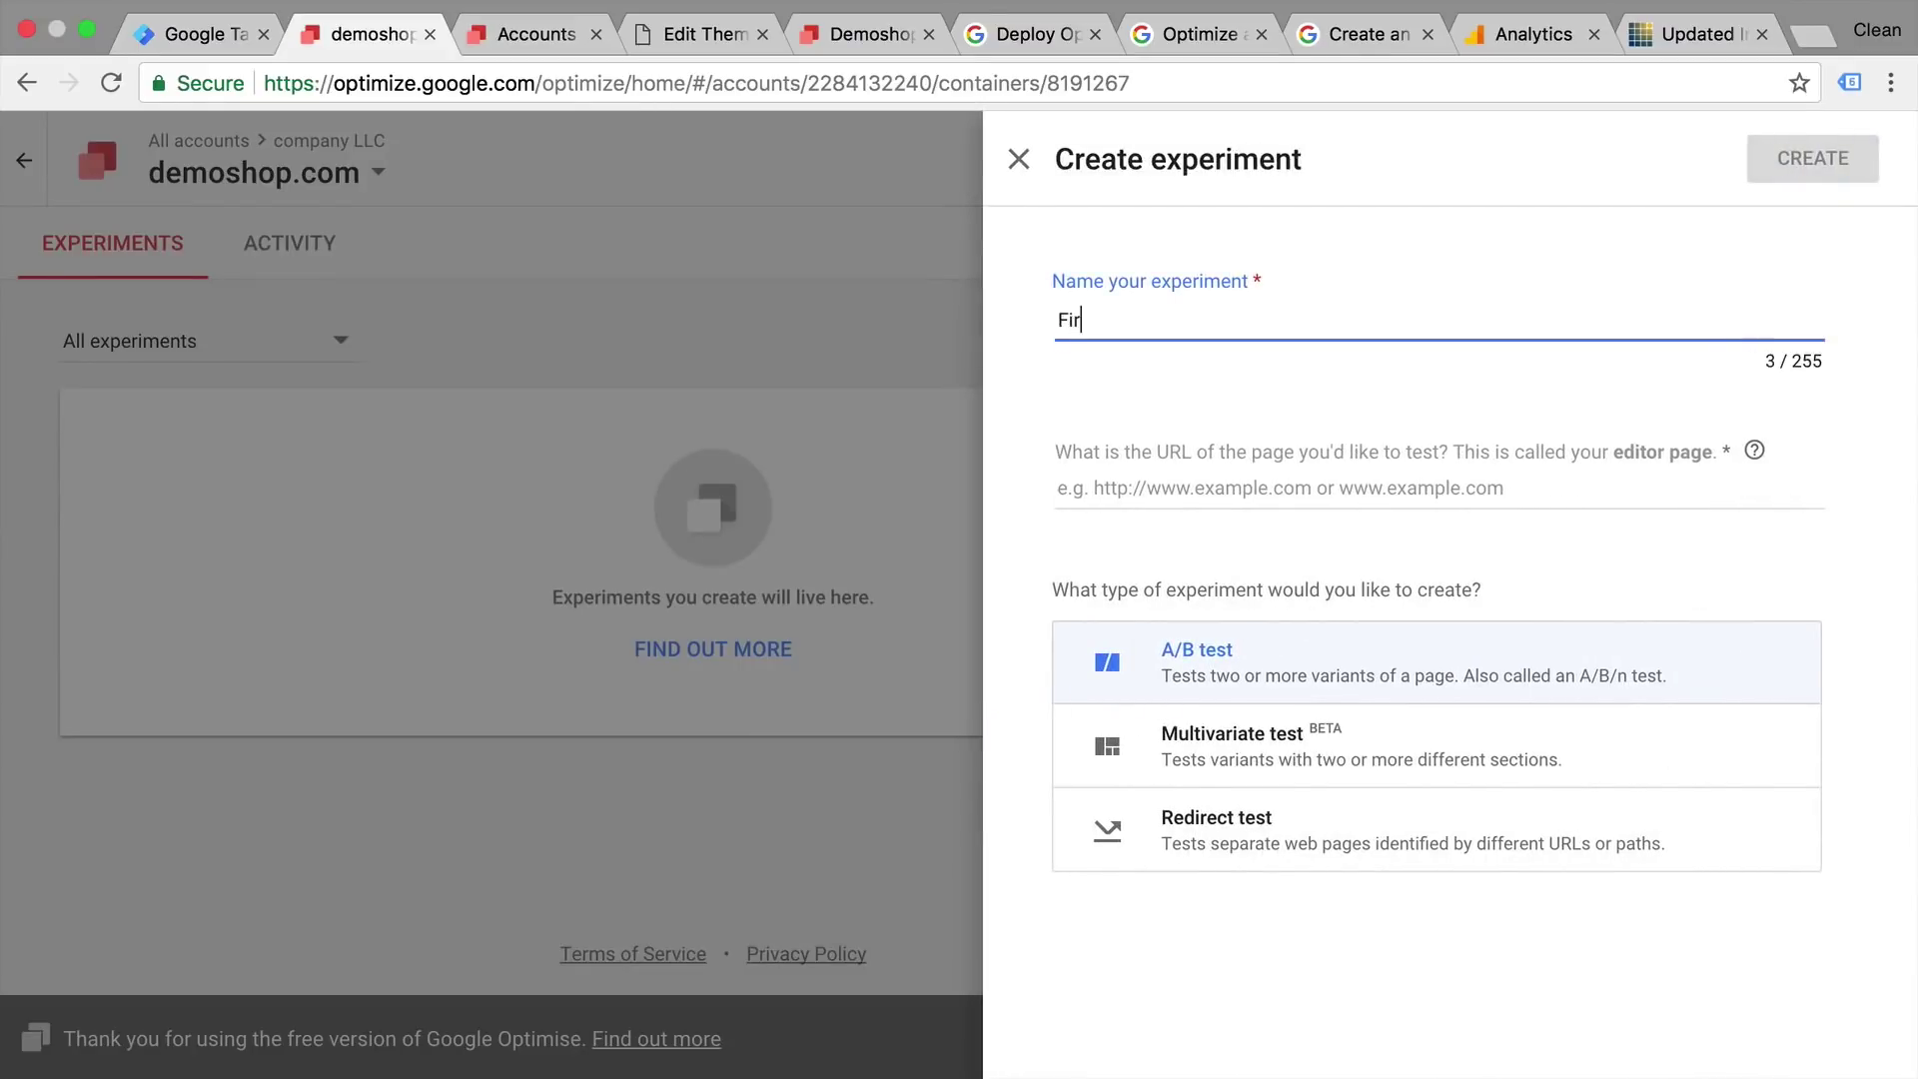
type("st Test")
left_click(1238, 494)
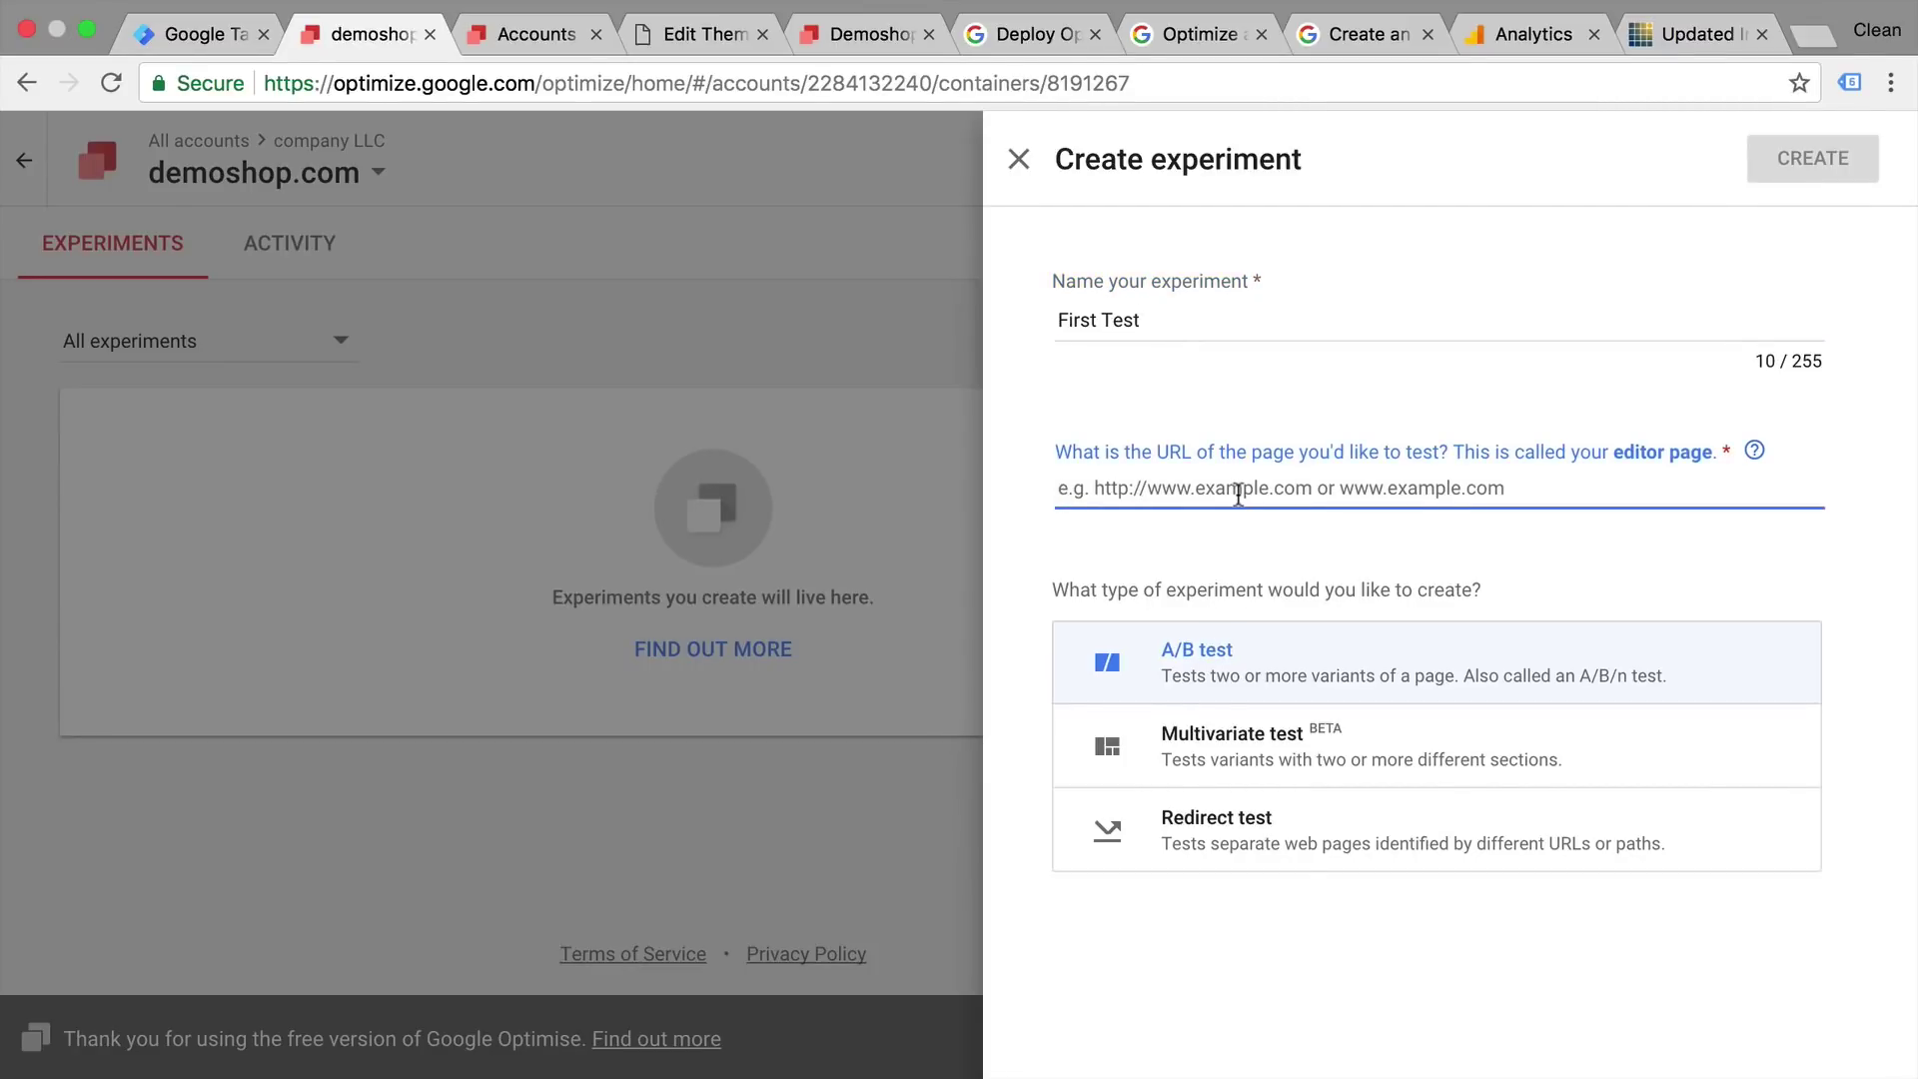
type("demo")
key("Down")
key("Return")
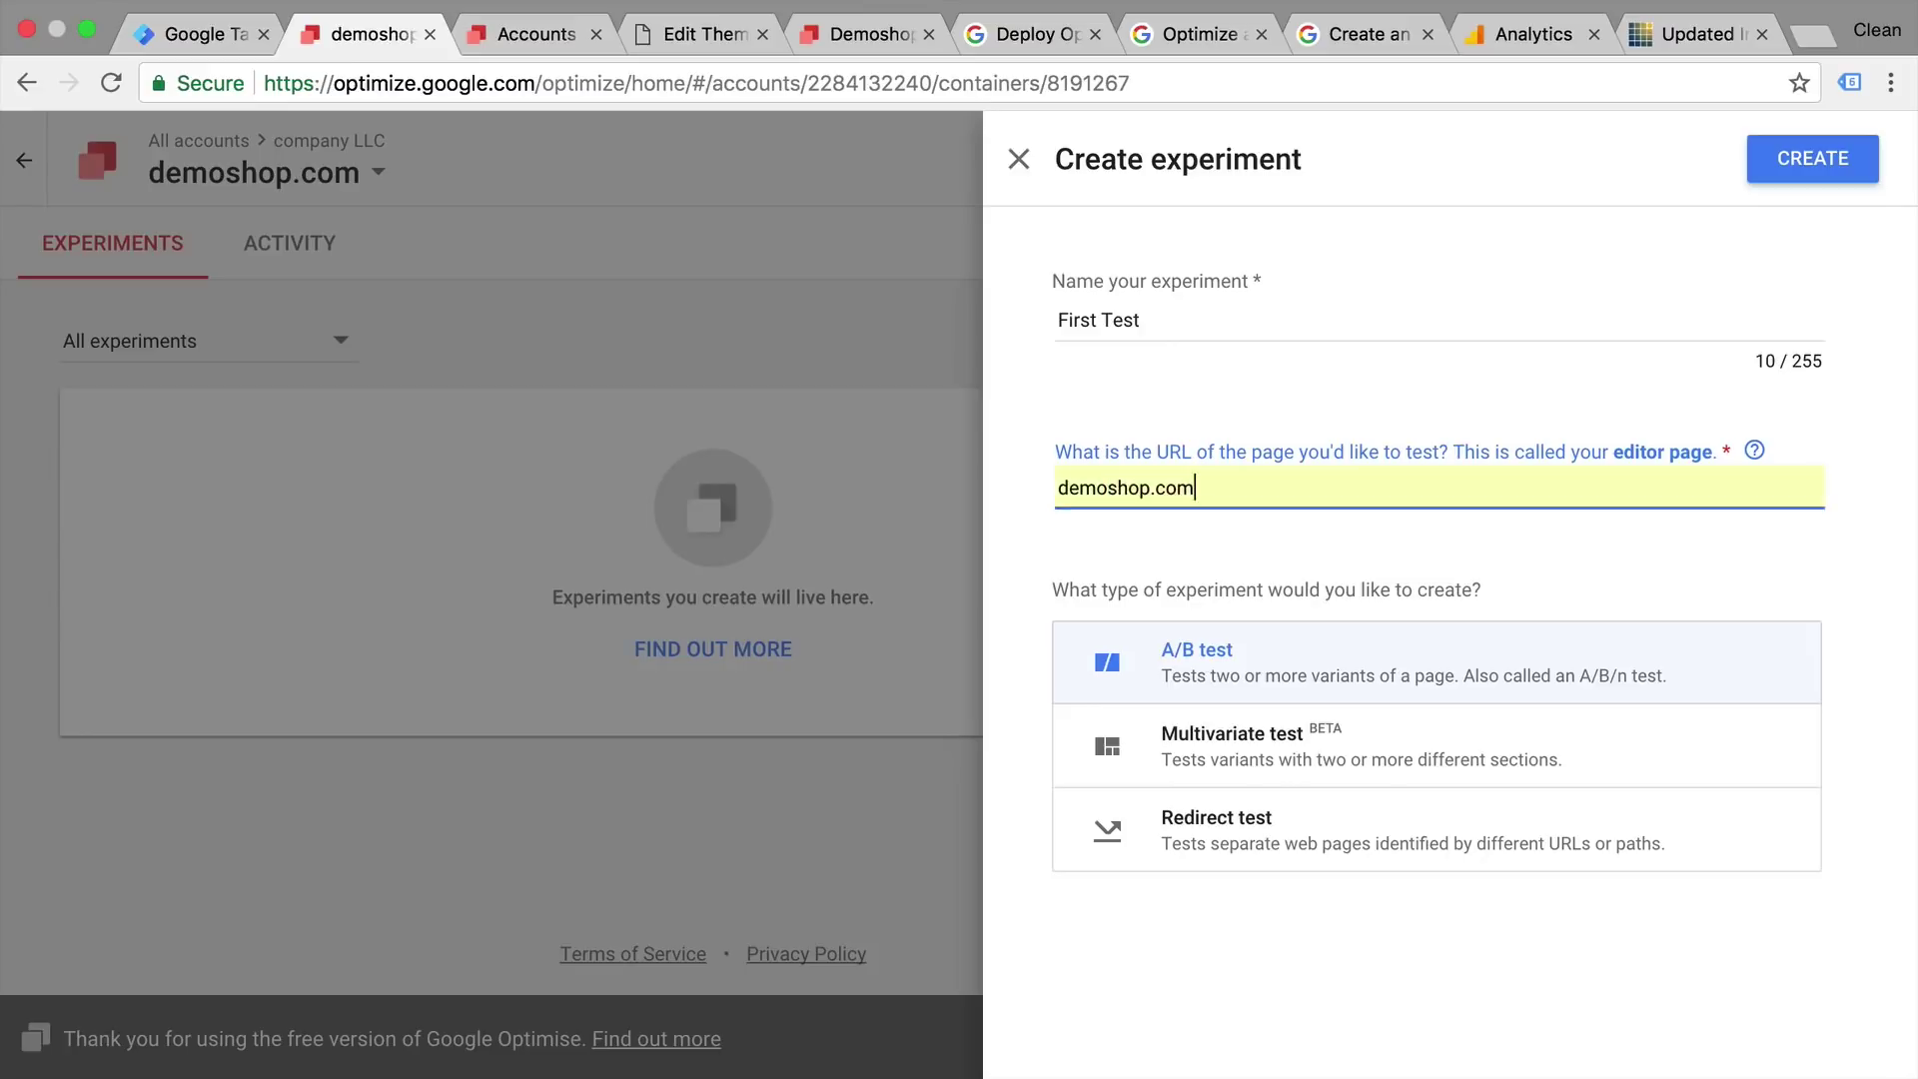
left_click(1783, 180)
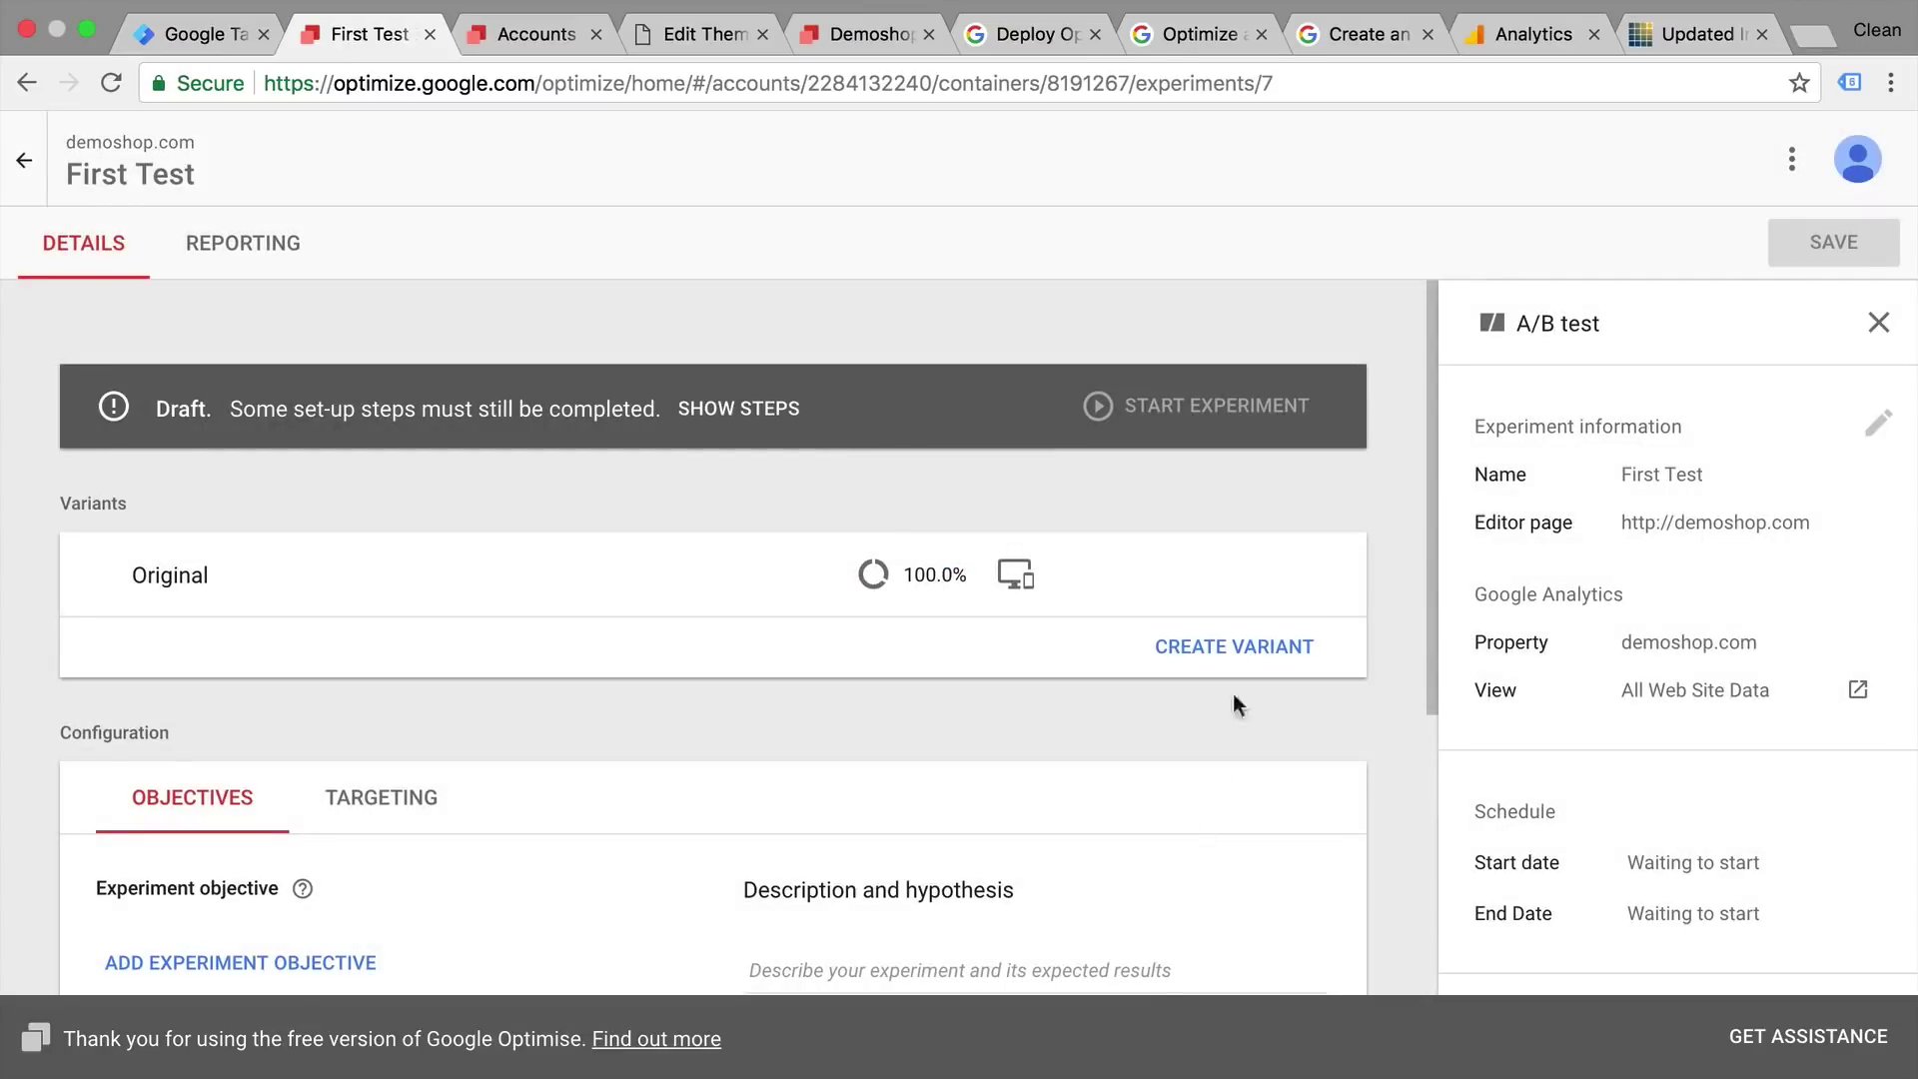
Add a variant named Variant 1 to the First Test experiment
left_click(1248, 659)
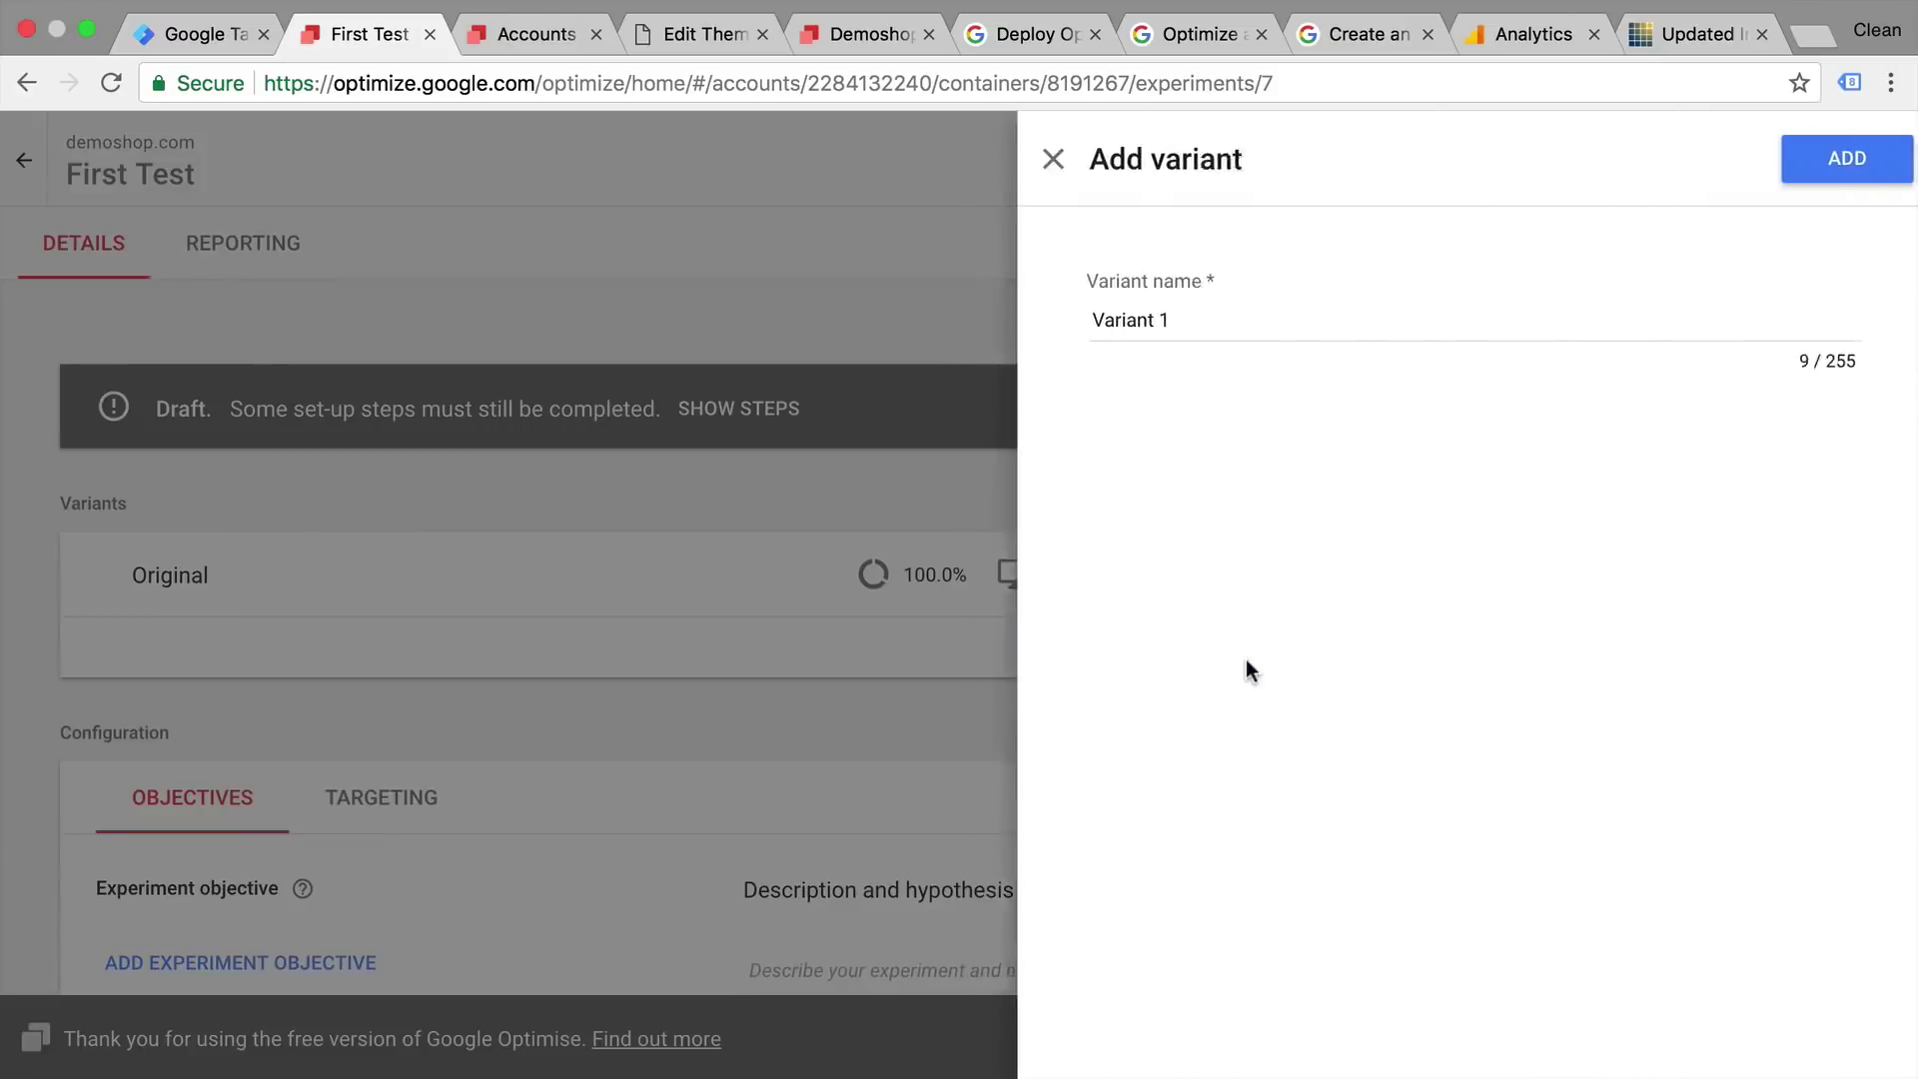
left_click(1834, 180)
left_click(1338, 668)
left_click(1340, 680)
left_click(899, 559)
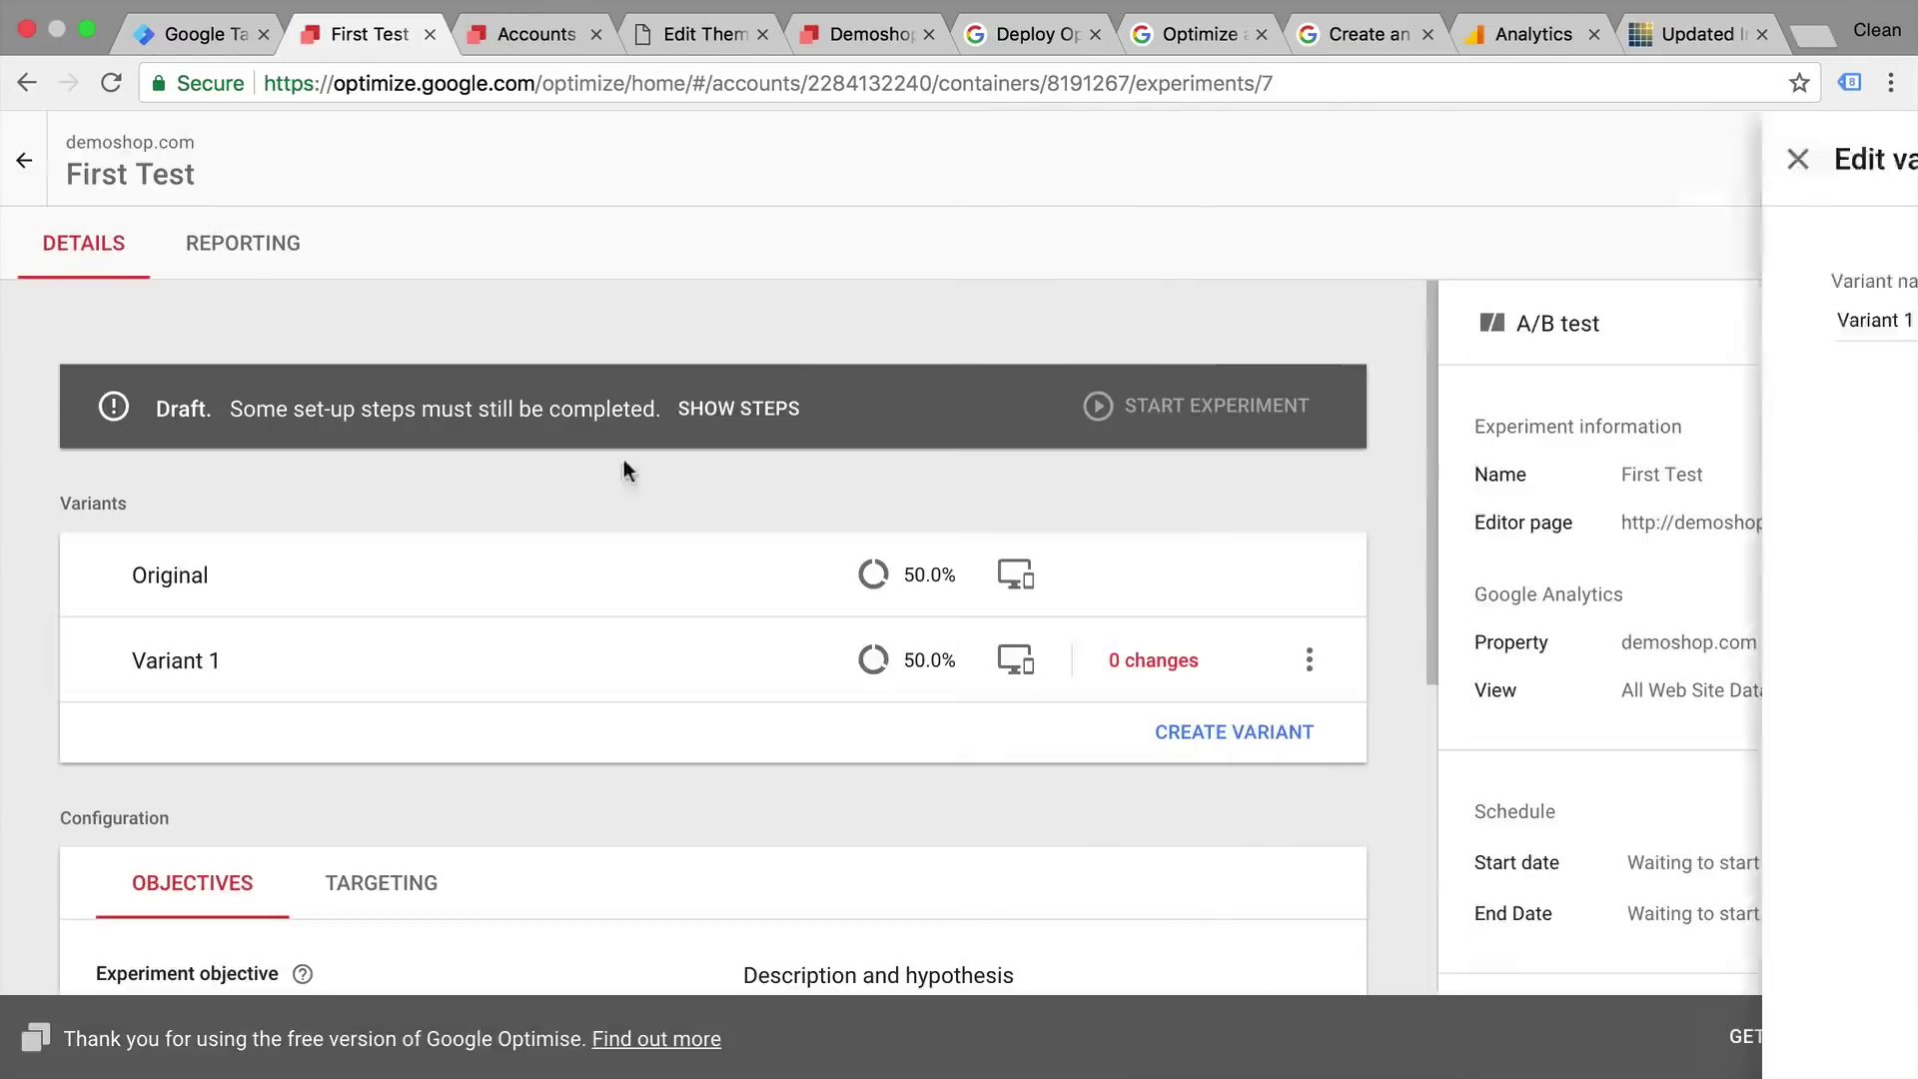
Open Variant 1 for editing and install the recommended Google Optimize extension for Chrome
left_click(717, 661)
left_click(968, 649)
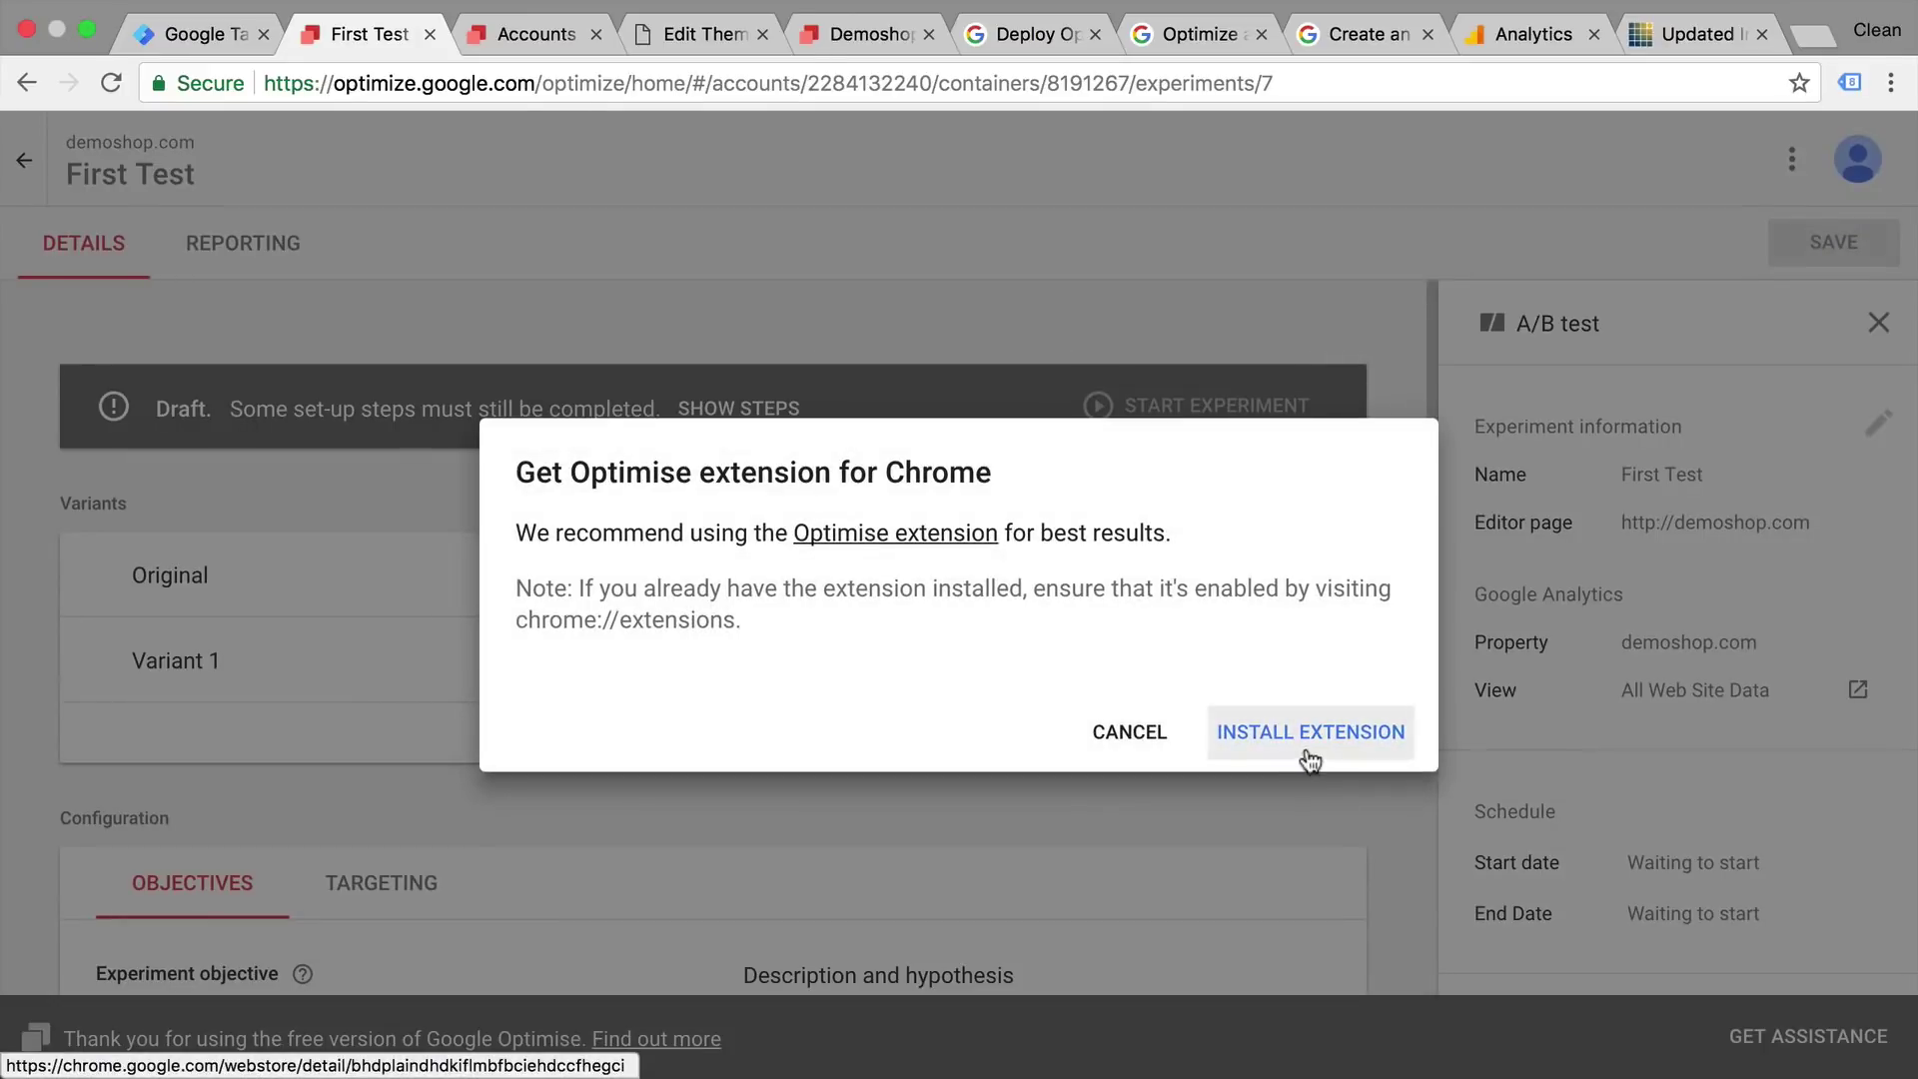
left_click(1307, 751)
left_click(1220, 441)
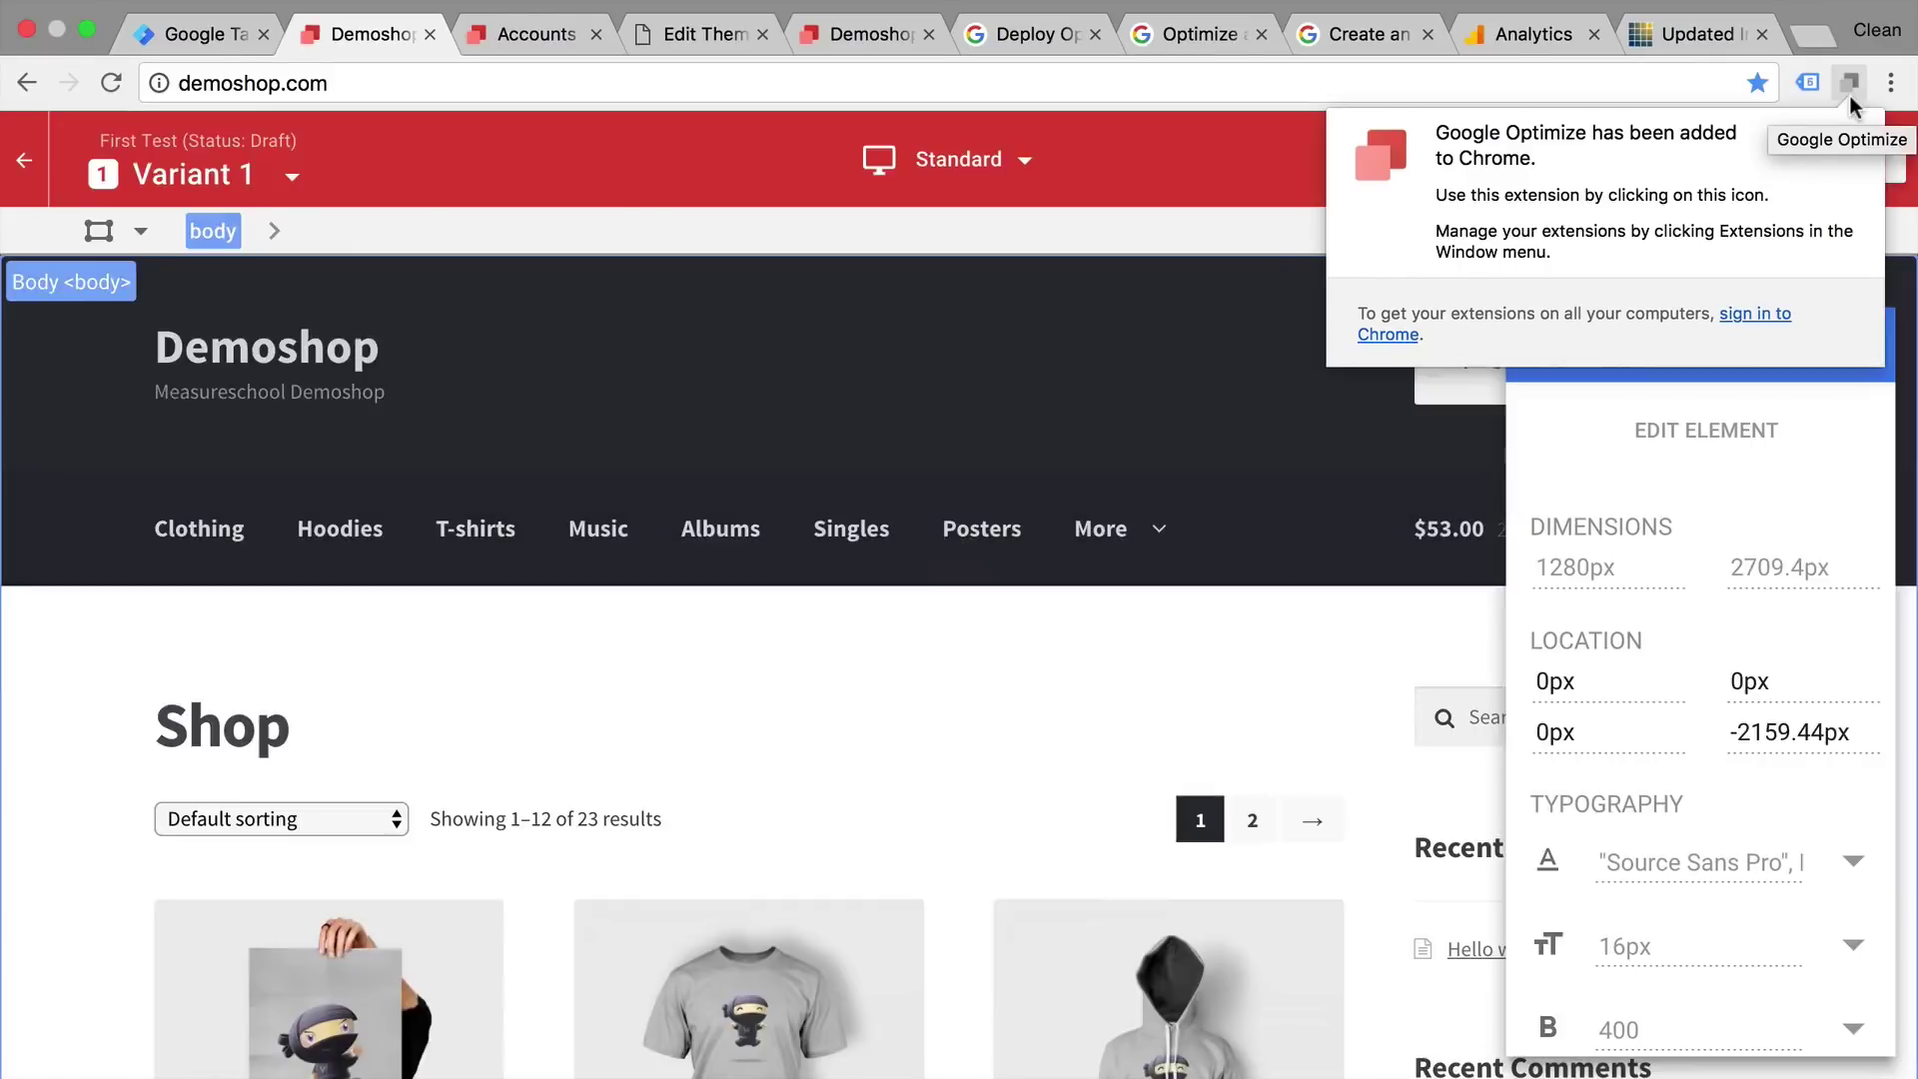
Explore Variant 1 in the visual editor by selecting the header container, Shop heading, main menu list and Posters link
left_click(1227, 289)
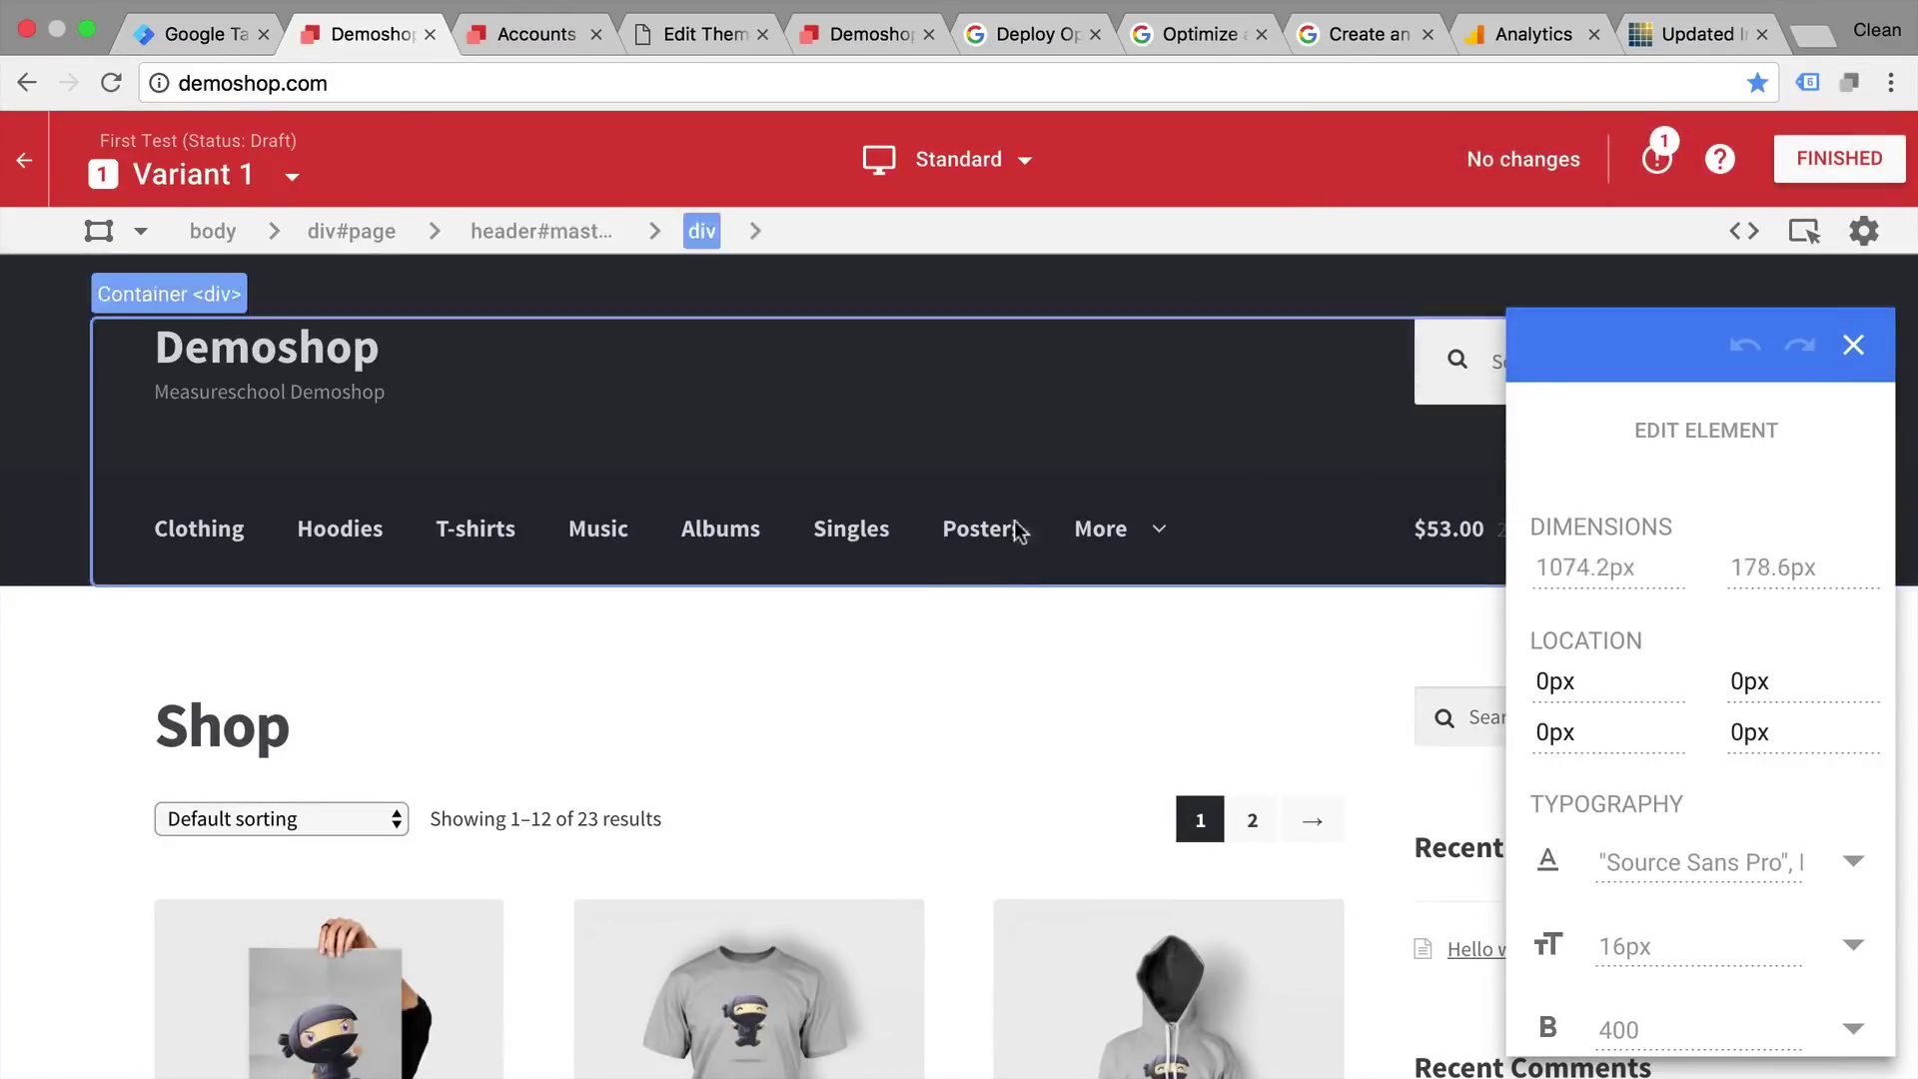
left_click(1180, 744)
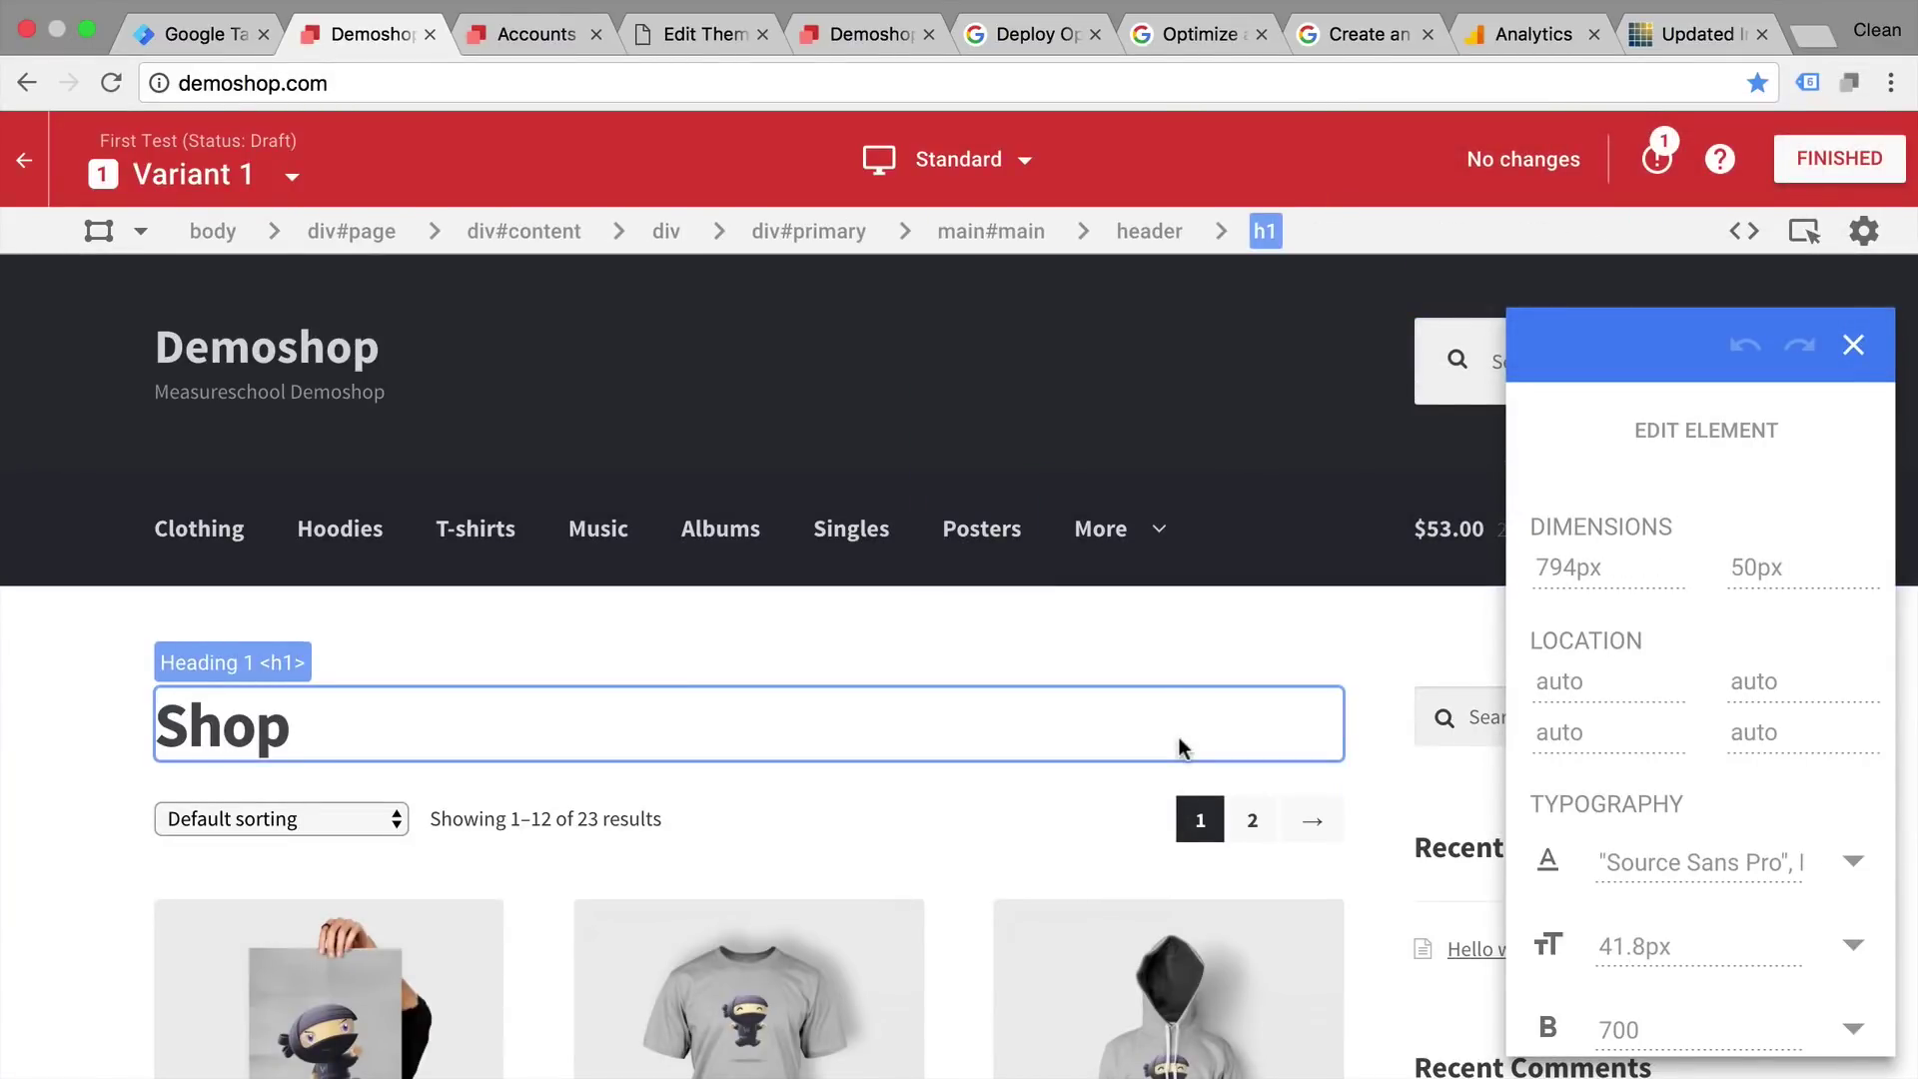
left_click(1328, 569)
left_click(565, 543)
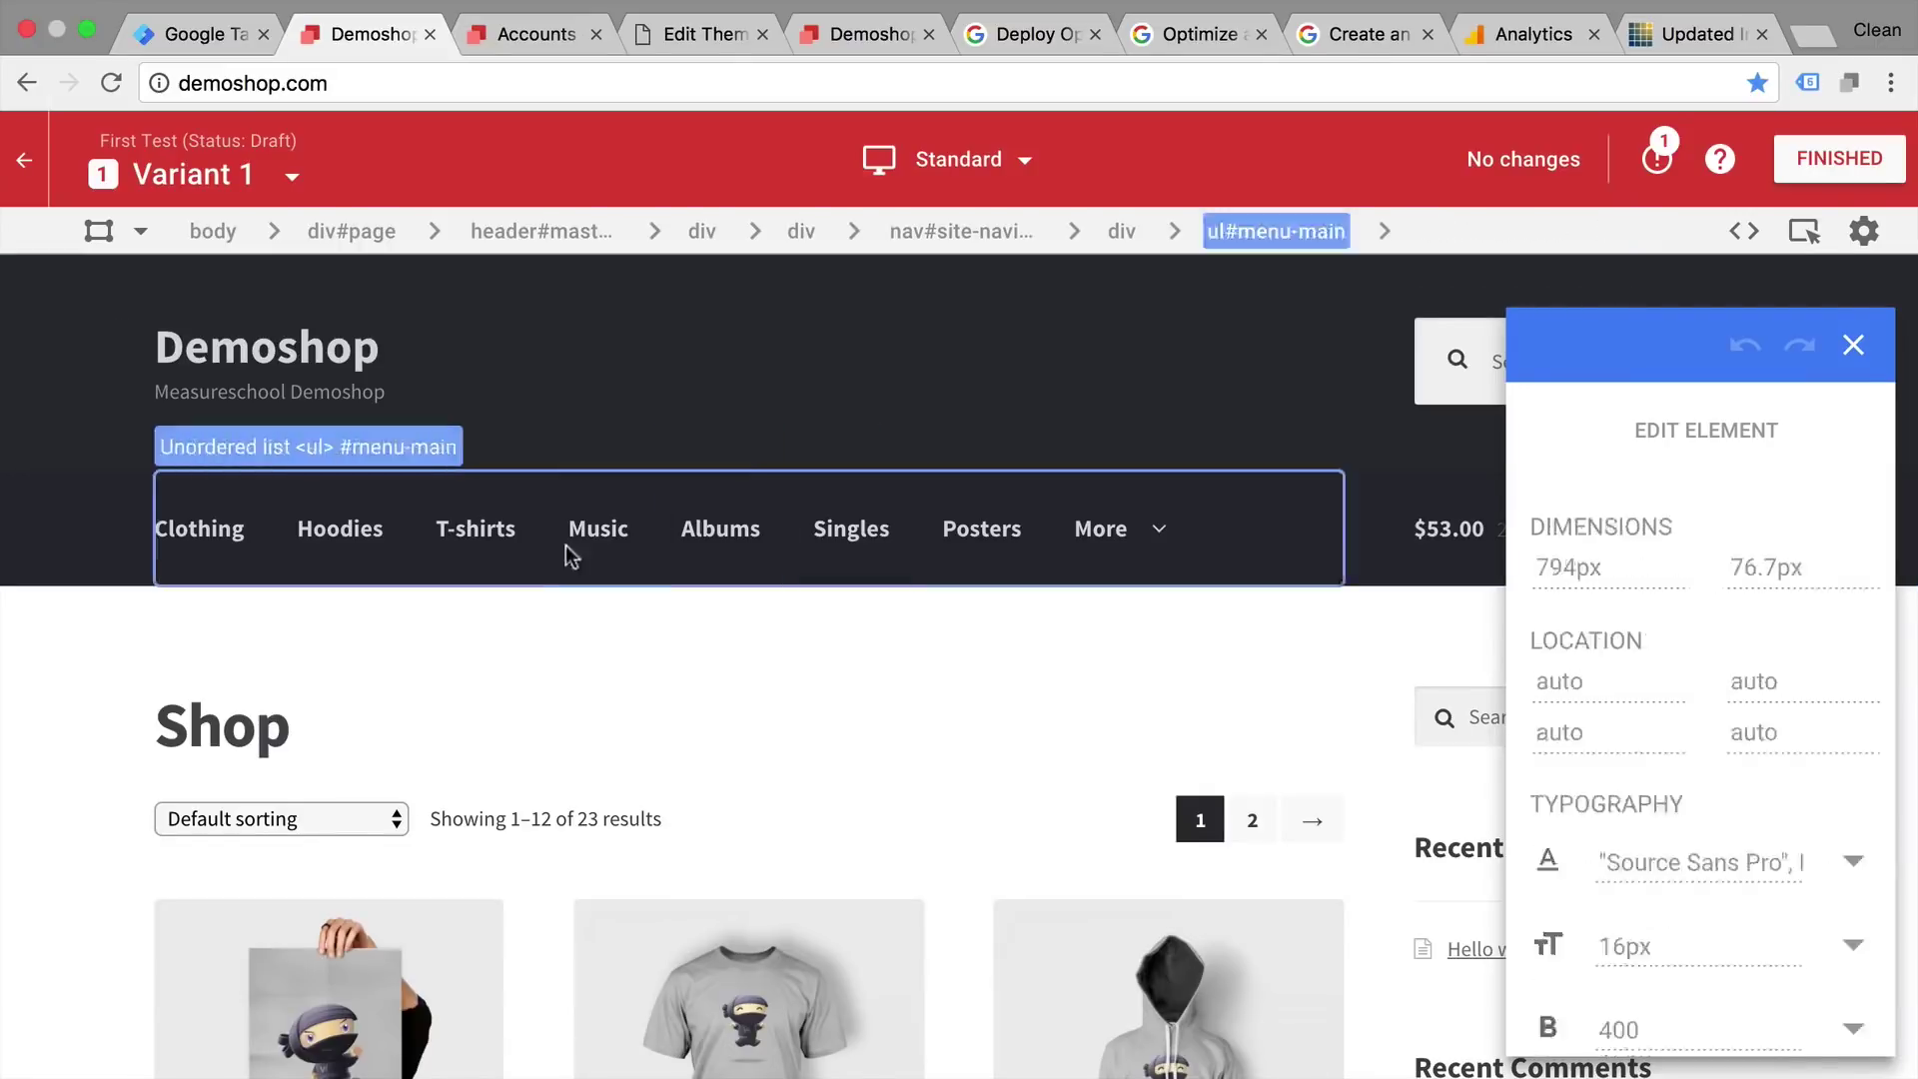
left_click(355, 532)
left_click(998, 577)
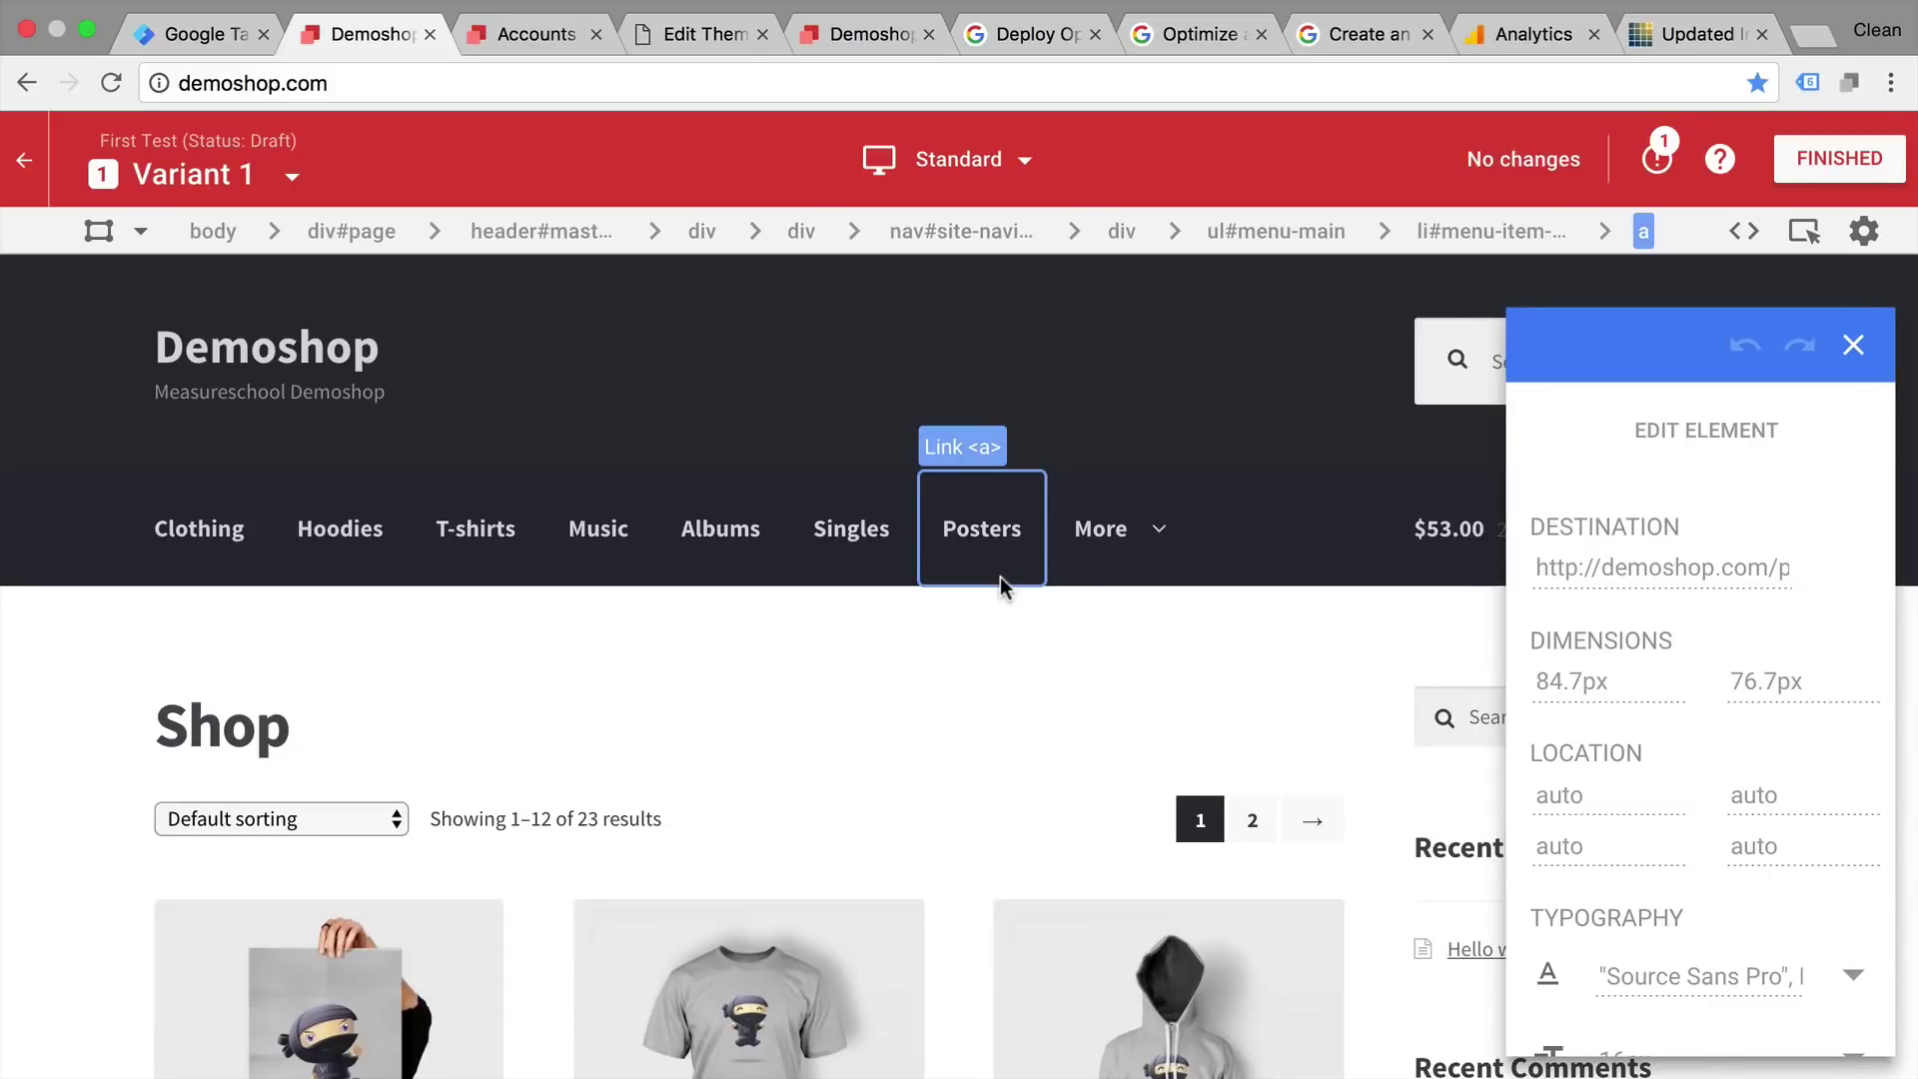
left_click(749, 270)
Review the Analytics tracking code page, and in header.php highlight the ga('require', 'GTM-KWXSQDT') line and the page-flicker script
left_click(514, 25)
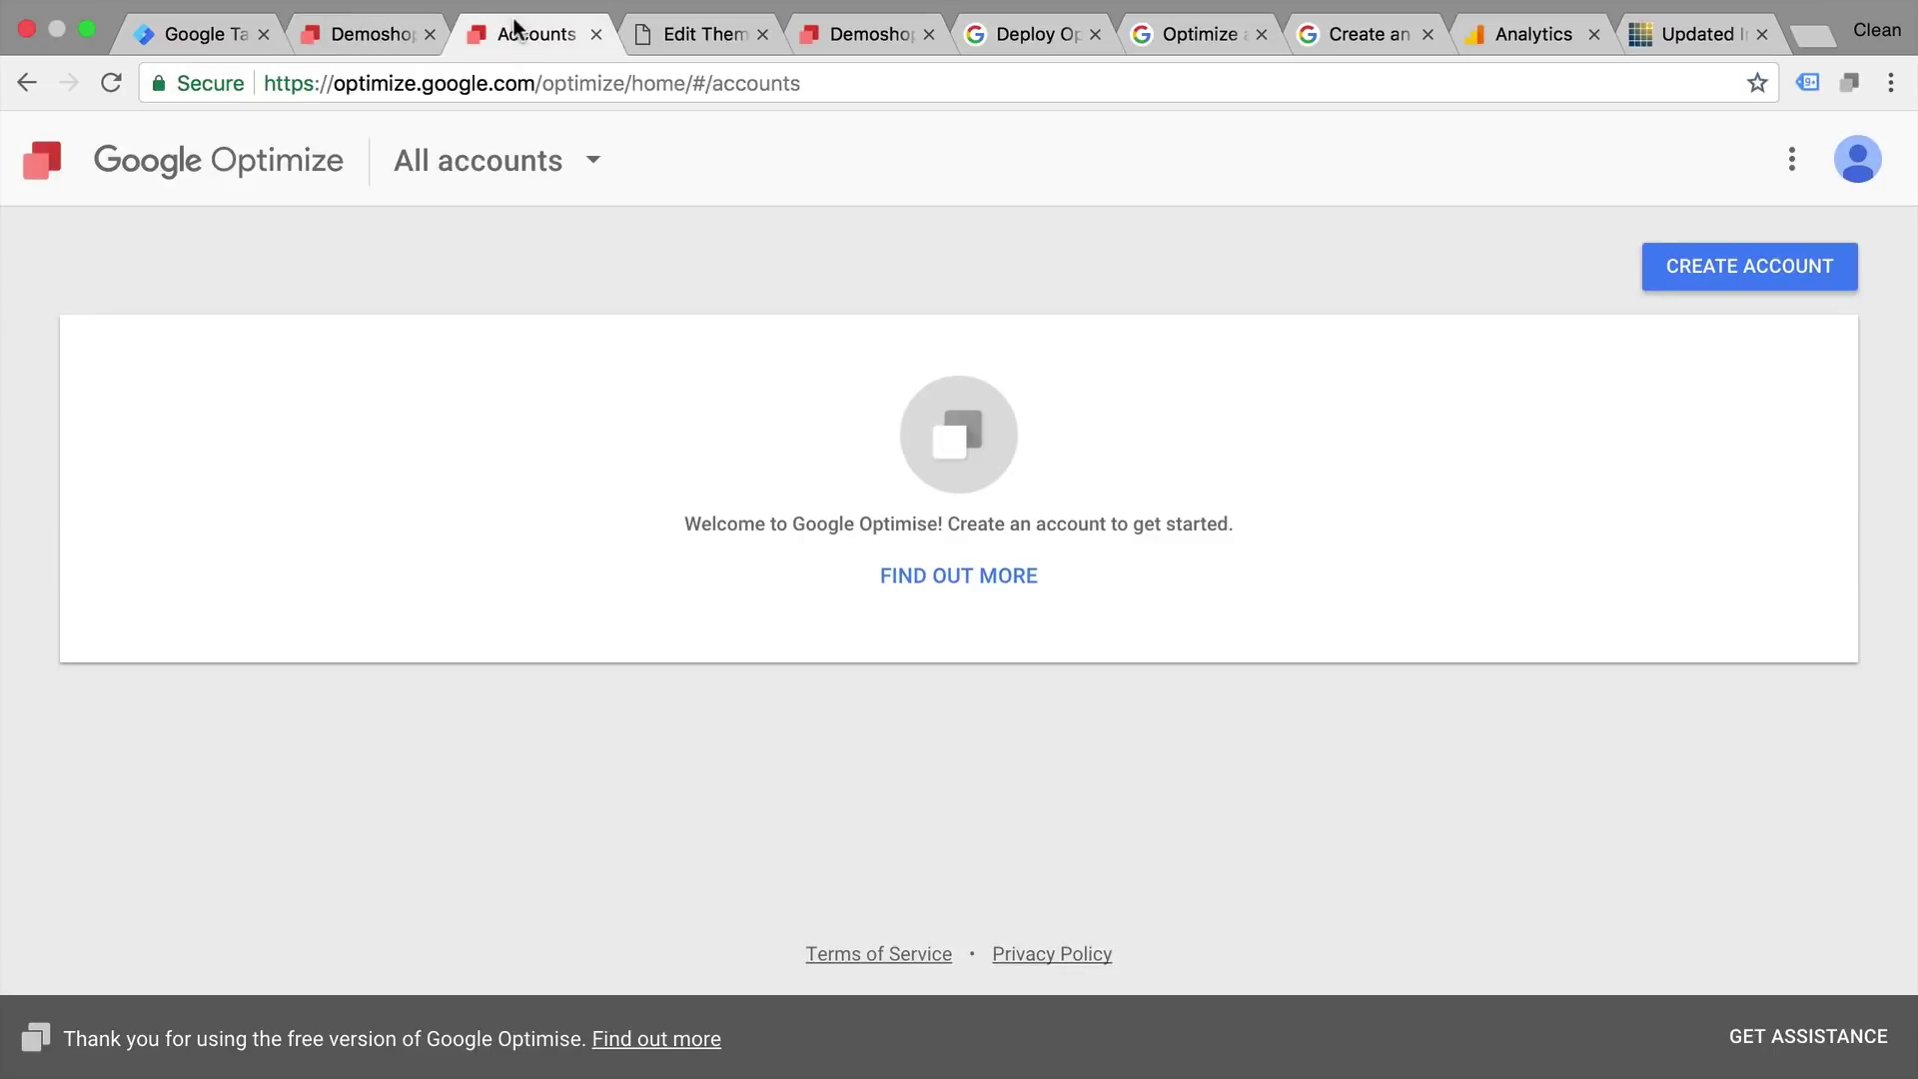
left_click(1537, 32)
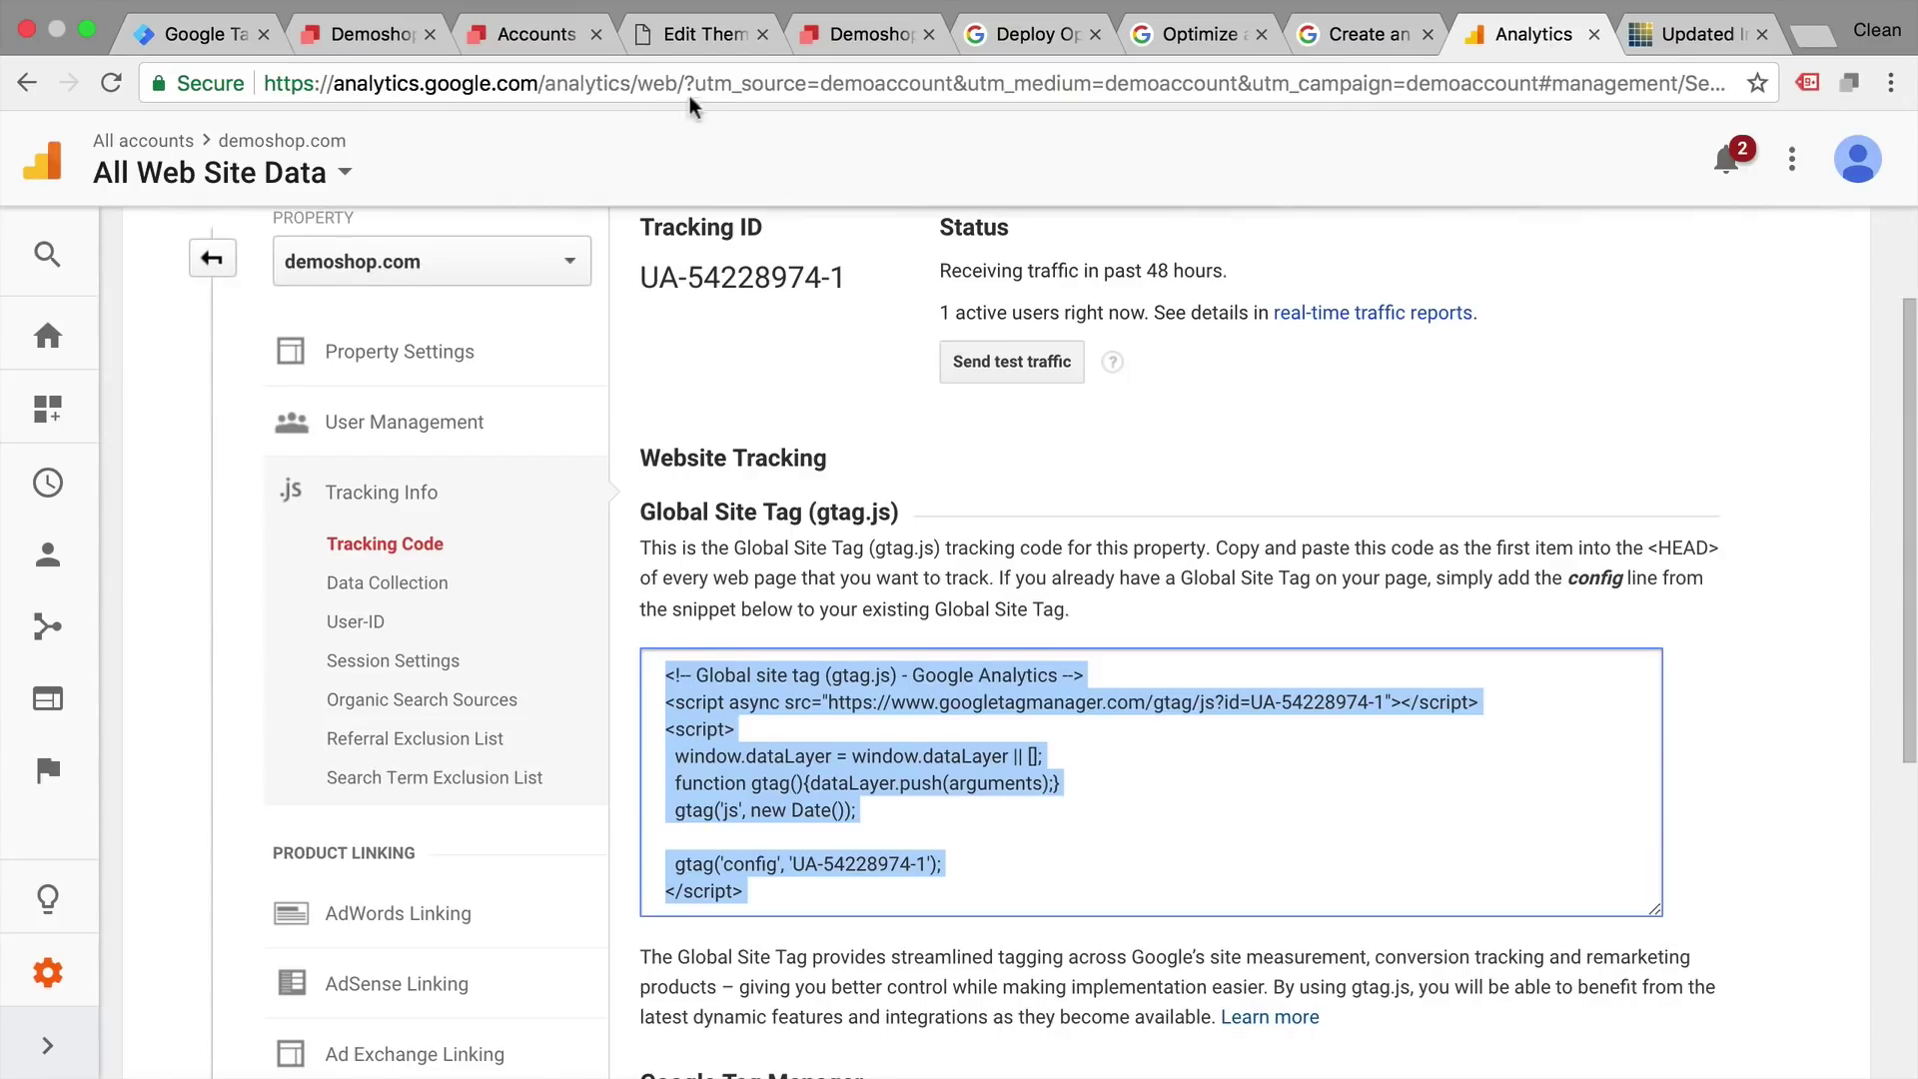
left_click(644, 44)
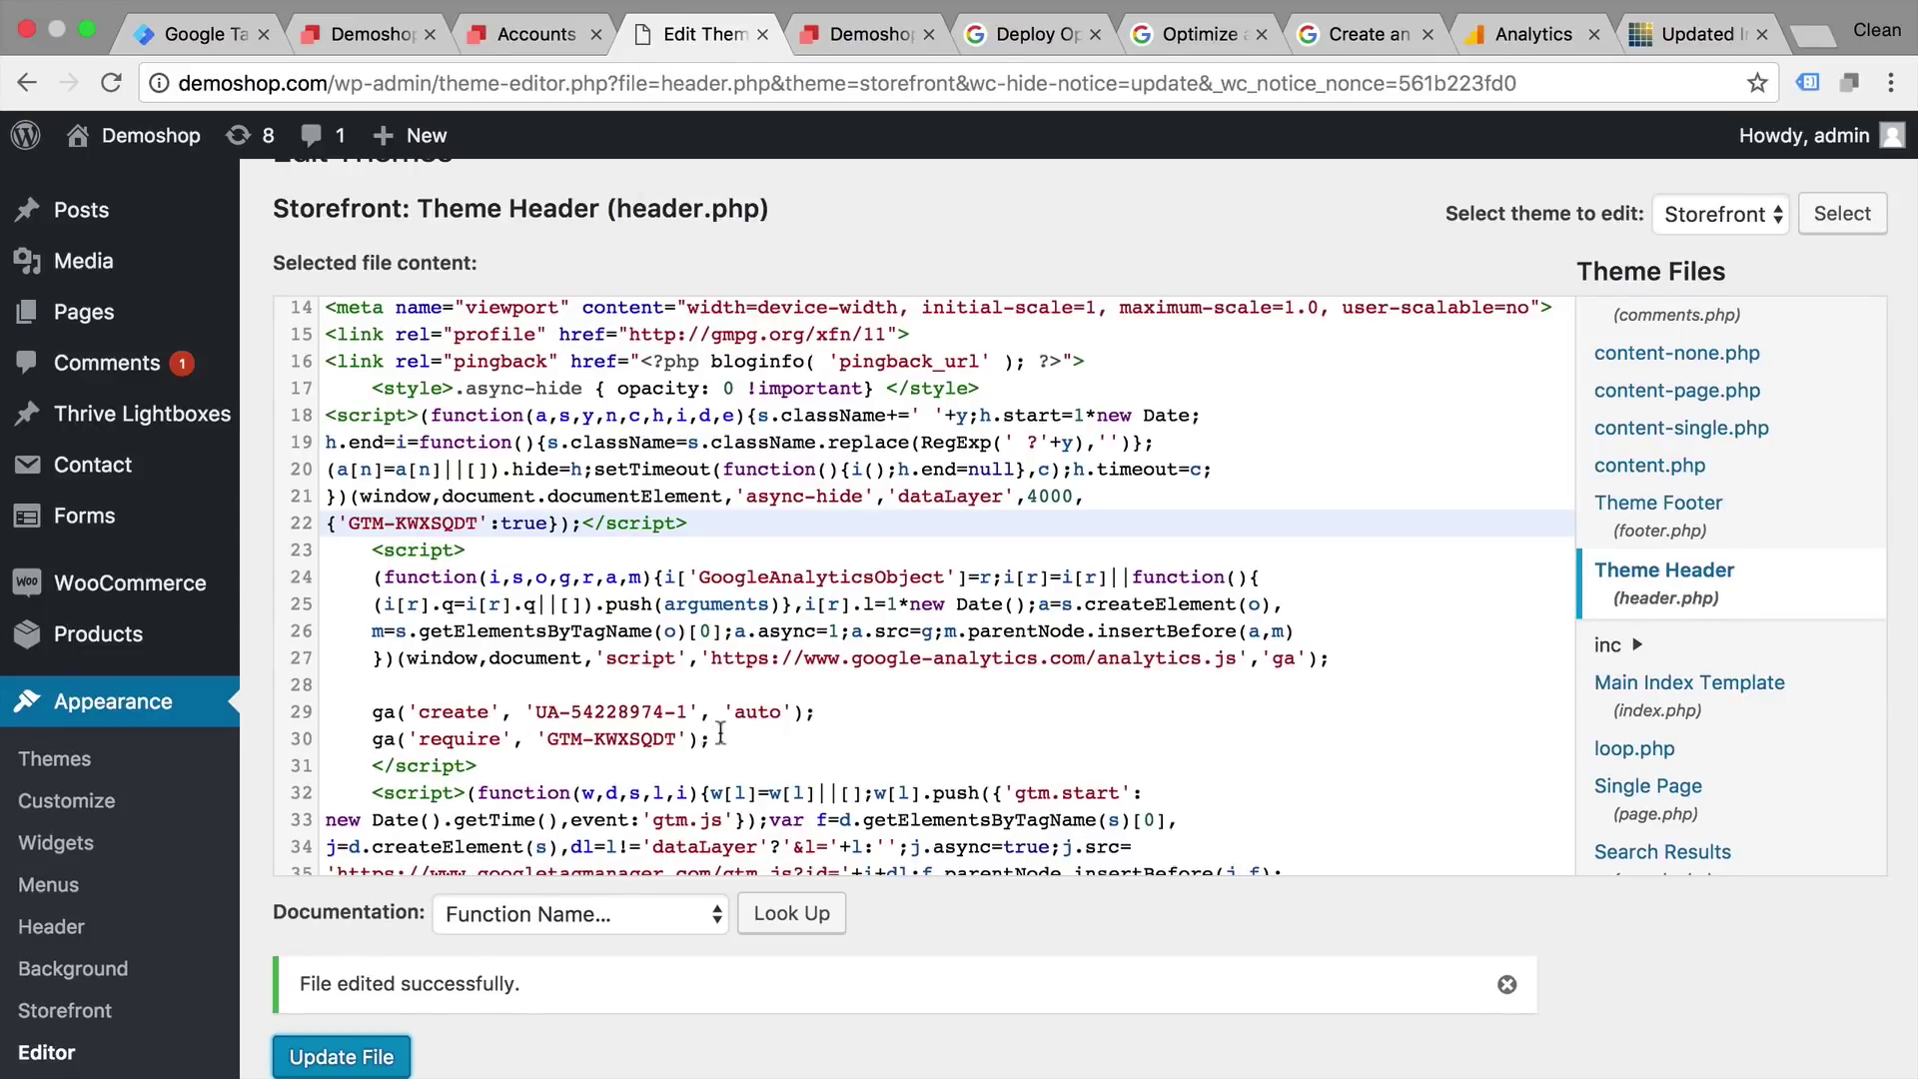
left_click_drag(717, 739, 325, 738)
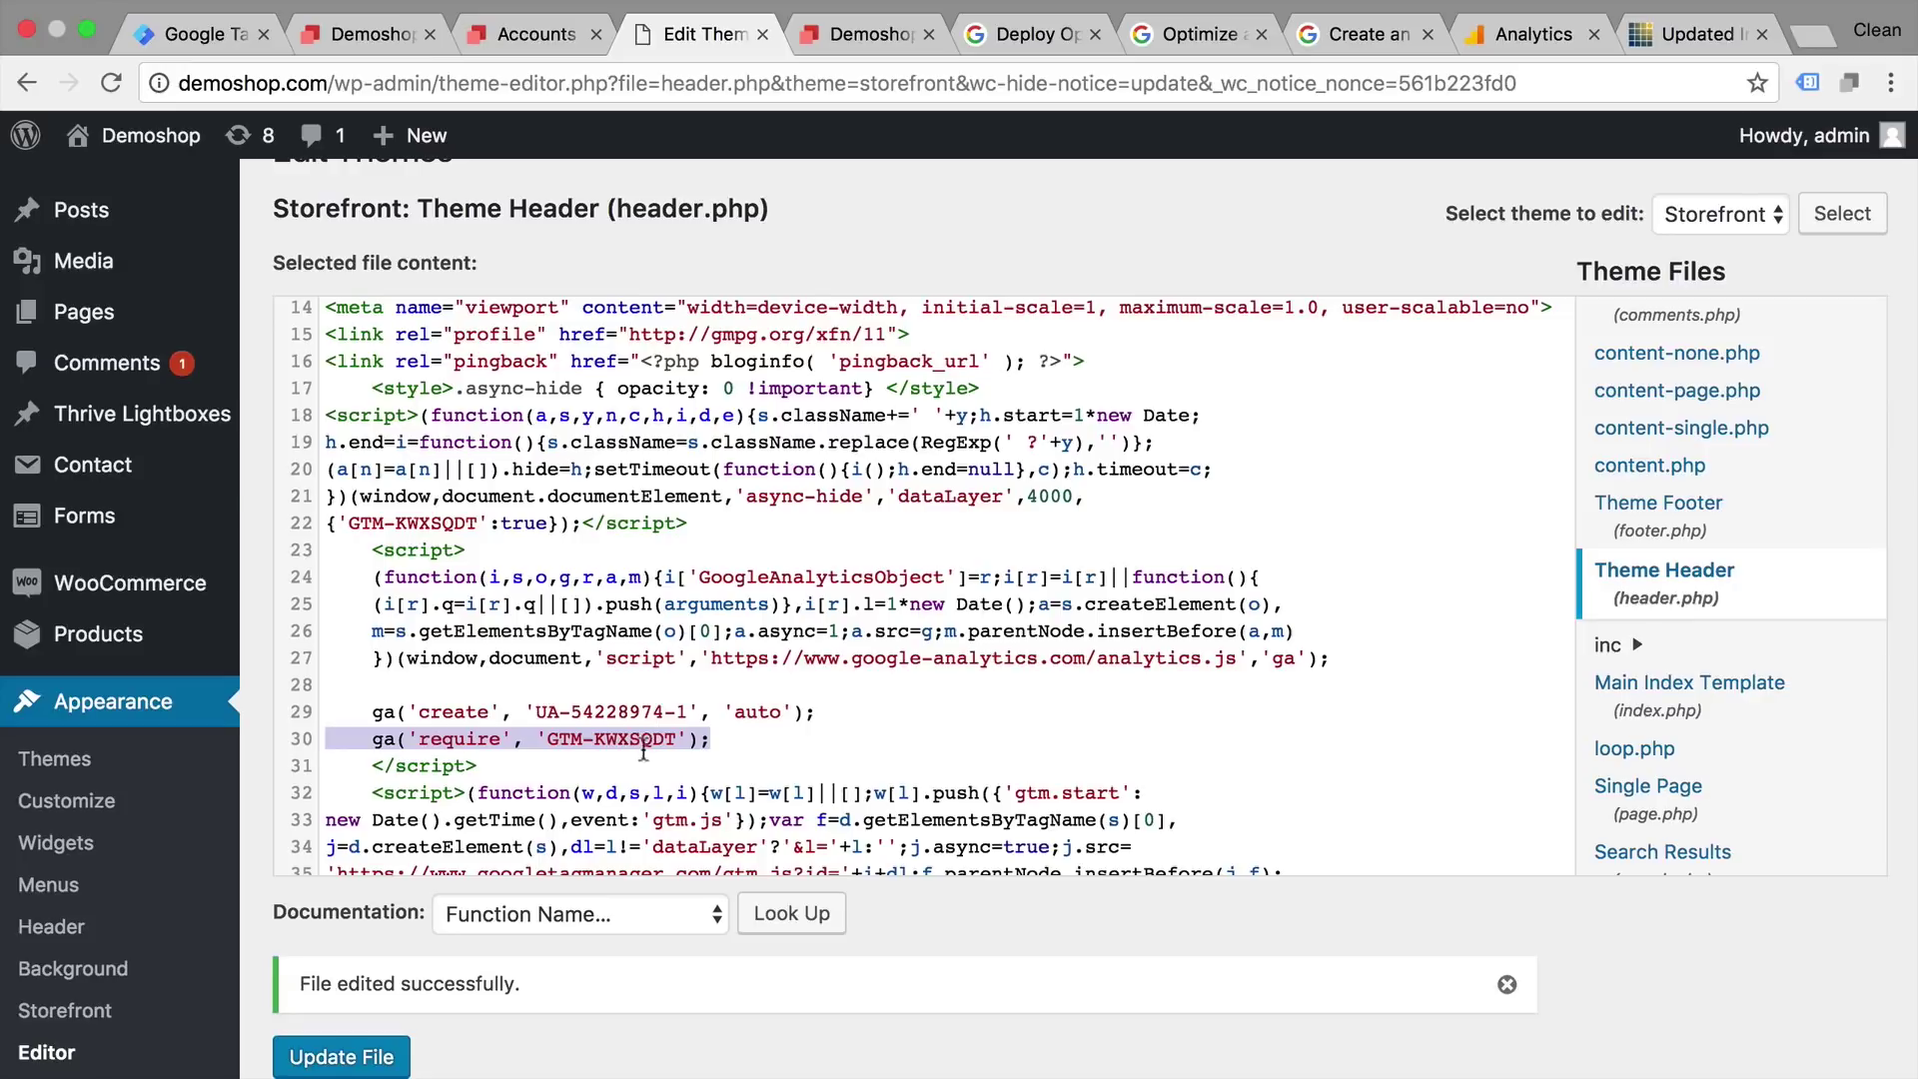
left_click_drag(687, 522, 323, 414)
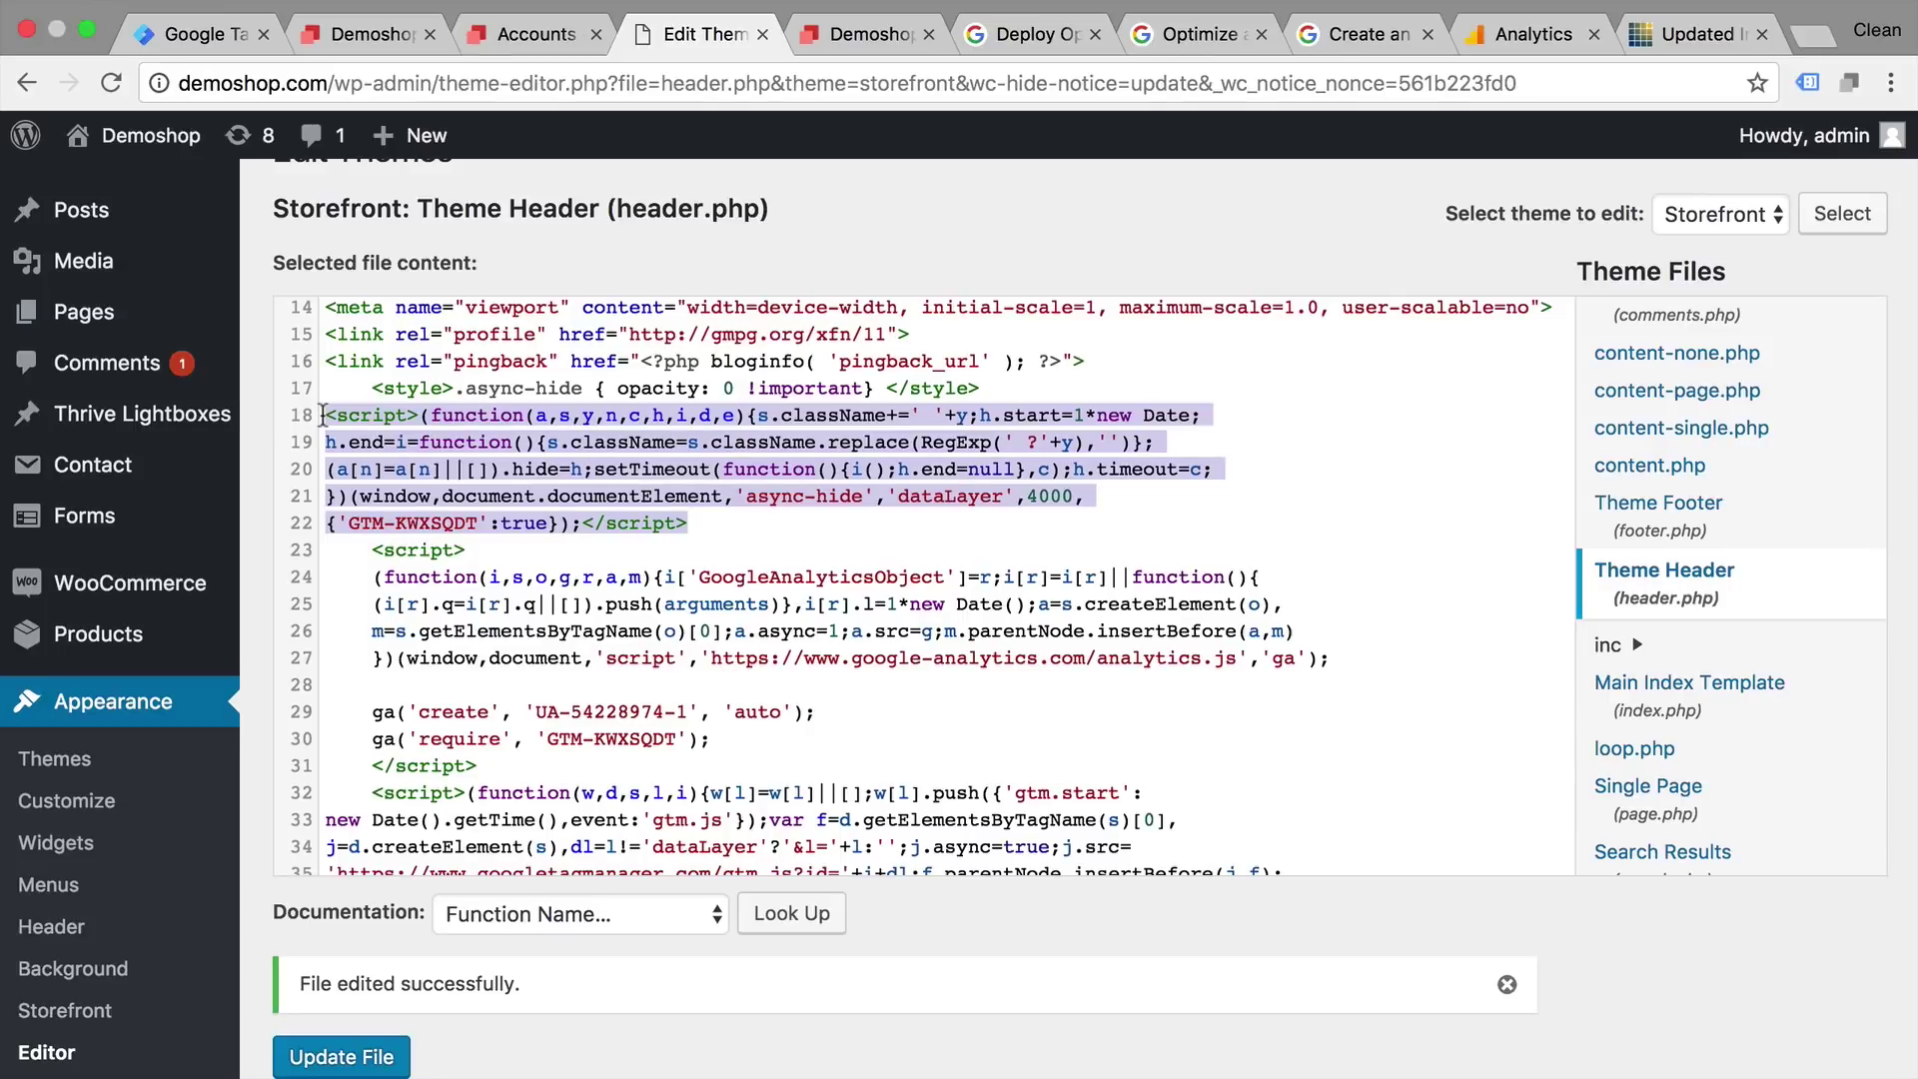
Return to the Variant 1 visual editor and view the Google Optimize extension's preview information
left_click(374, 45)
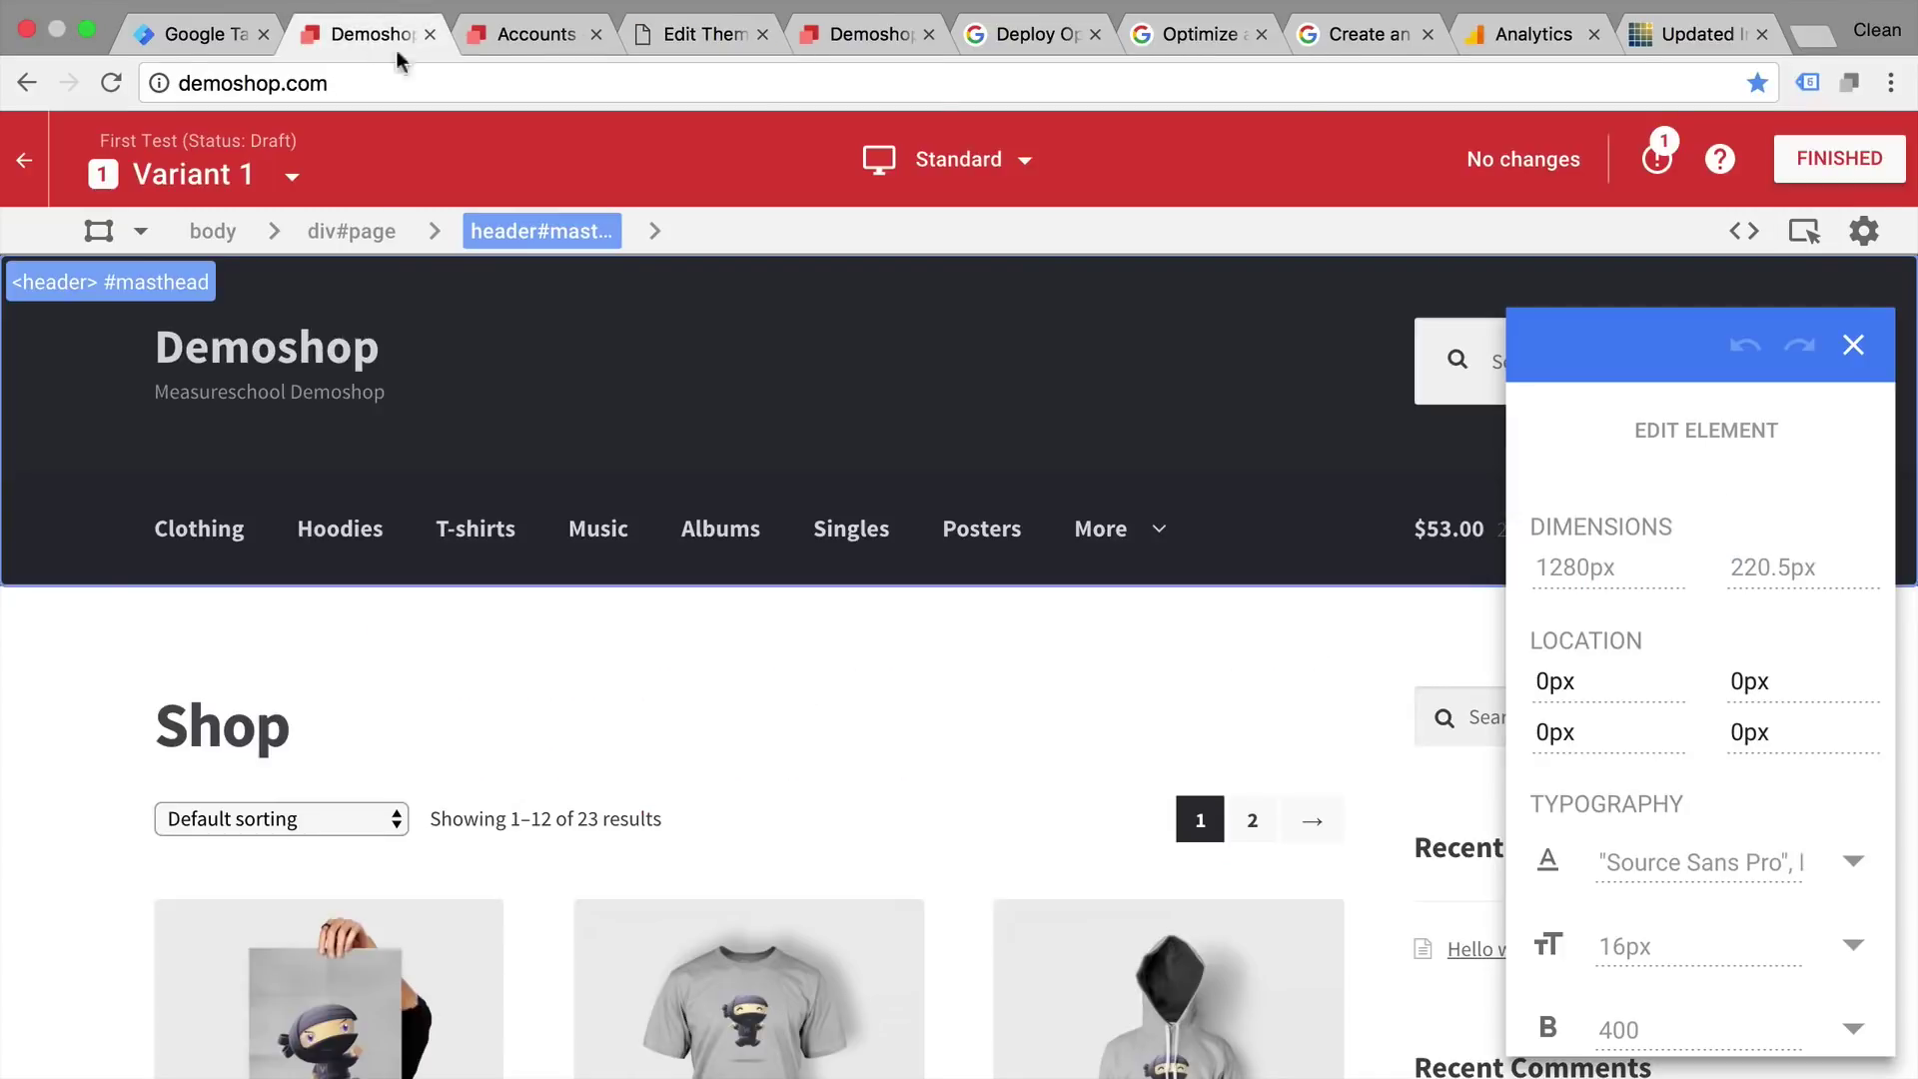
left_click(1858, 82)
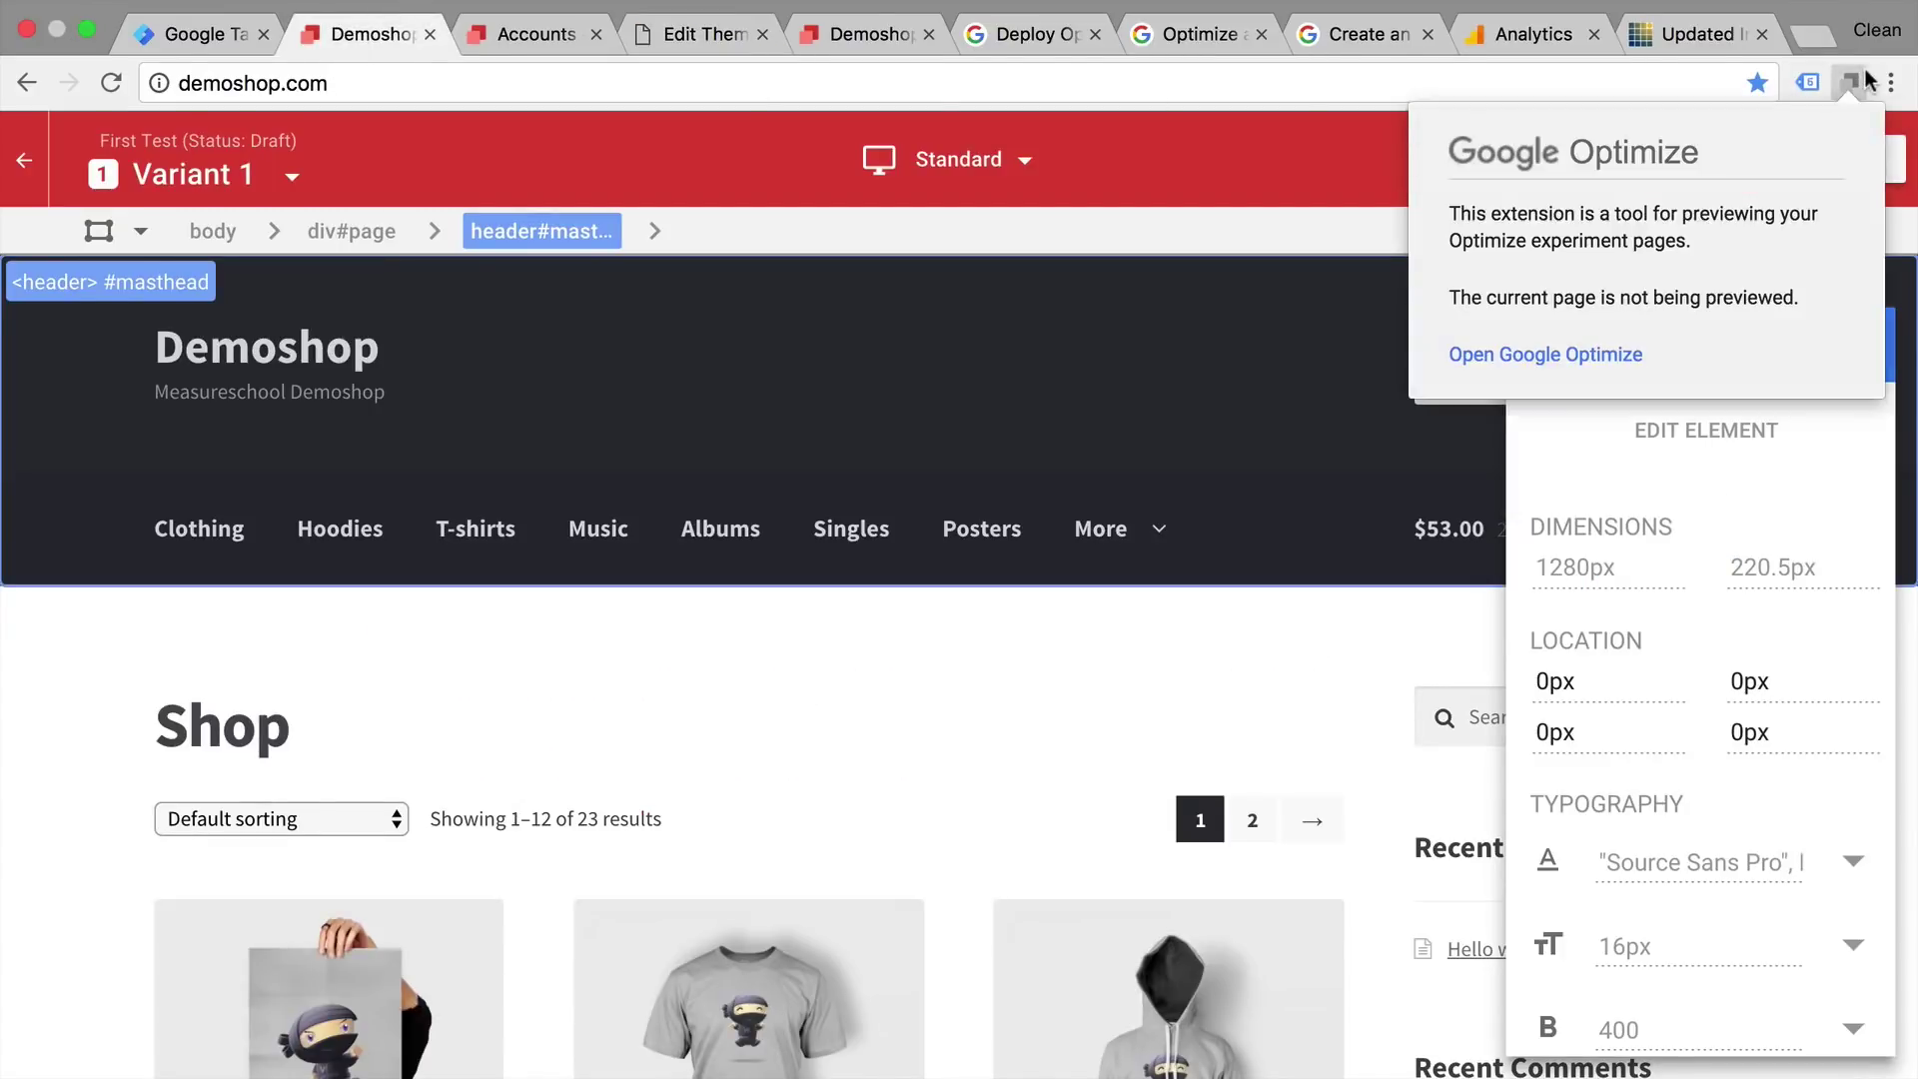